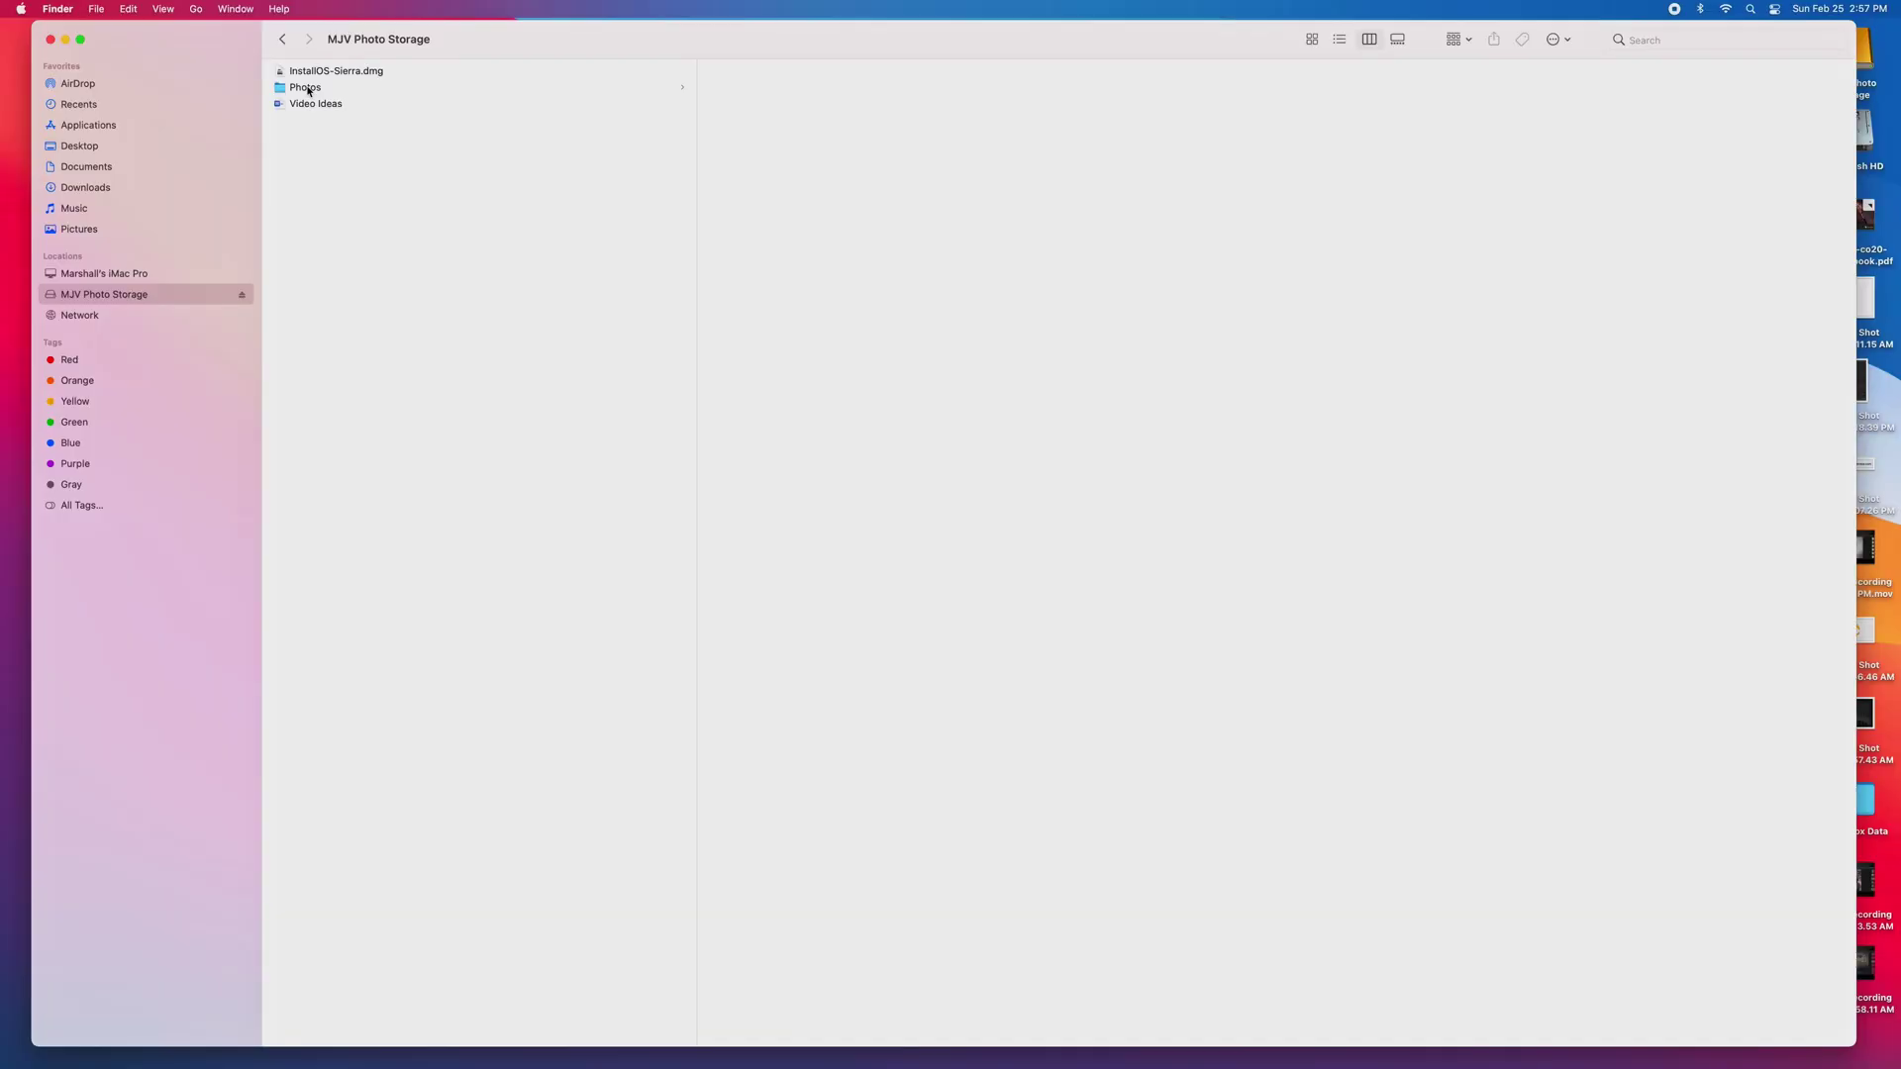
# - Browse Photos, 2023 and 2024 on the drive and select the 02.11.2024_SF_Walk_Around_Point_Lobos folder
pyautogui.click(308, 91)
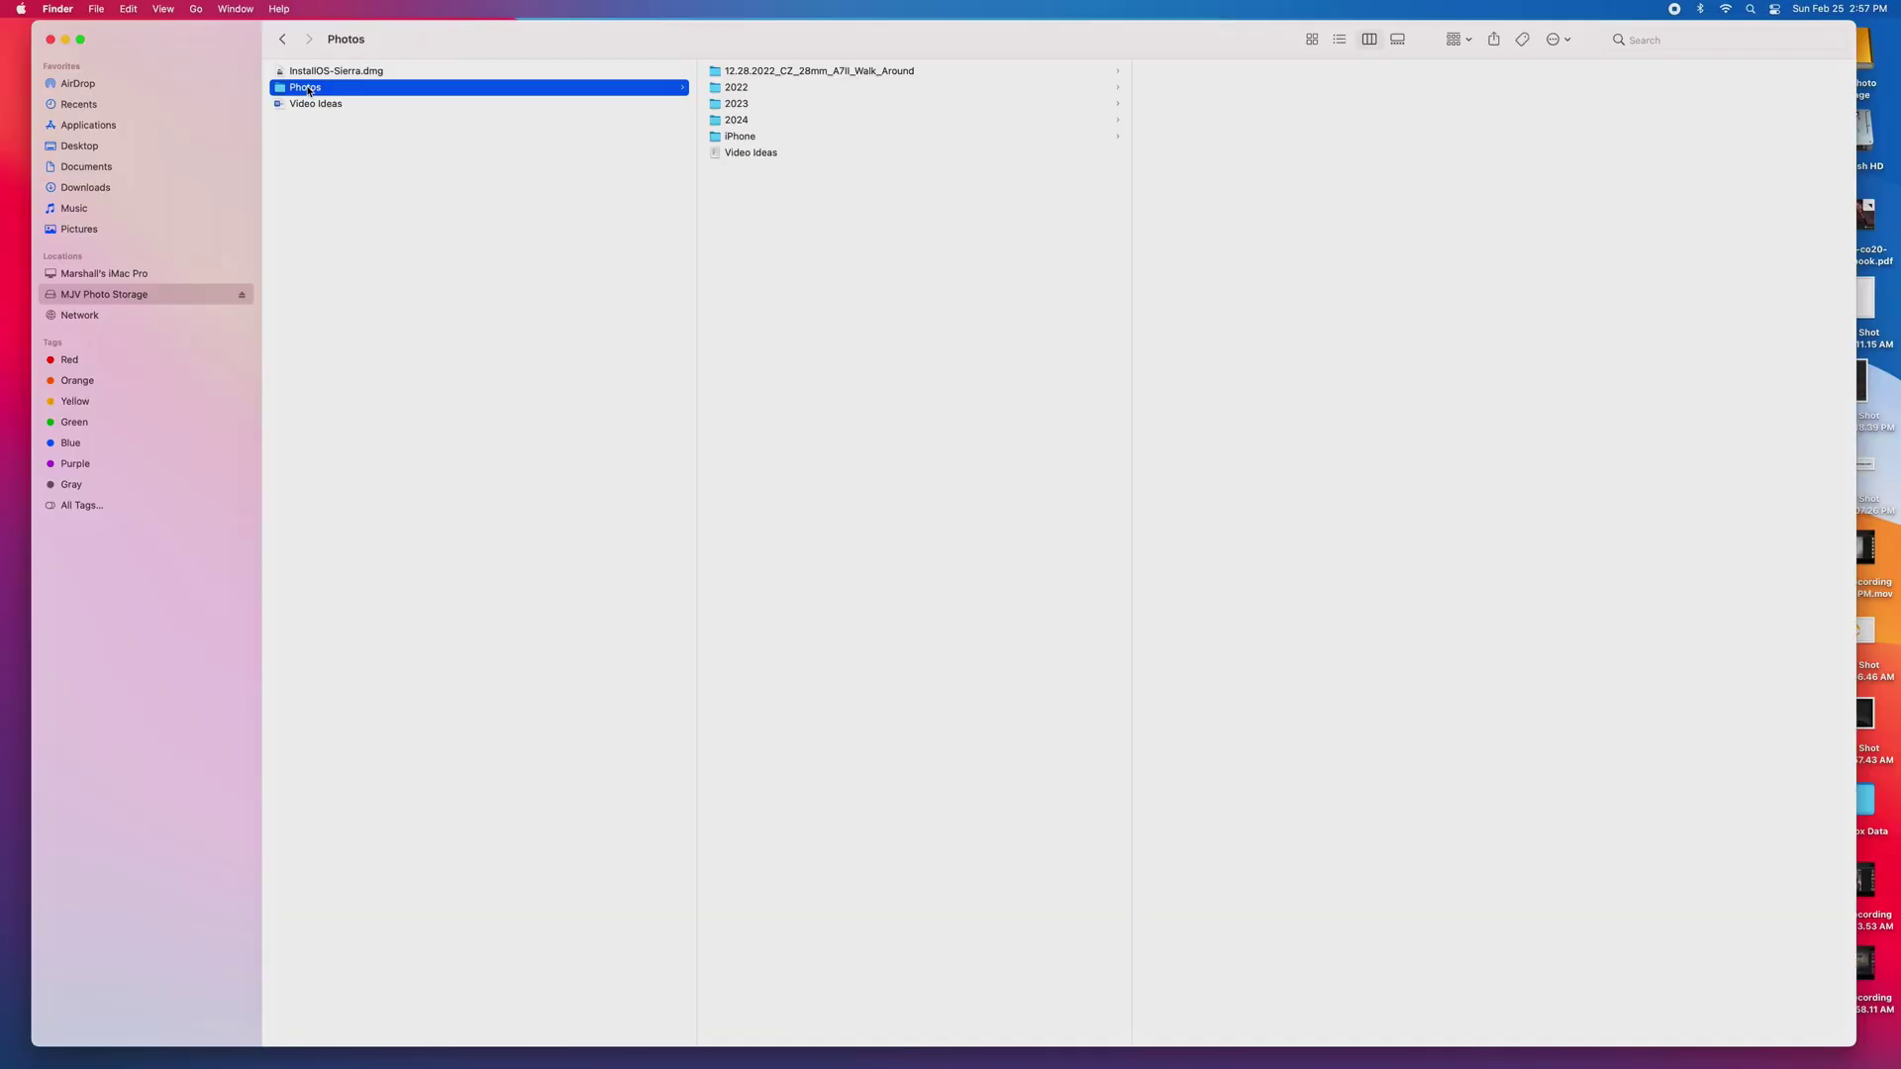
pyautogui.click(736, 106)
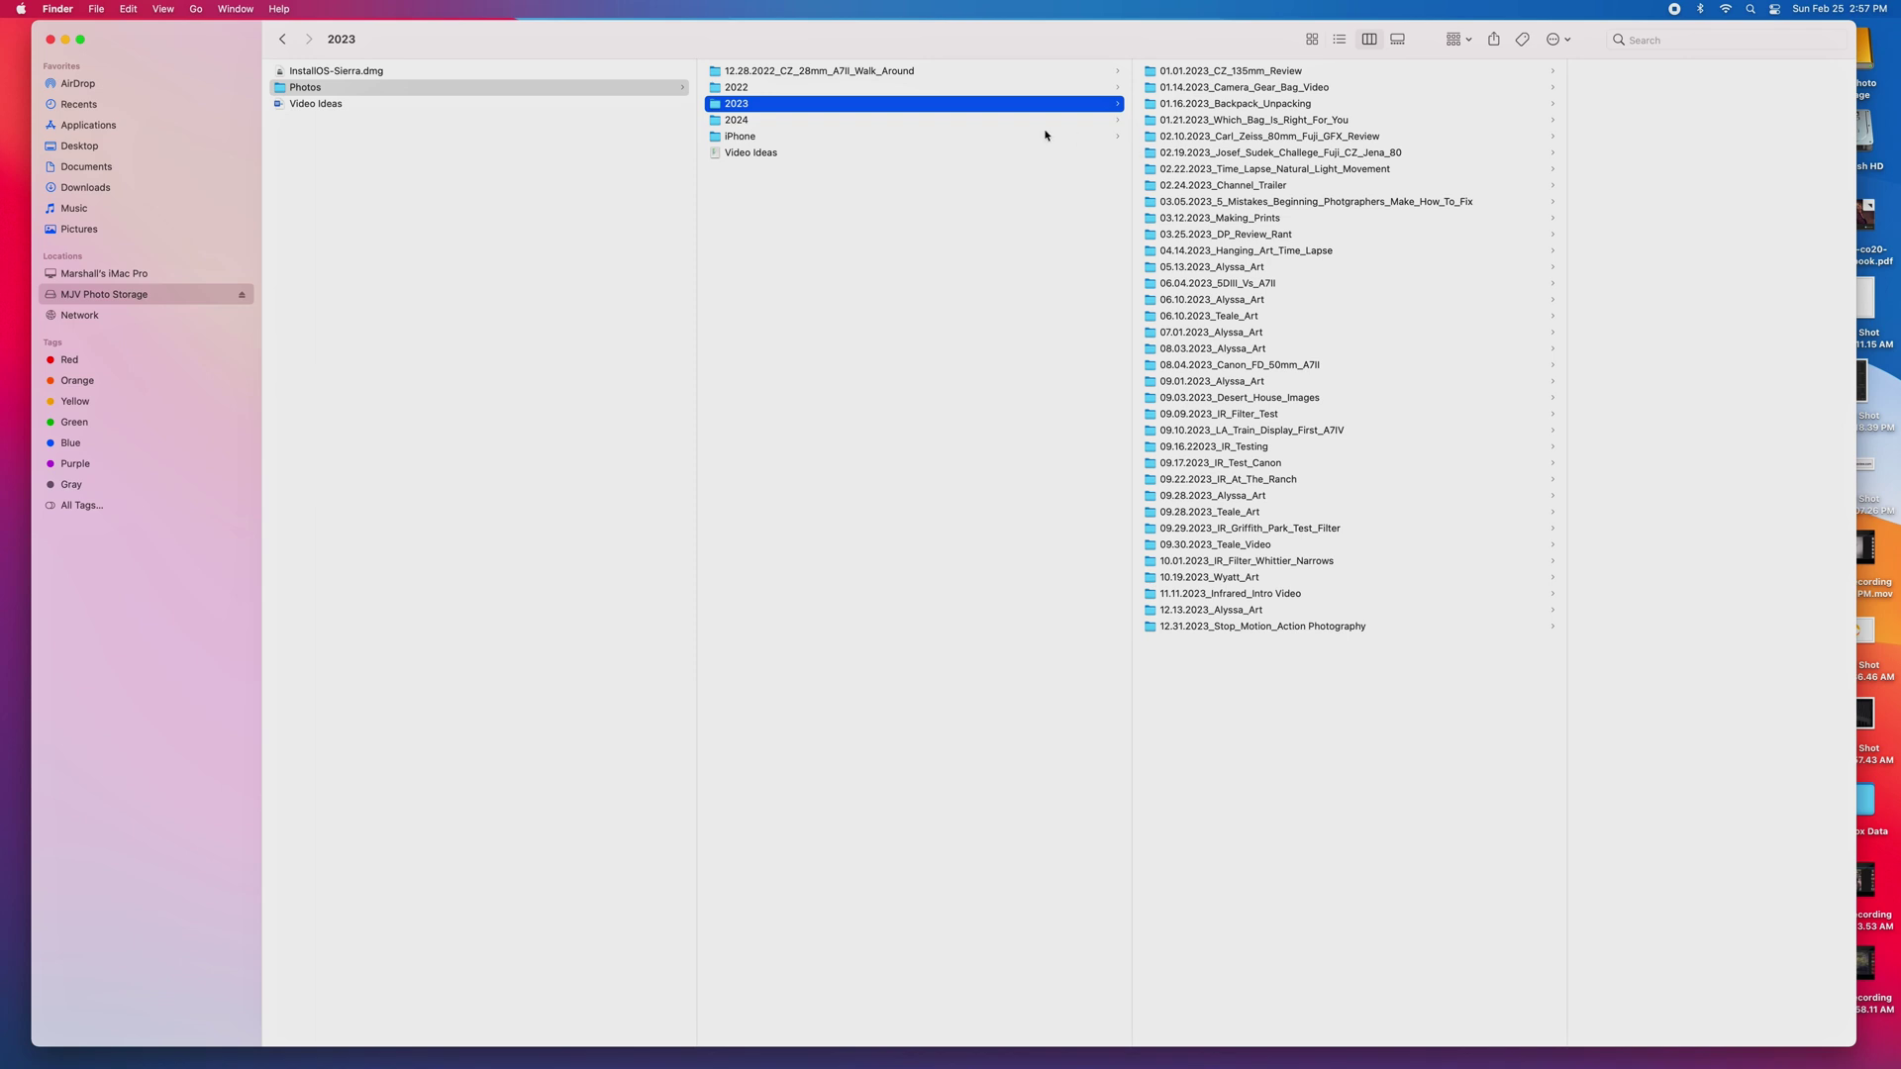
pyautogui.click(781, 121)
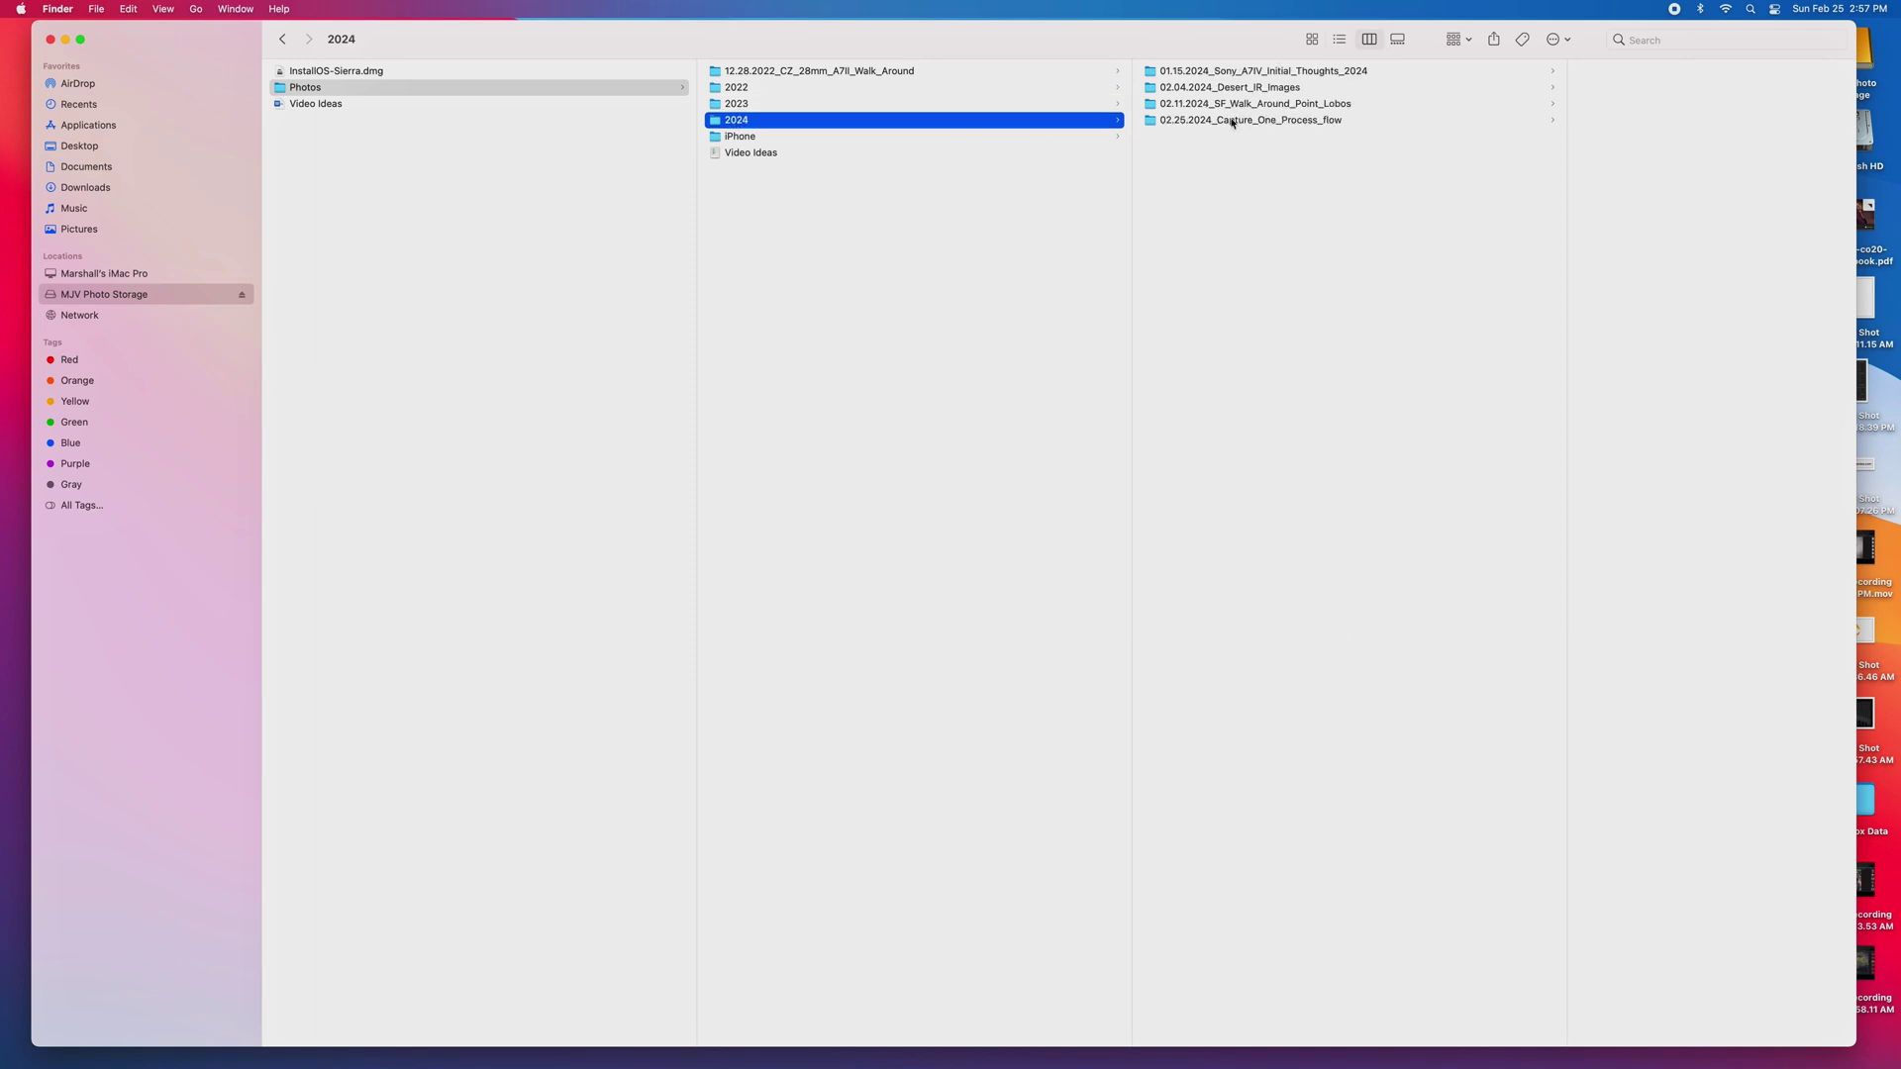
pyautogui.click(1235, 106)
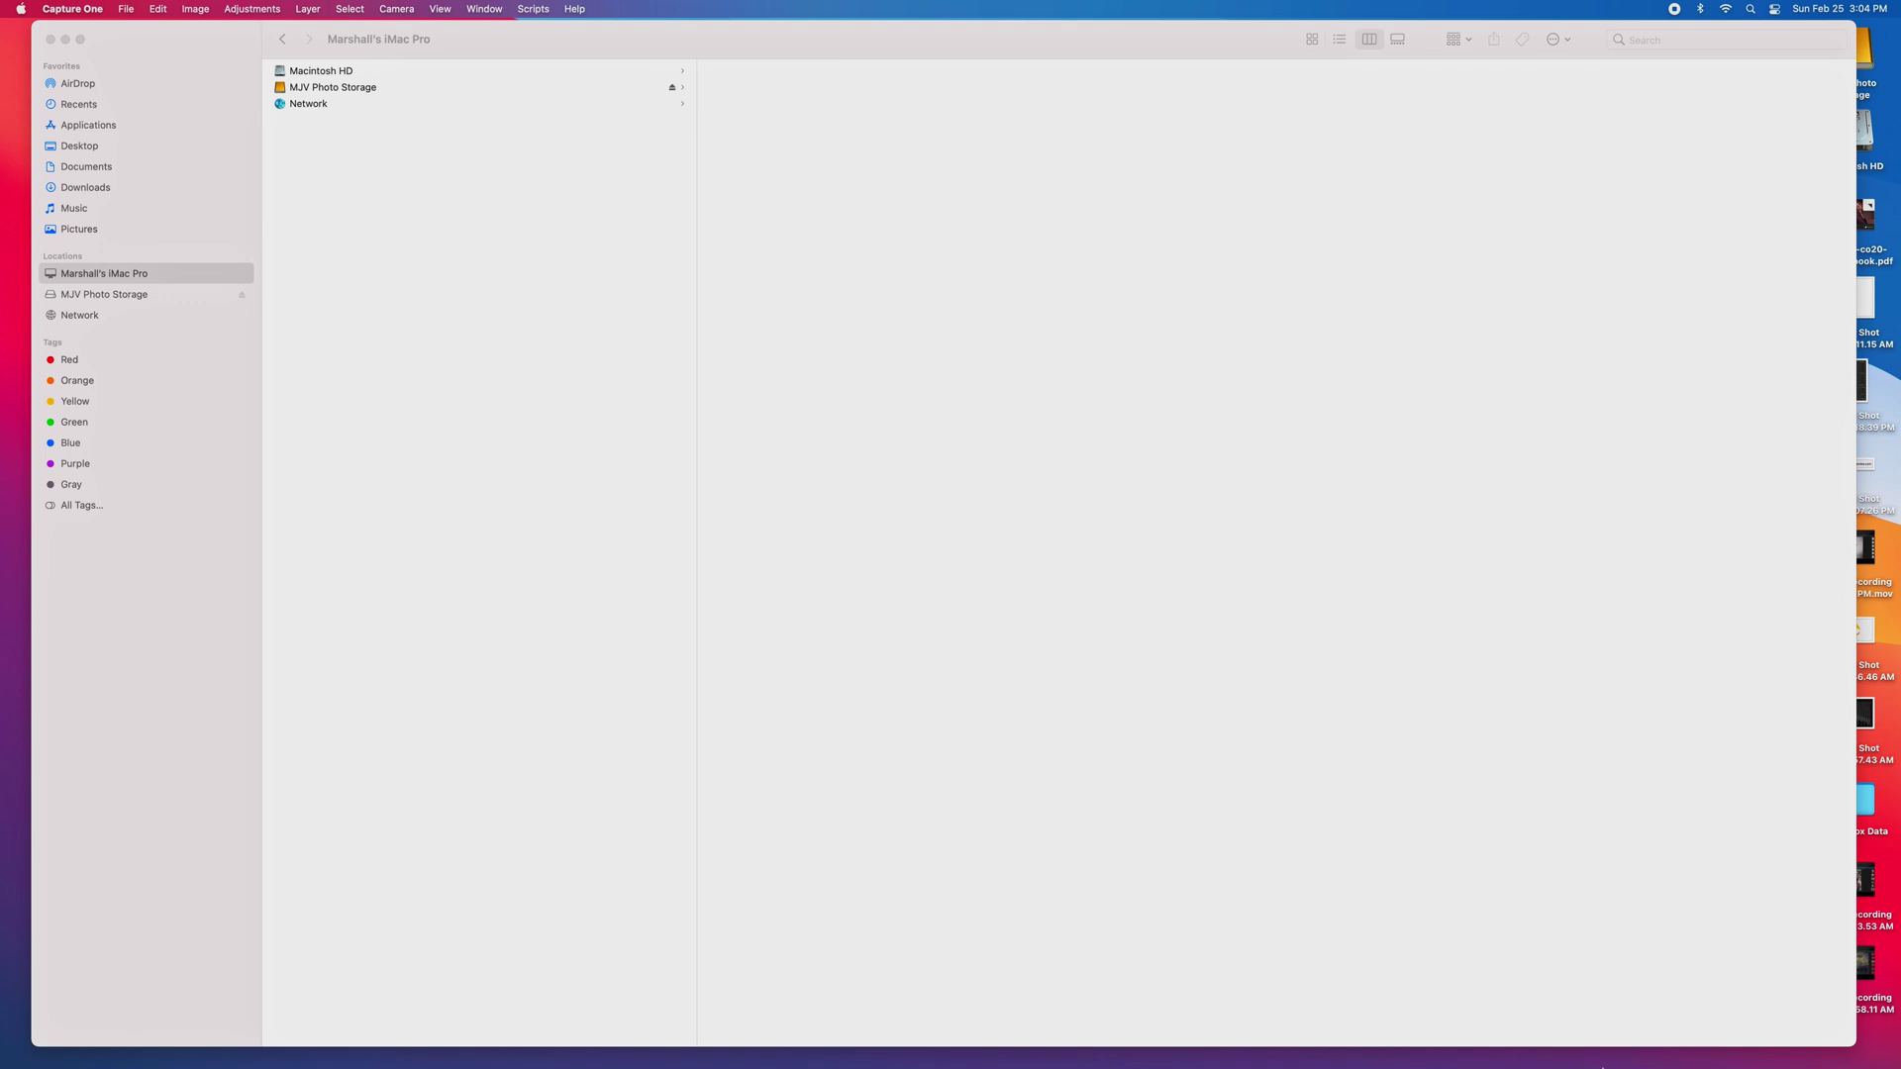
# - Import all 408 images after choosing the Point Lobos folder as source via File > Import Images
pyautogui.click(1152, 1034)
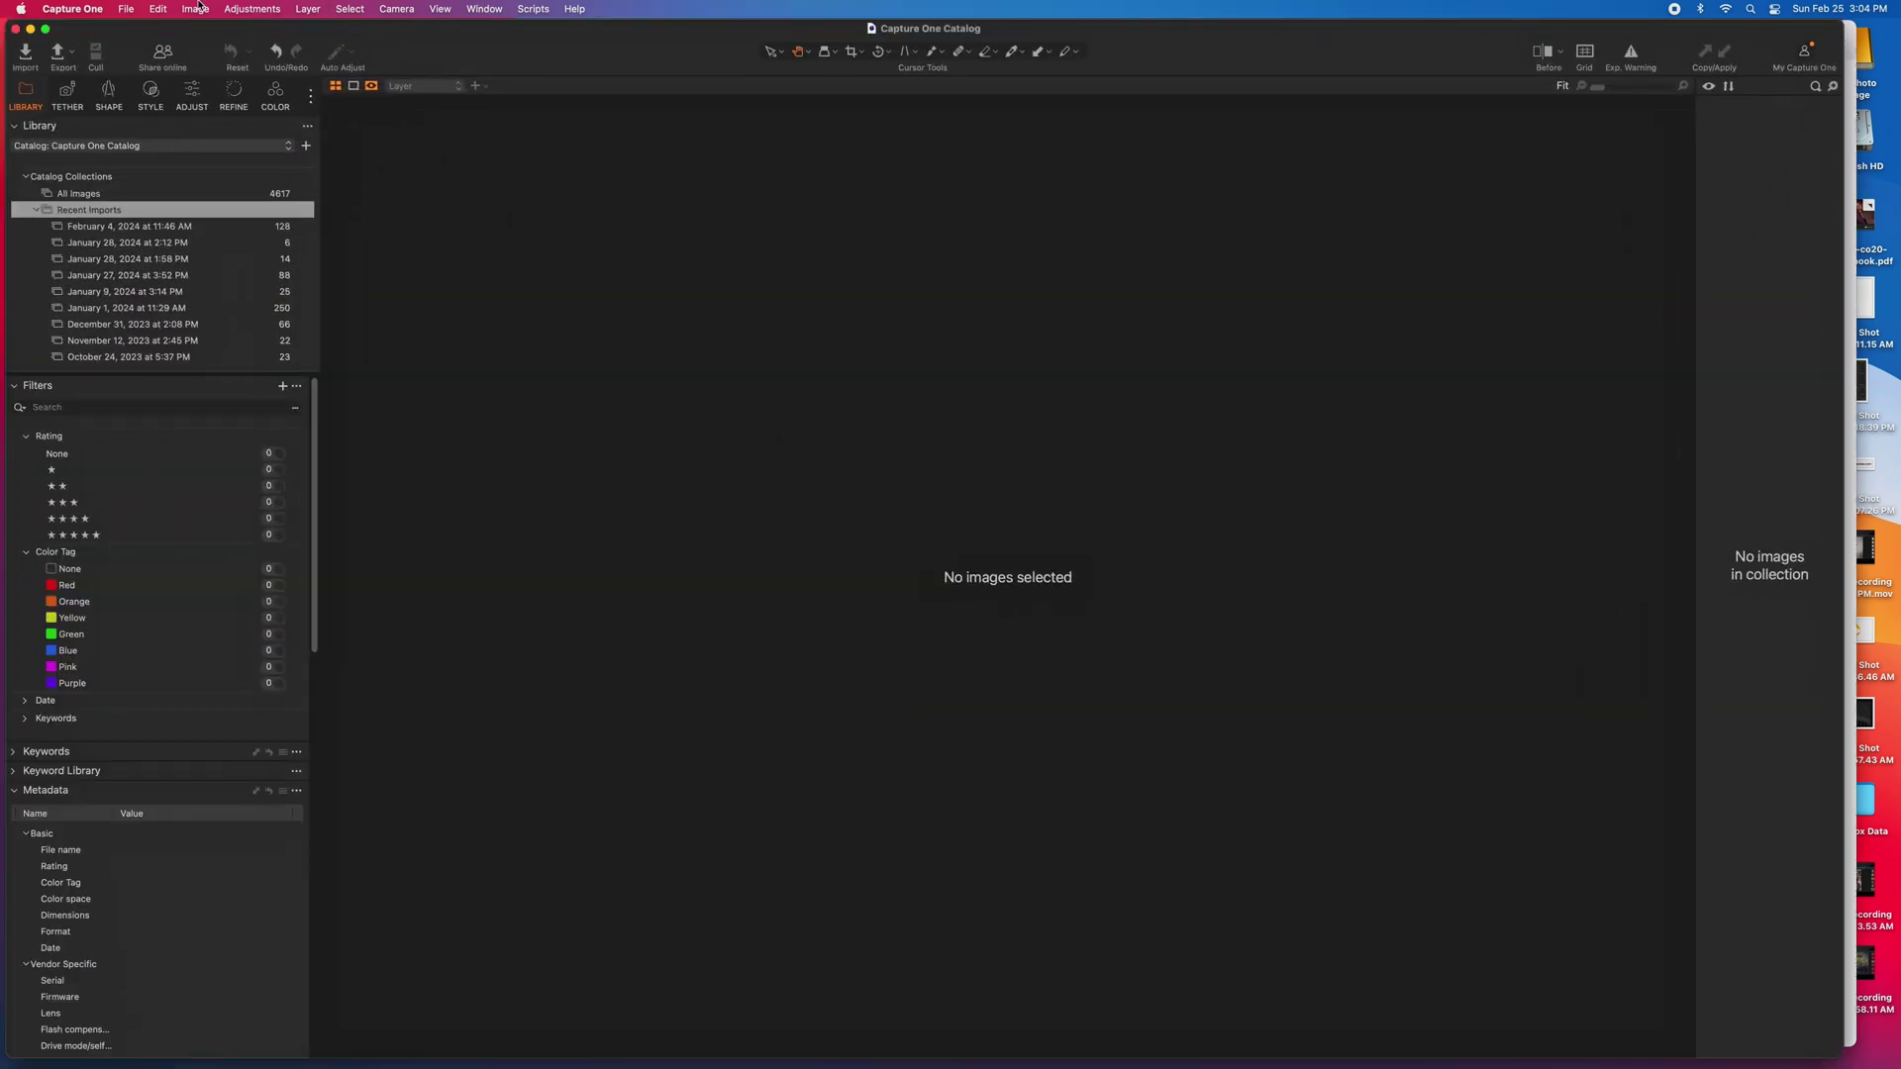
pyautogui.click(126, 9)
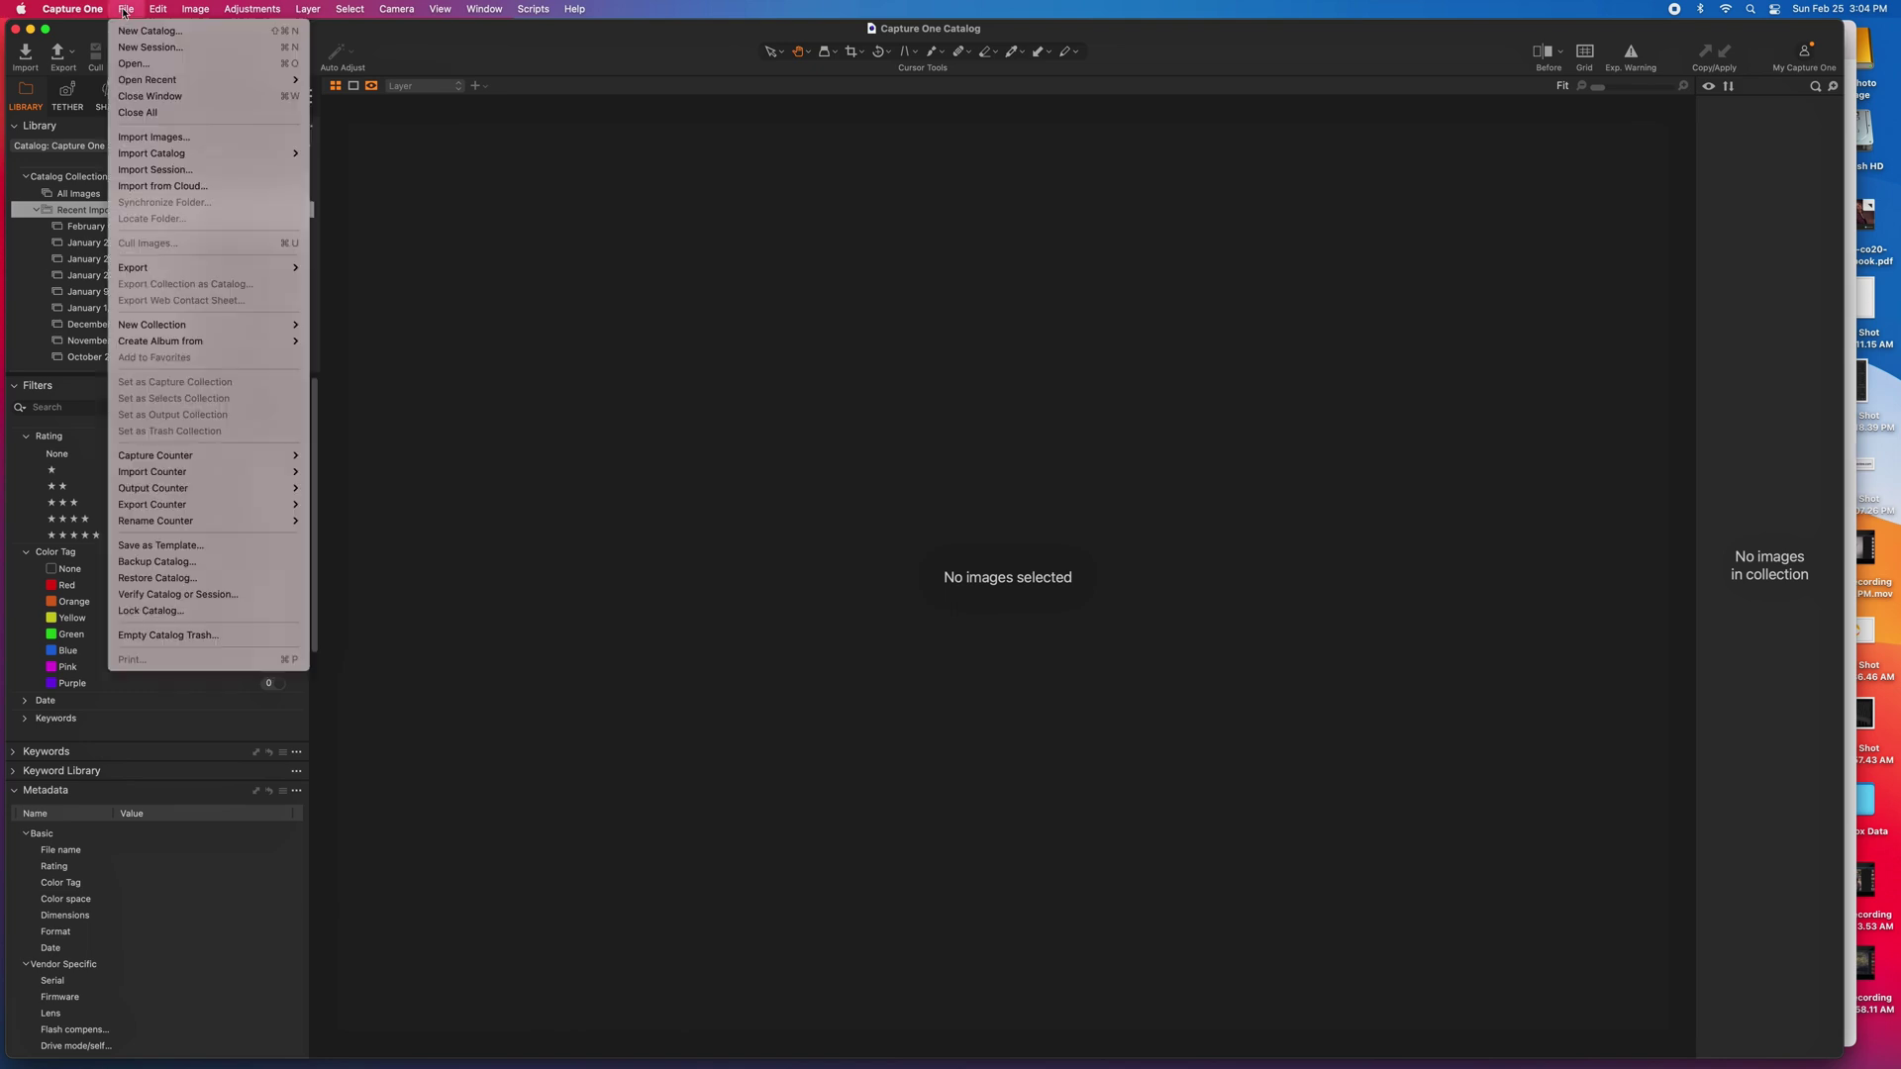
pyautogui.click(155, 141)
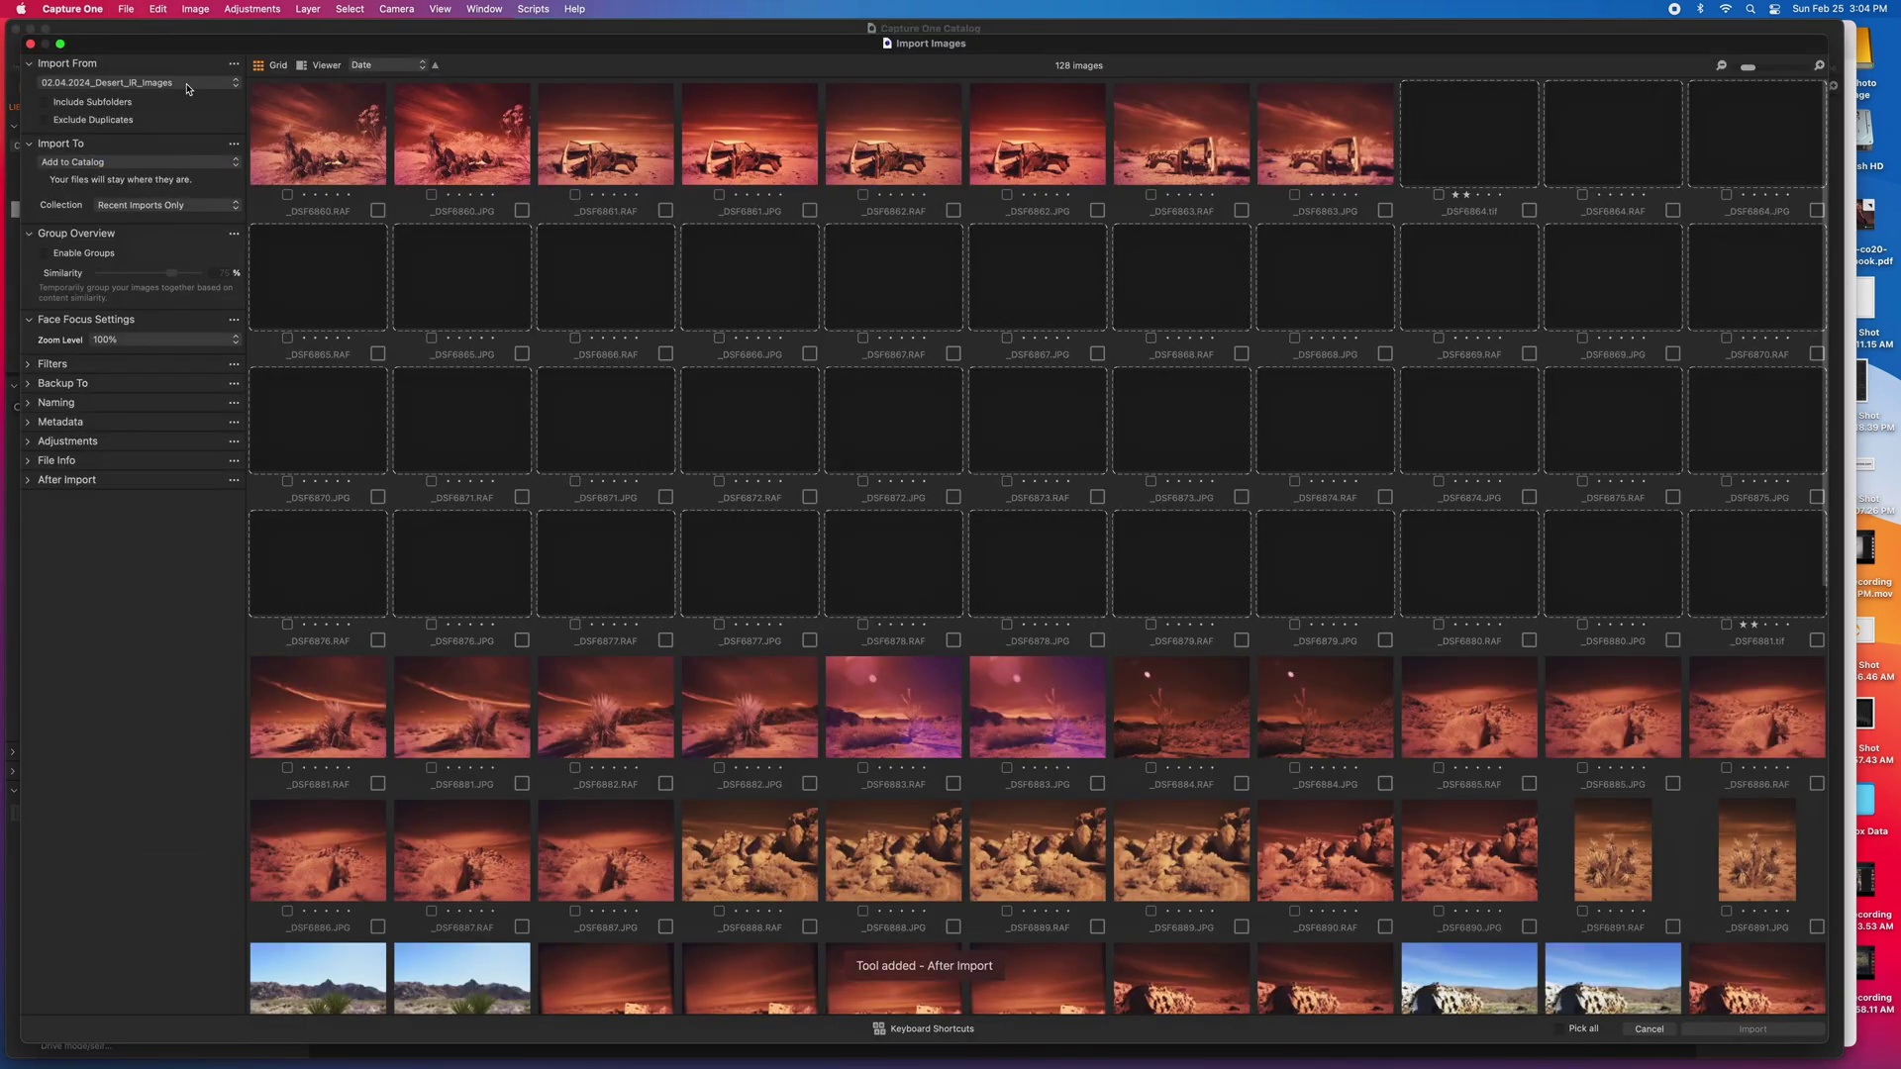
pyautogui.click(190, 84)
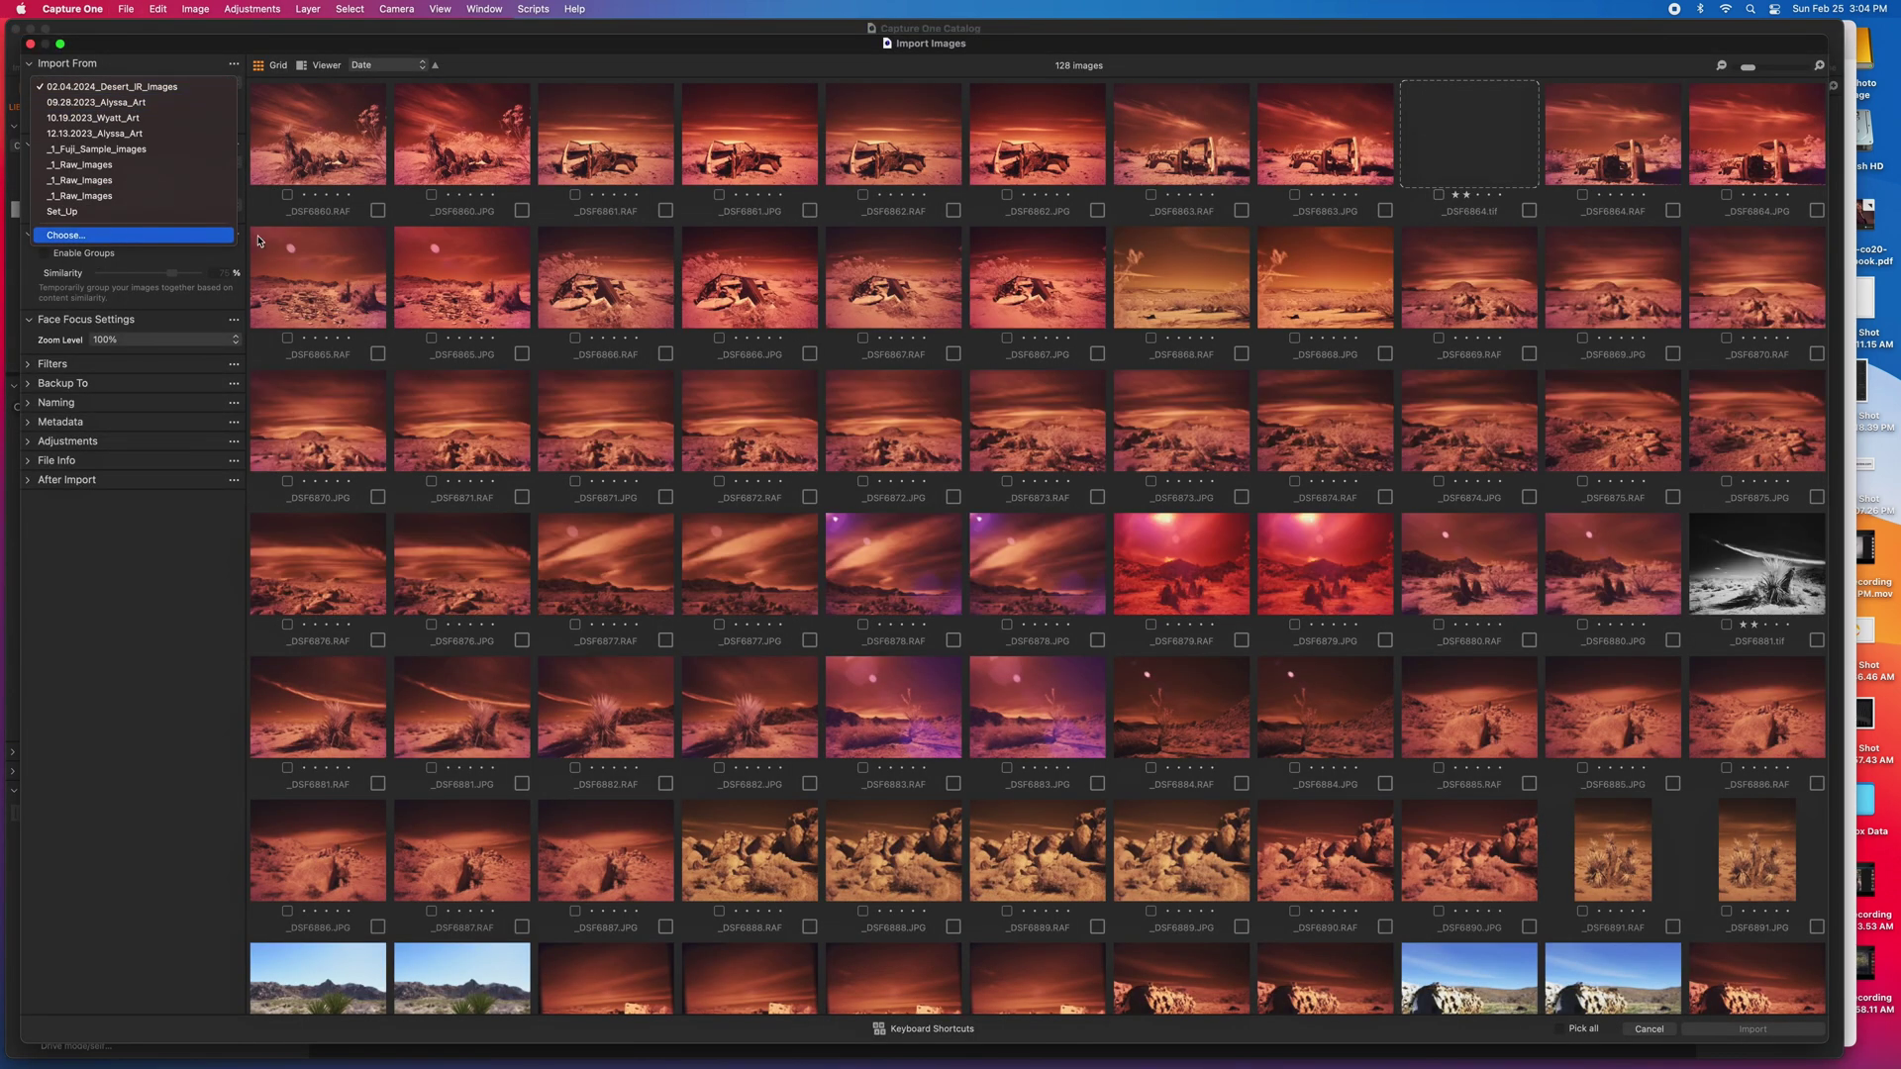
pyautogui.click(226, 235)
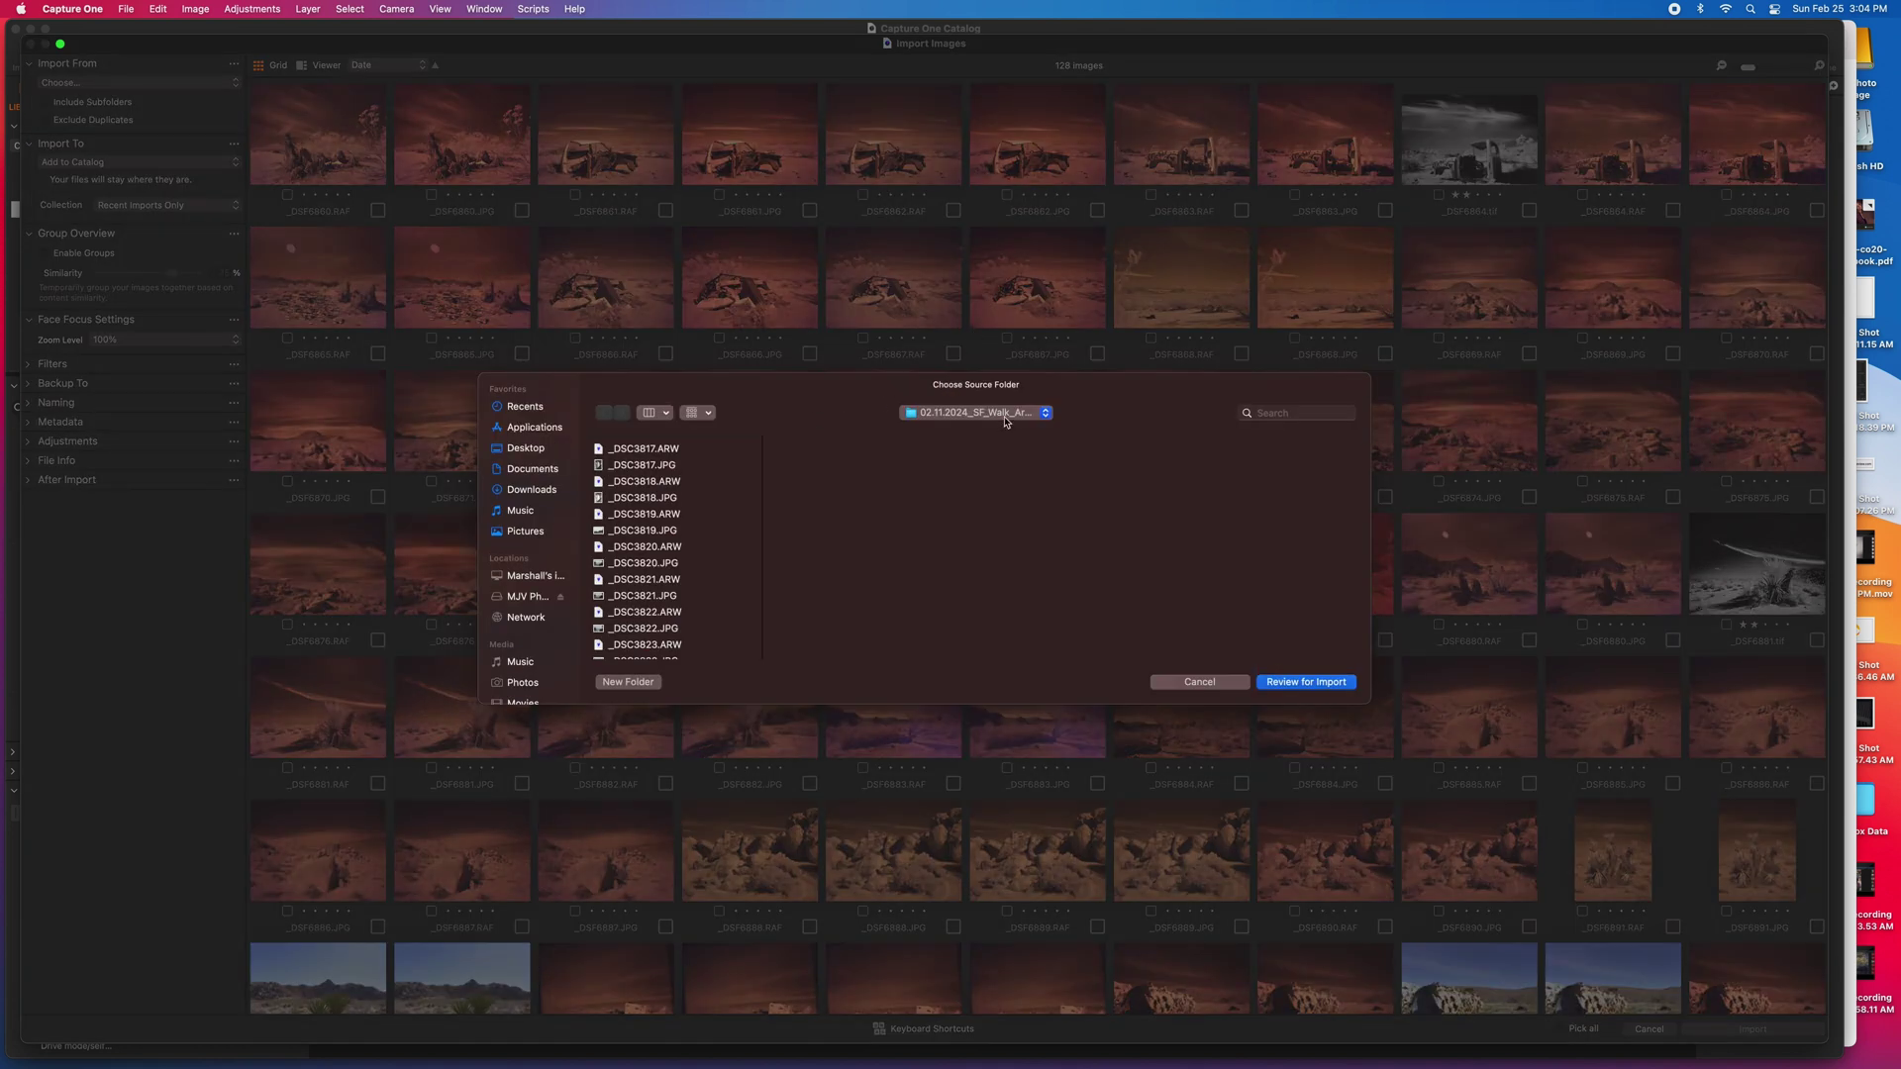
pyautogui.click(1323, 683)
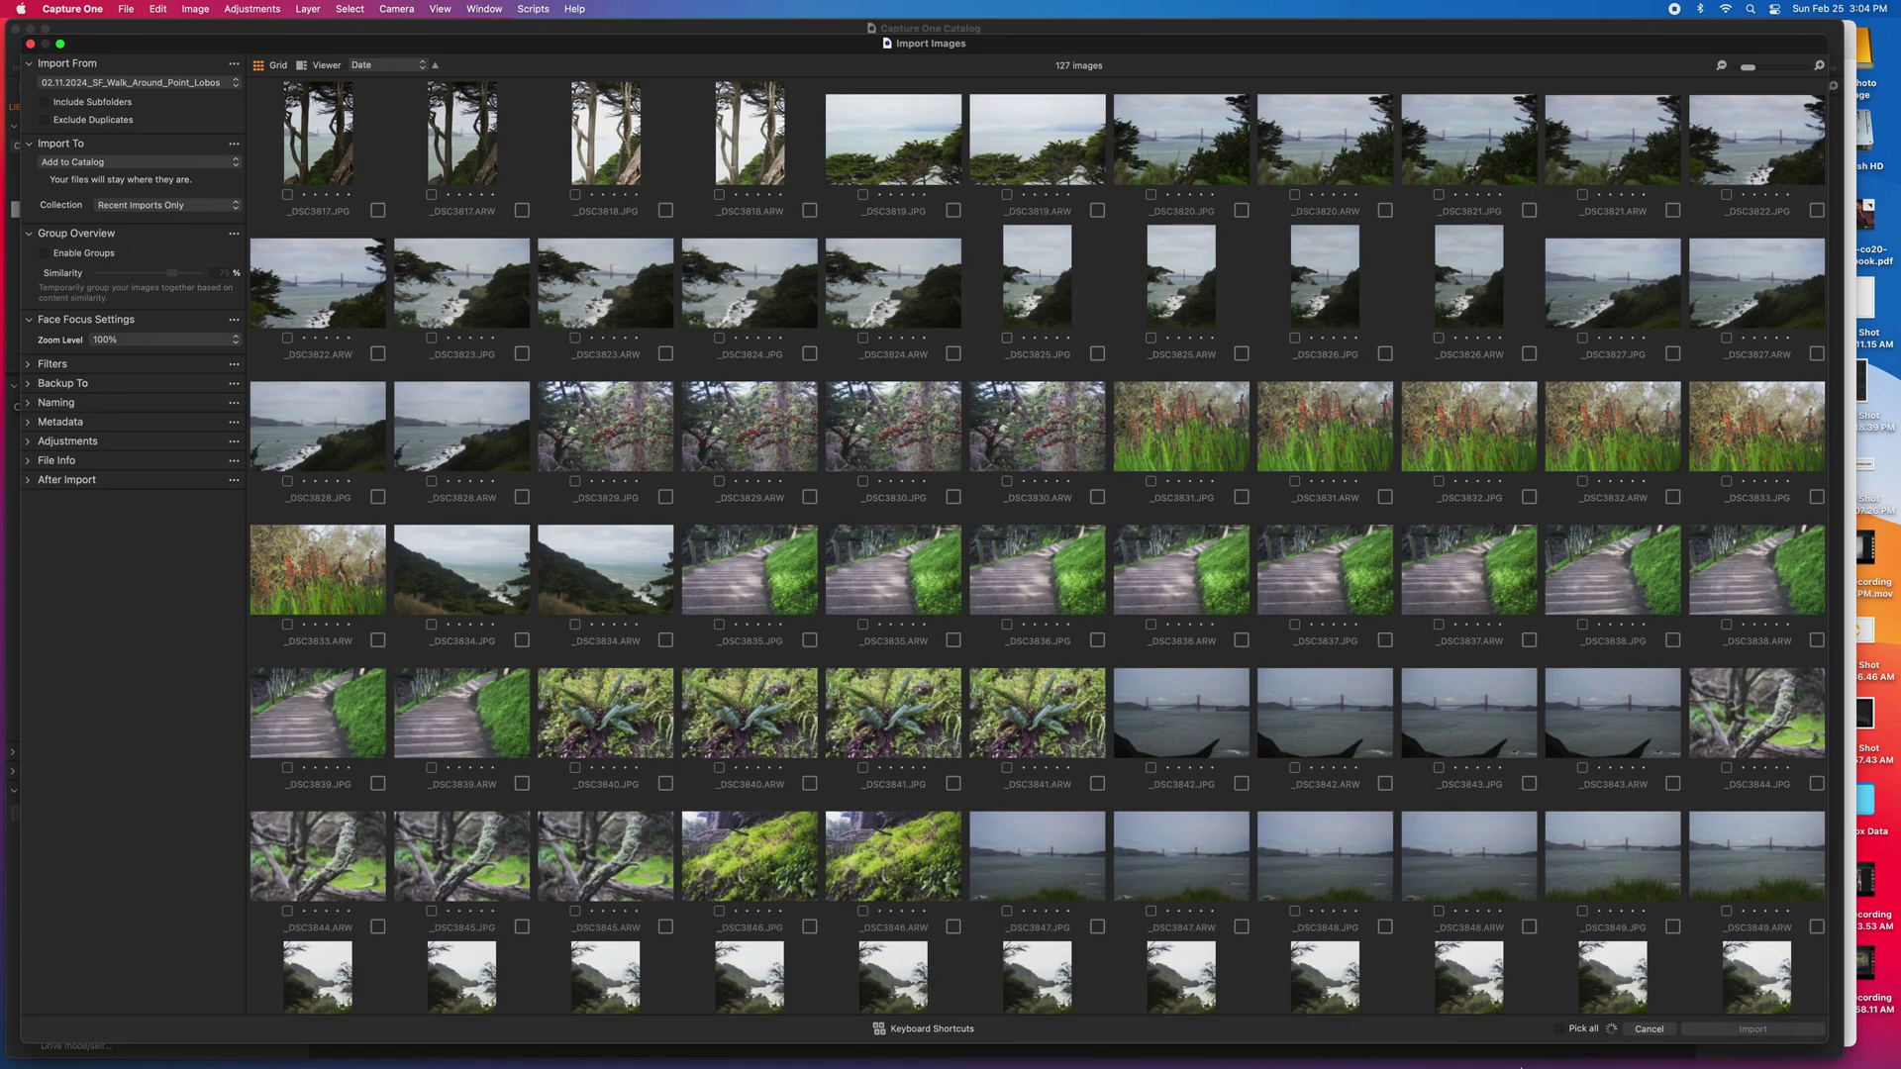
pyautogui.click(1562, 1030)
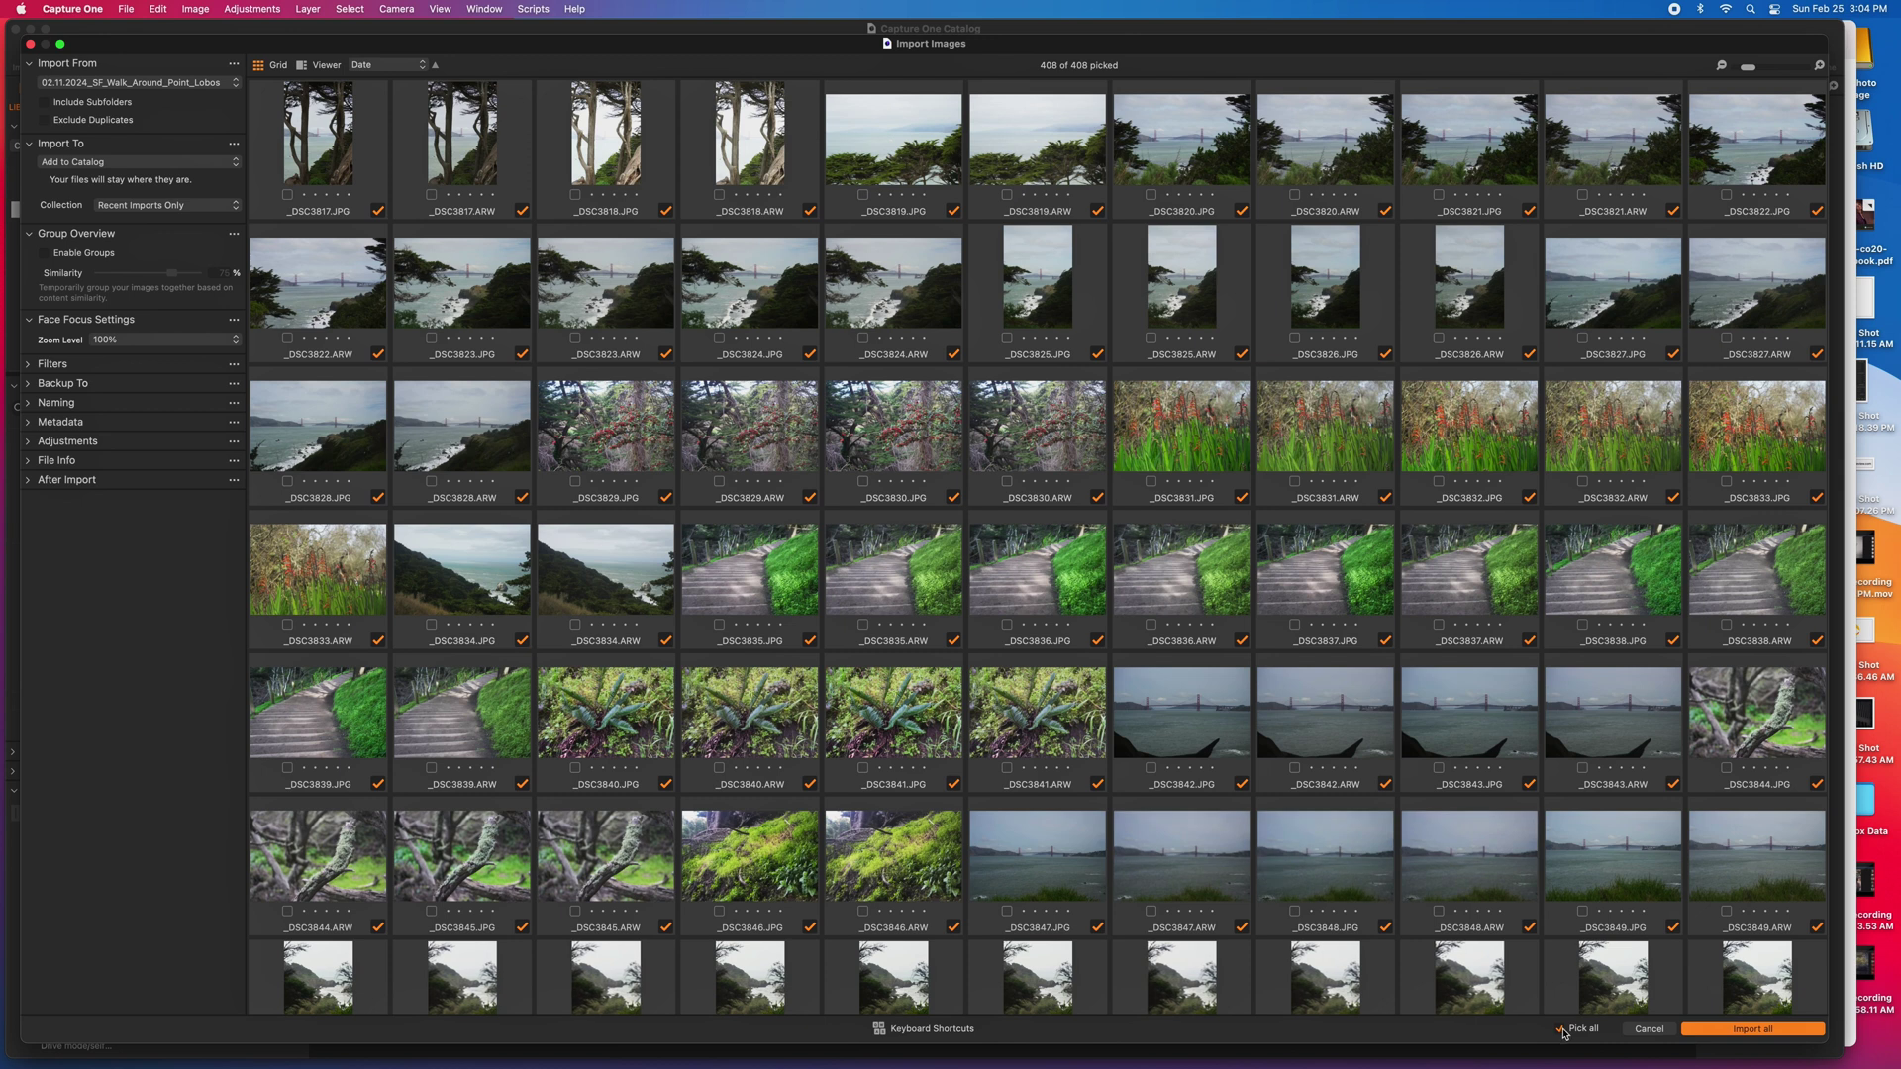
pyautogui.click(1742, 1029)
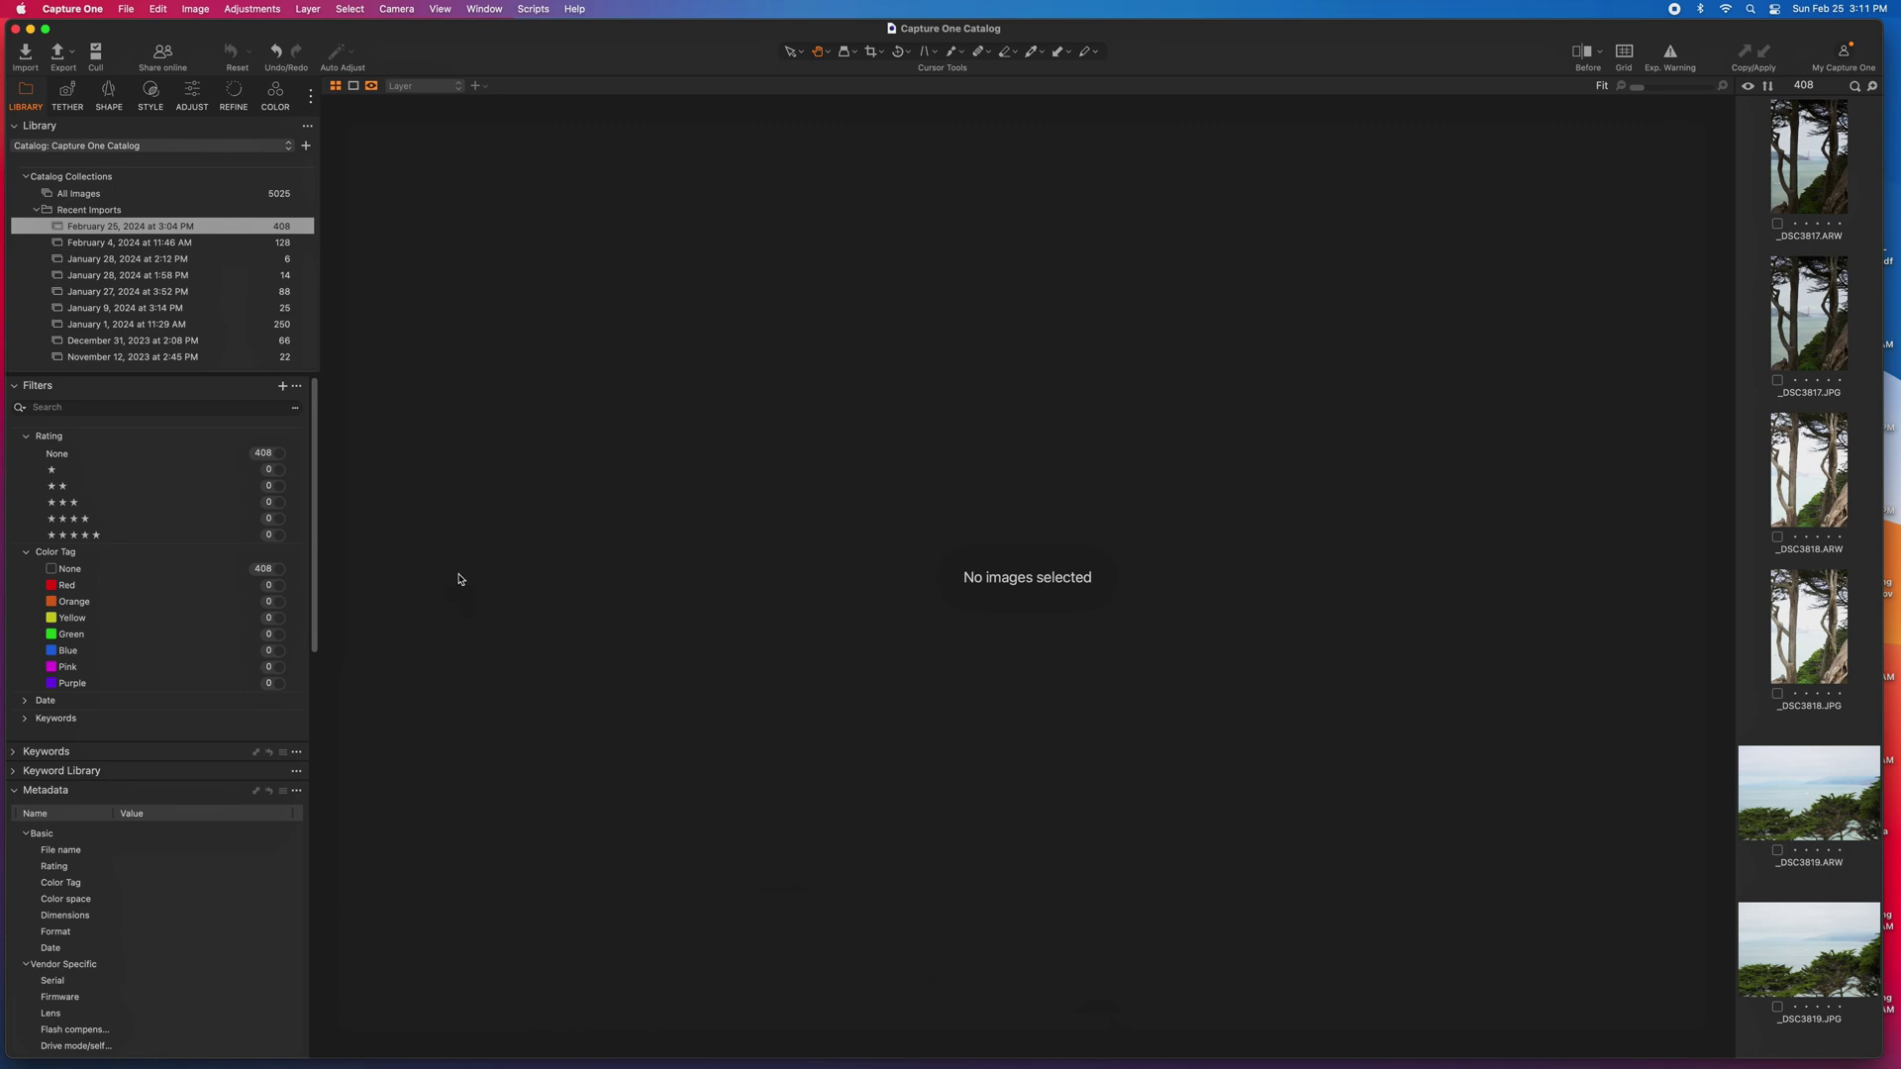
# - Scroll through the imported thumbnails while the 408-photo import completes
pyautogui.scroll(-3, 165, 310)
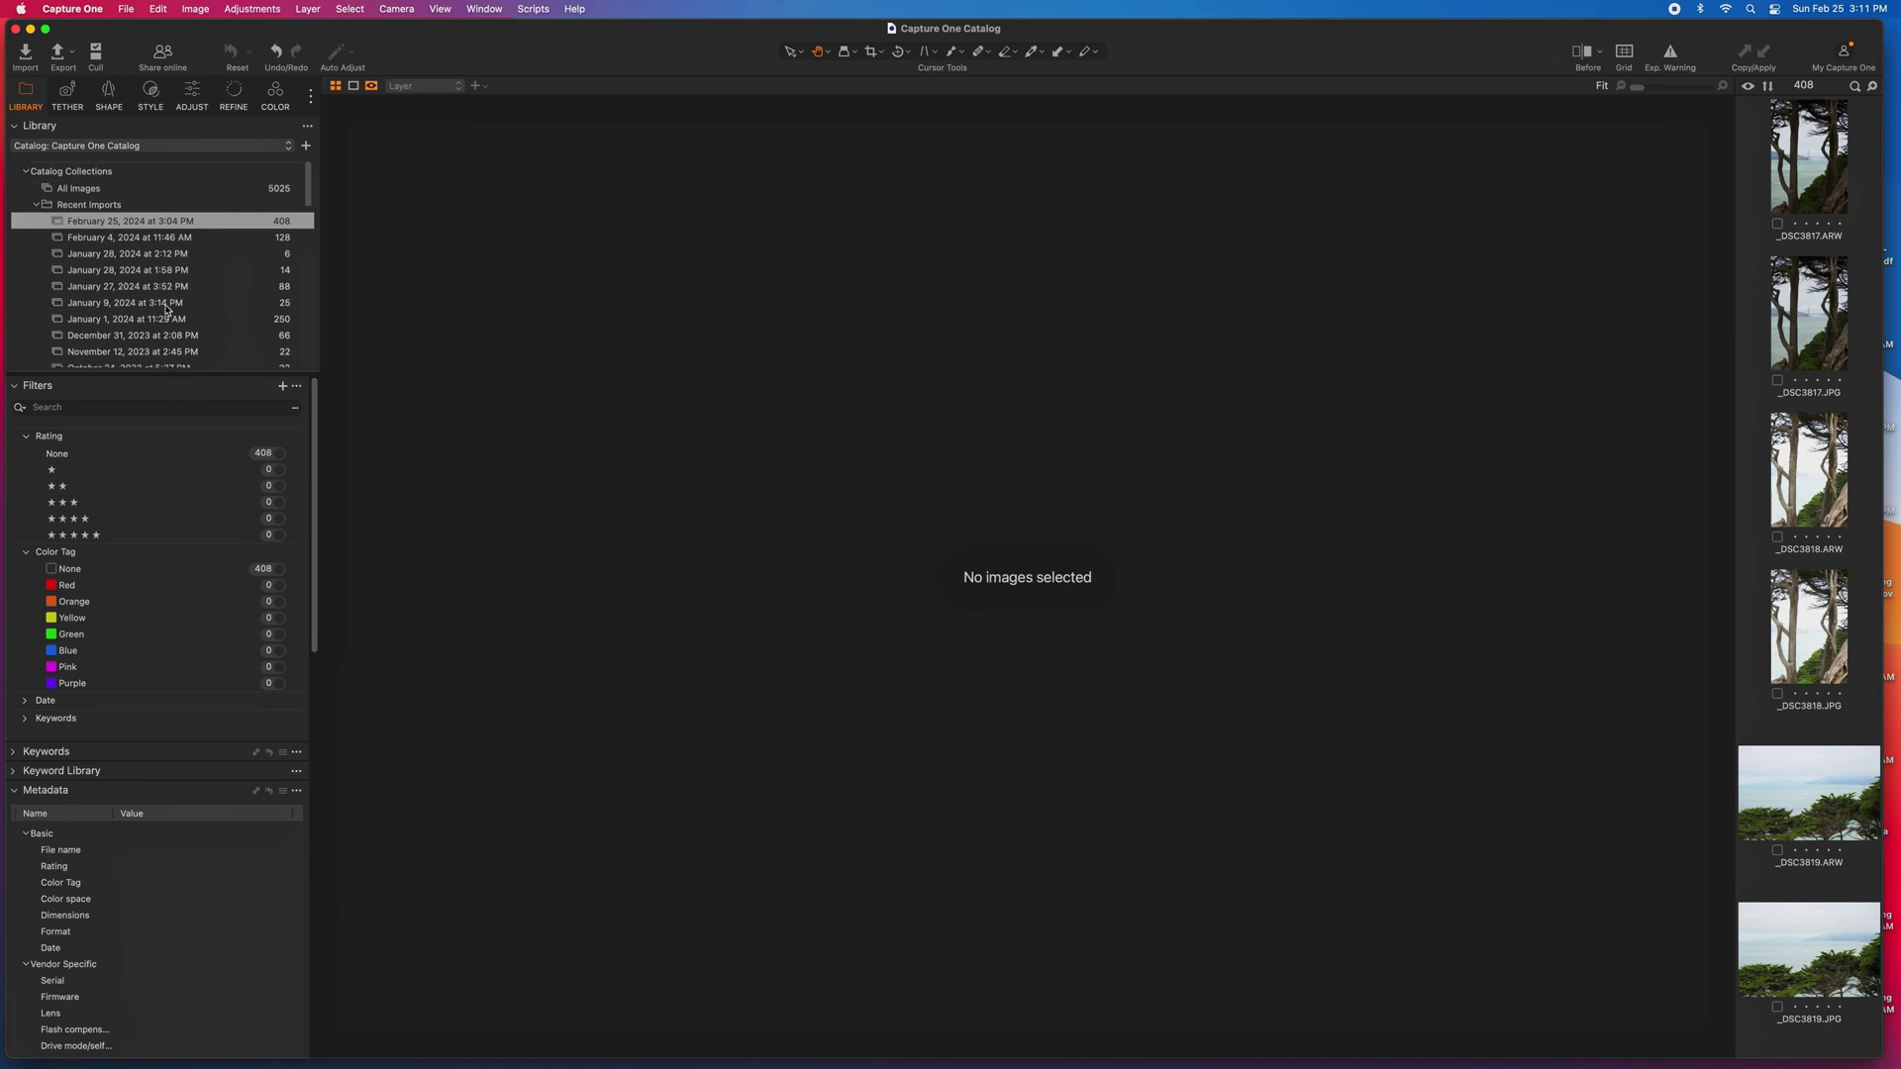
pyautogui.scroll(-3, 165, 310)
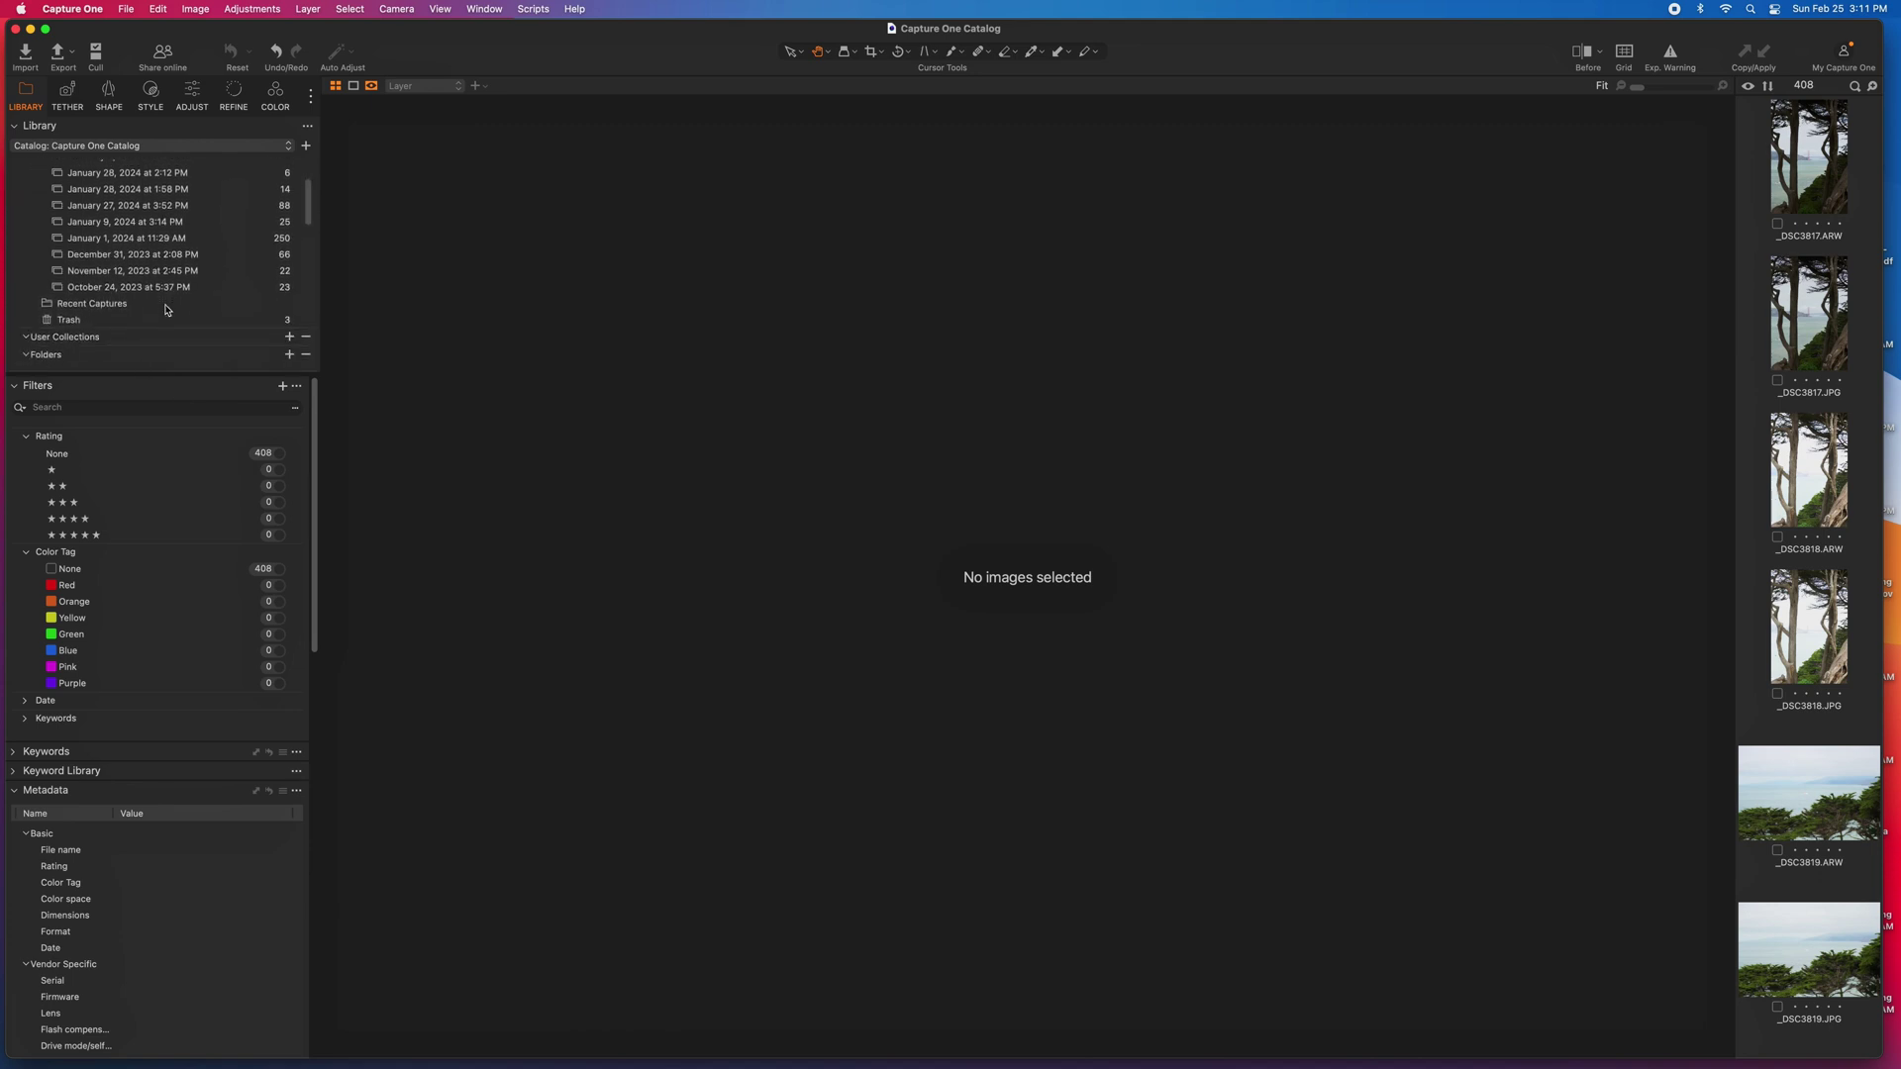
pyautogui.scroll(-6, 165, 310)
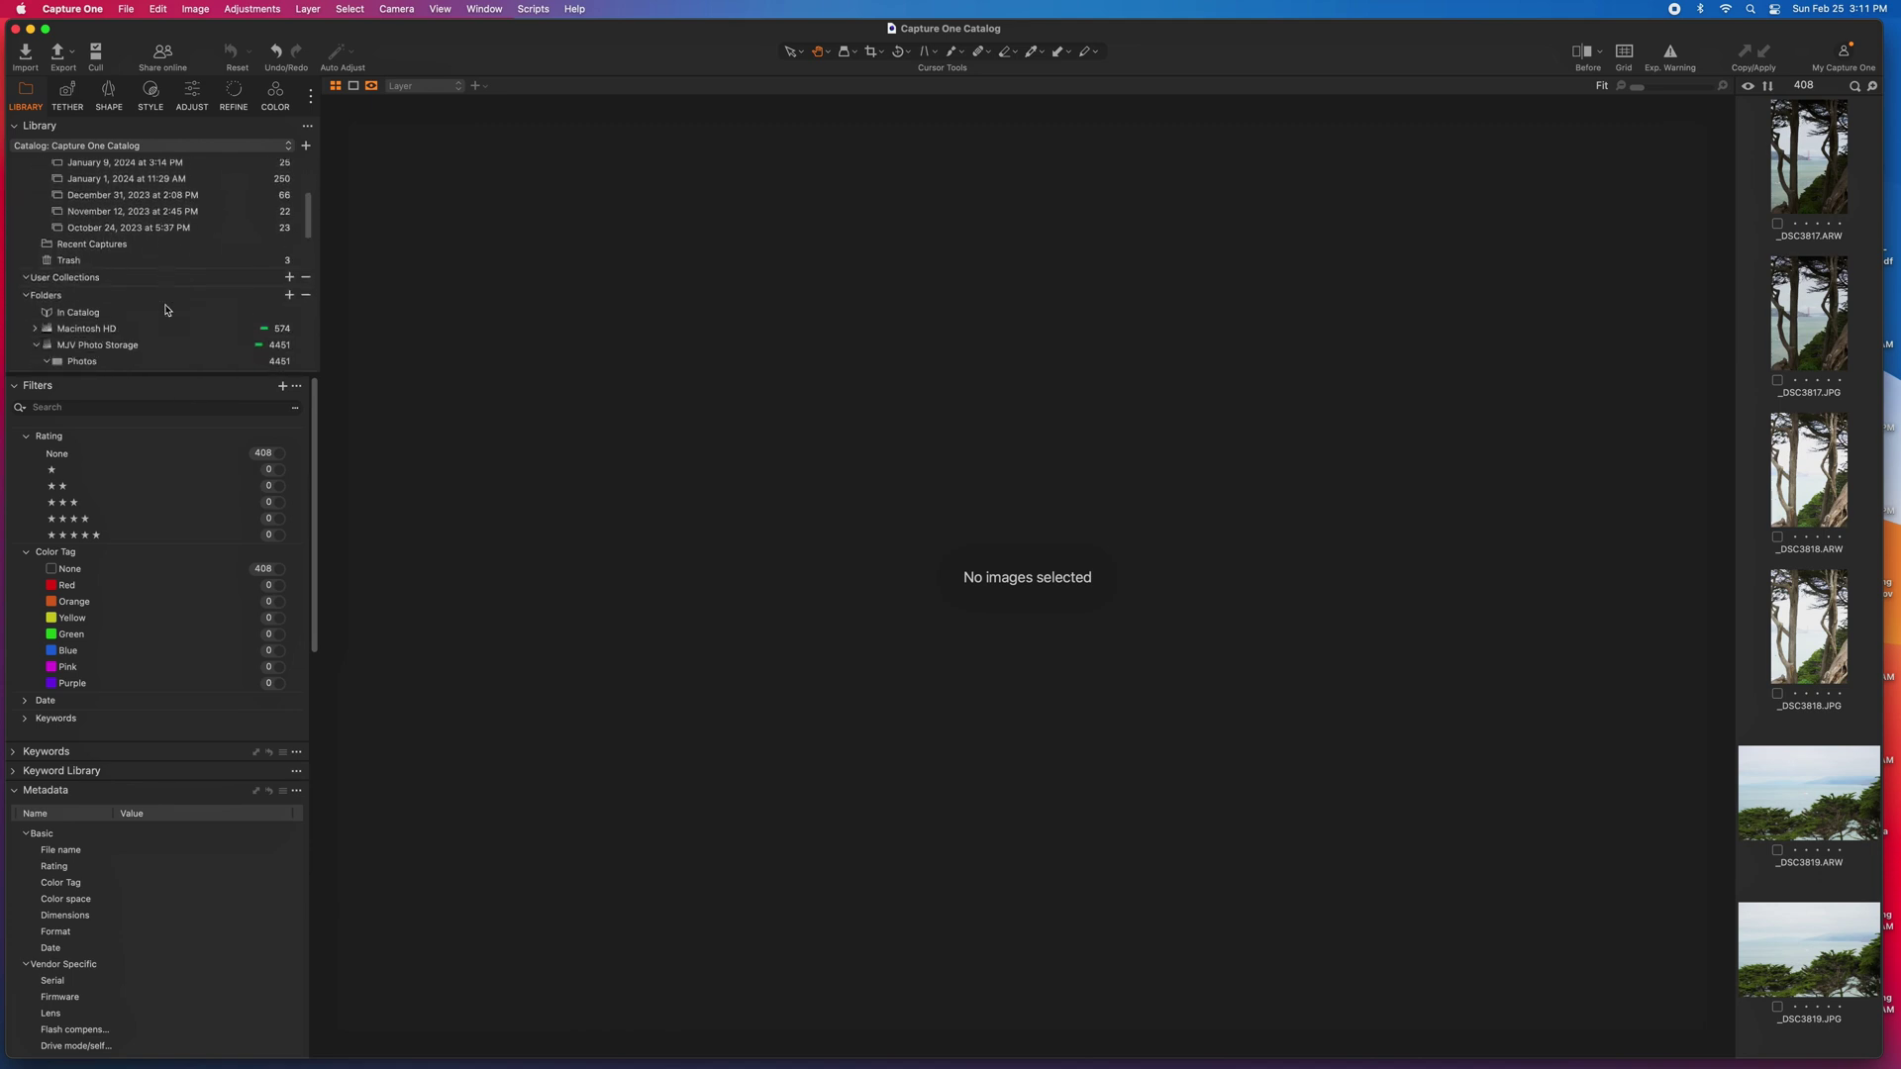
pyautogui.scroll(-3, 165, 310)
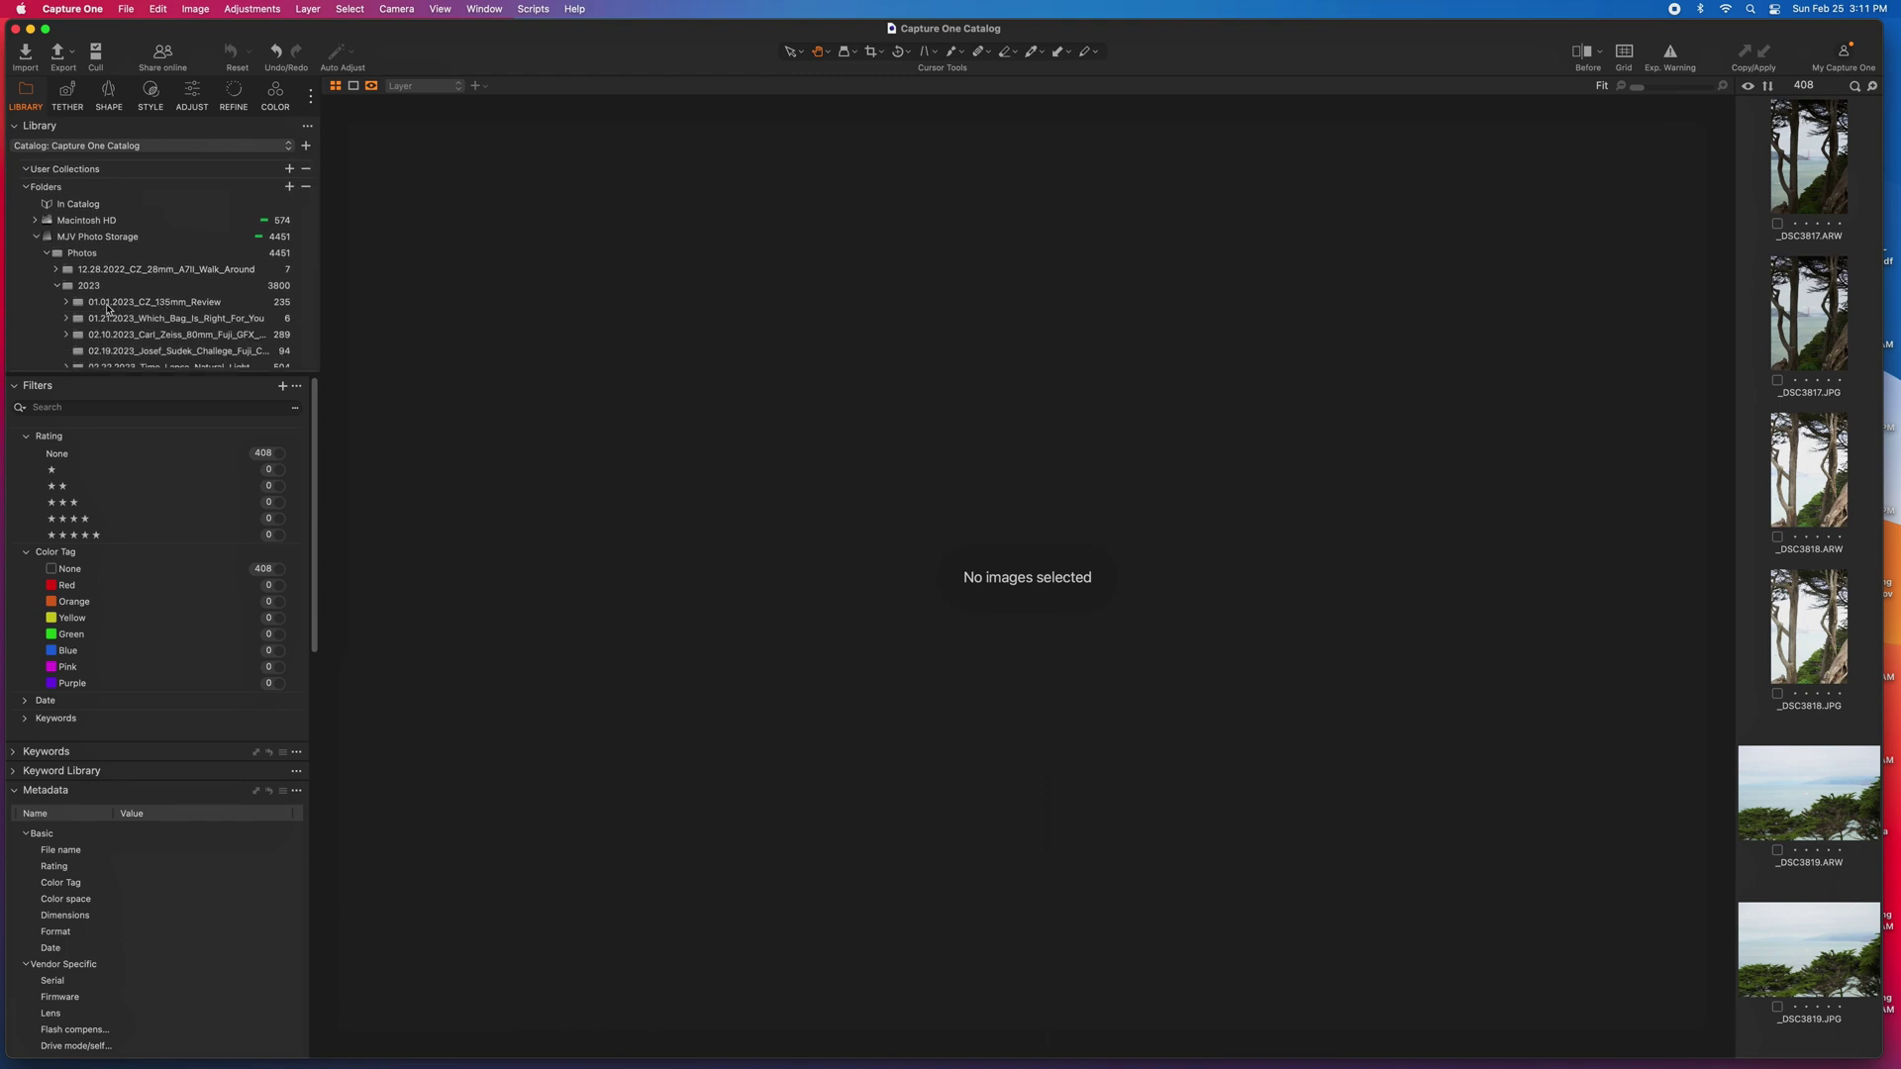
pyautogui.scroll(-2, 139, 307)
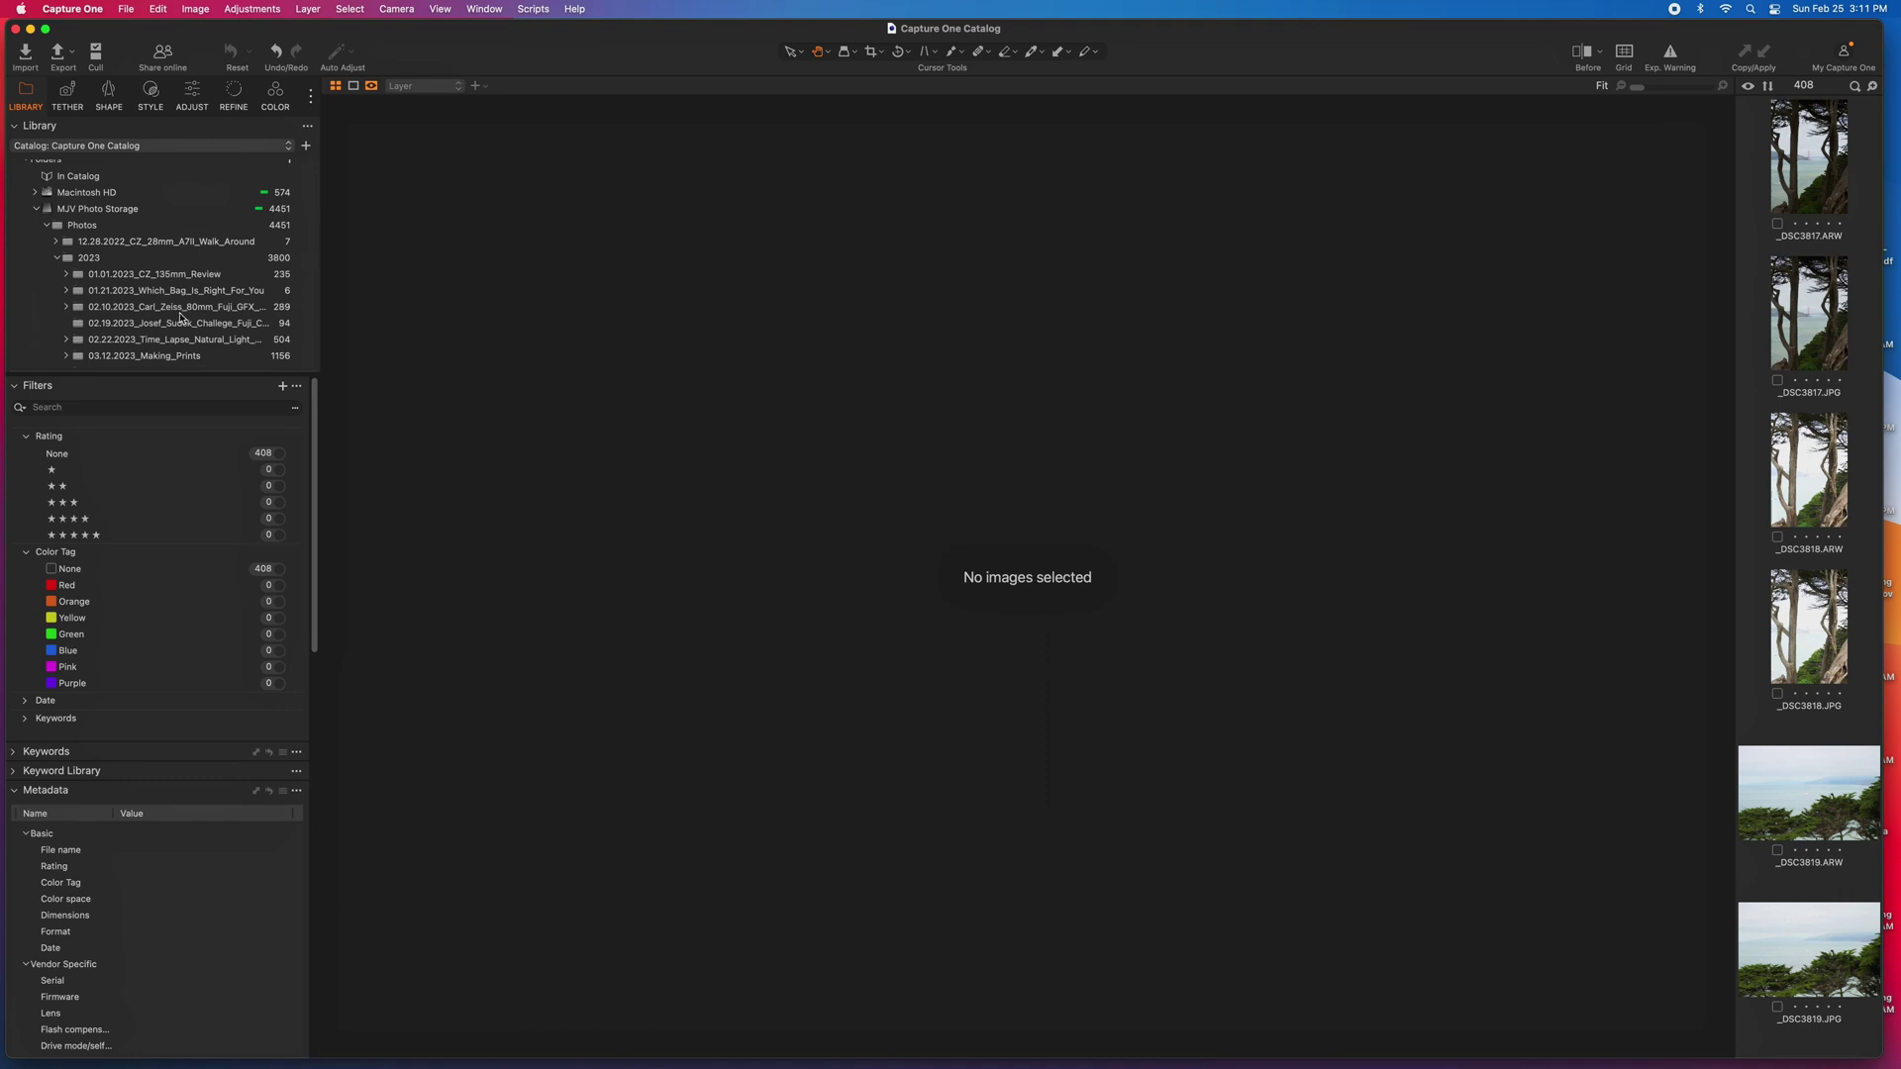
pyautogui.scroll(-2, 180, 318)
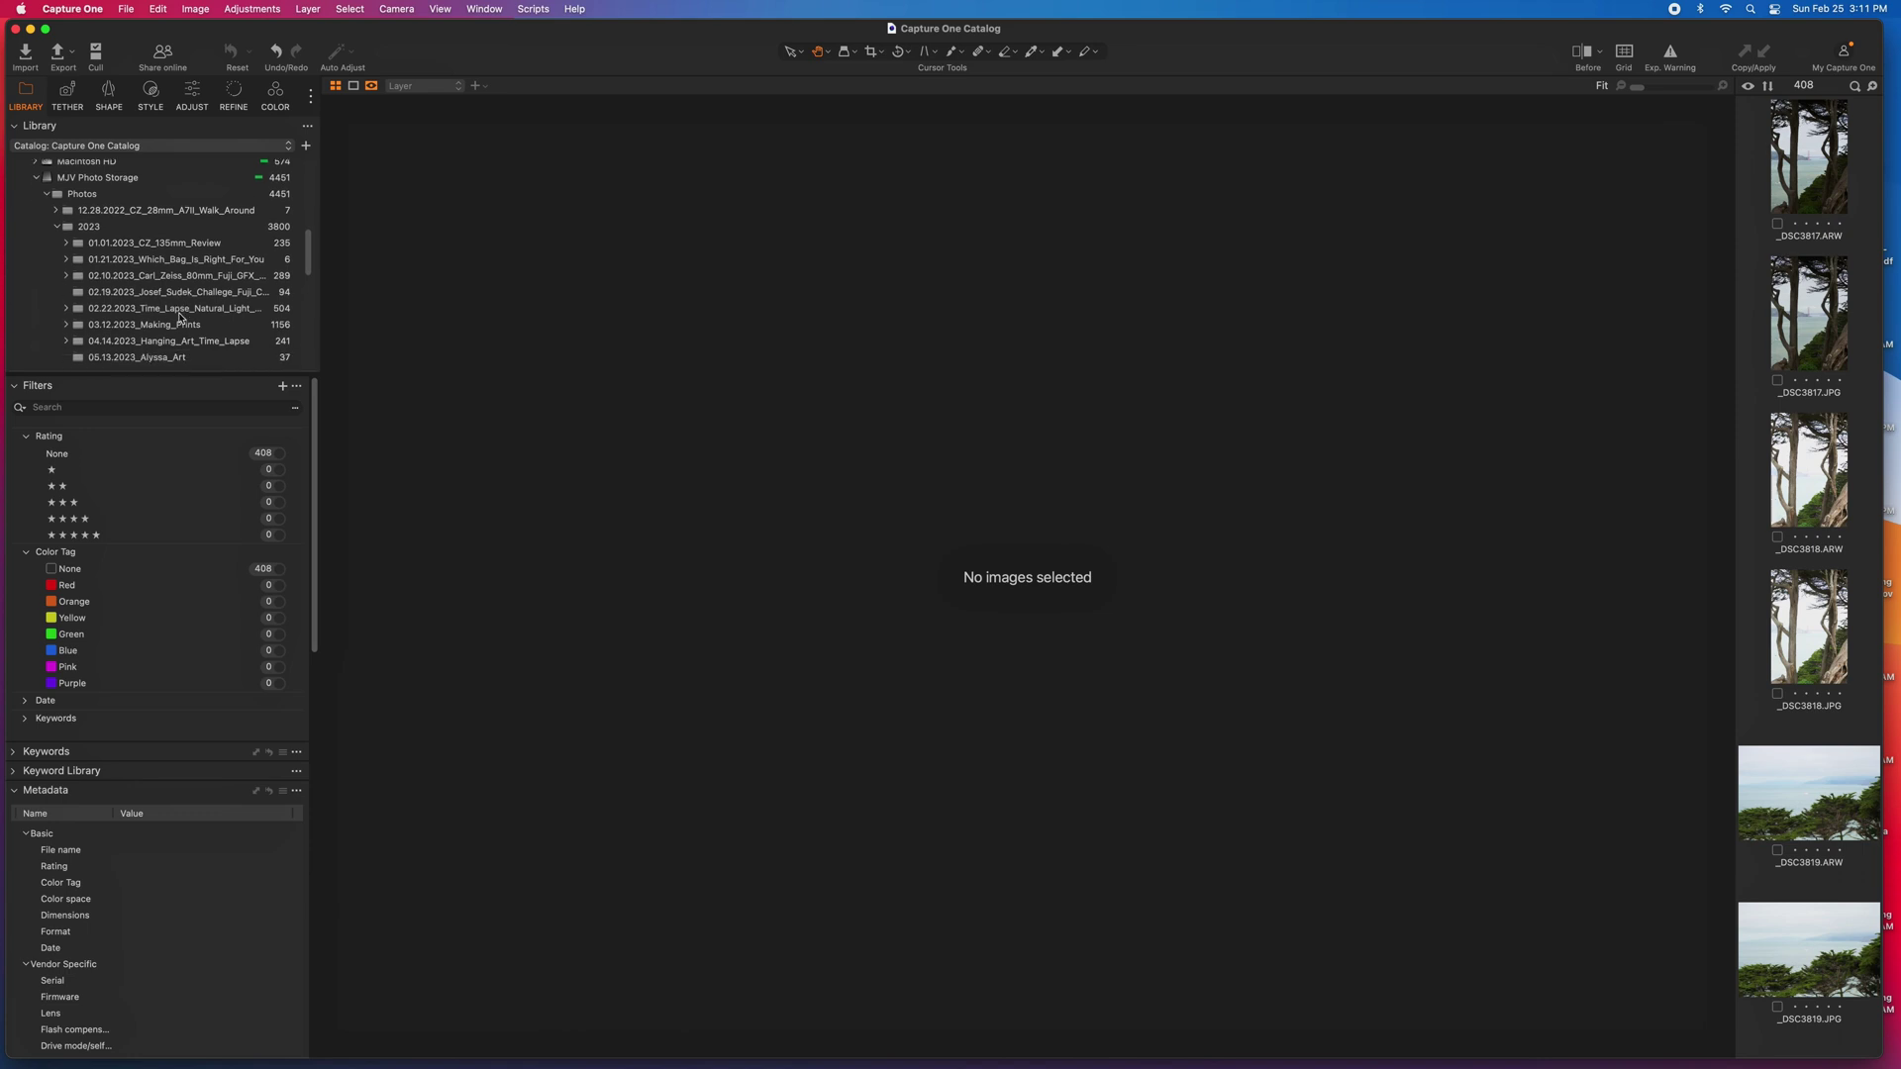
pyautogui.scroll(-3, 180, 317)
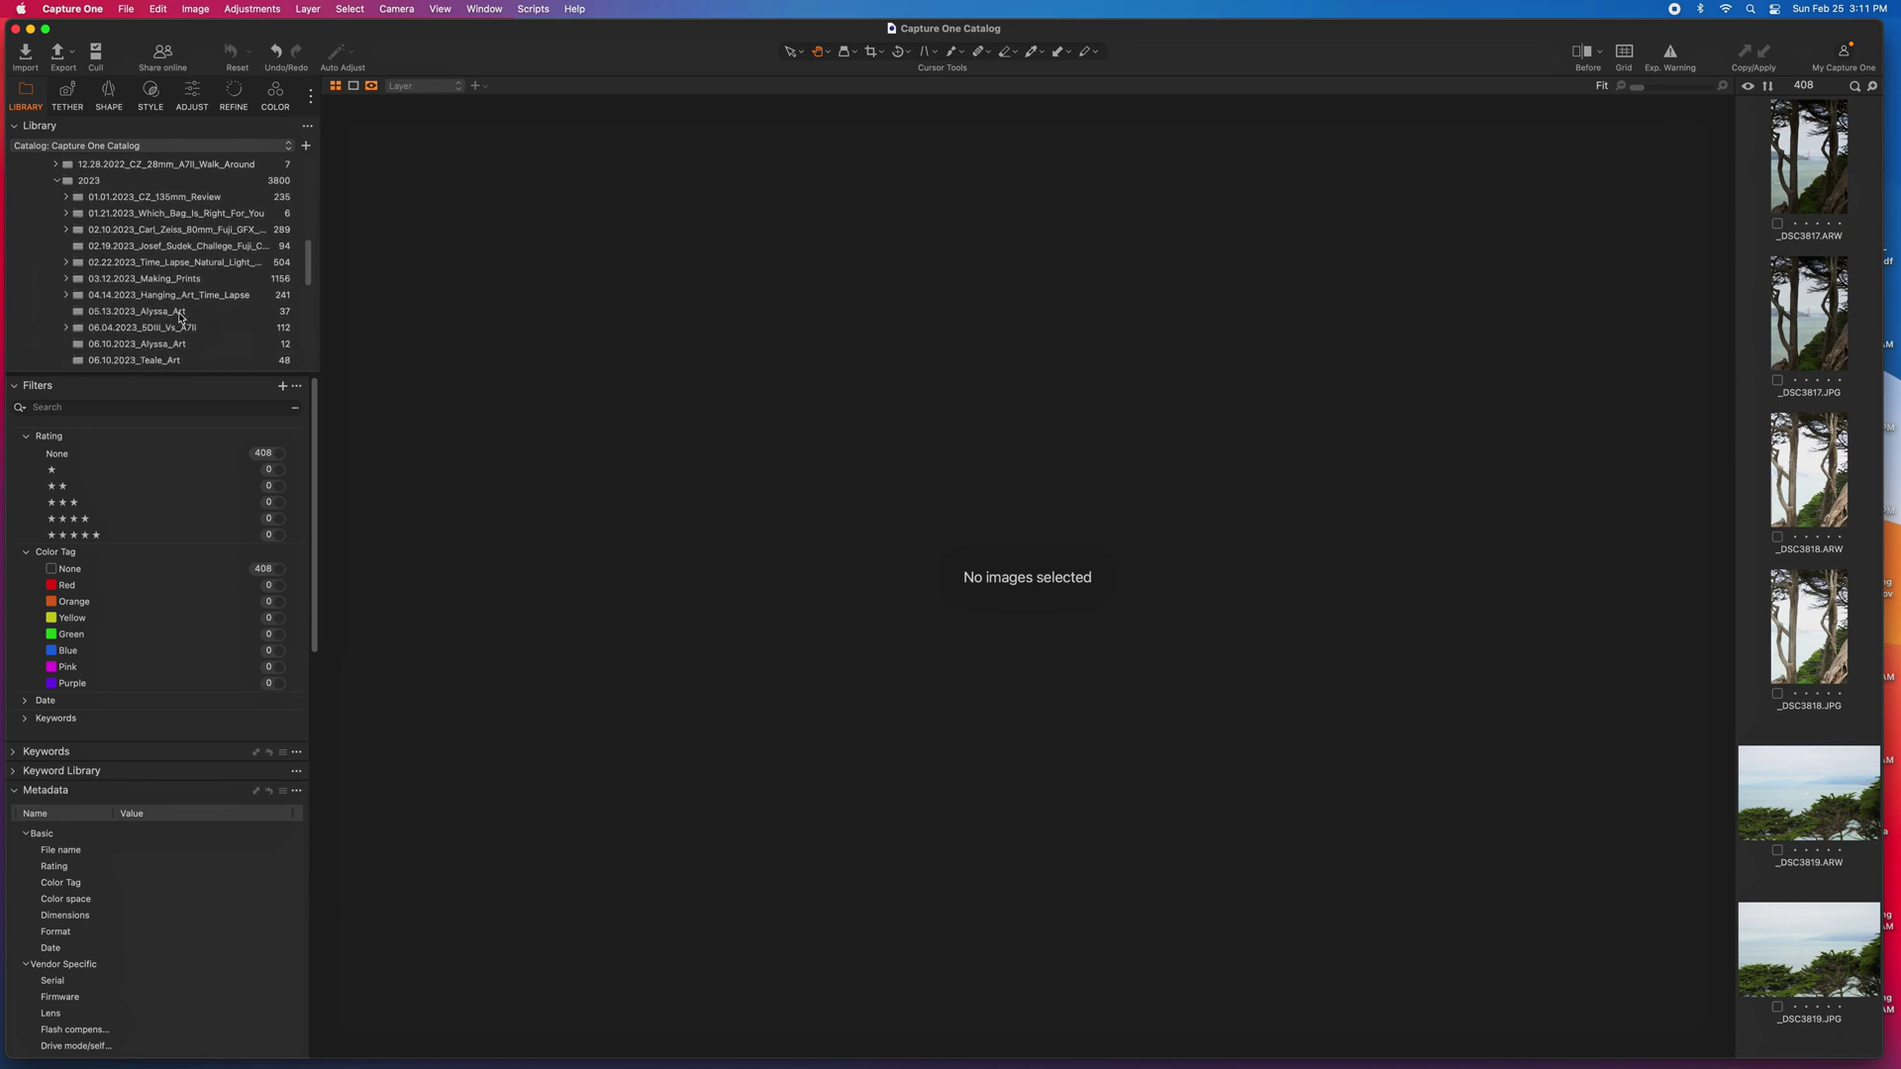
pyautogui.scroll(-2, 180, 318)
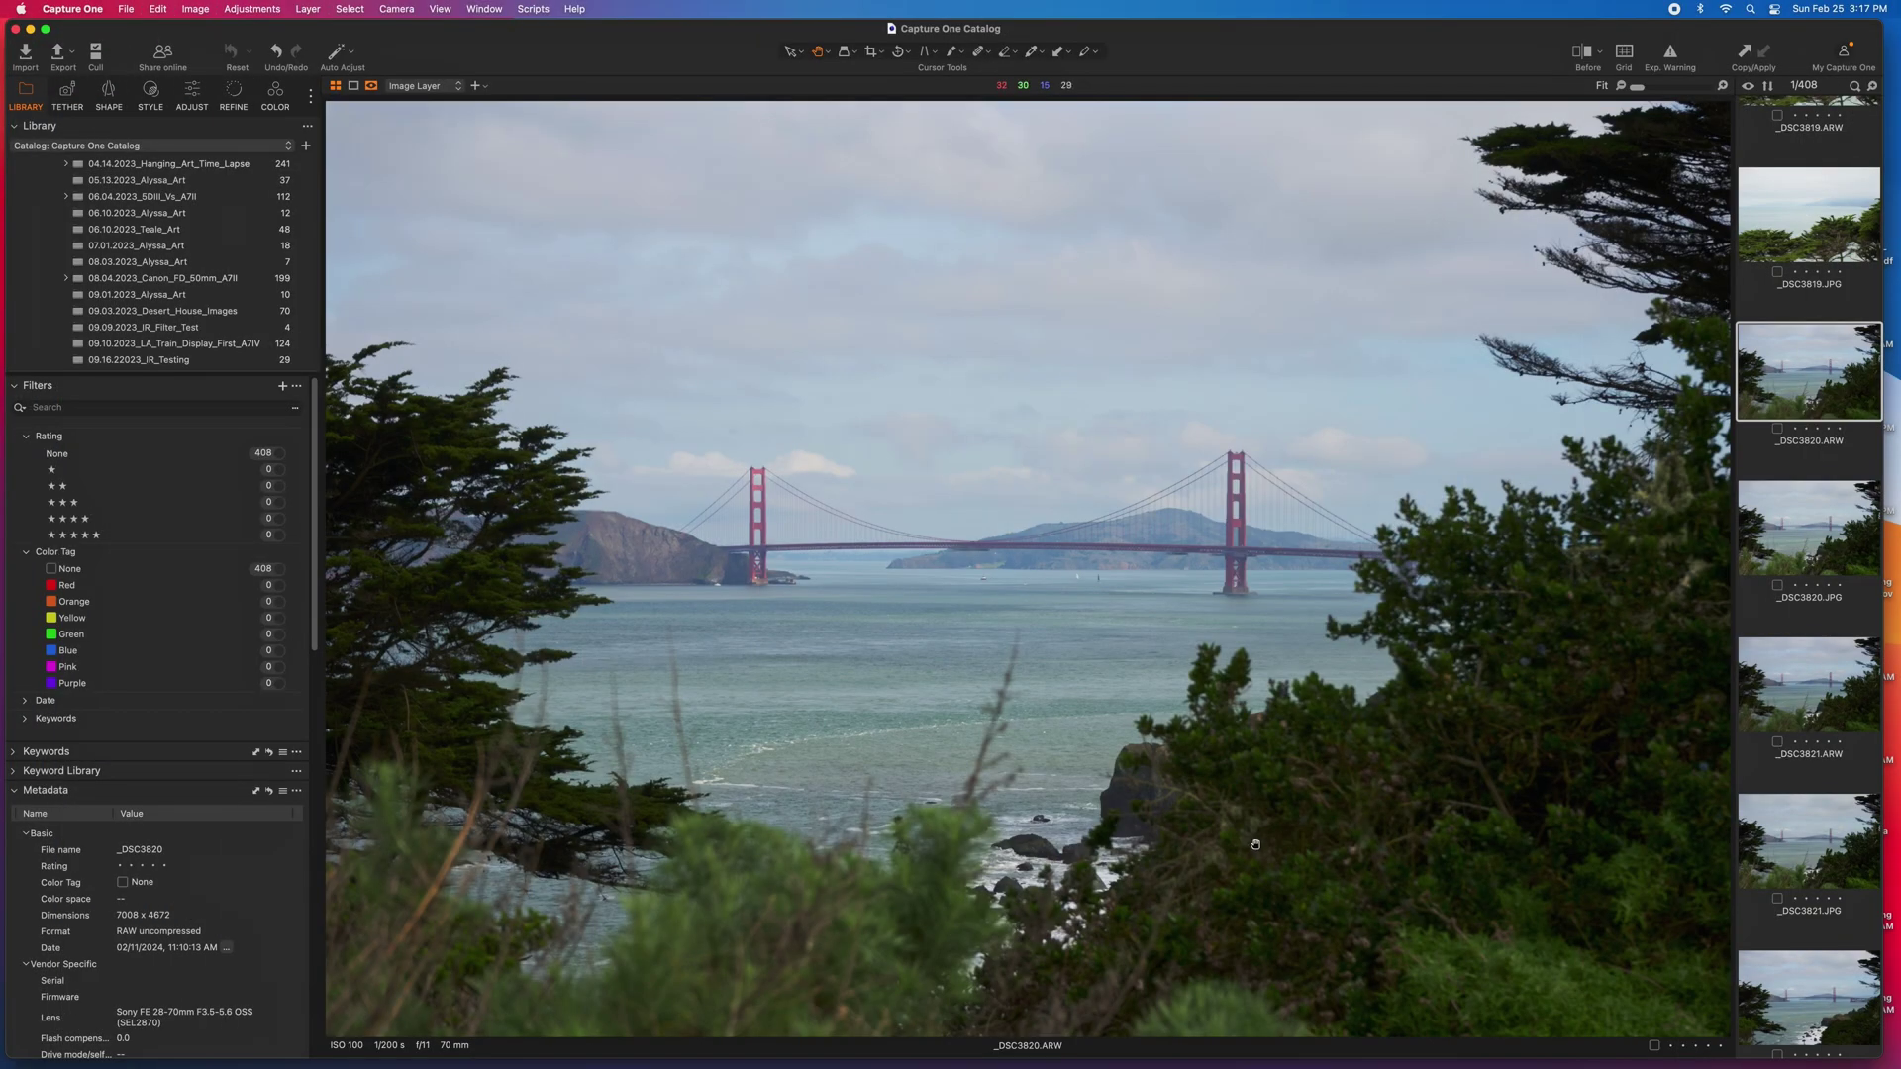
# - View the JPG version of _DSC3820, then open _DSC3821.ARW and rate it one star
pyautogui.click(1813, 545)
pyautogui.click(1802, 701)
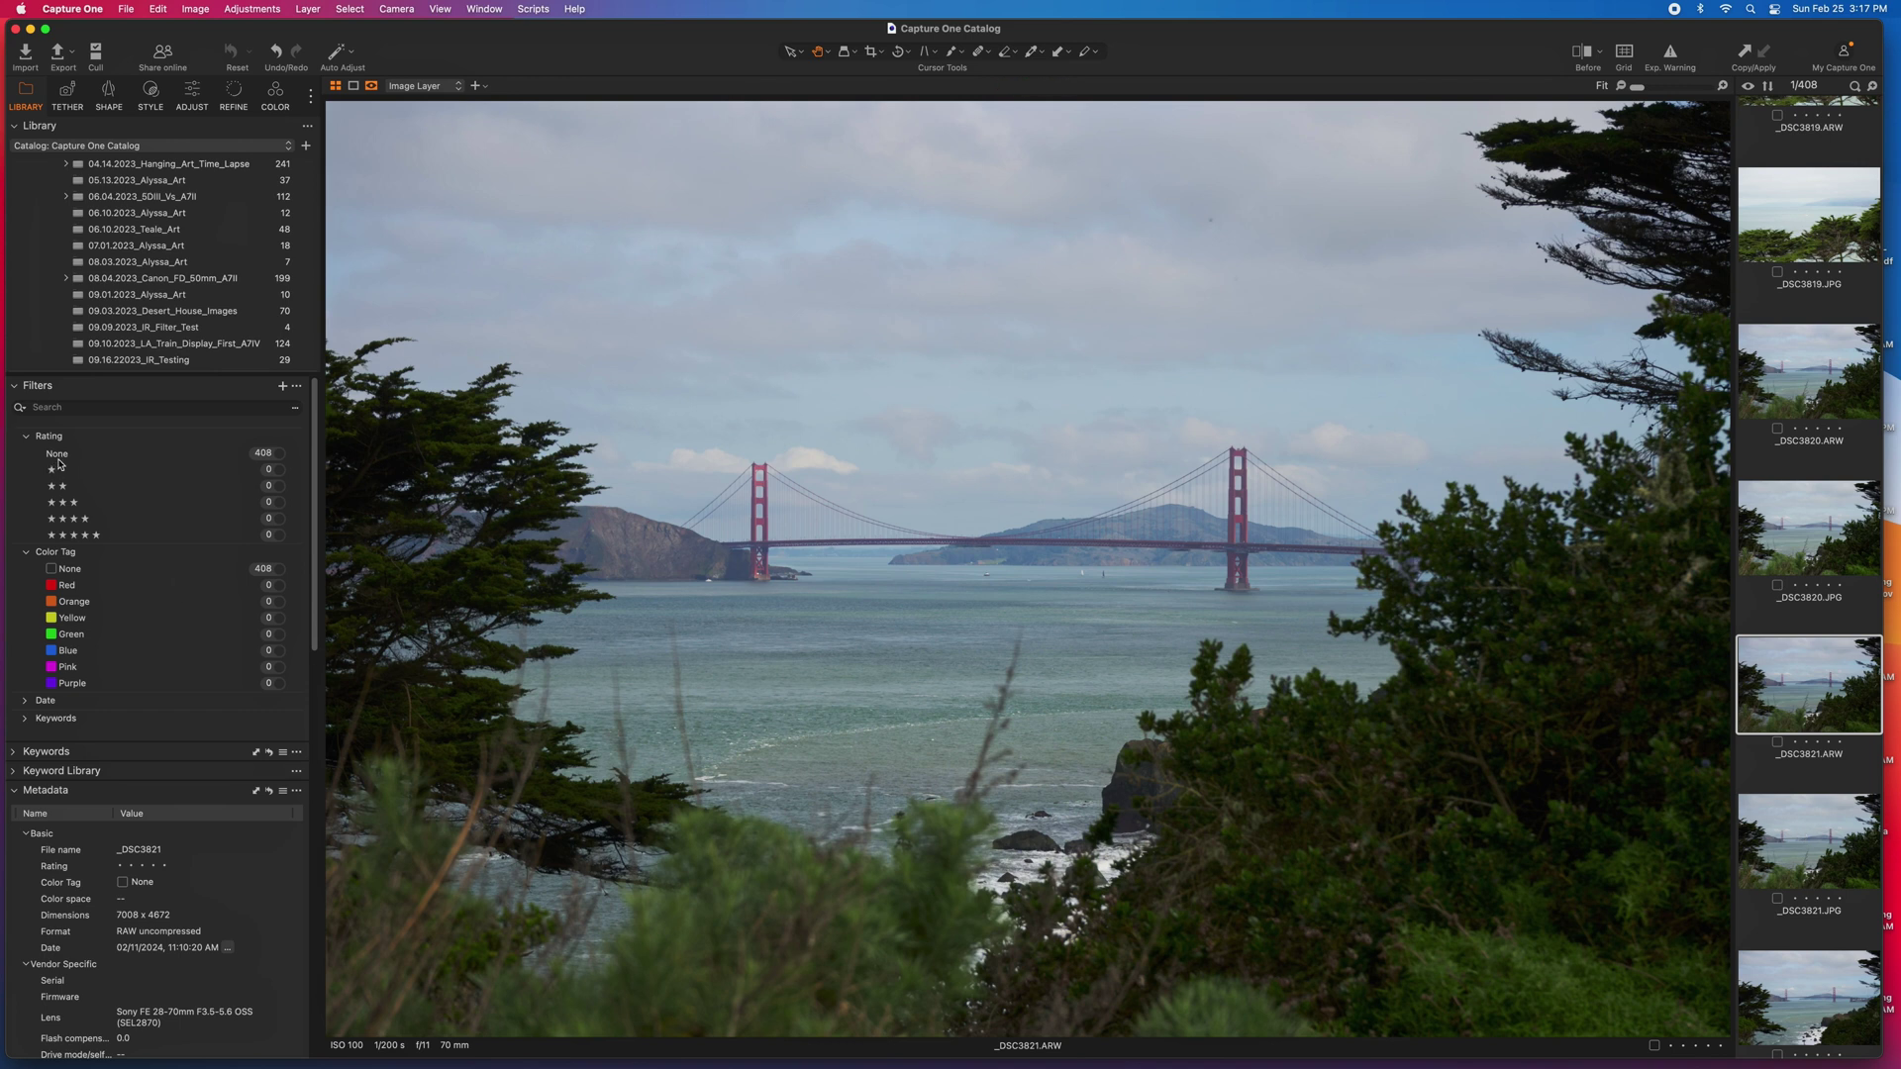
pyautogui.click(1795, 743)
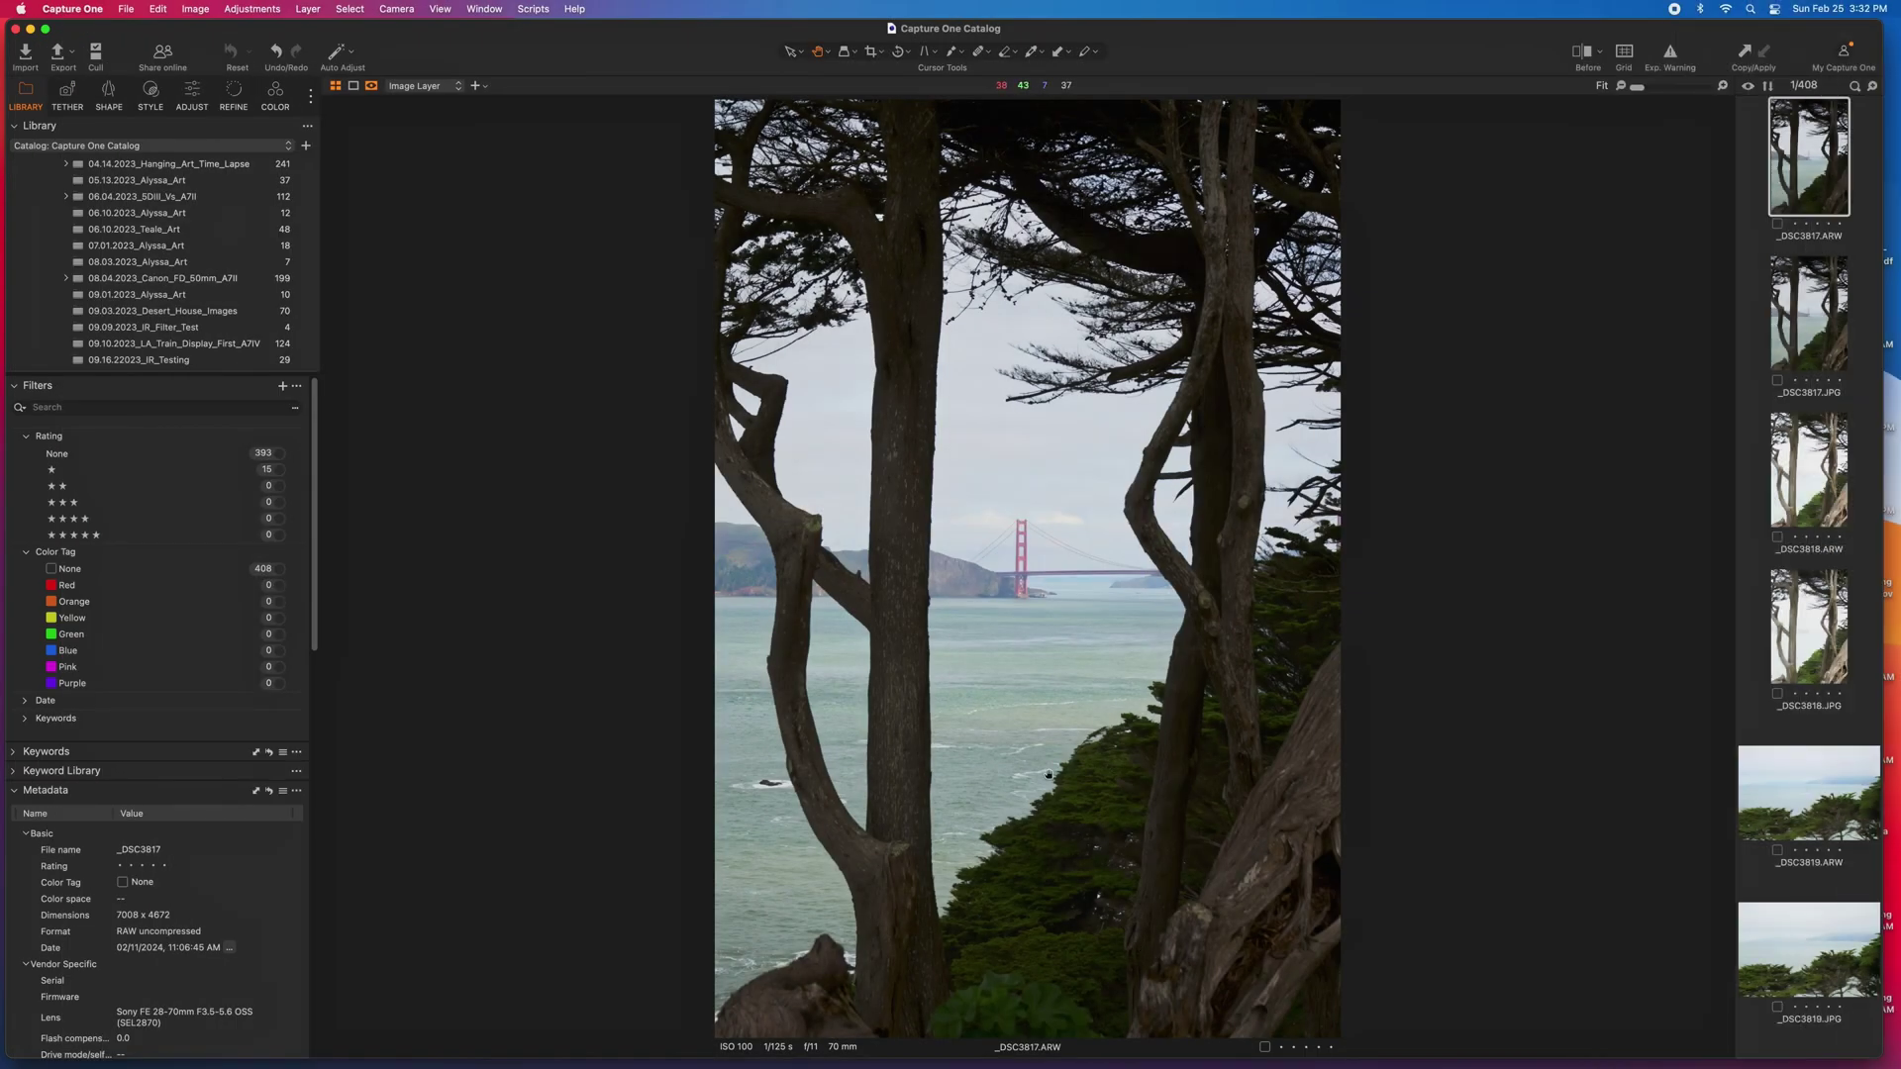
# - Filter the browser to the one-star images and open the Golden Gate shot _DSC3821
pyautogui.click(278, 470)
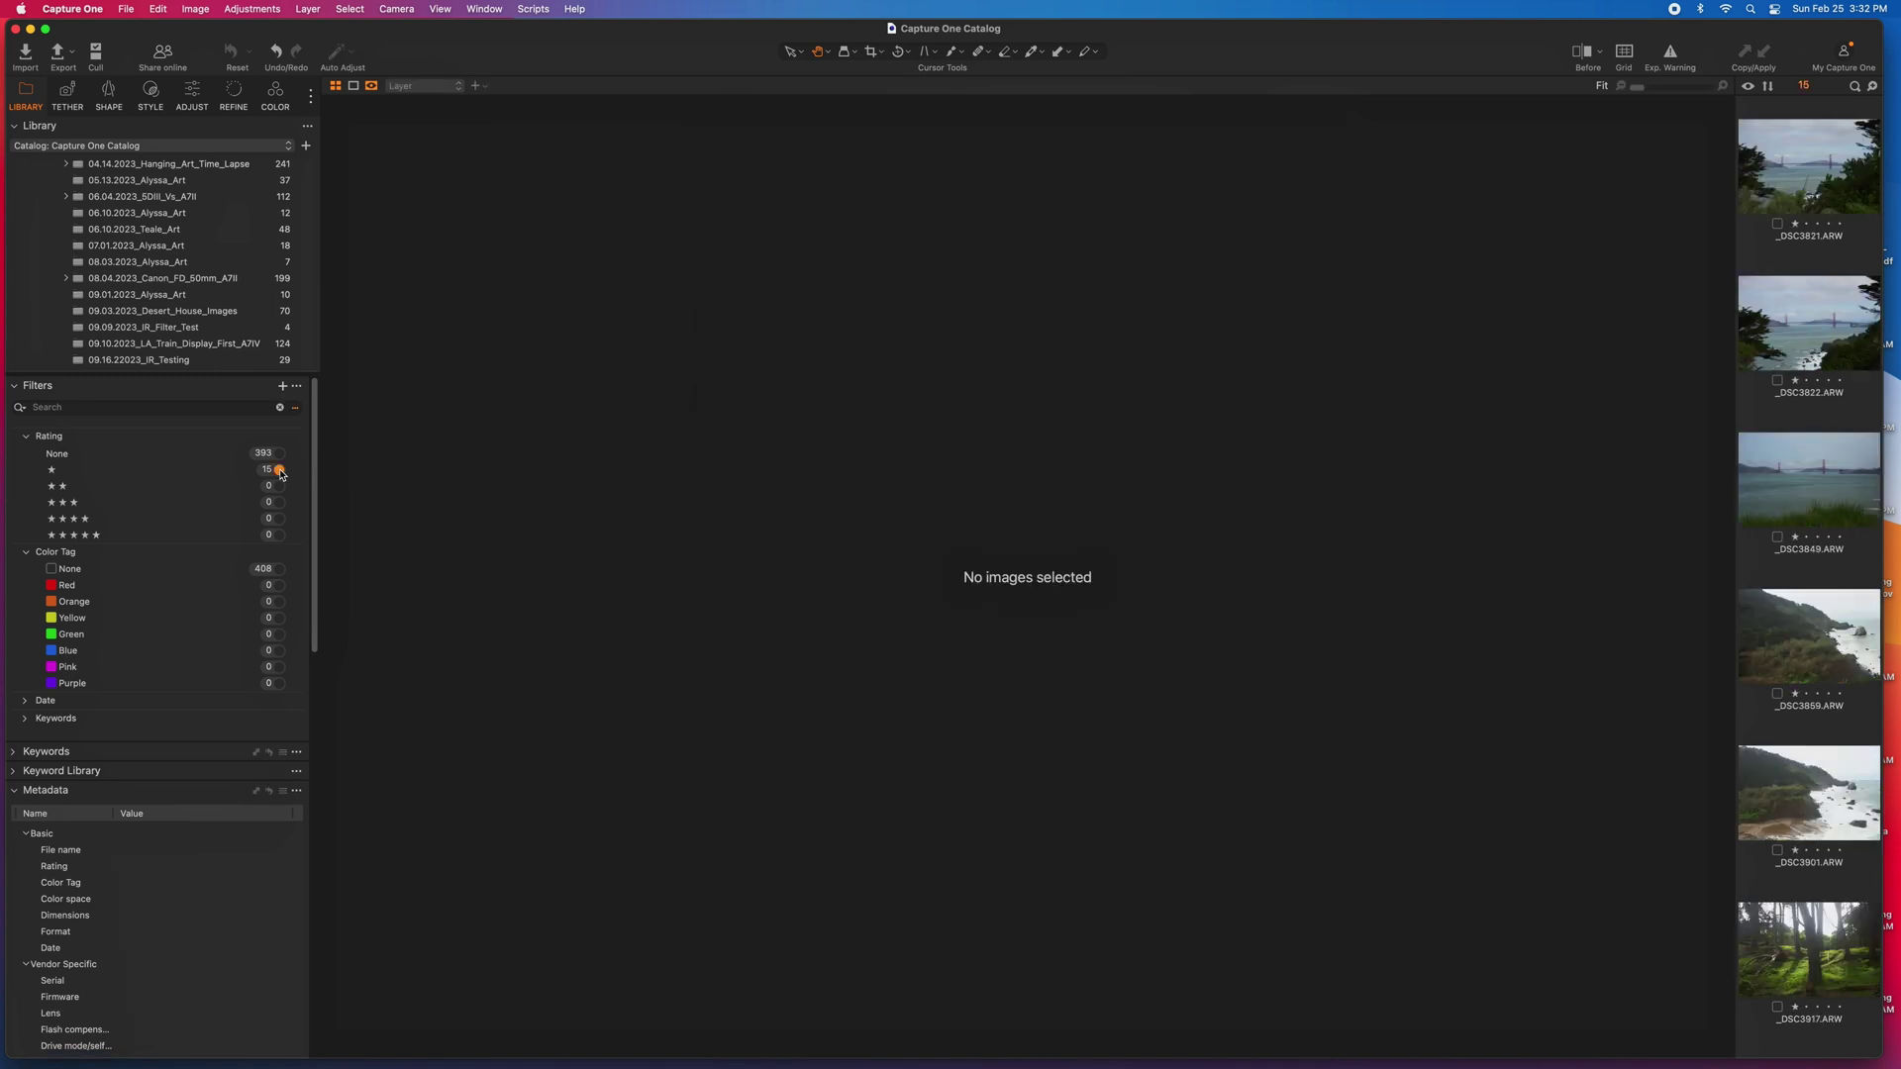
pyautogui.click(1865, 177)
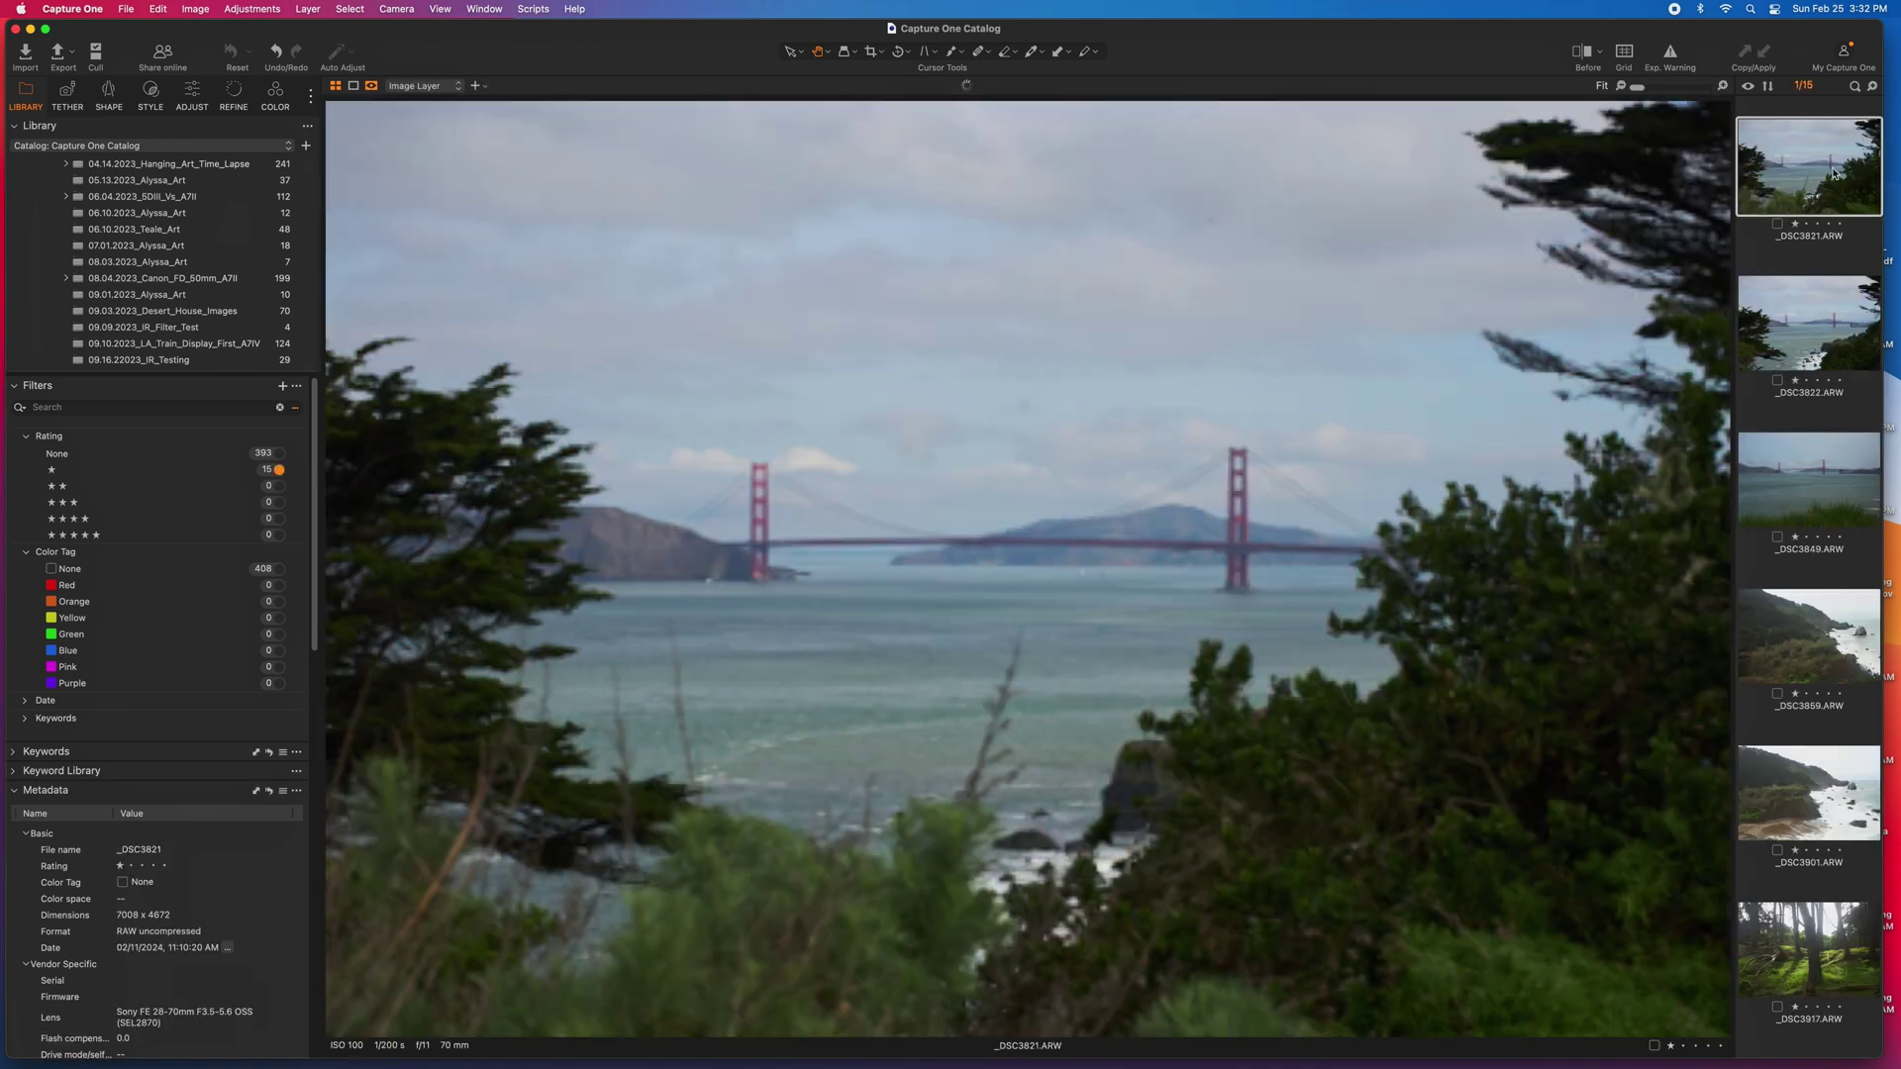
pyautogui.scroll(-5, 1845, 570)
pyautogui.scroll(-1, 1845, 569)
# - Review the forest shots _DSC3917, _DSC3924, _DSC3927 and then _DSC3959 in the viewer
pyautogui.click(1837, 566)
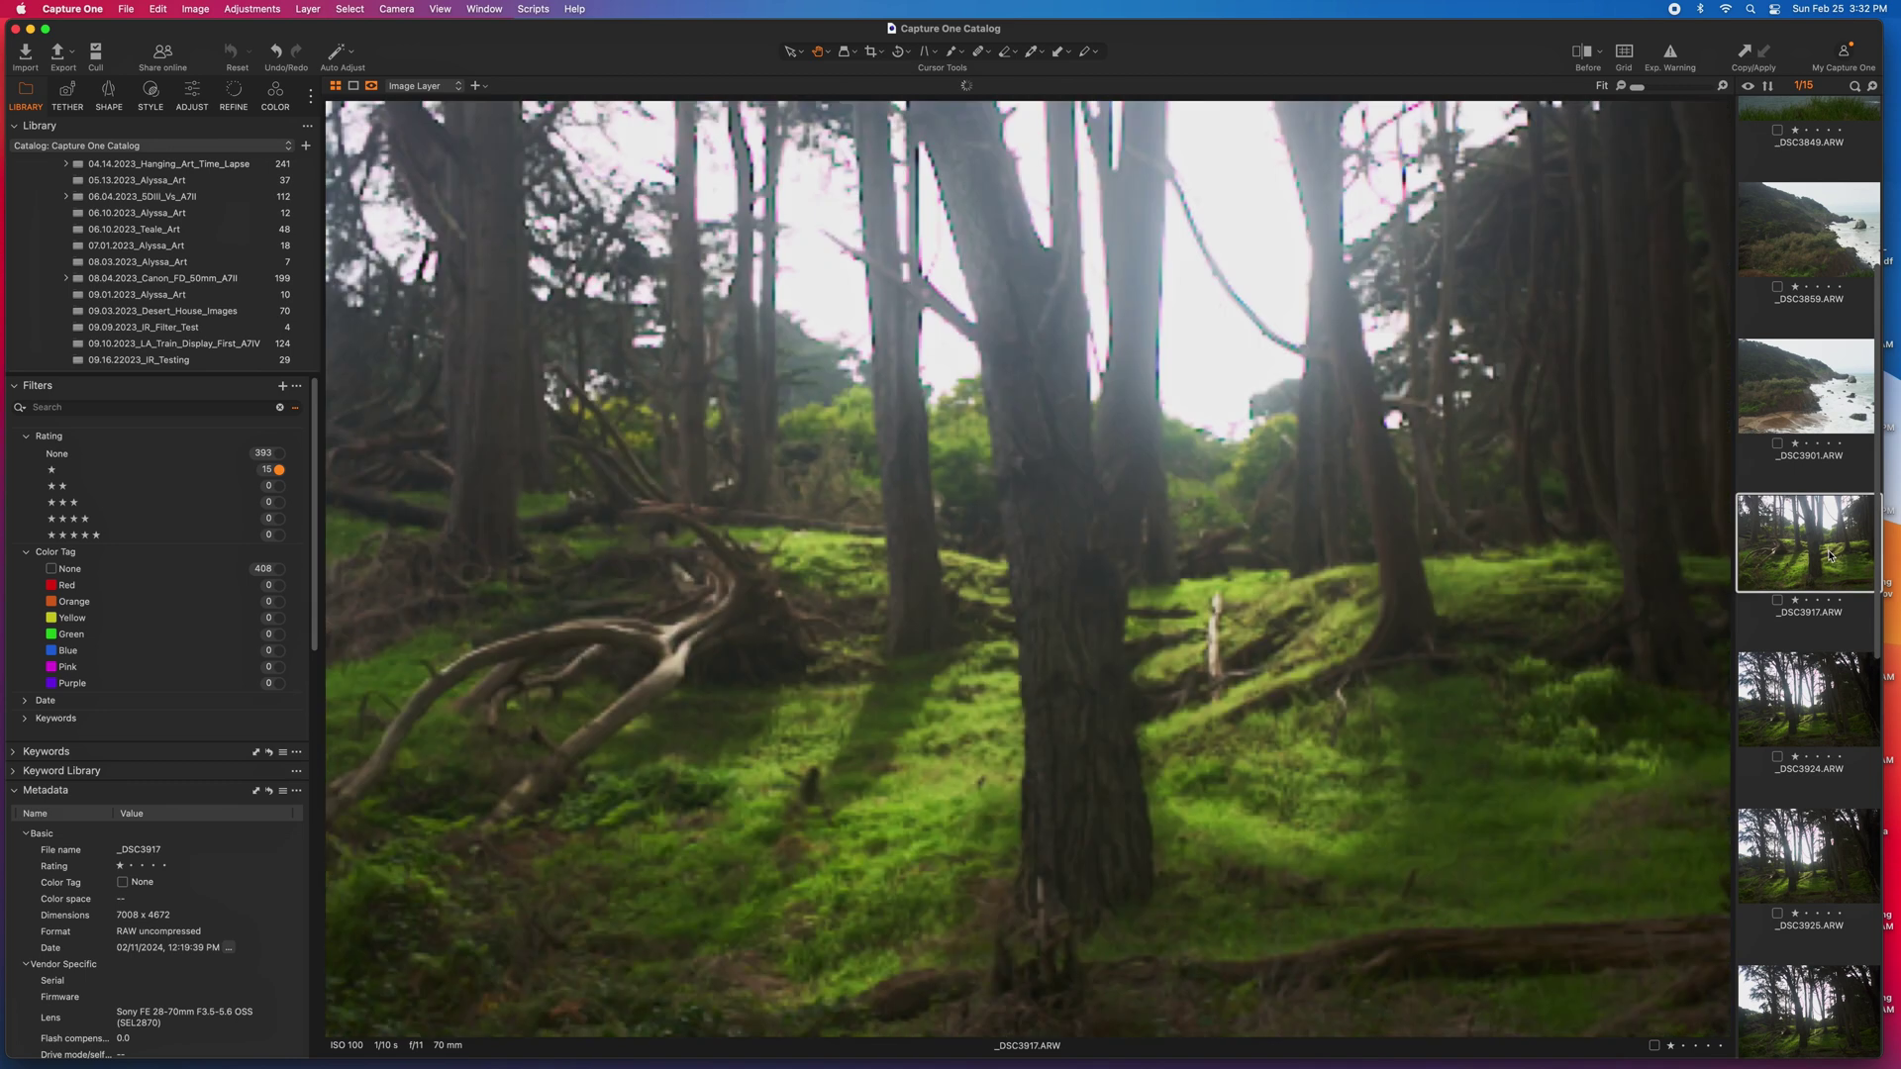
pyautogui.scroll(-2, 1832, 564)
pyautogui.scroll(-1, 1830, 563)
pyautogui.click(1827, 560)
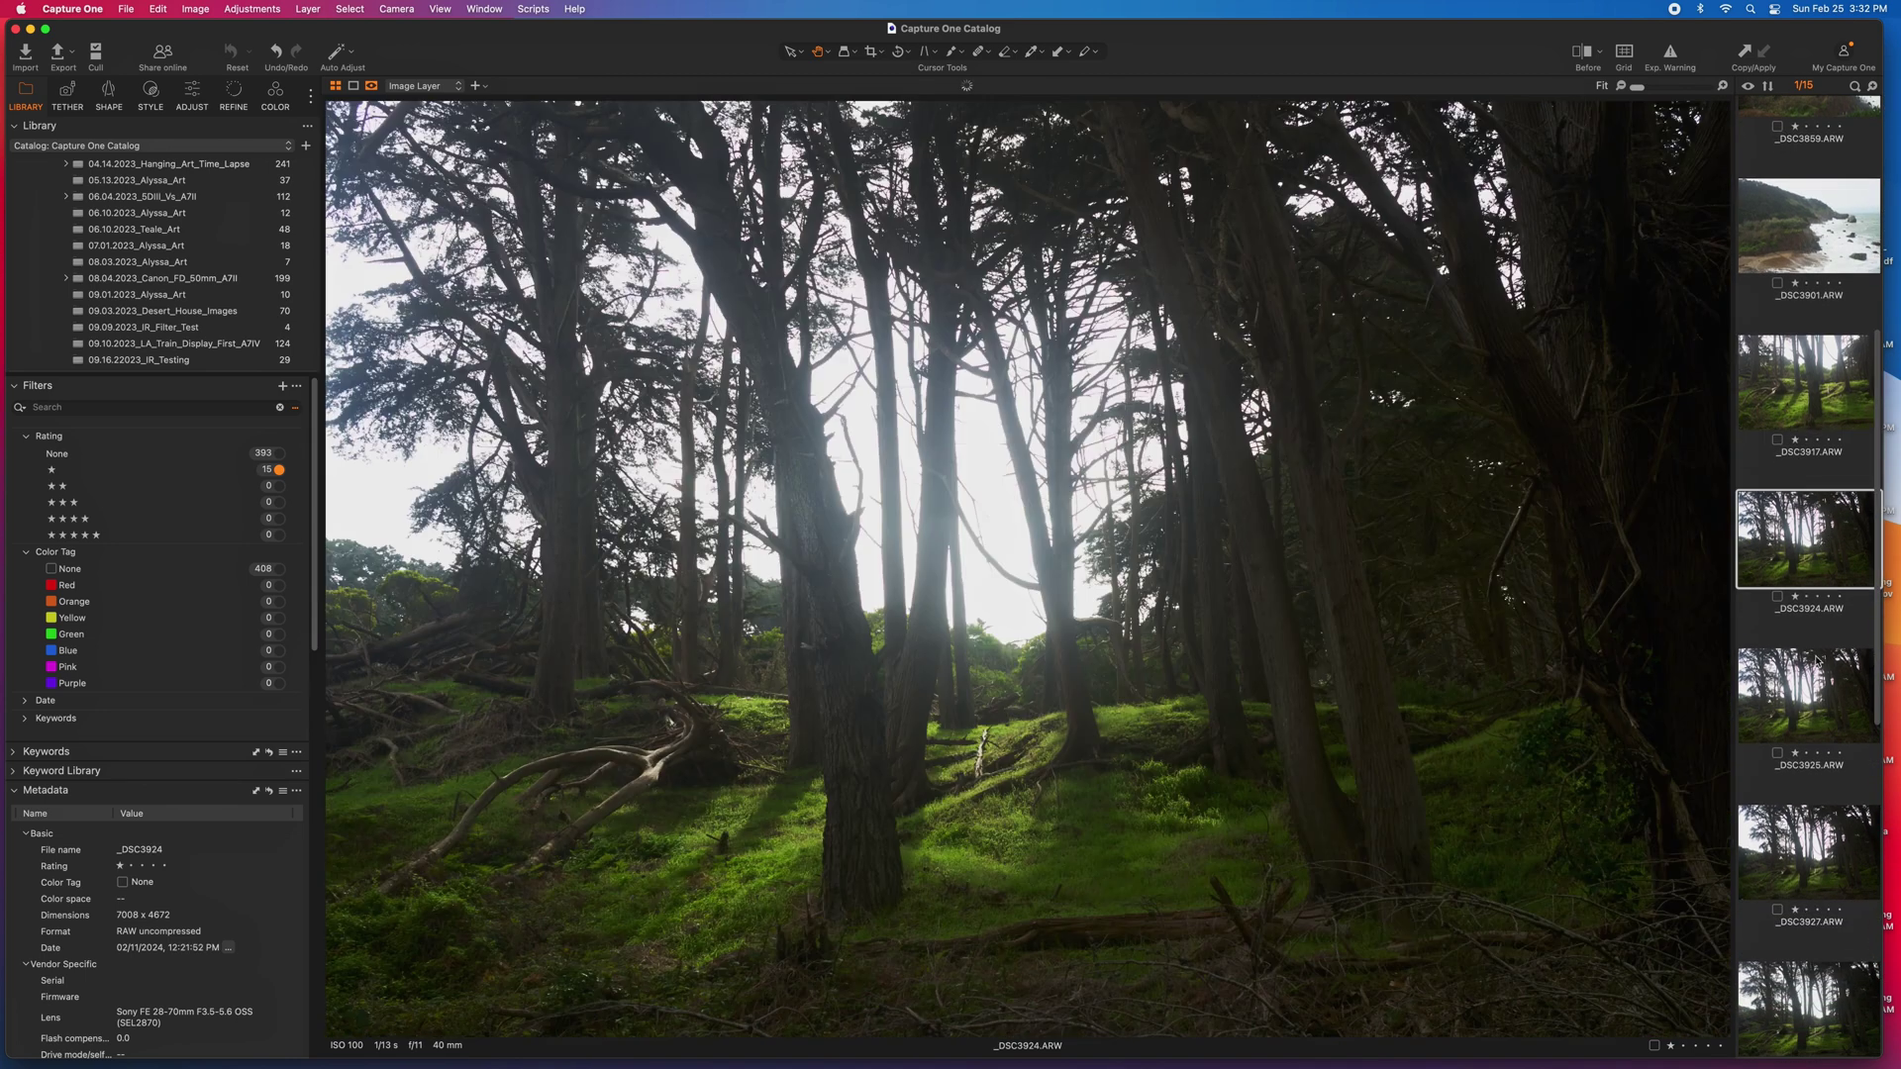
pyautogui.click(1824, 858)
pyautogui.scroll(-3, 1825, 860)
pyautogui.scroll(-3, 1825, 859)
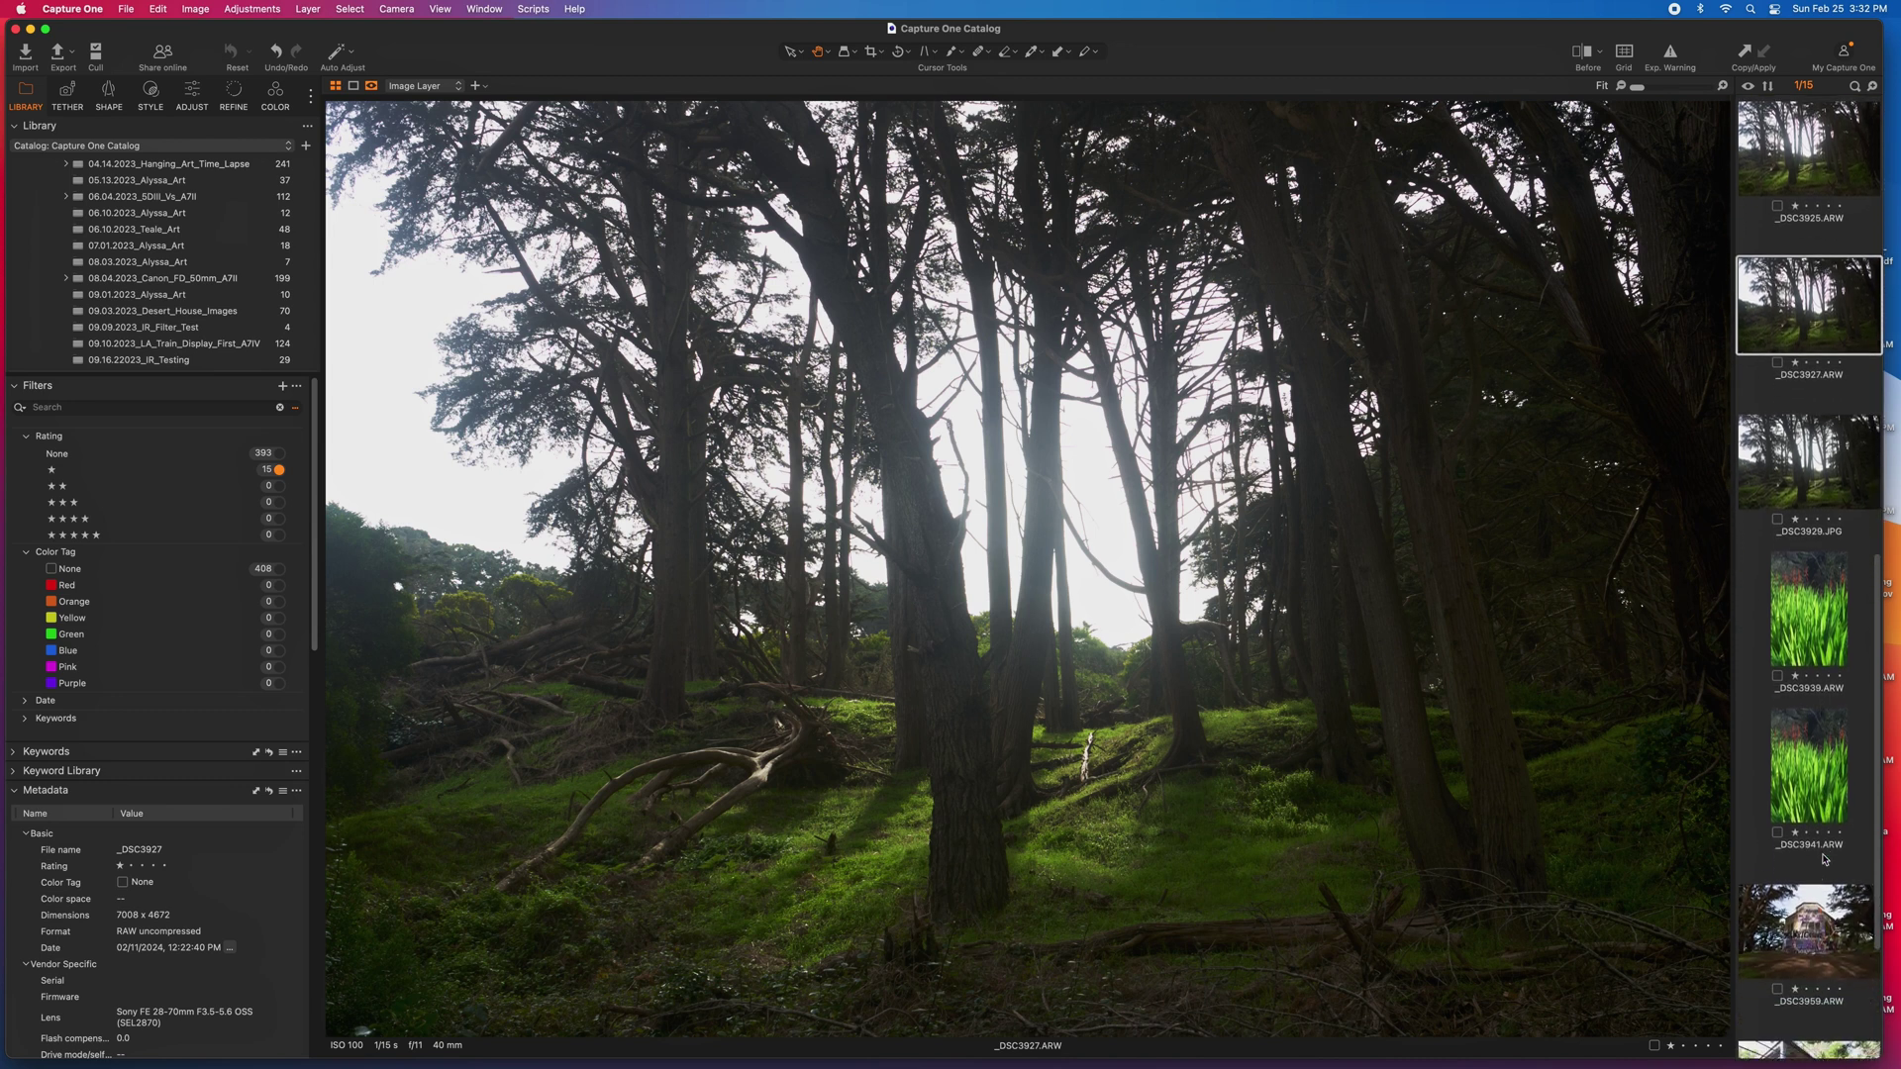
pyautogui.click(1804, 915)
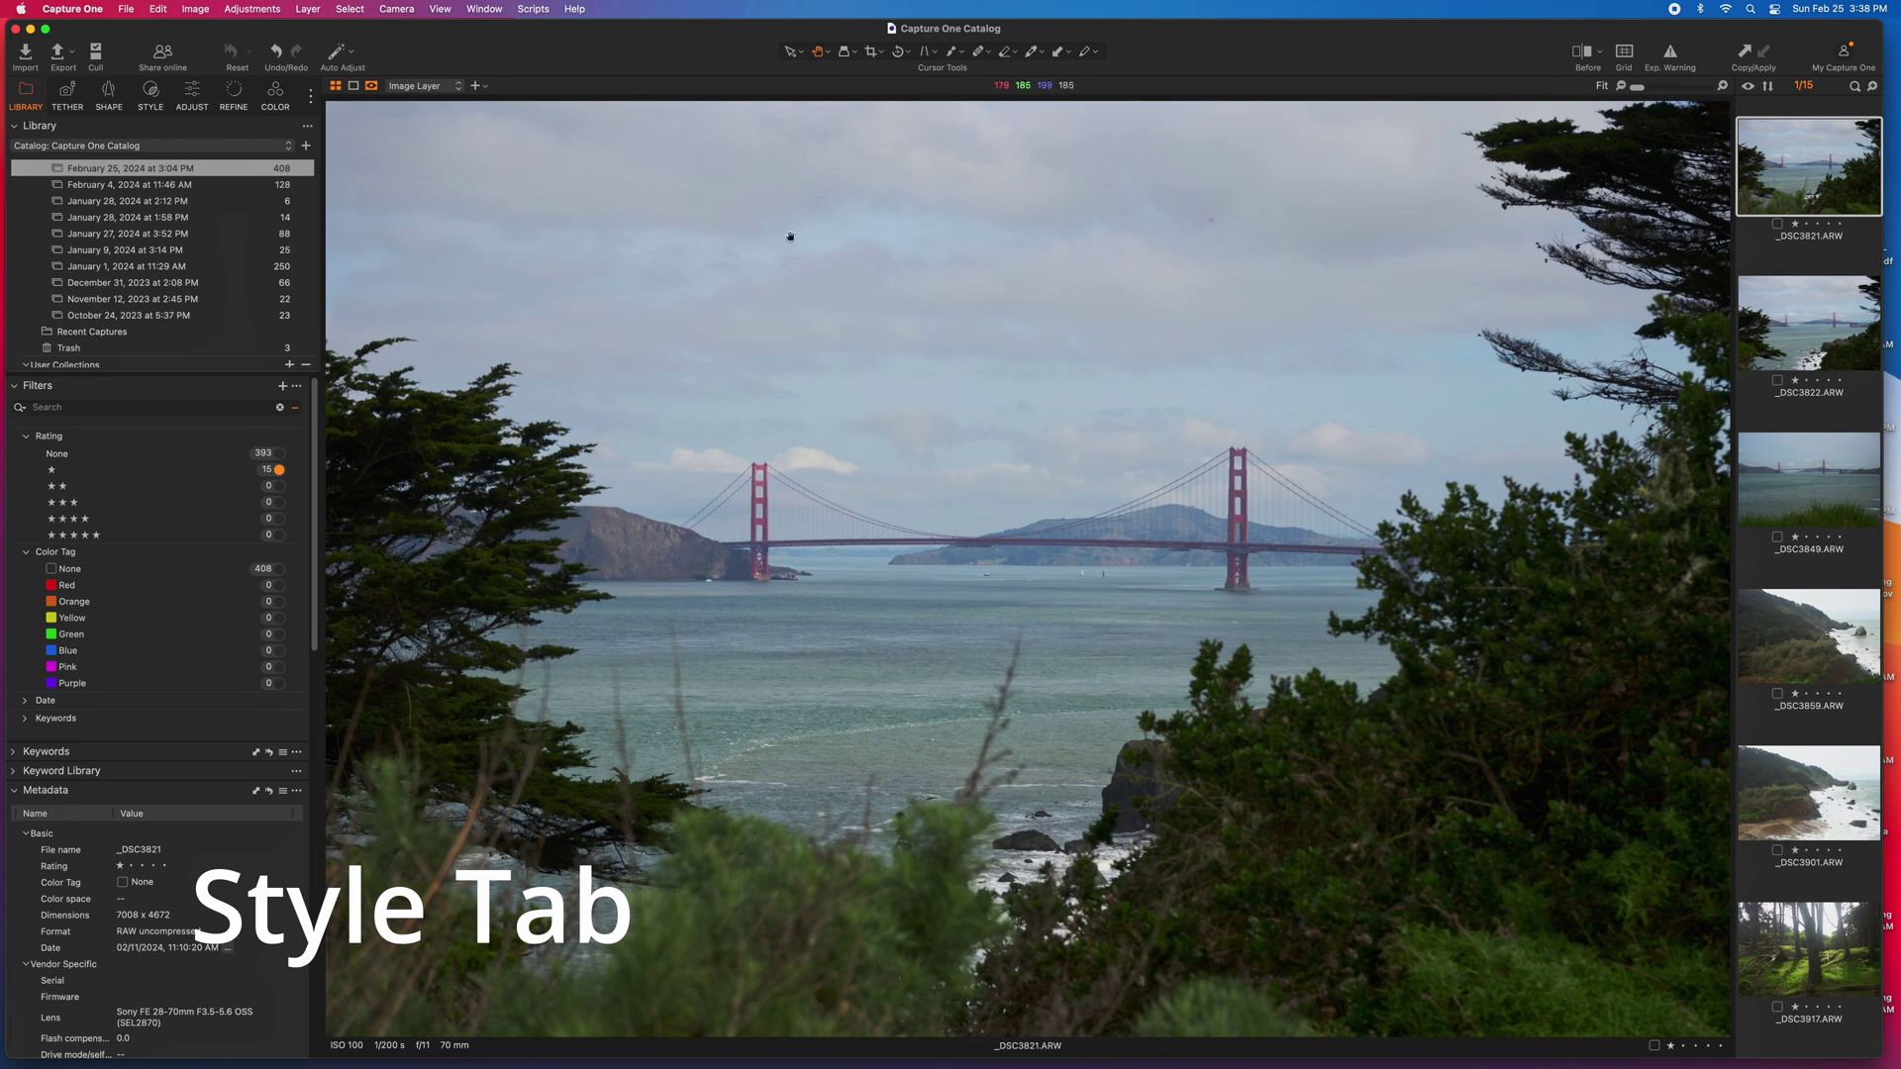
# - Dismiss the ICC Profile choices and bring up the Adjust tools, including Layers & Masks
pyautogui.click(150, 94)
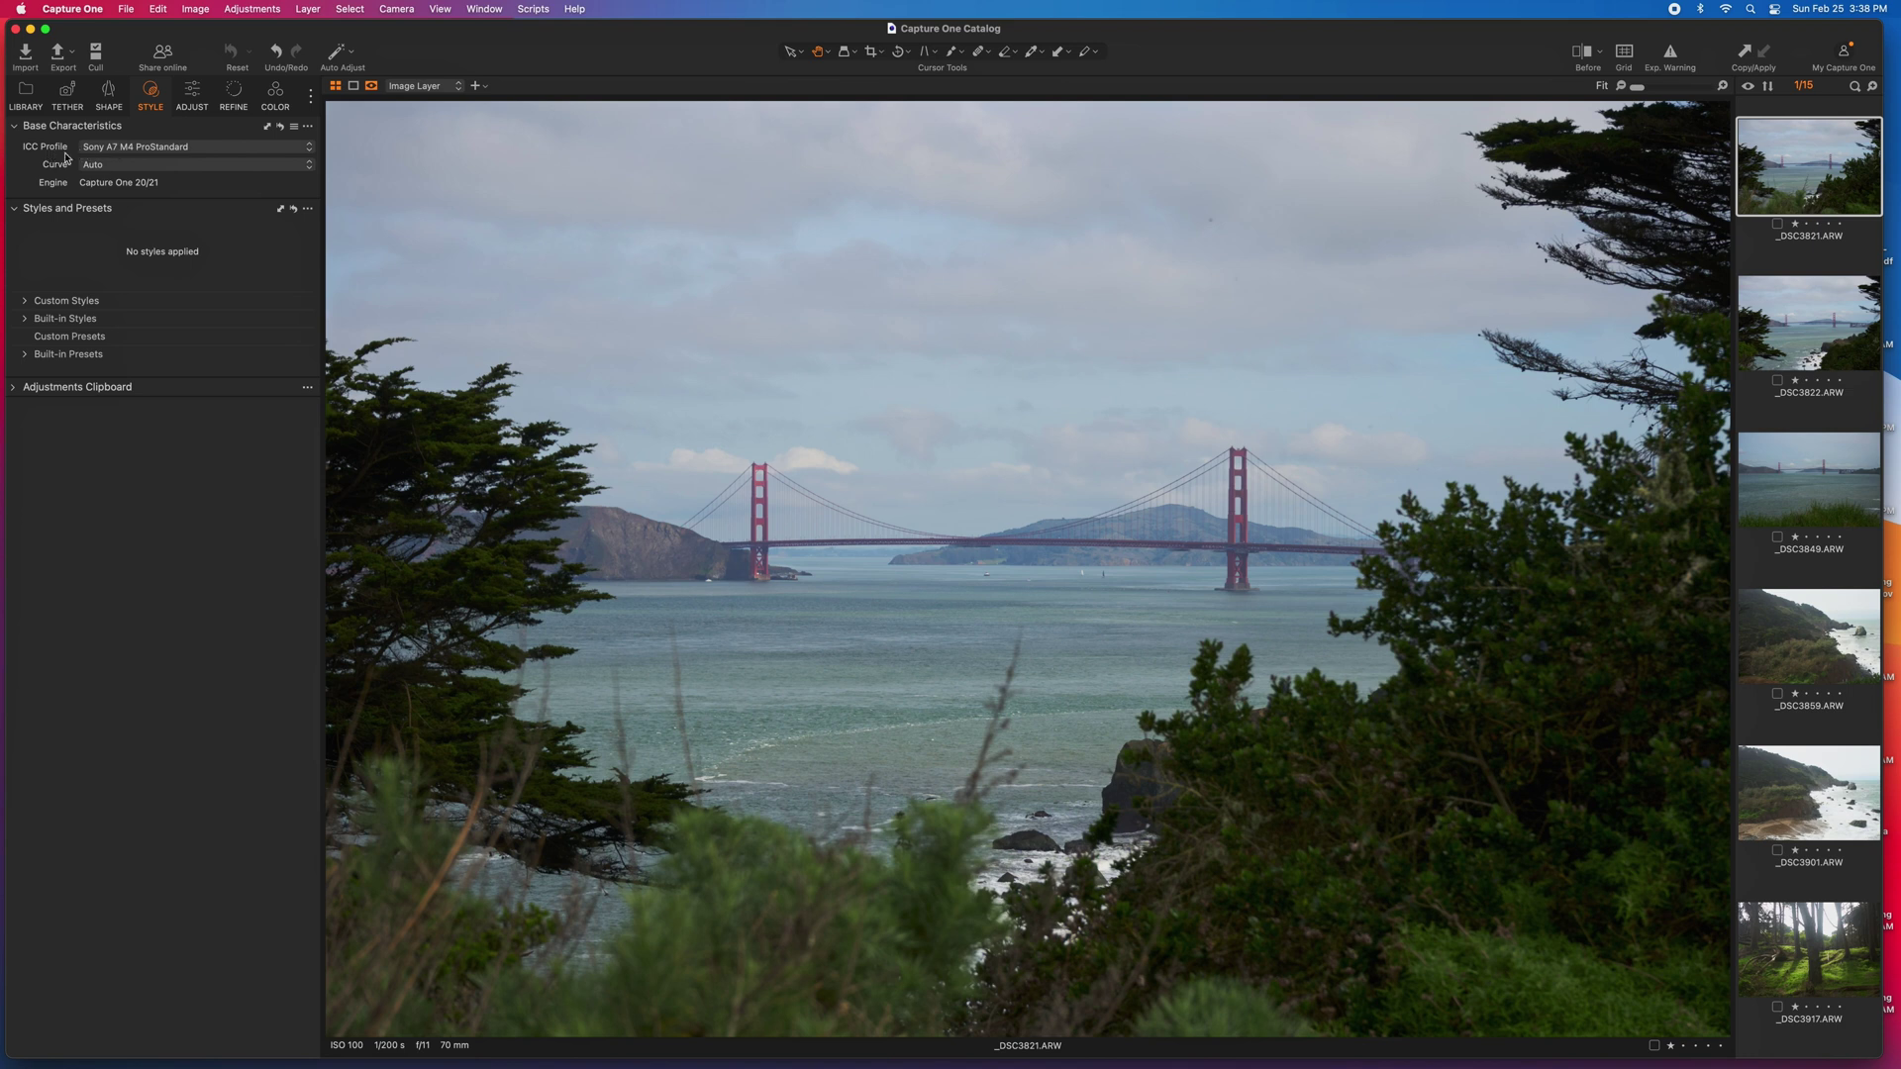
pyautogui.click(164, 147)
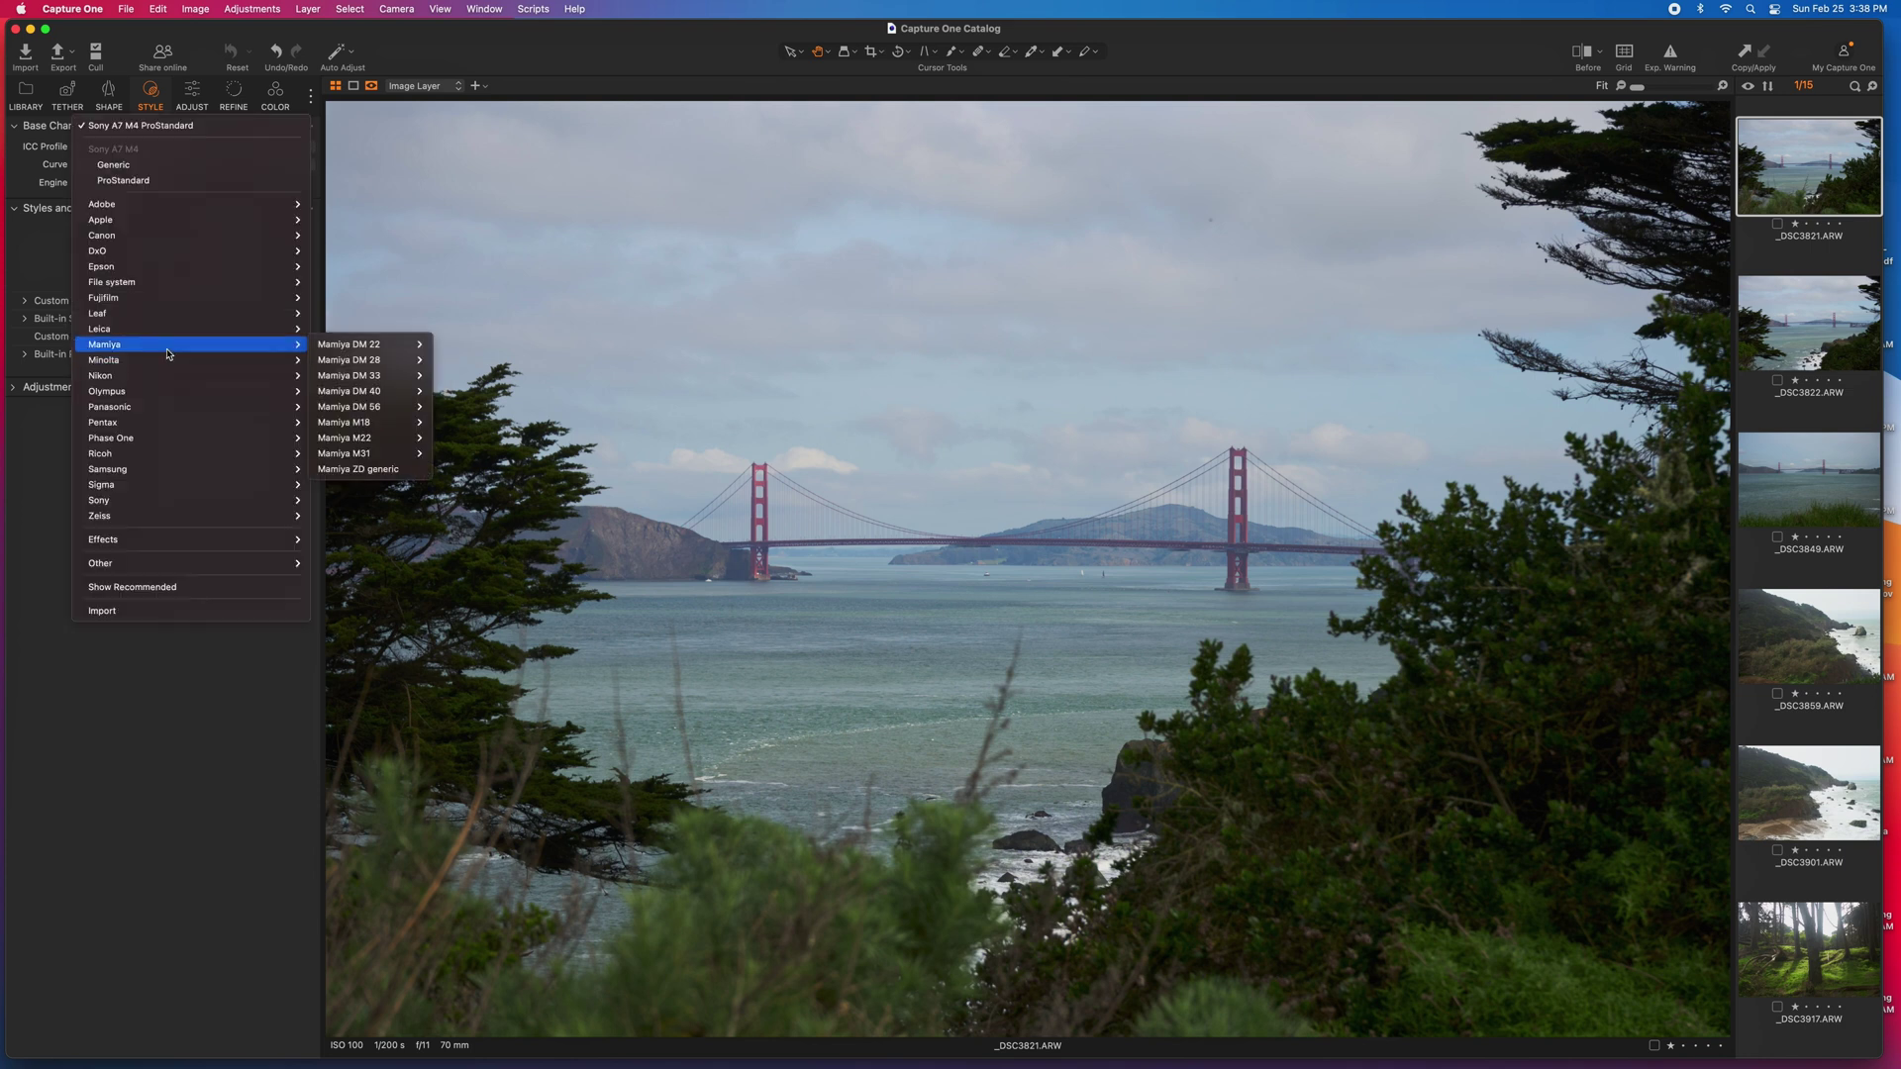
pyautogui.click(194, 94)
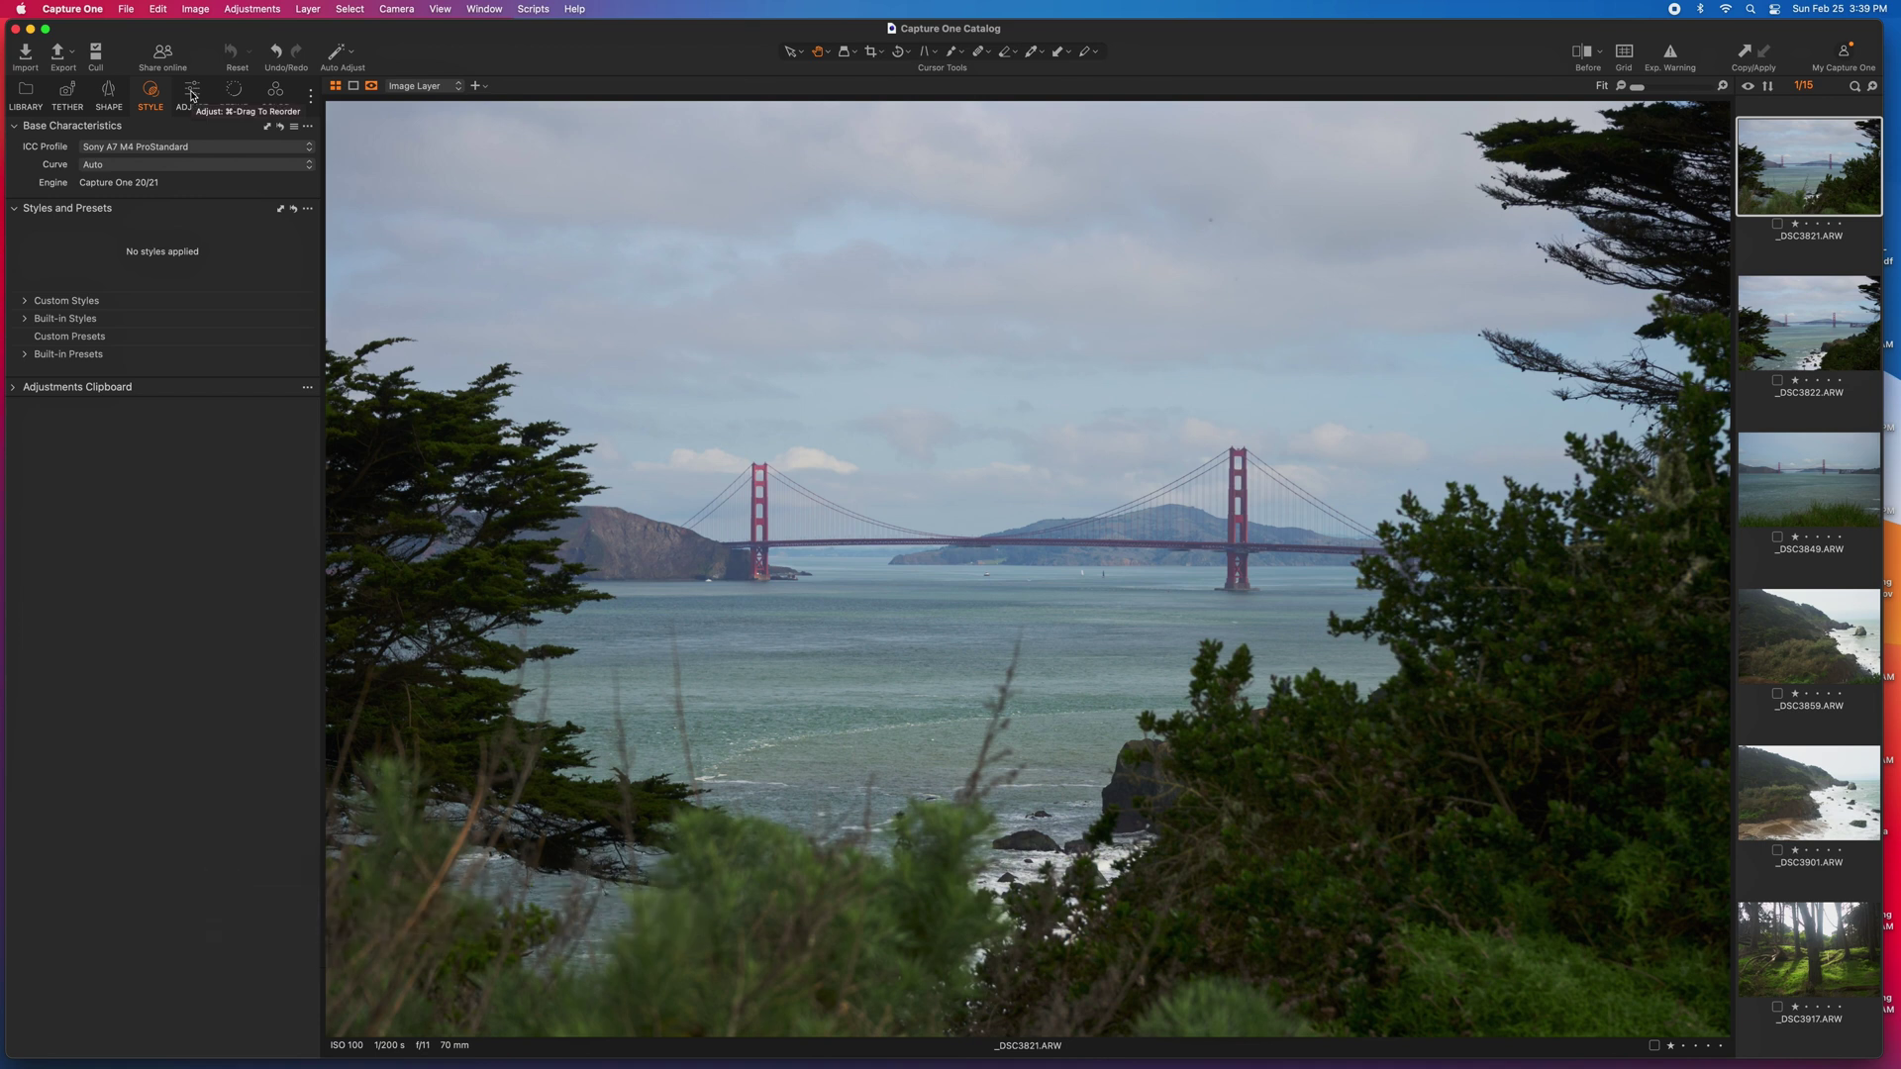
pyautogui.click(190, 96)
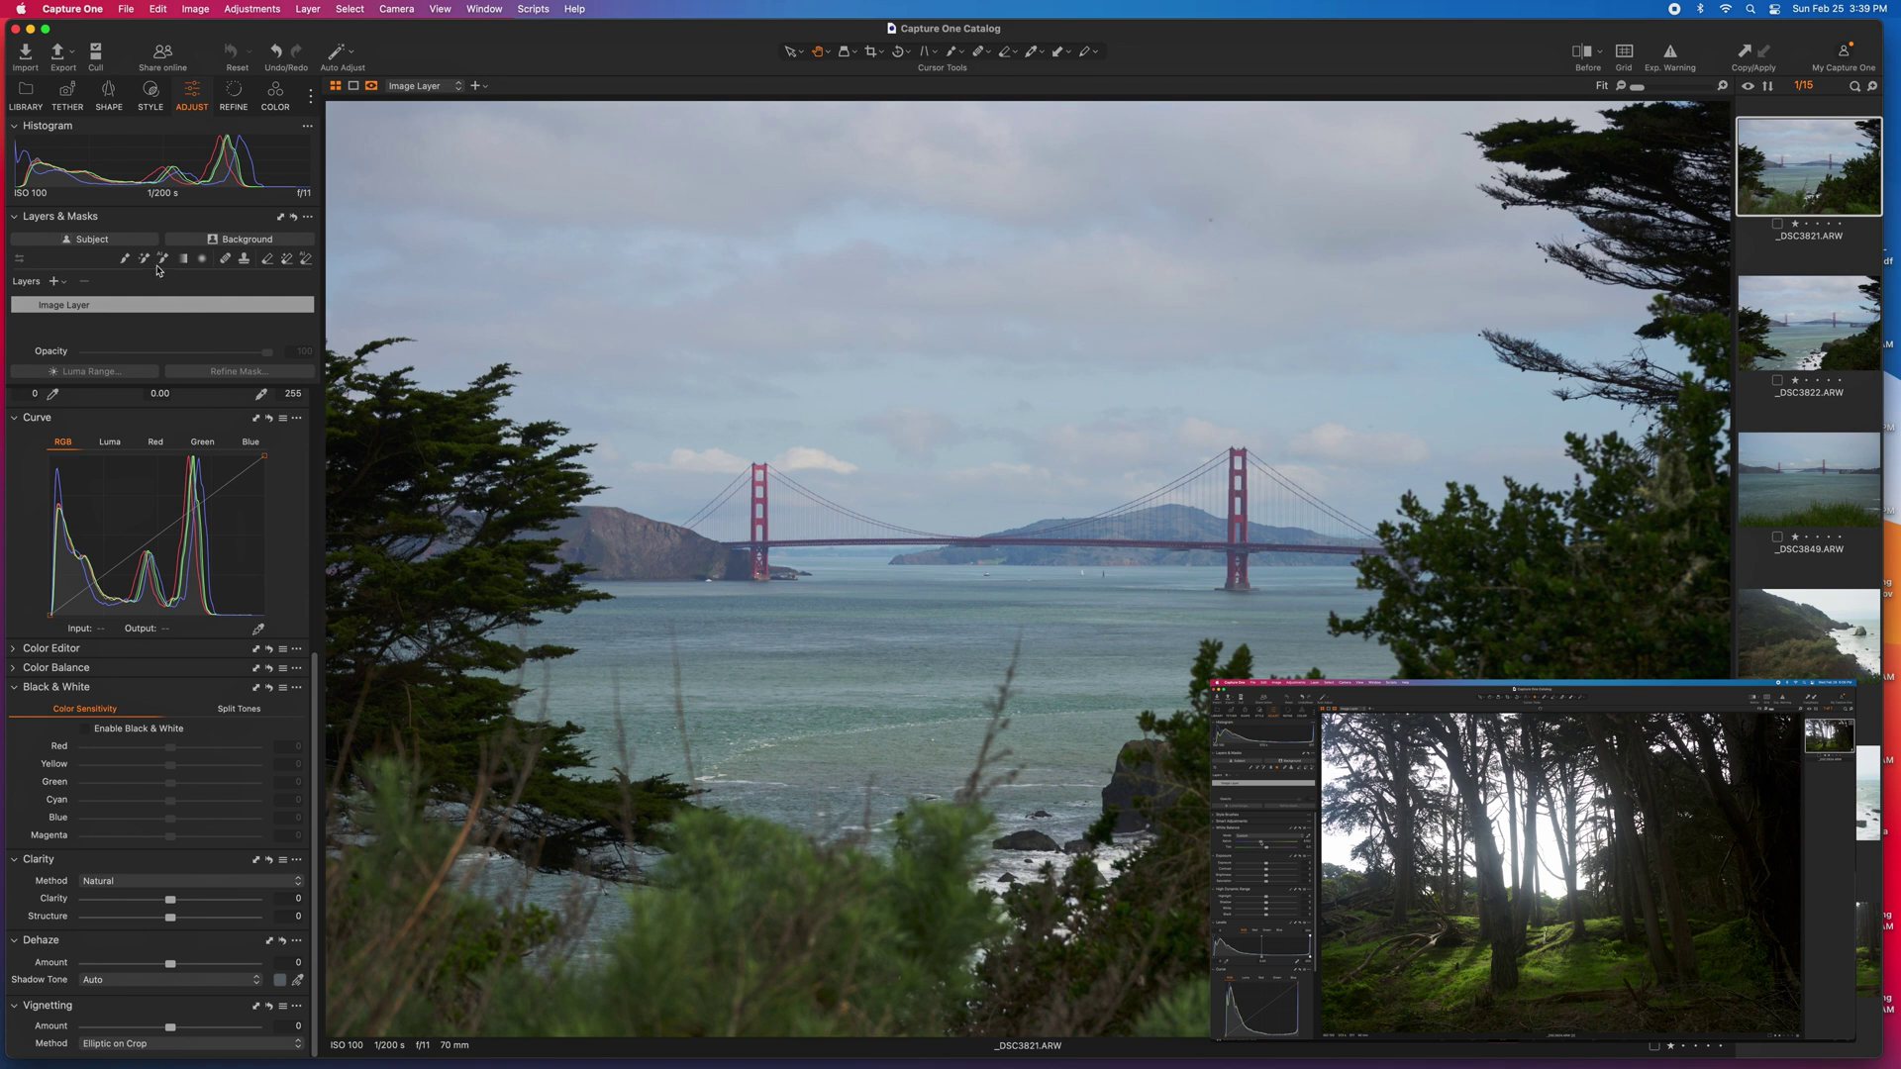
# - Create Adjustment Layer 1, then reselect the Image Layer for editing
pyautogui.click(54, 281)
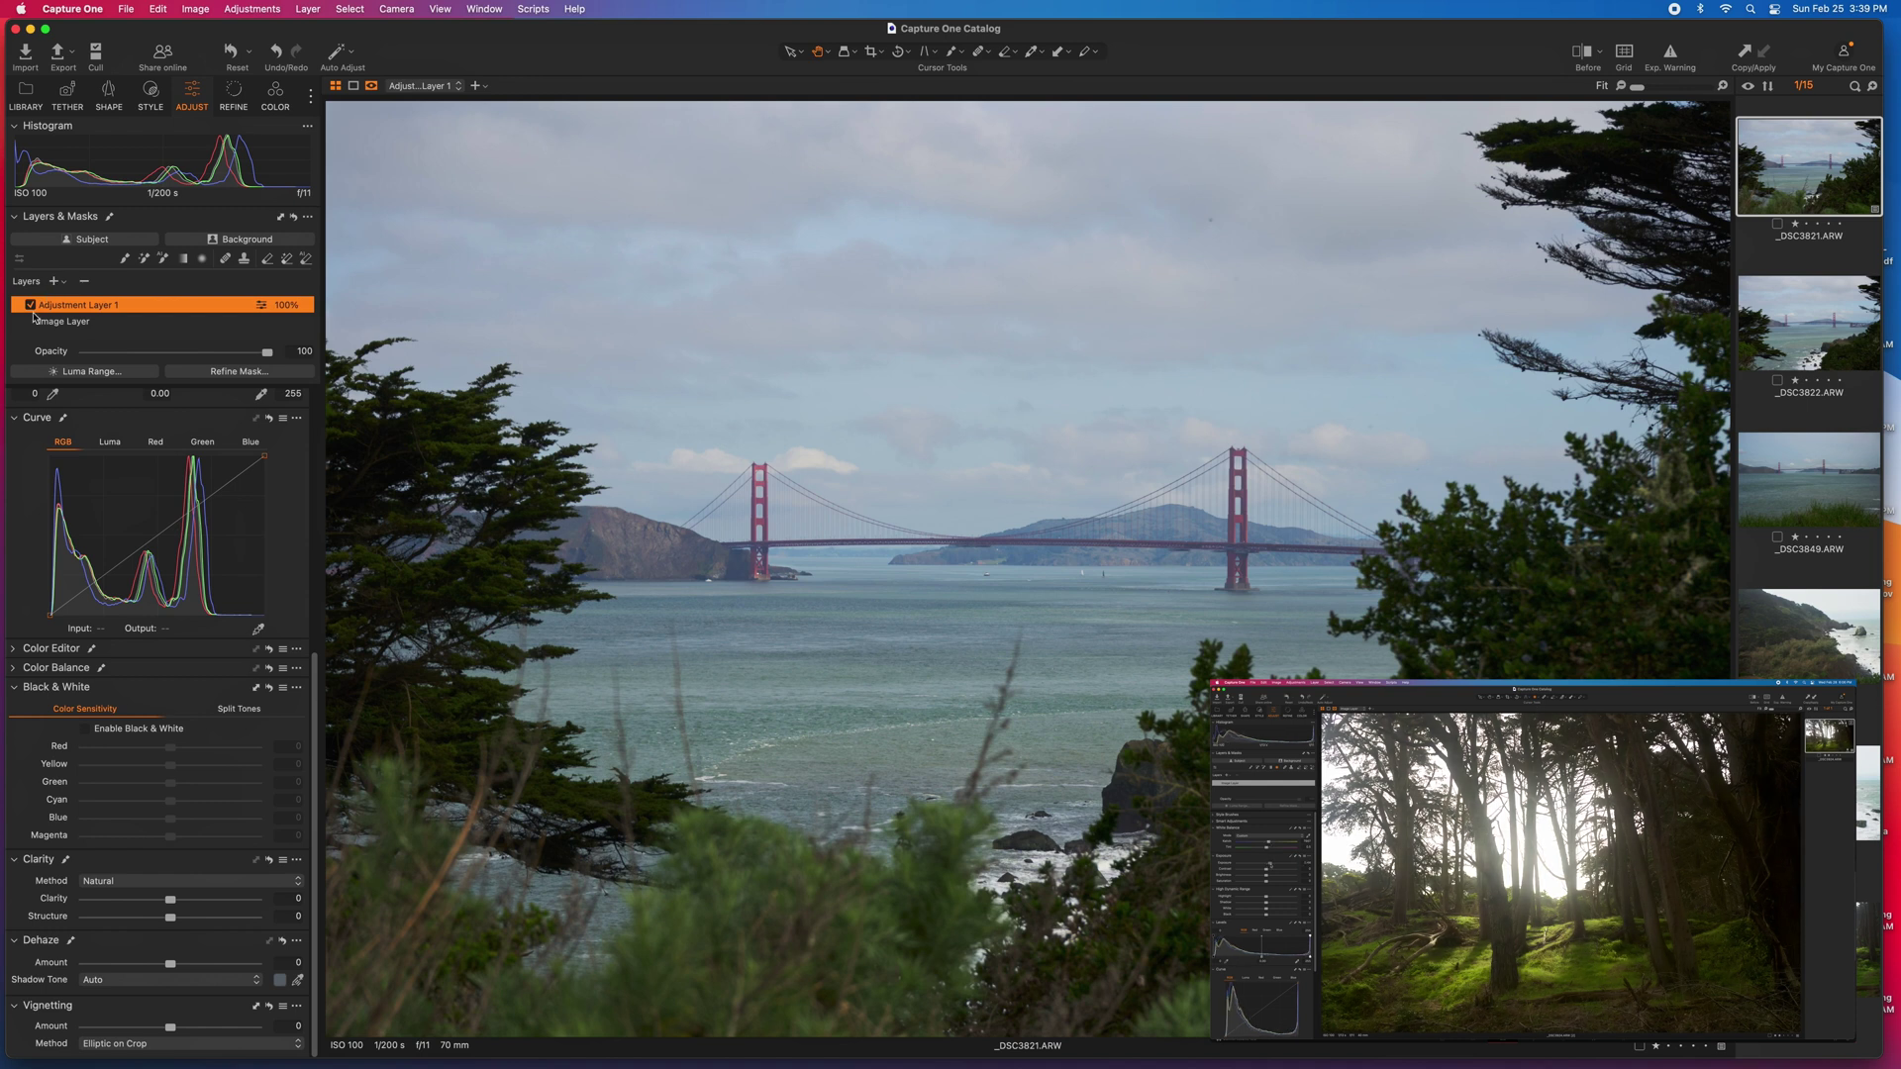
pyautogui.click(54, 323)
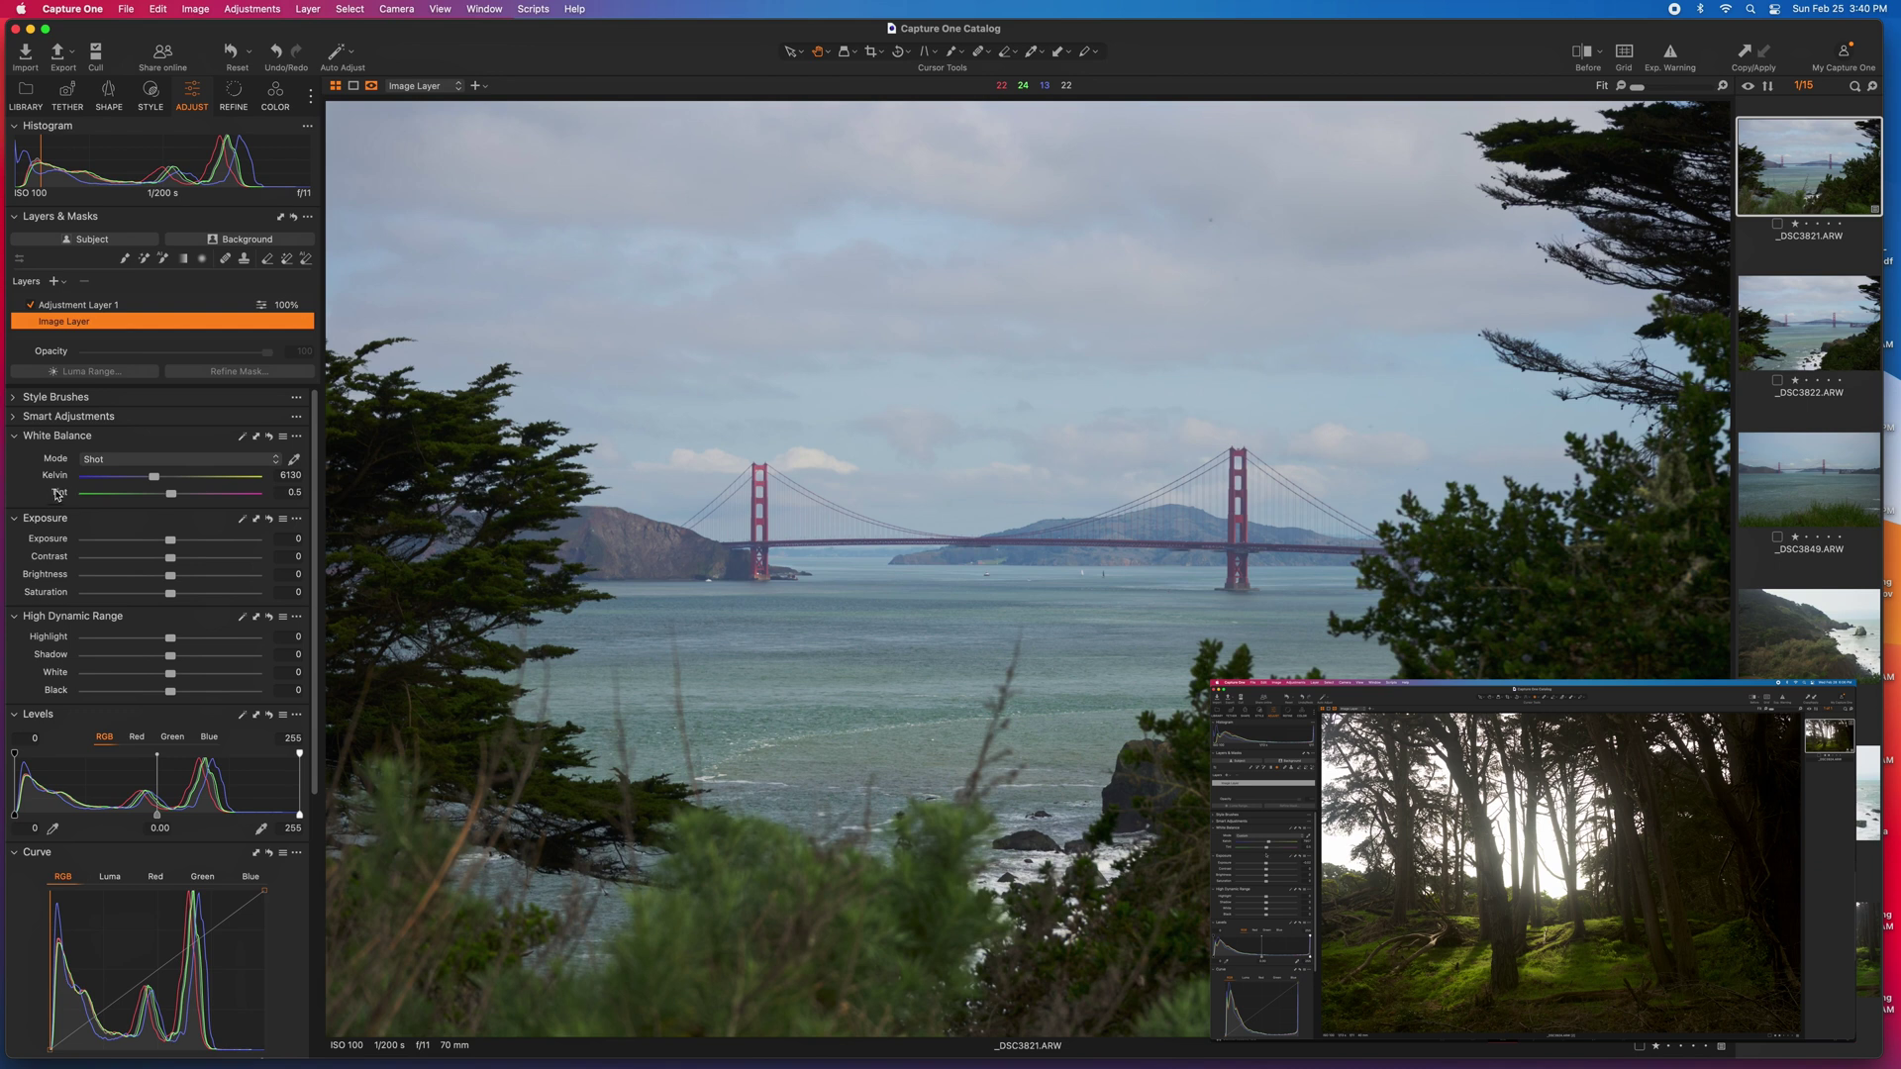
# - Tune white balance to about 5029 K and raise exposure toward 0.39 on the Image Layer
pyautogui.moveTo(153, 476); pyautogui.dragTo(79, 479)
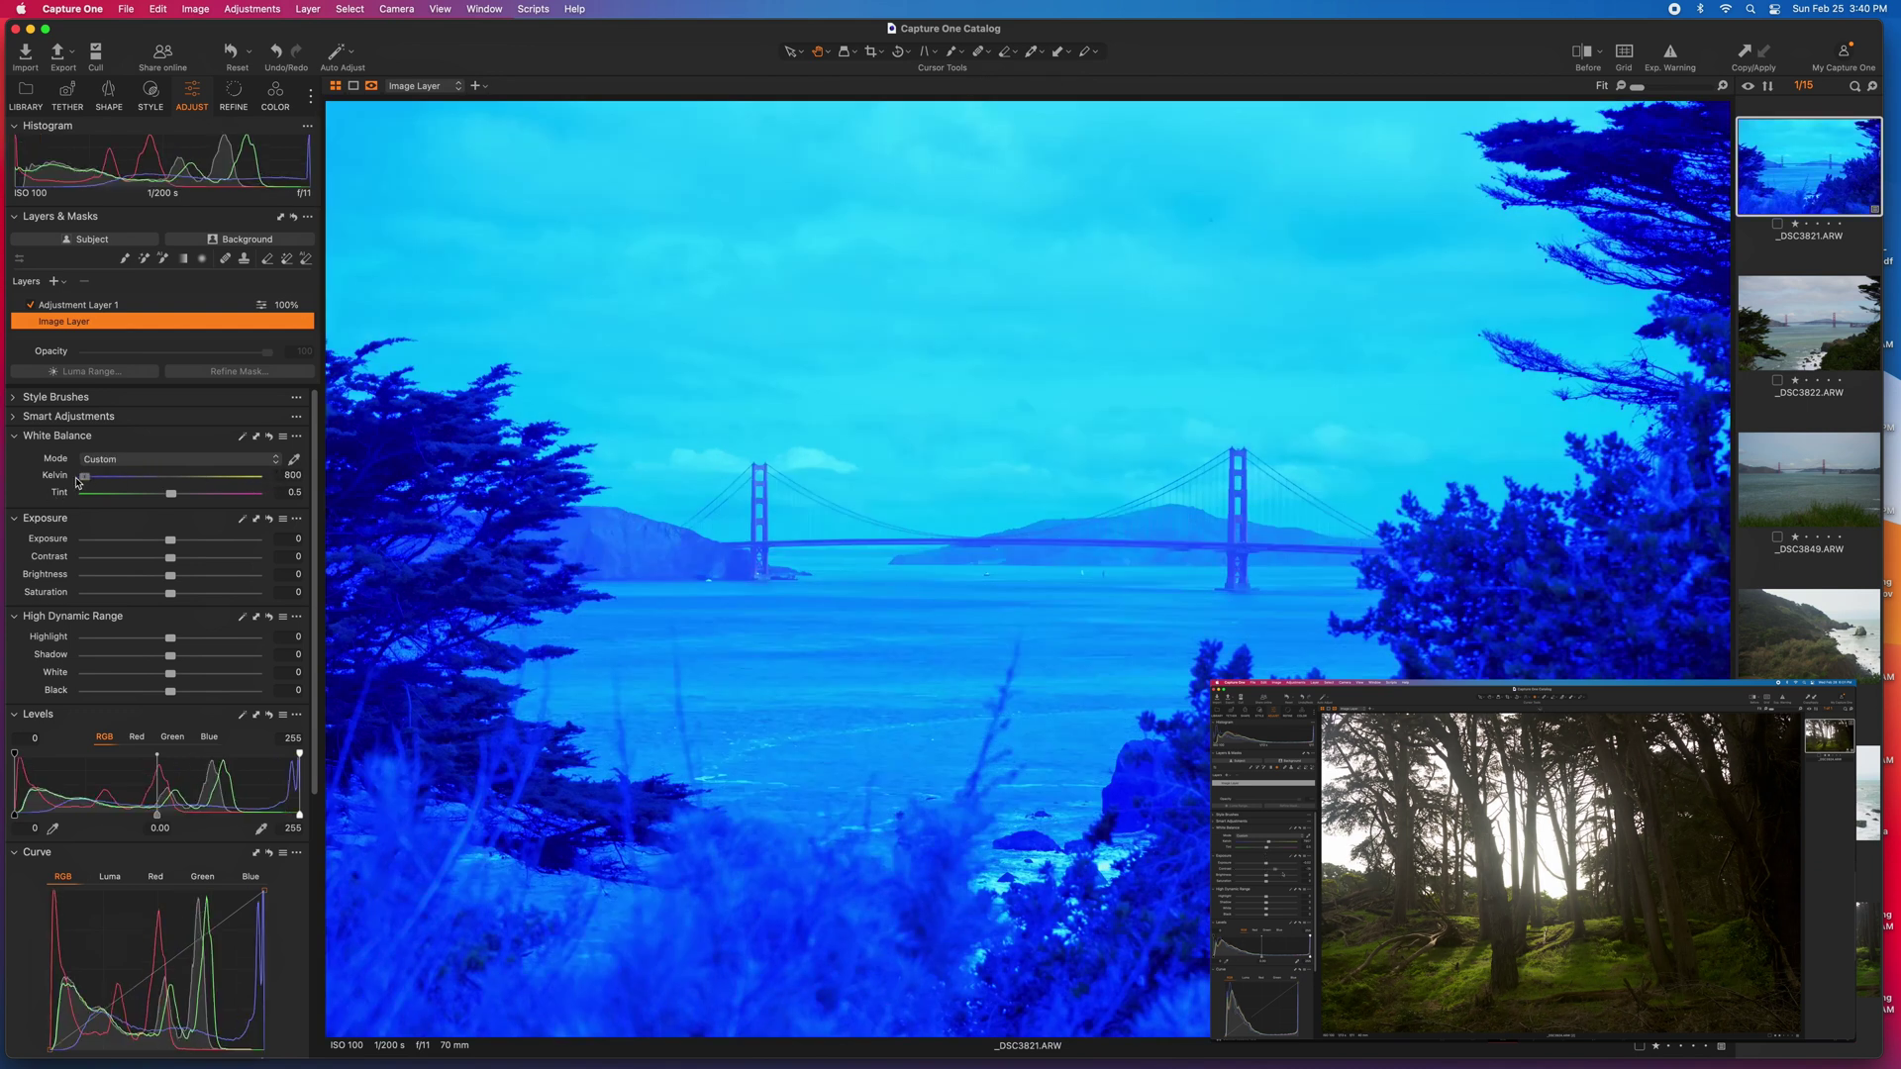
pyautogui.moveTo(79, 480); pyautogui.dragTo(126, 484)
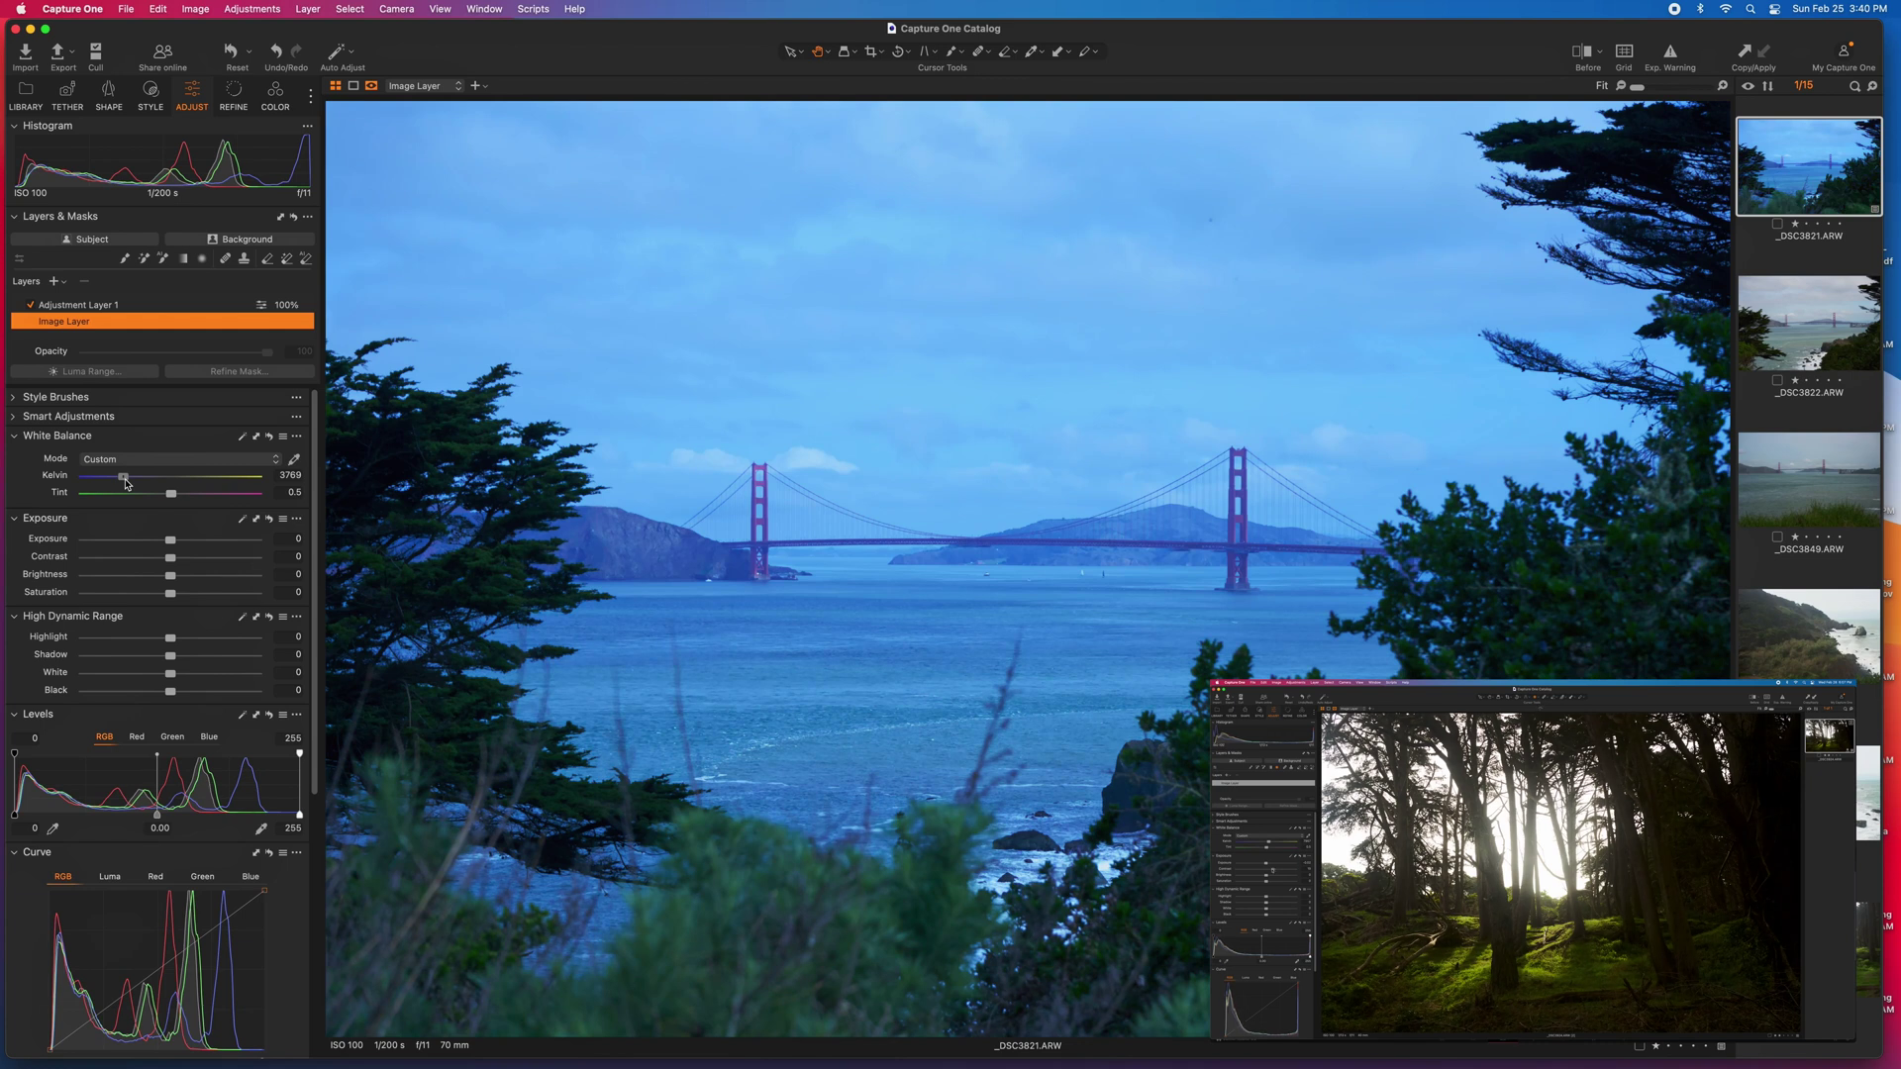
pyautogui.moveTo(125, 484); pyautogui.dragTo(144, 484)
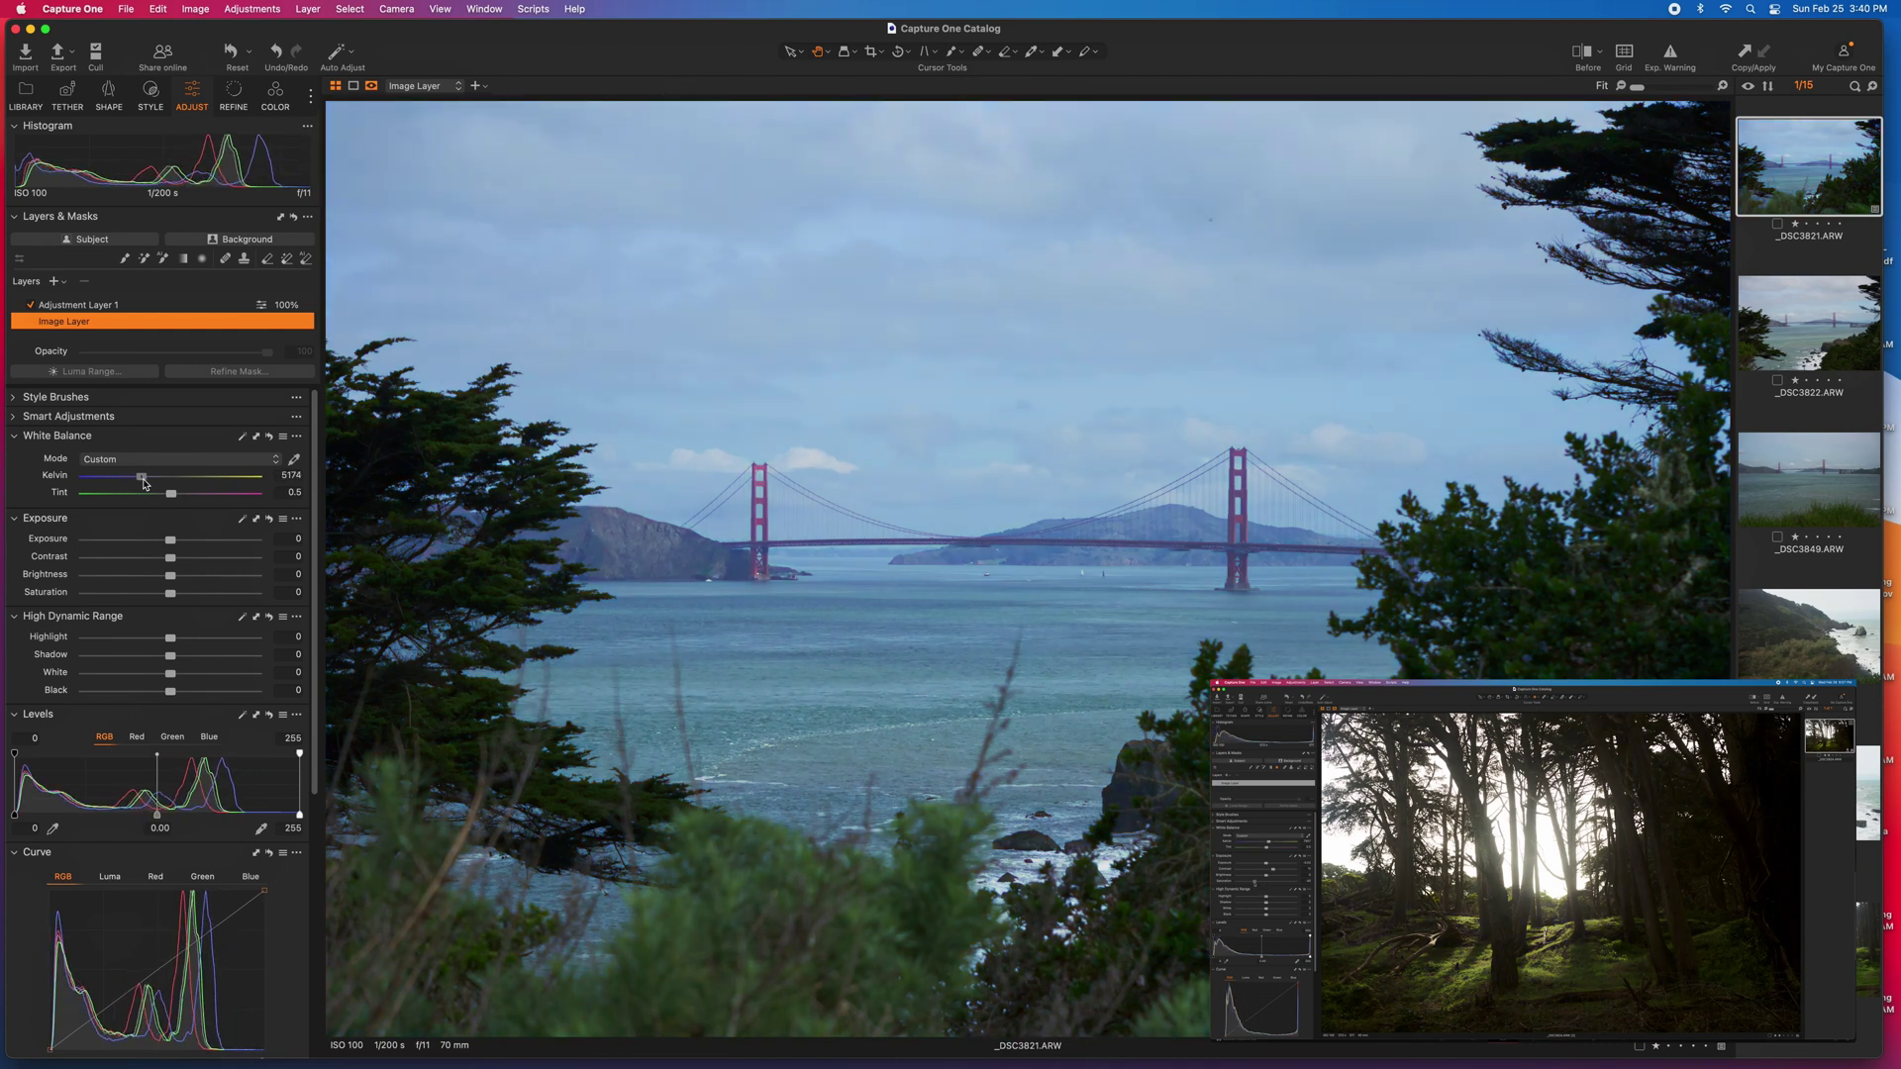
pyautogui.moveTo(144, 483); pyautogui.dragTo(142, 483)
pyautogui.moveTo(144, 482); pyautogui.dragTo(144, 484)
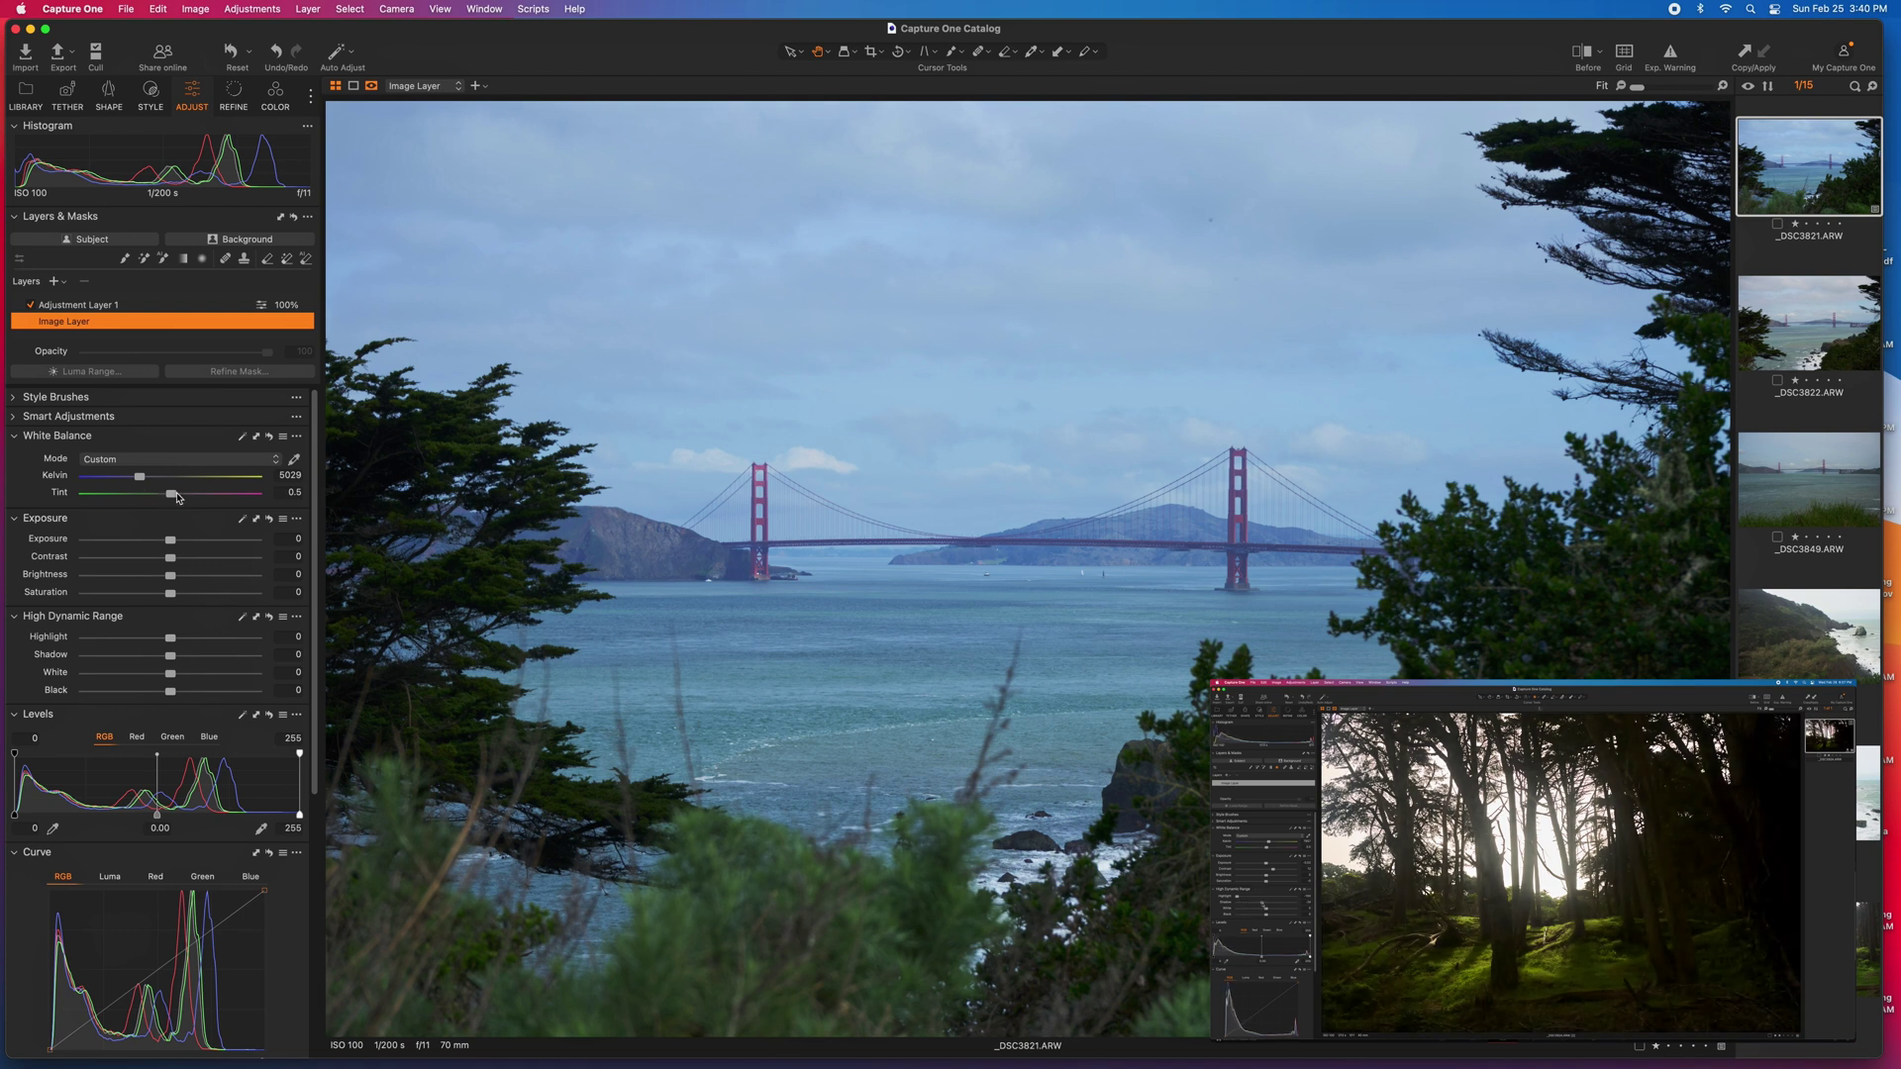
pyautogui.scroll(-3, 177, 497)
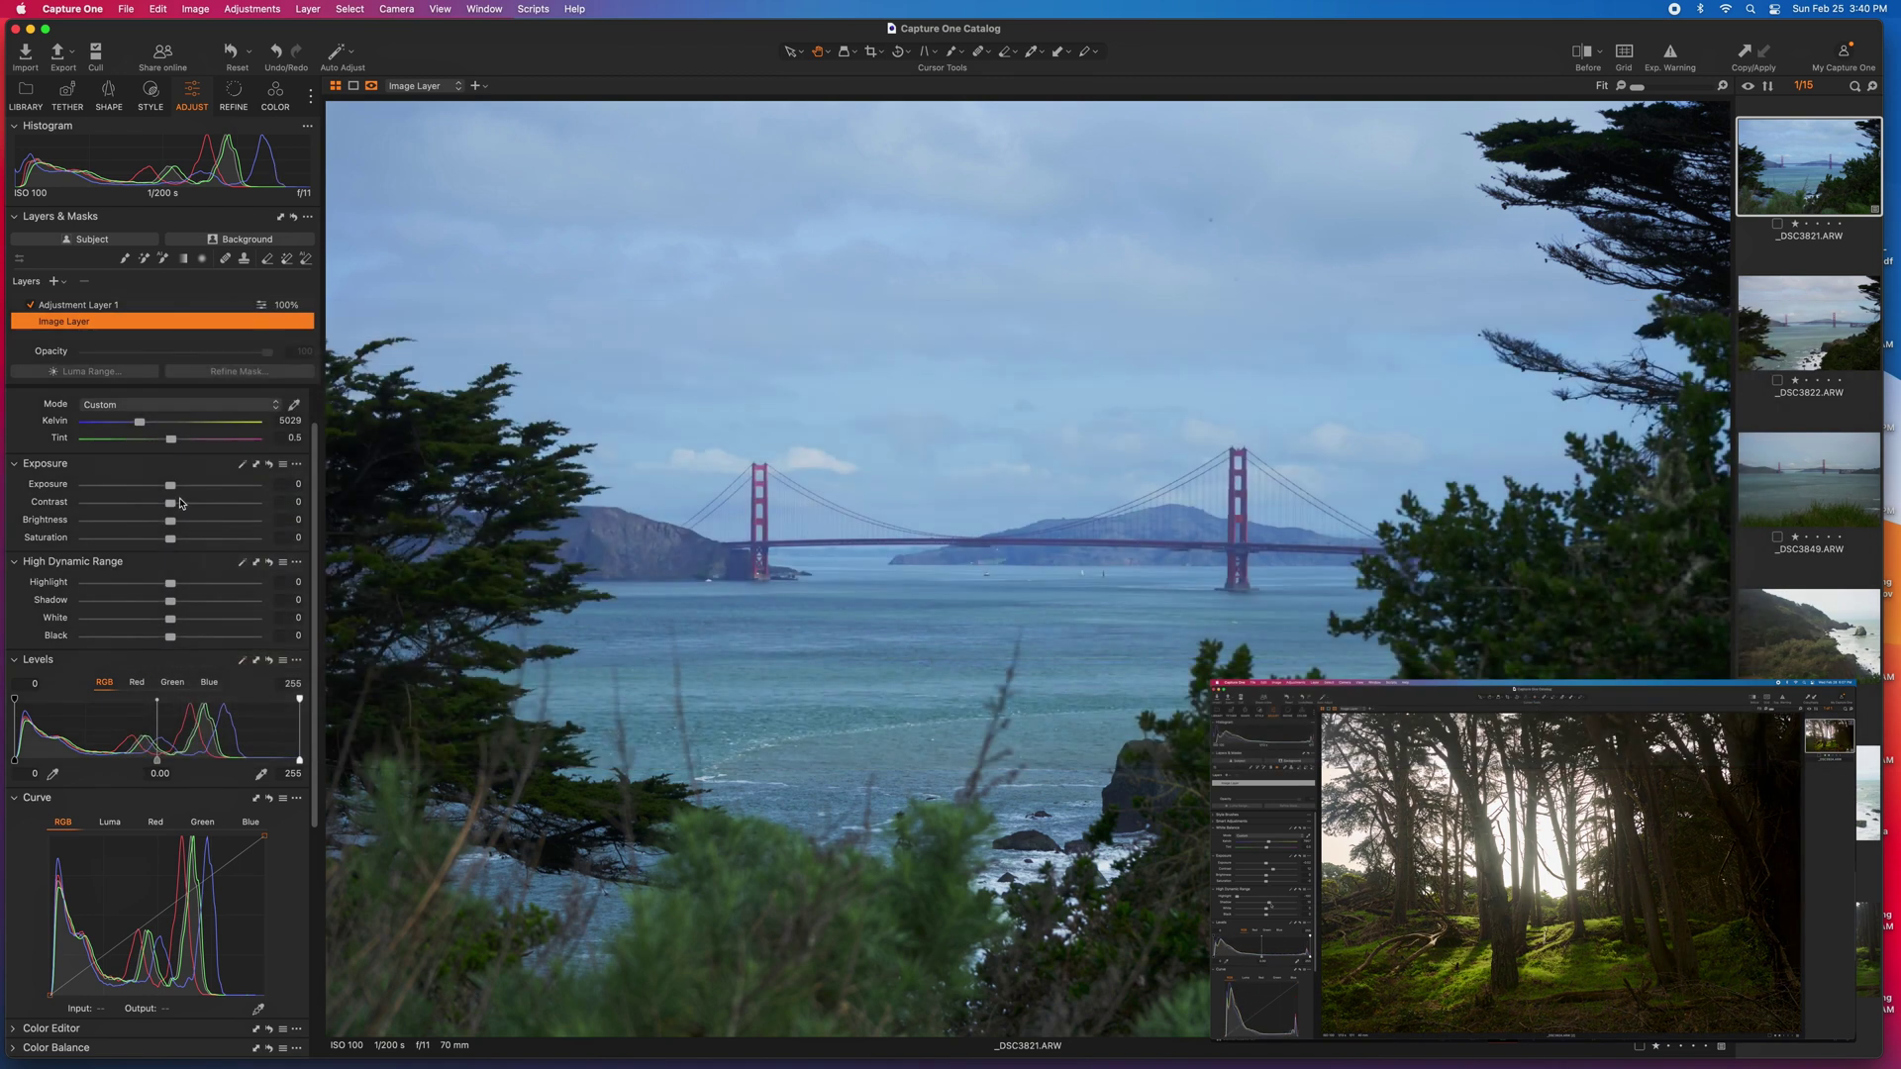
pyautogui.moveTo(171, 486); pyautogui.dragTo(183, 492)
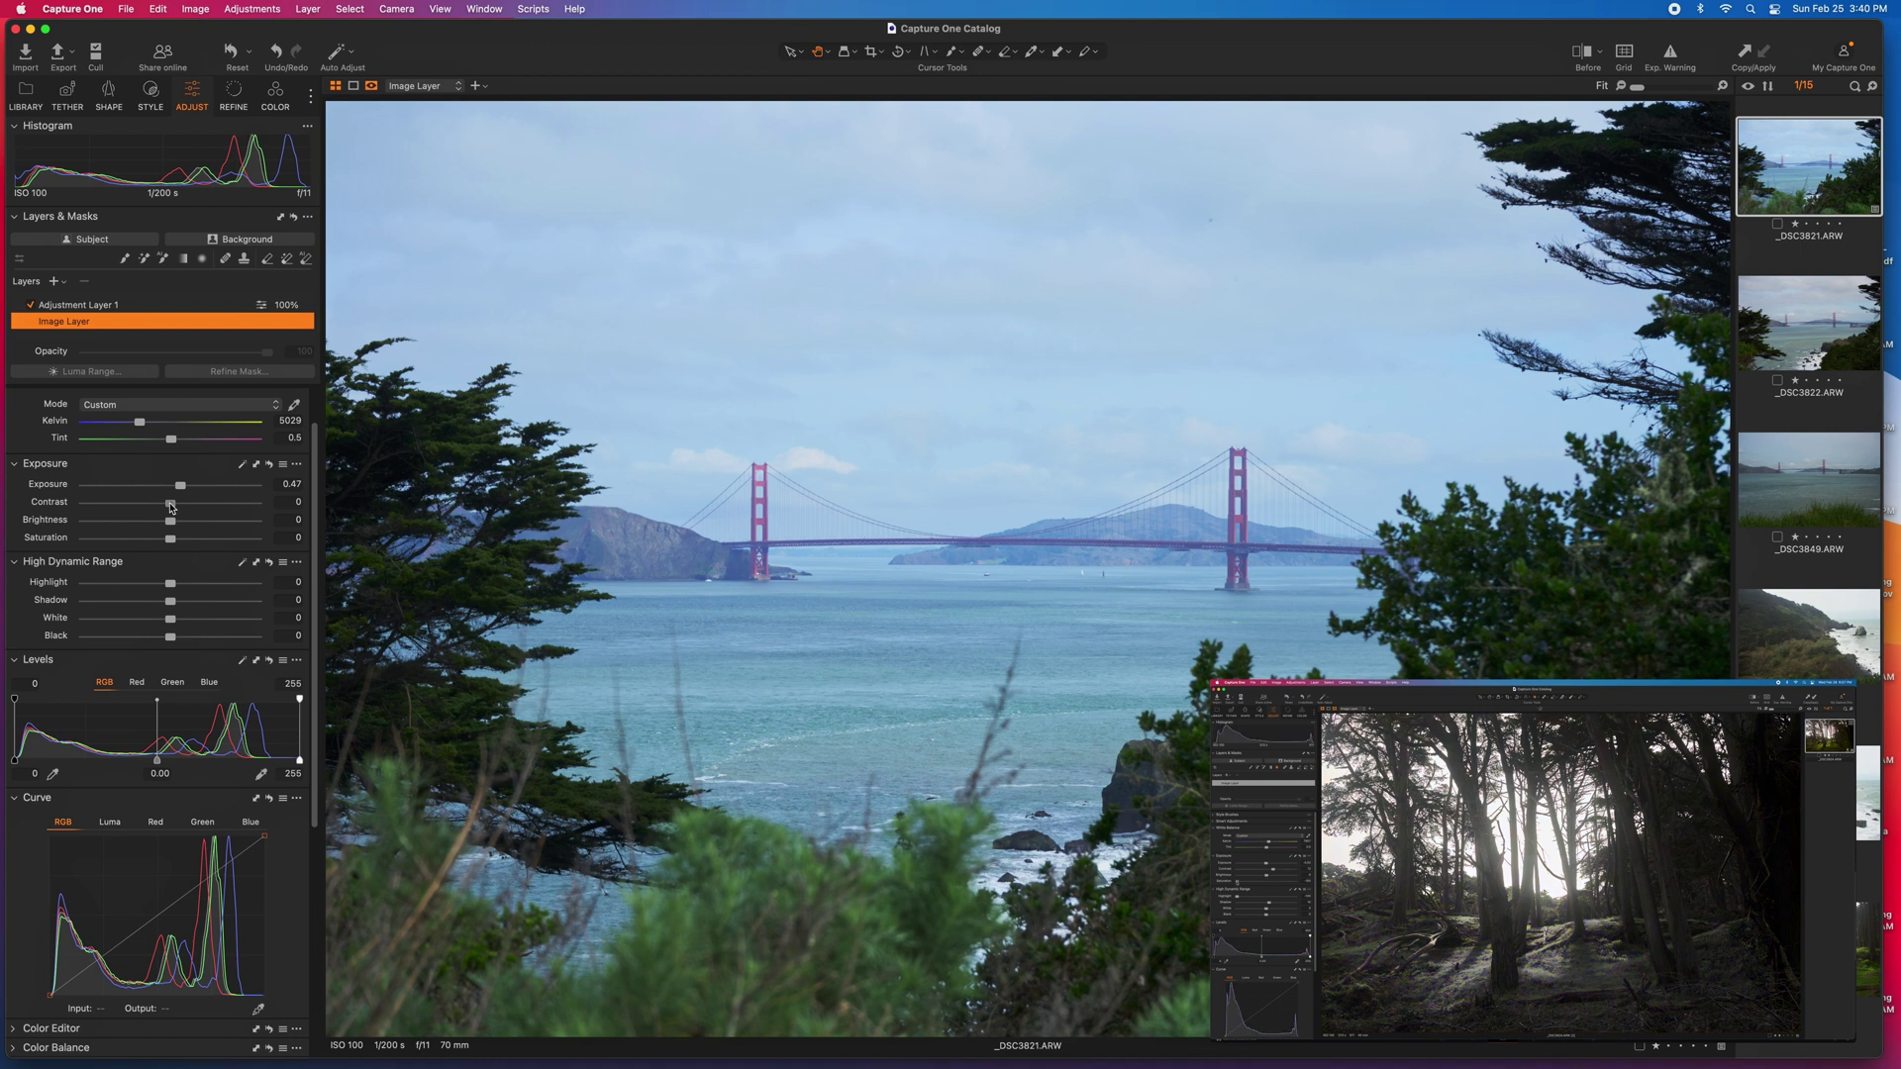
# - Settle Contrast at 10 and boost Saturation on the Golden Gate photo
pyautogui.moveTo(169, 507); pyautogui.dragTo(175, 508)
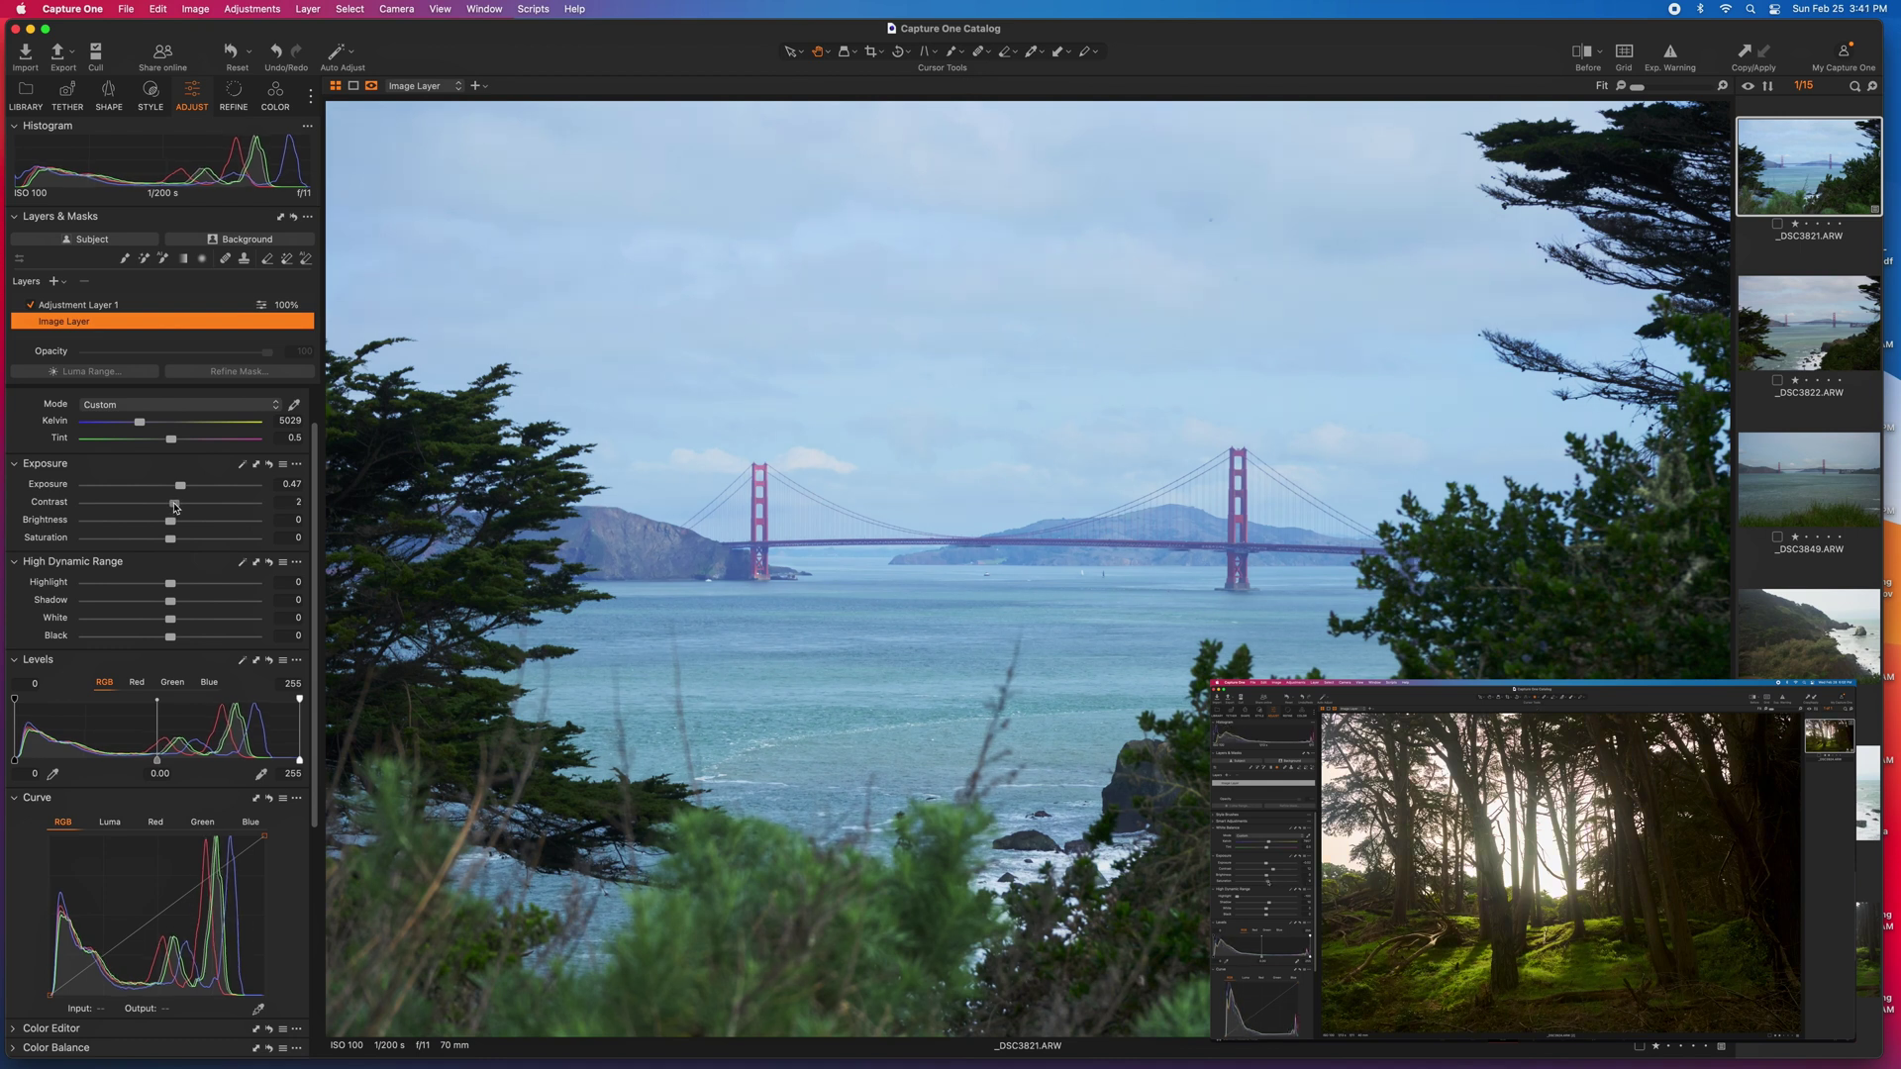
pyautogui.moveTo(174, 508); pyautogui.dragTo(290, 509)
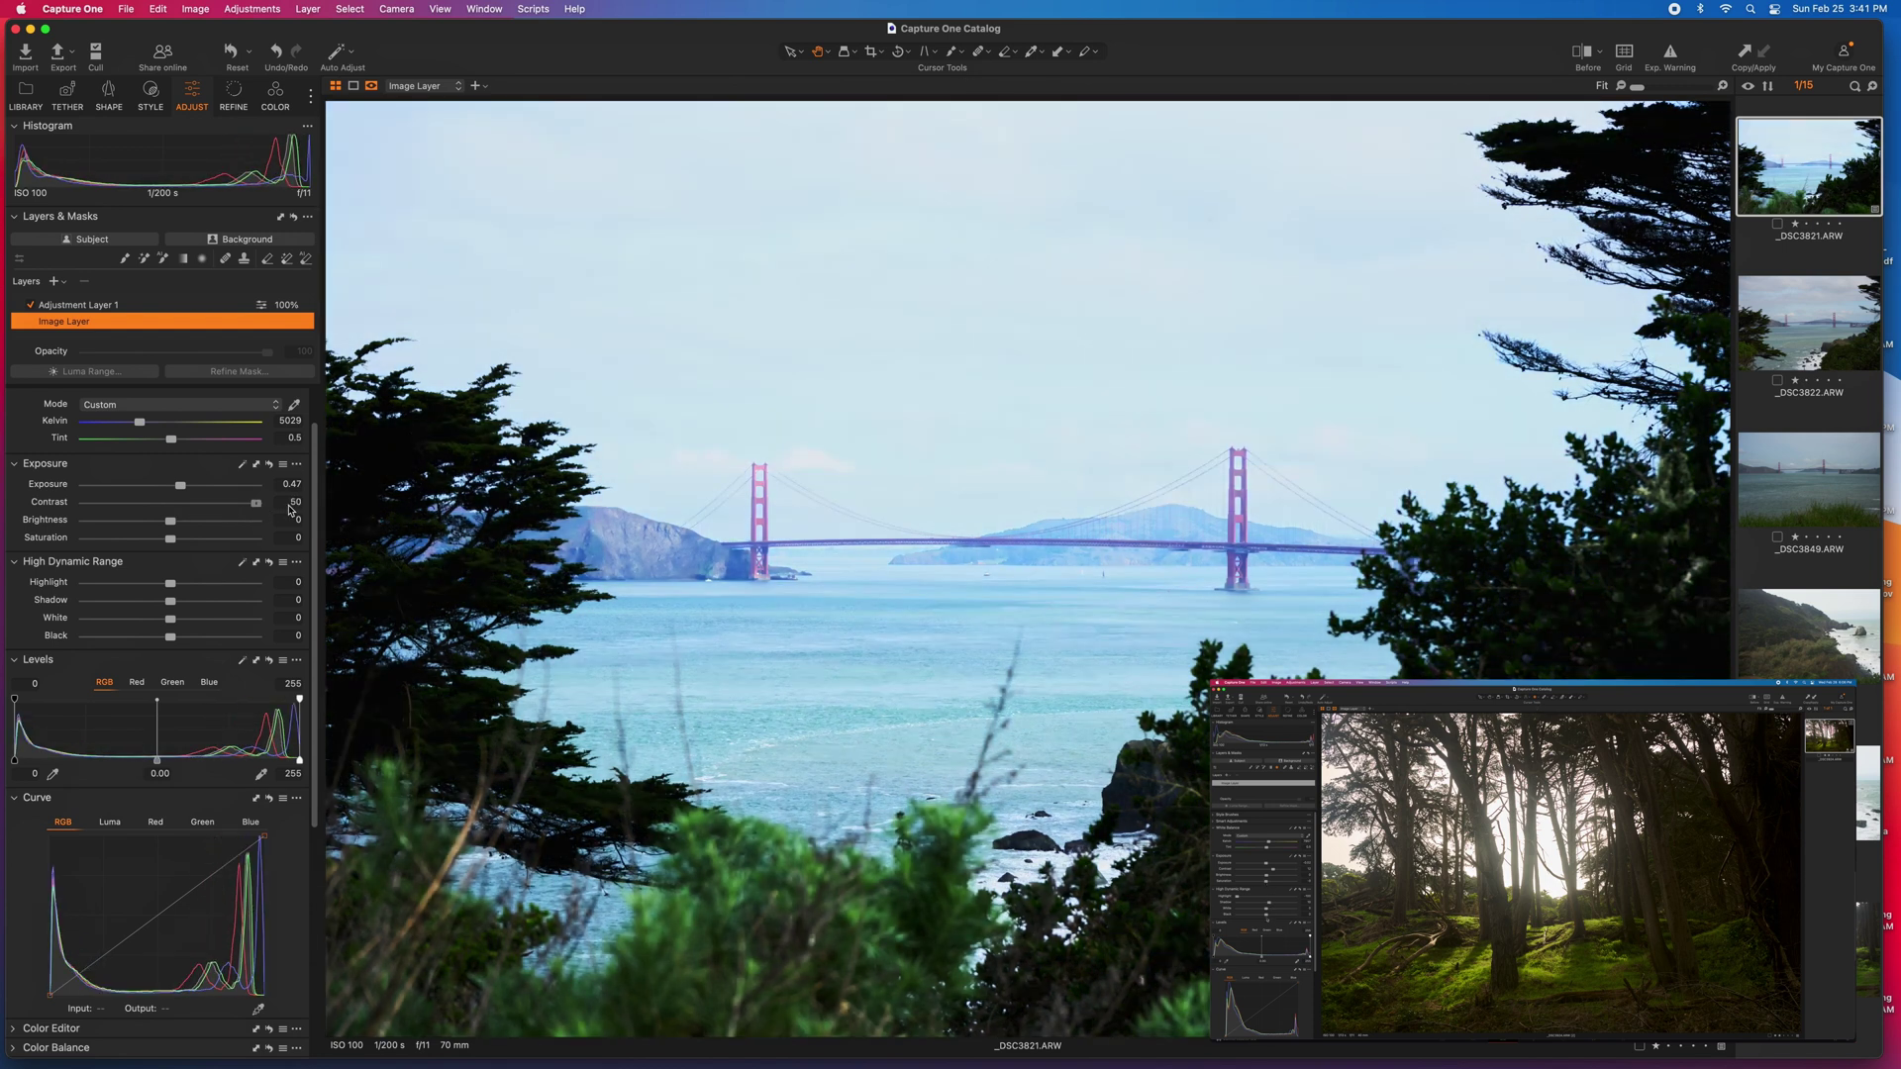
pyautogui.moveTo(290, 510); pyautogui.dragTo(187, 505)
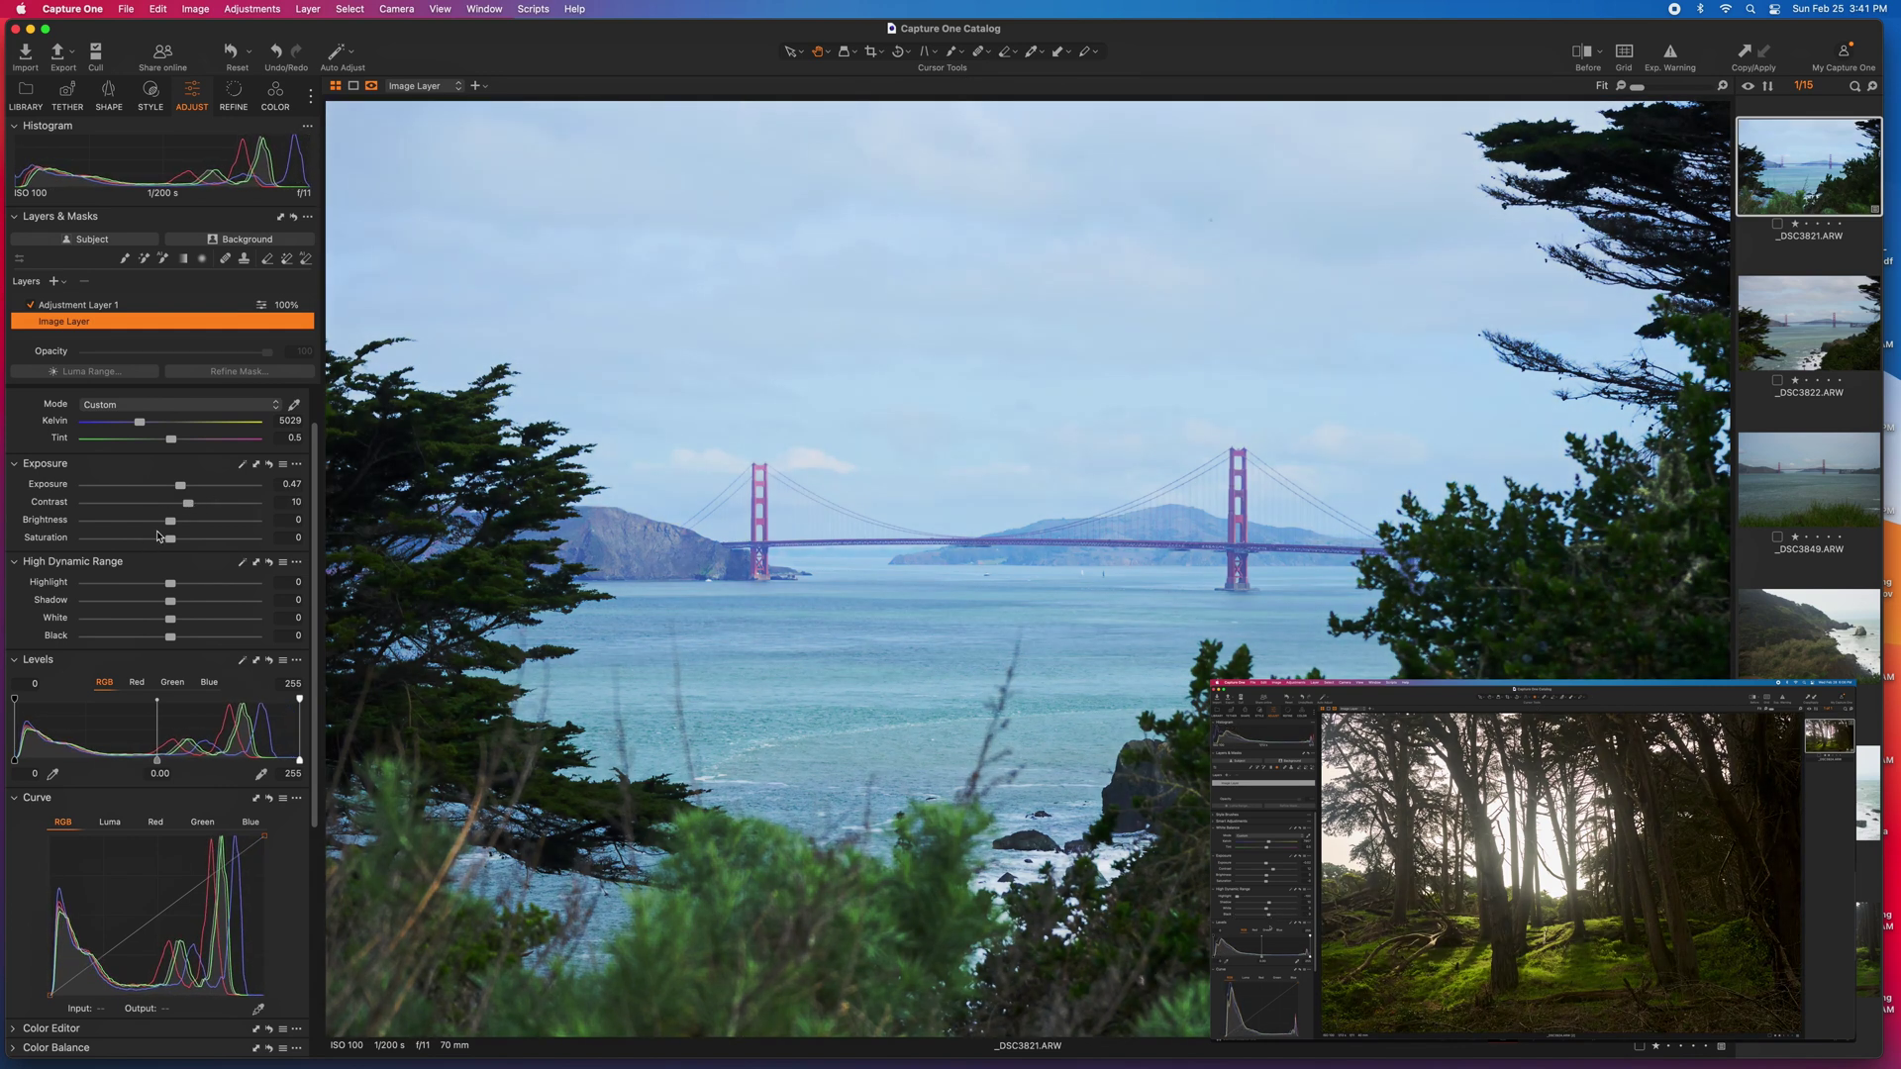
pyautogui.scroll(-3, 76, 543)
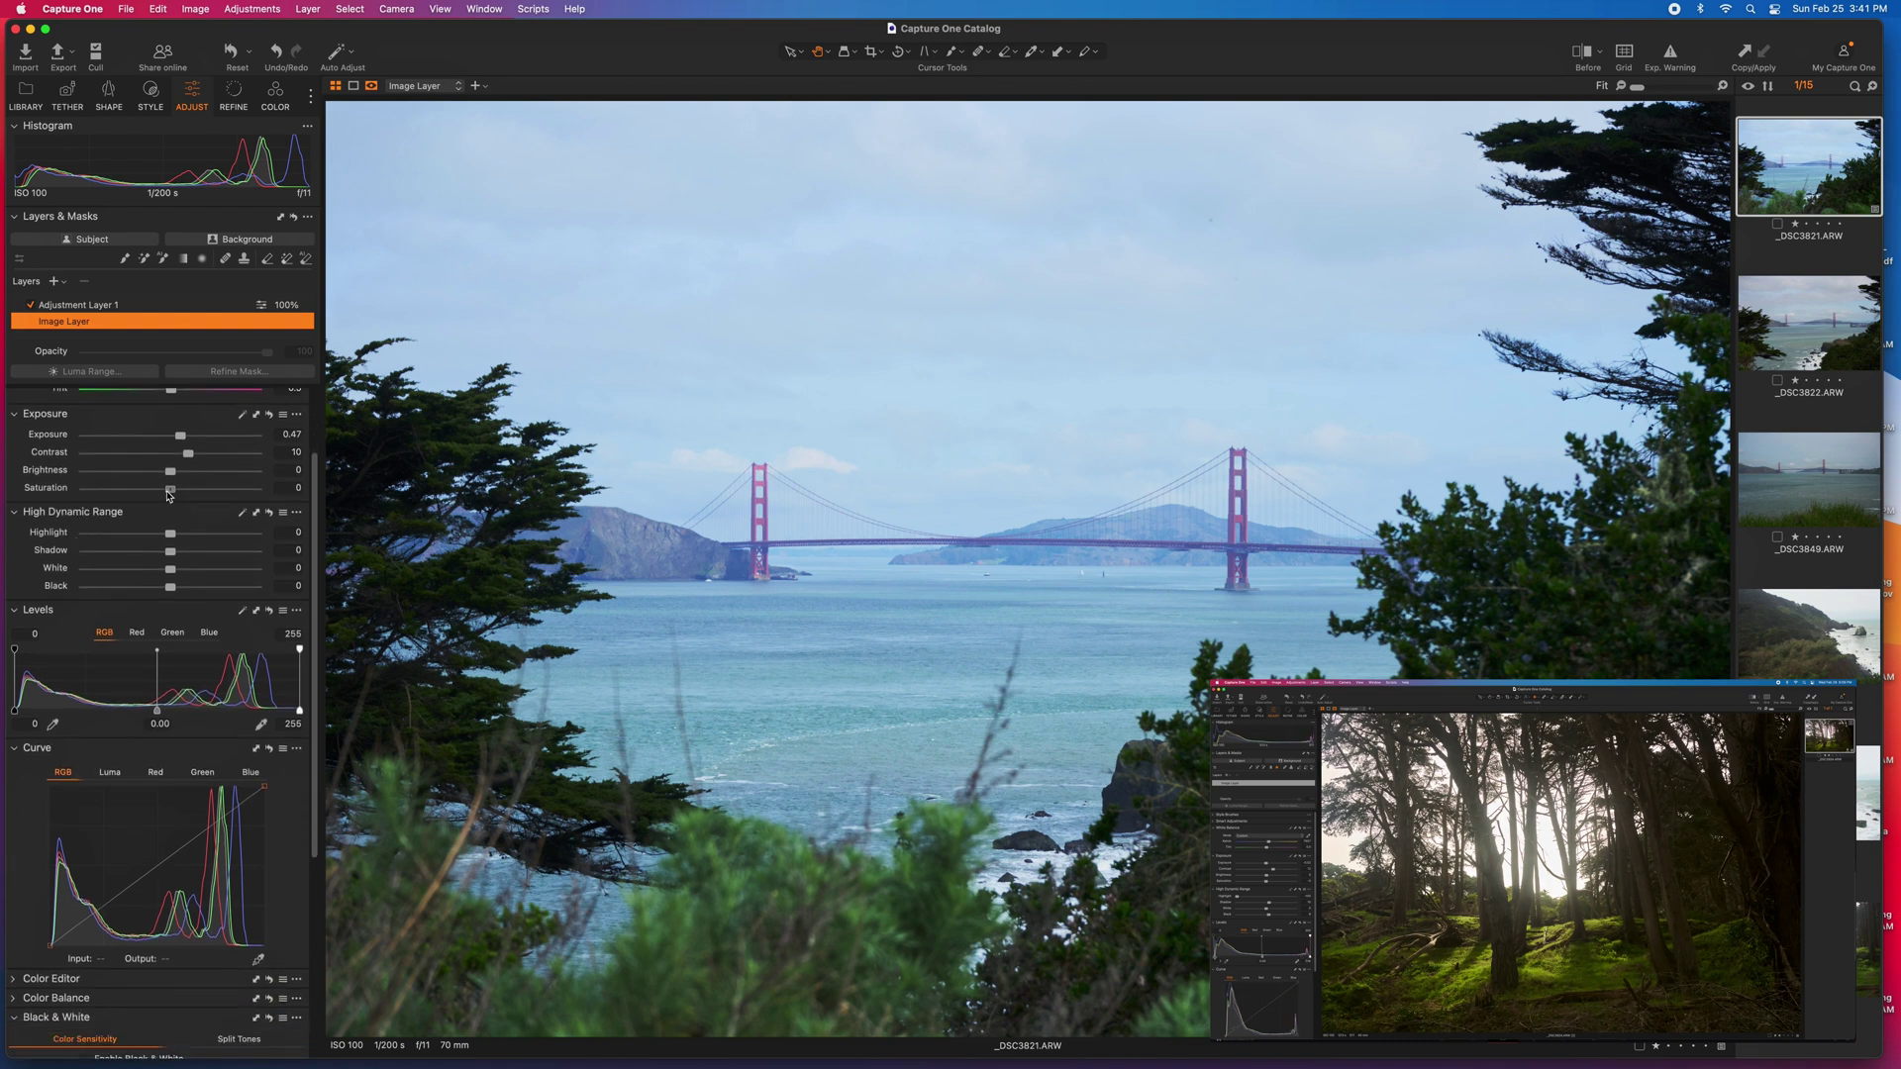
pyautogui.moveTo(170, 490)
pyautogui.mouseDown()
pyautogui.moveTo(224, 497)
pyautogui.moveTo(175, 492)
pyautogui.mouseUp()
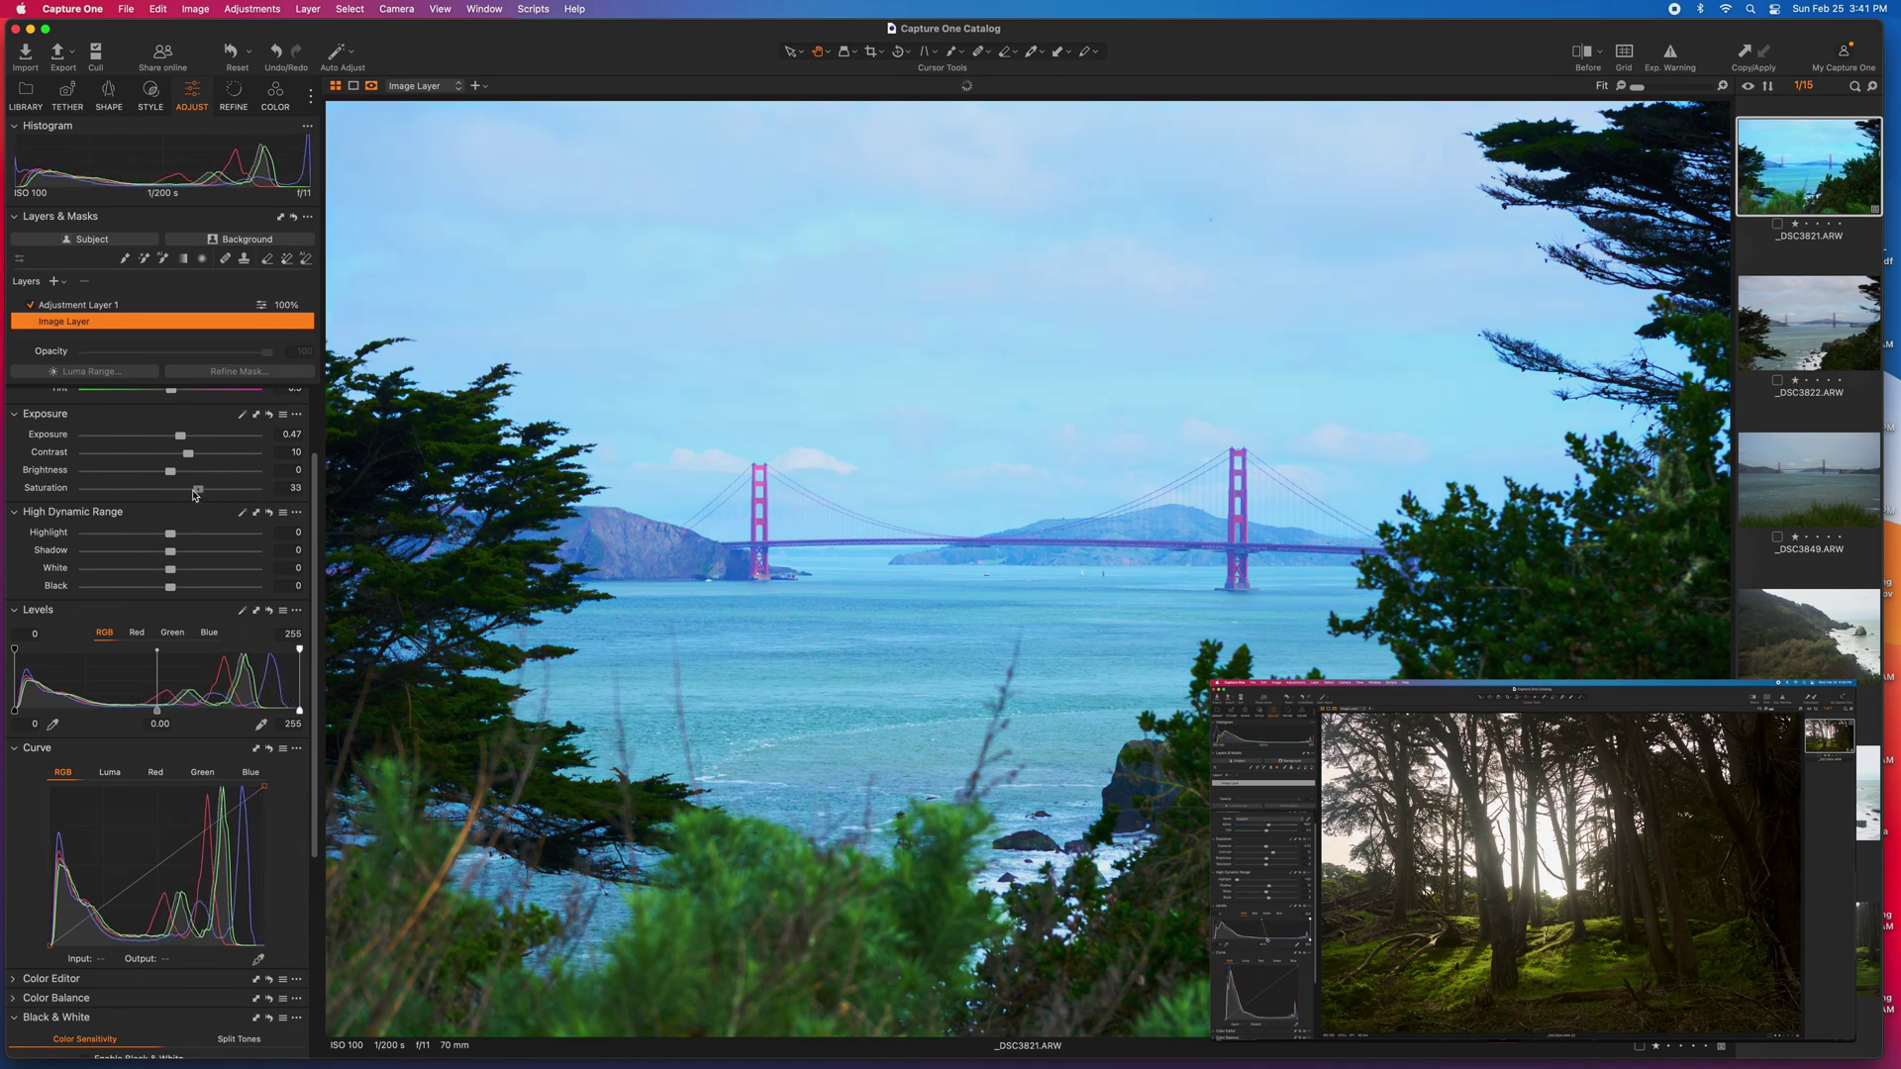
pyautogui.scroll(-3, 209, 554)
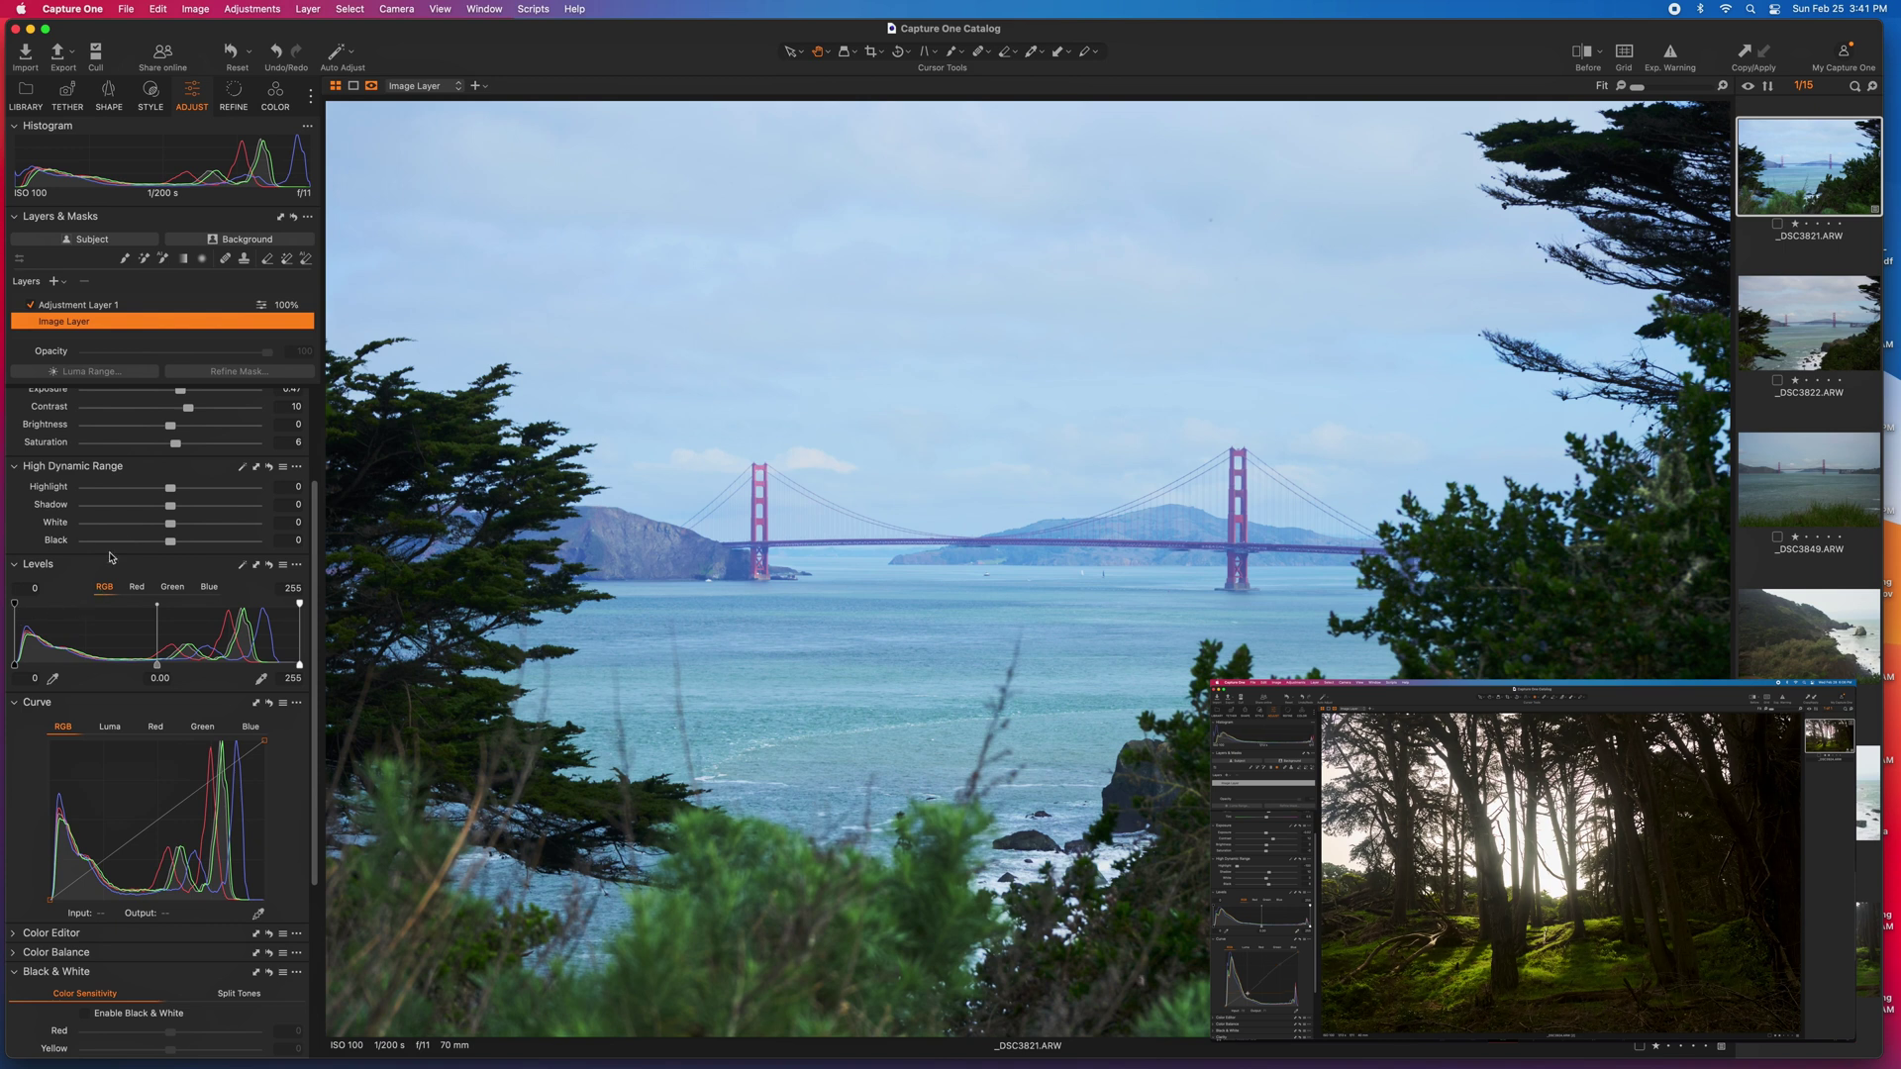
# - In High Dynamic Range set Shadow to 26, Highlight to -30 and White to -31
pyautogui.scroll(-1, 129, 535)
pyautogui.scroll(-1, 167, 529)
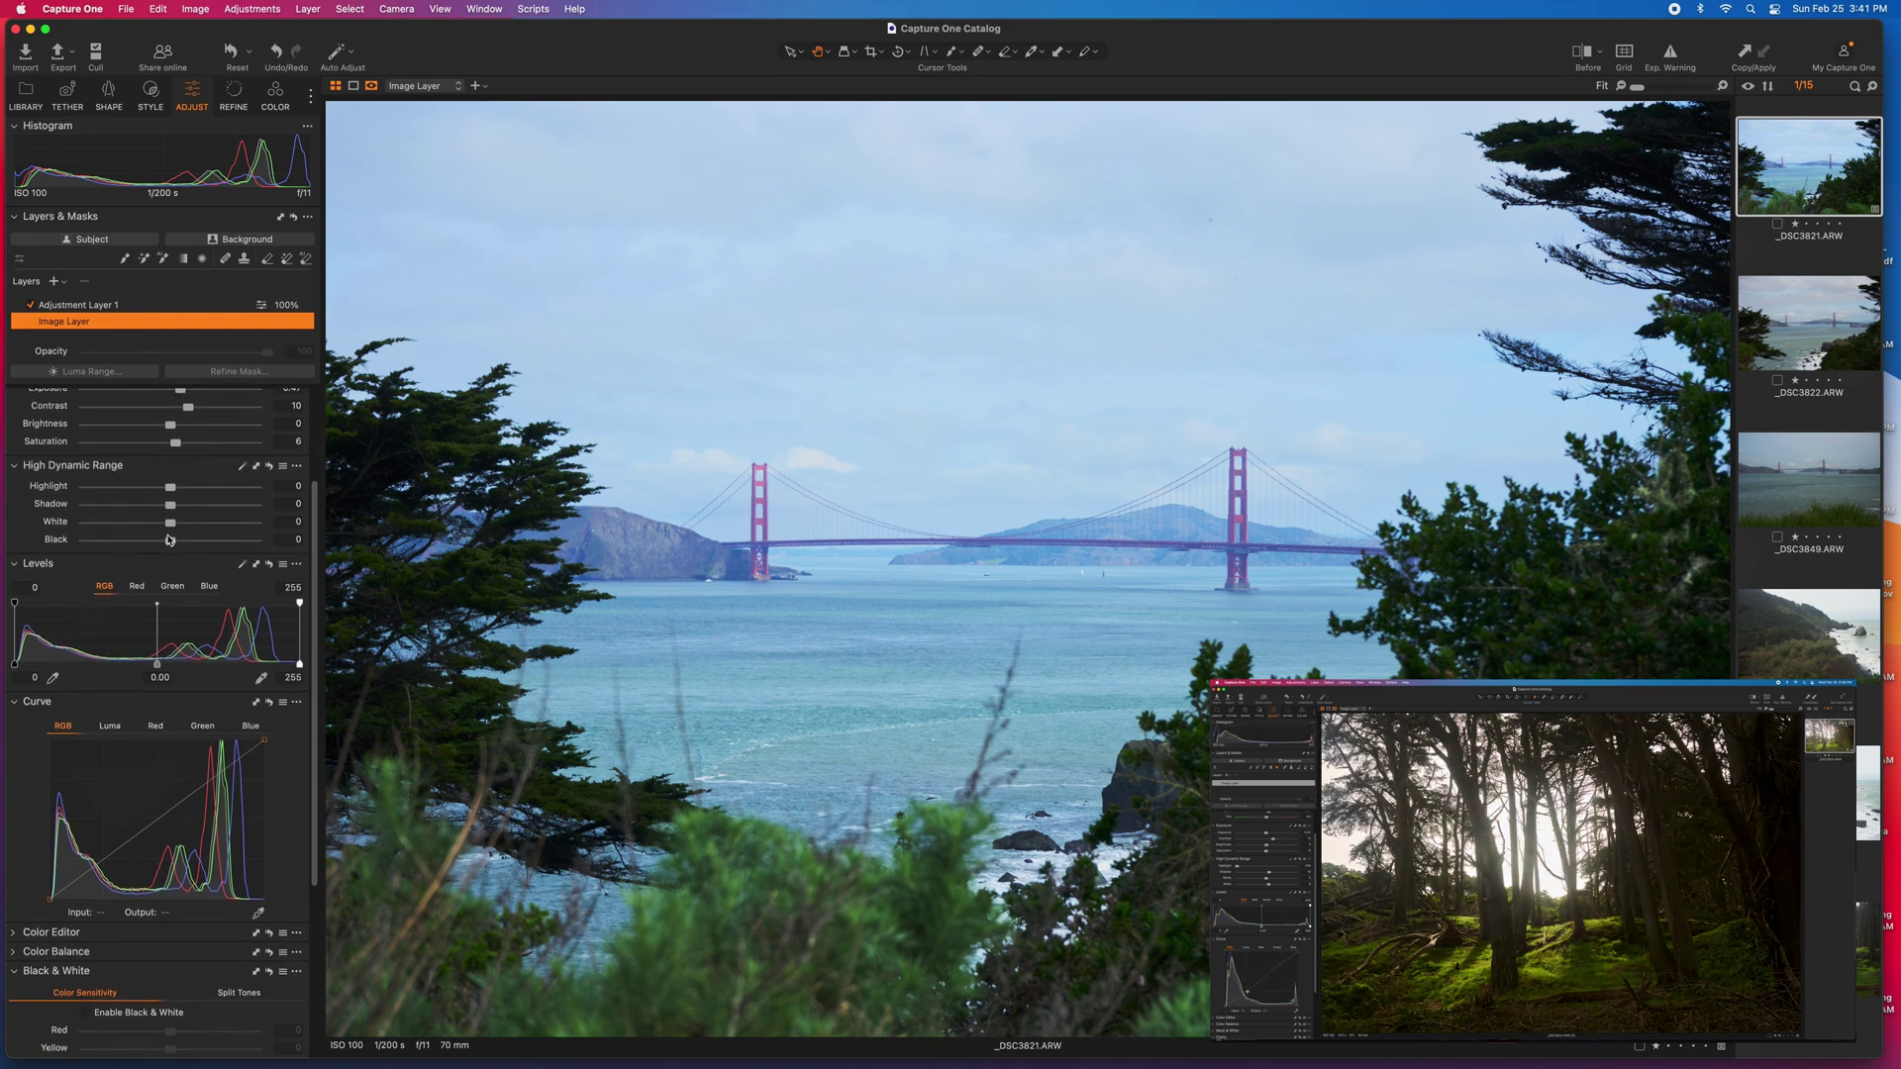
pyautogui.moveTo(170, 503)
pyautogui.mouseDown()
pyautogui.moveTo(209, 512)
pyautogui.moveTo(194, 510)
pyautogui.mouseUp()
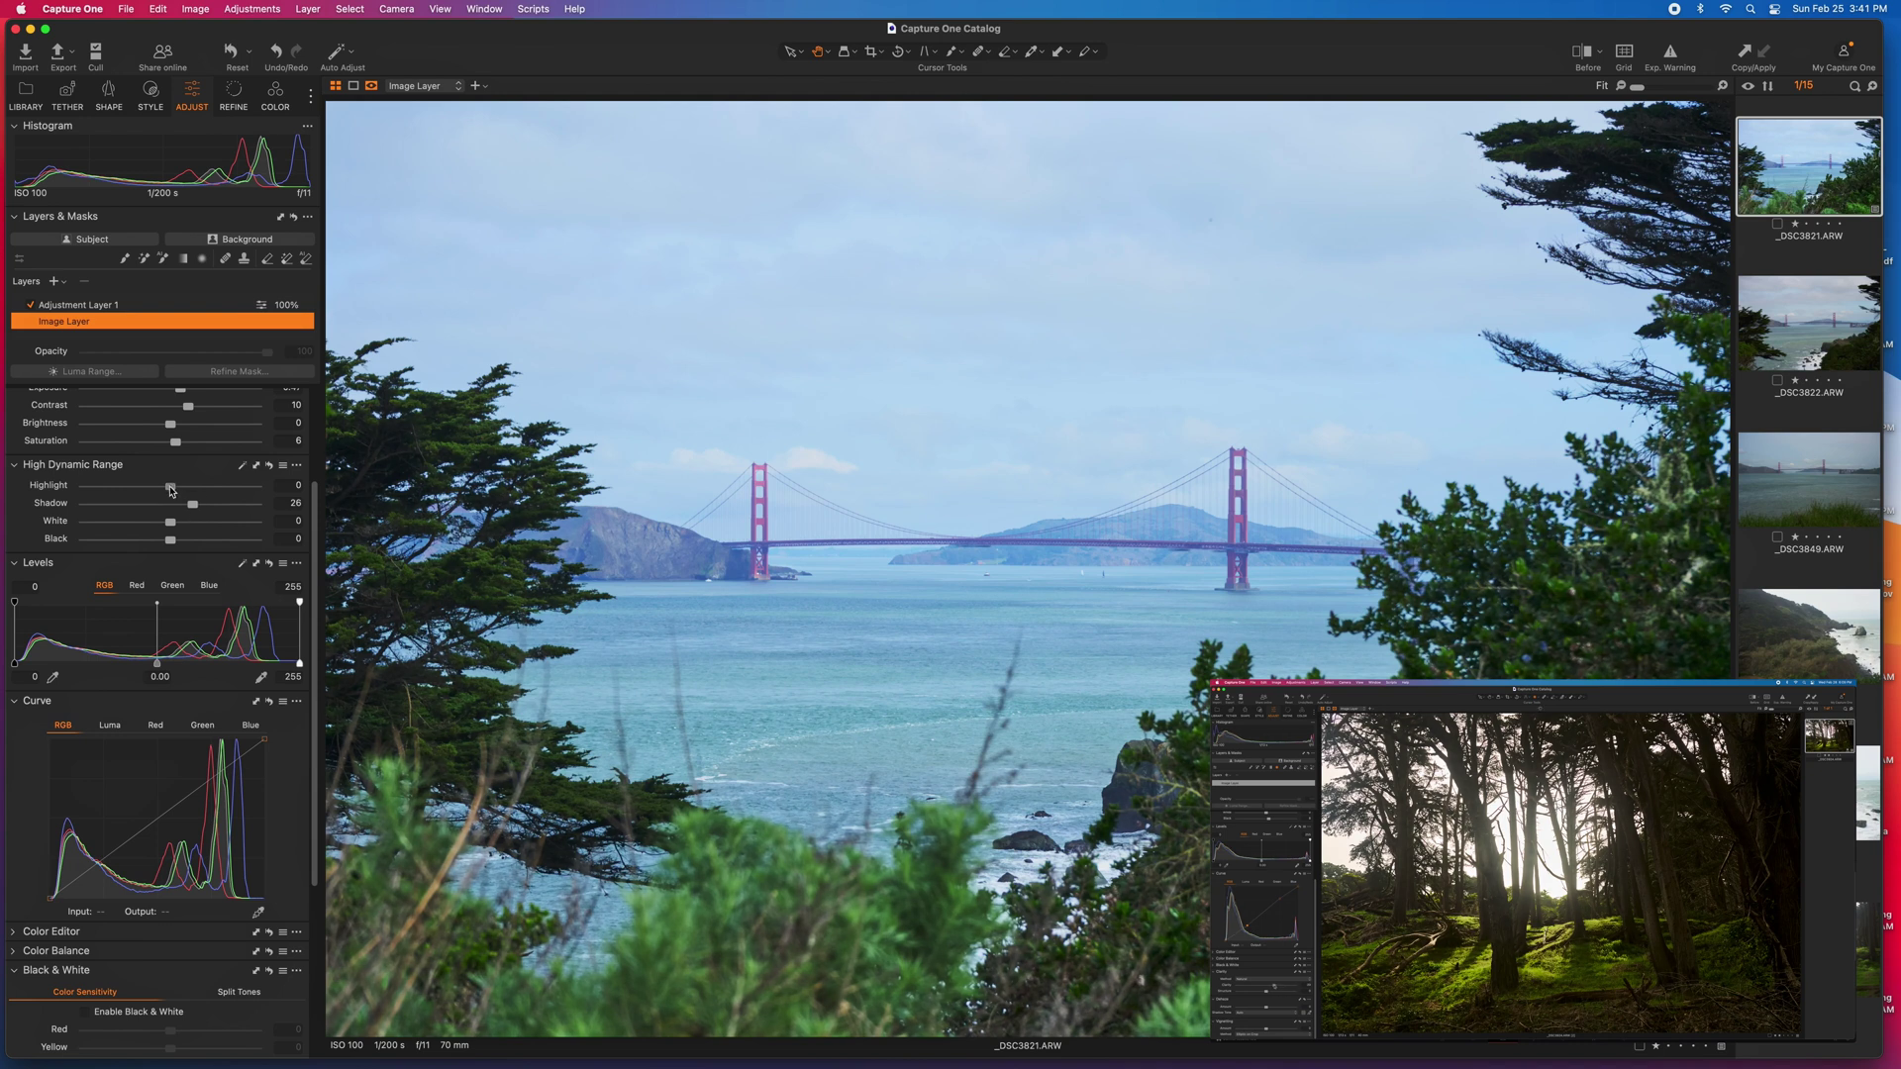
pyautogui.moveTo(170, 489); pyautogui.dragTo(144, 489)
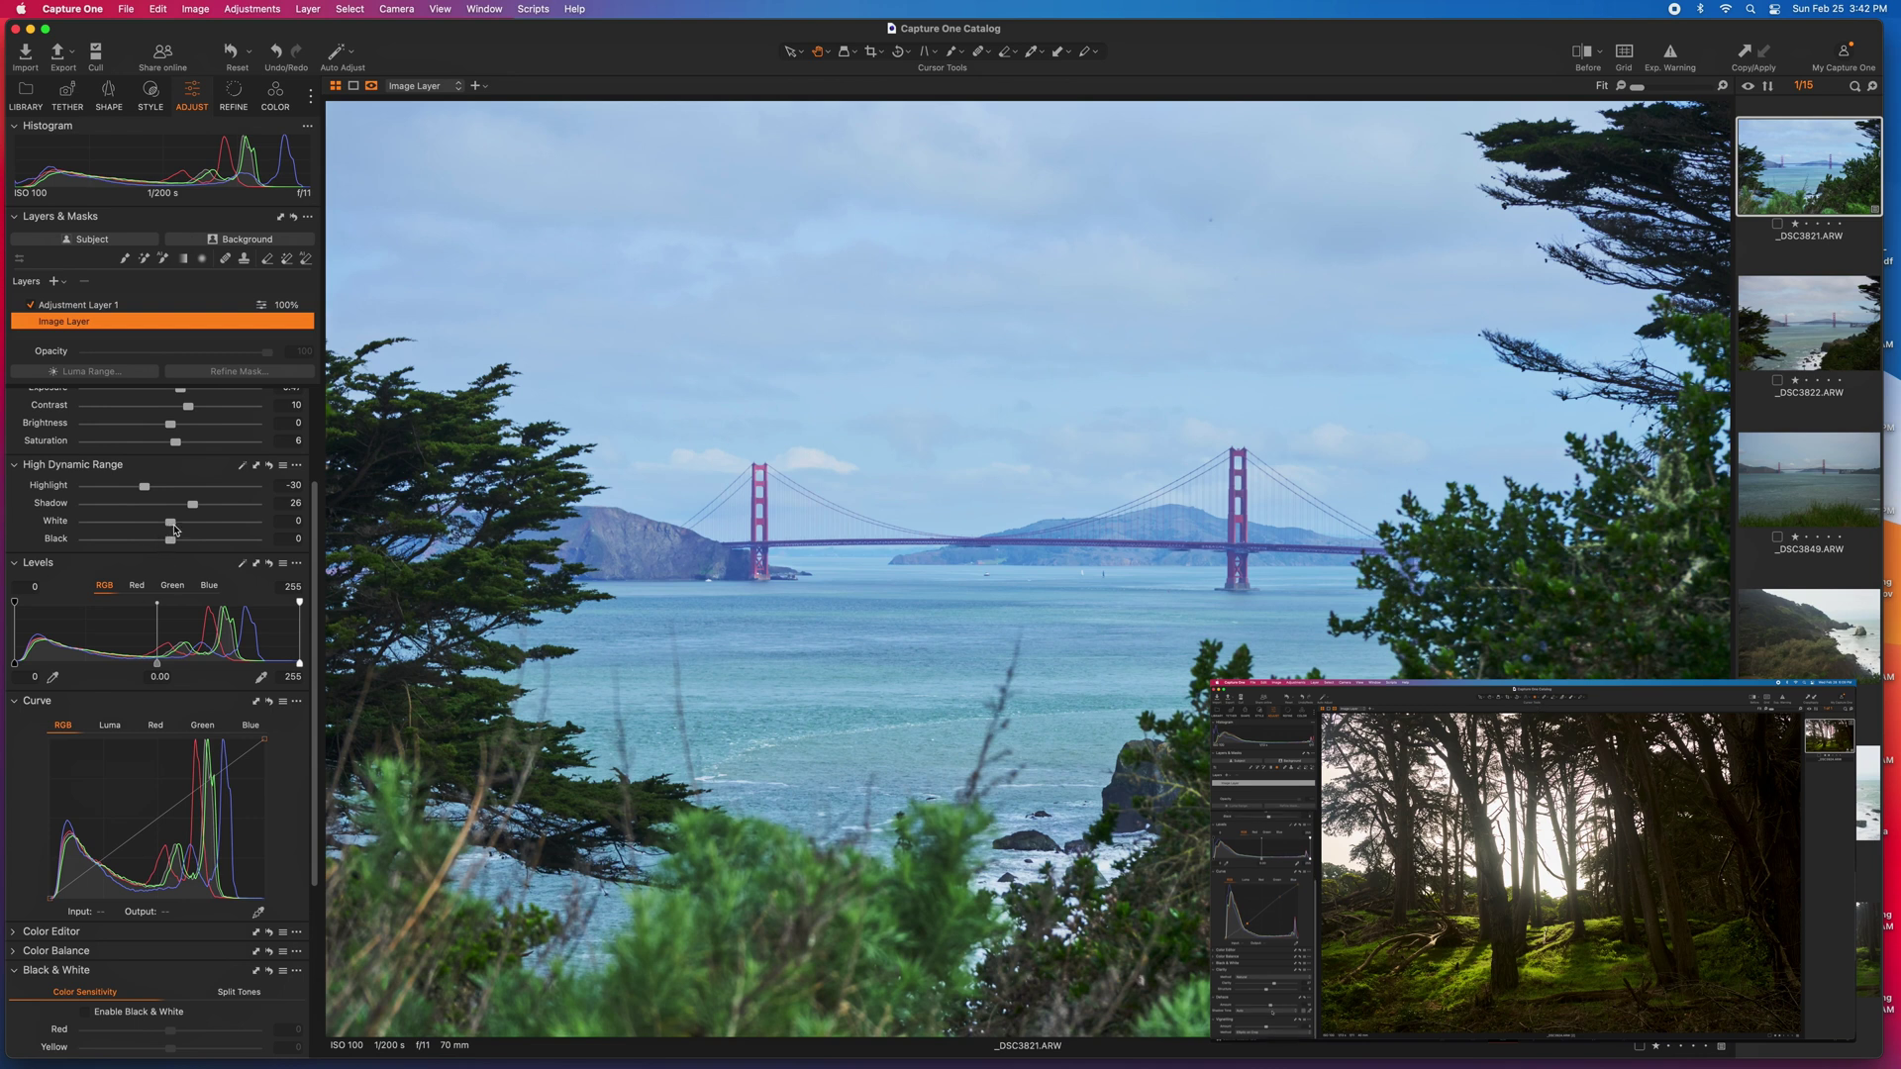
pyautogui.moveTo(170, 524)
pyautogui.mouseDown()
pyautogui.moveTo(115, 528)
pyautogui.moveTo(171, 545)
pyautogui.mouseUp()
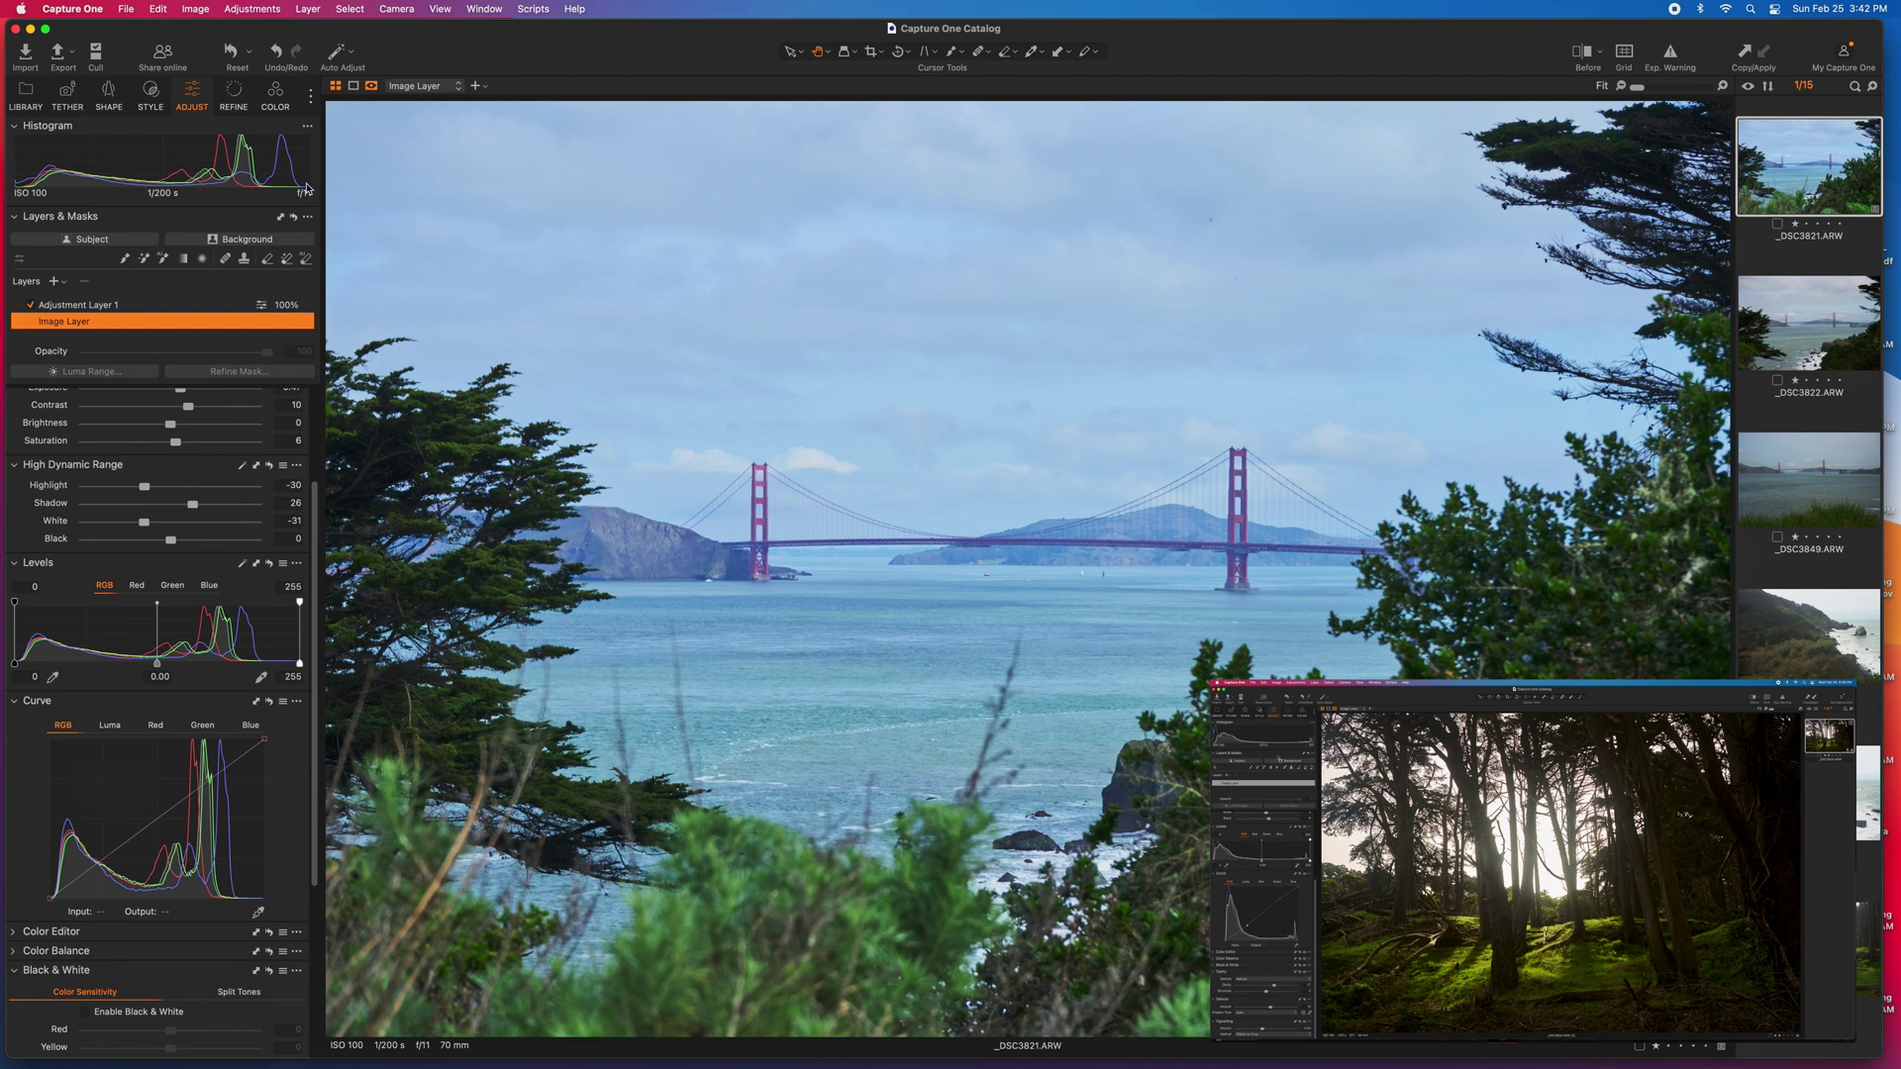
pyautogui.scroll(-4, 149, 755)
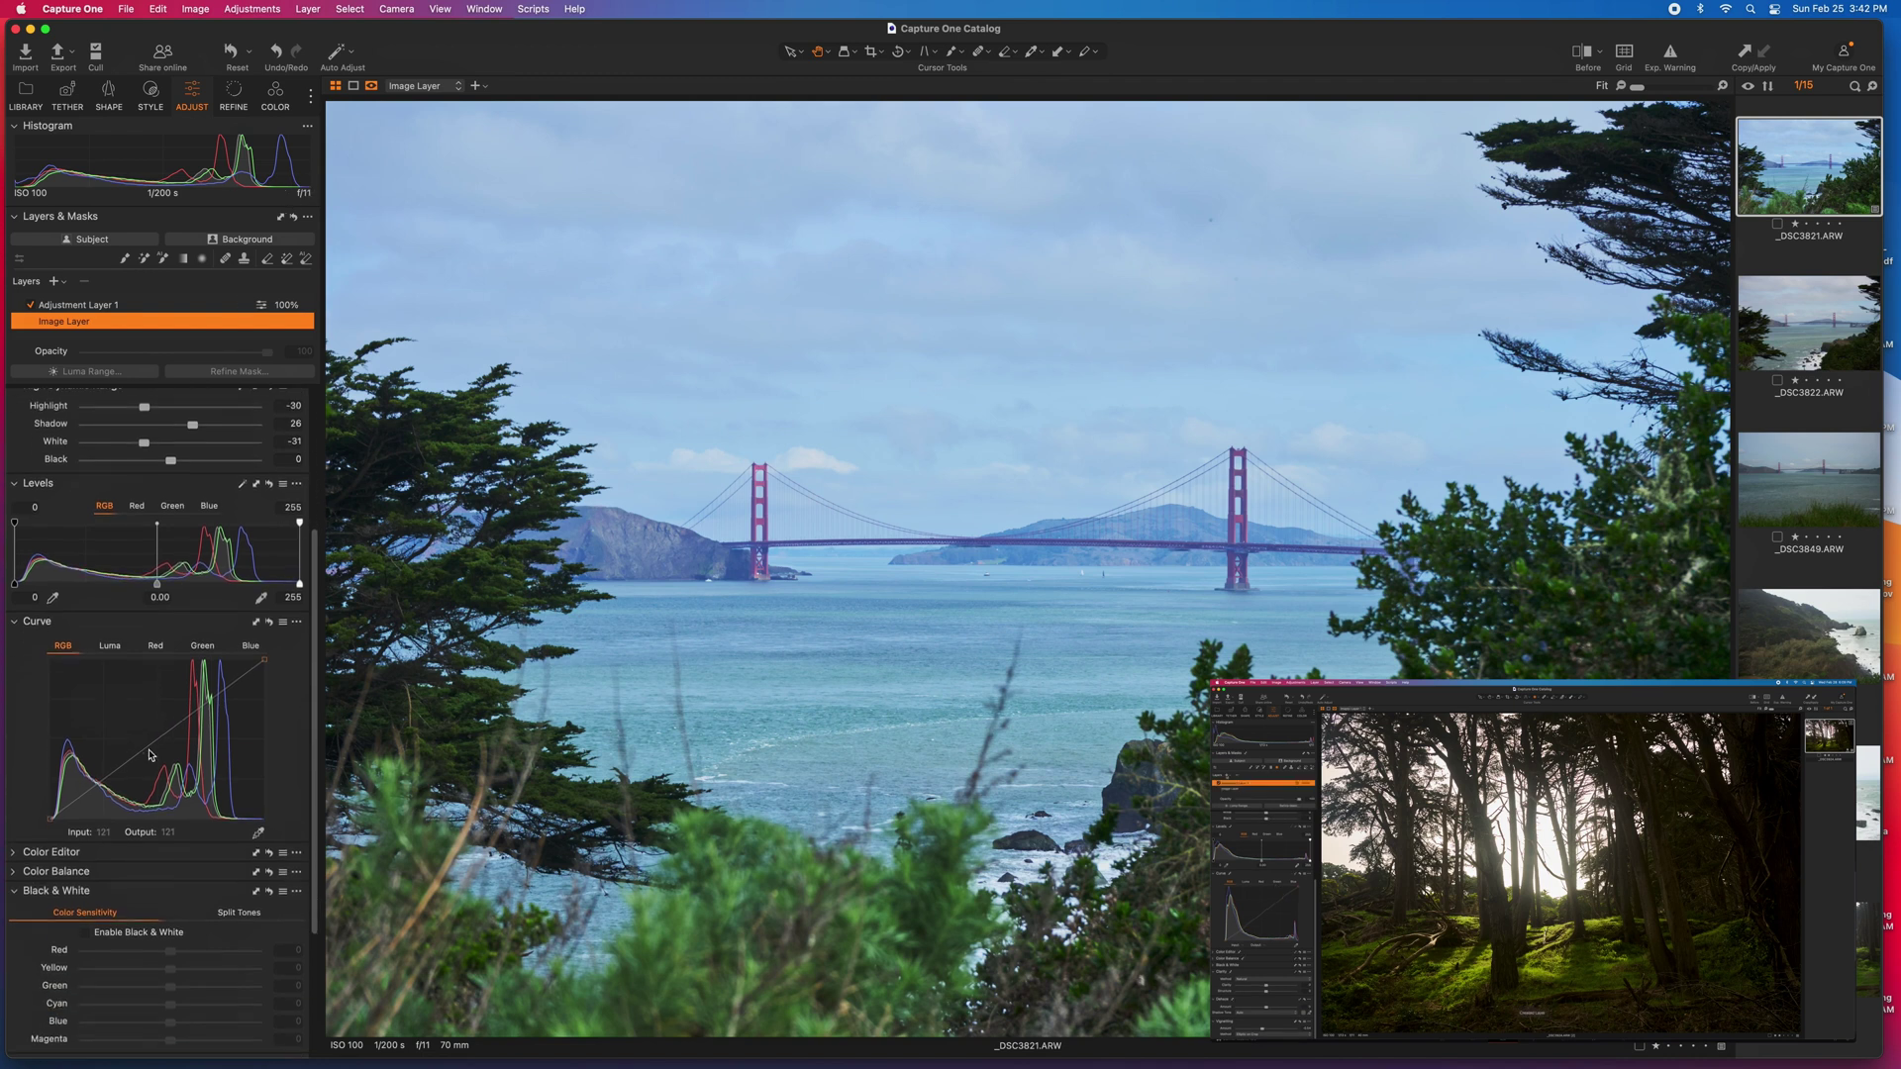
# - Set the Levels input range to 2–228 and bend the RGB curve into a gentle S-shape
pyautogui.moveTo(300, 573); pyautogui.dragTo(270, 573)
pyautogui.moveTo(15, 573); pyautogui.dragTo(17, 574)
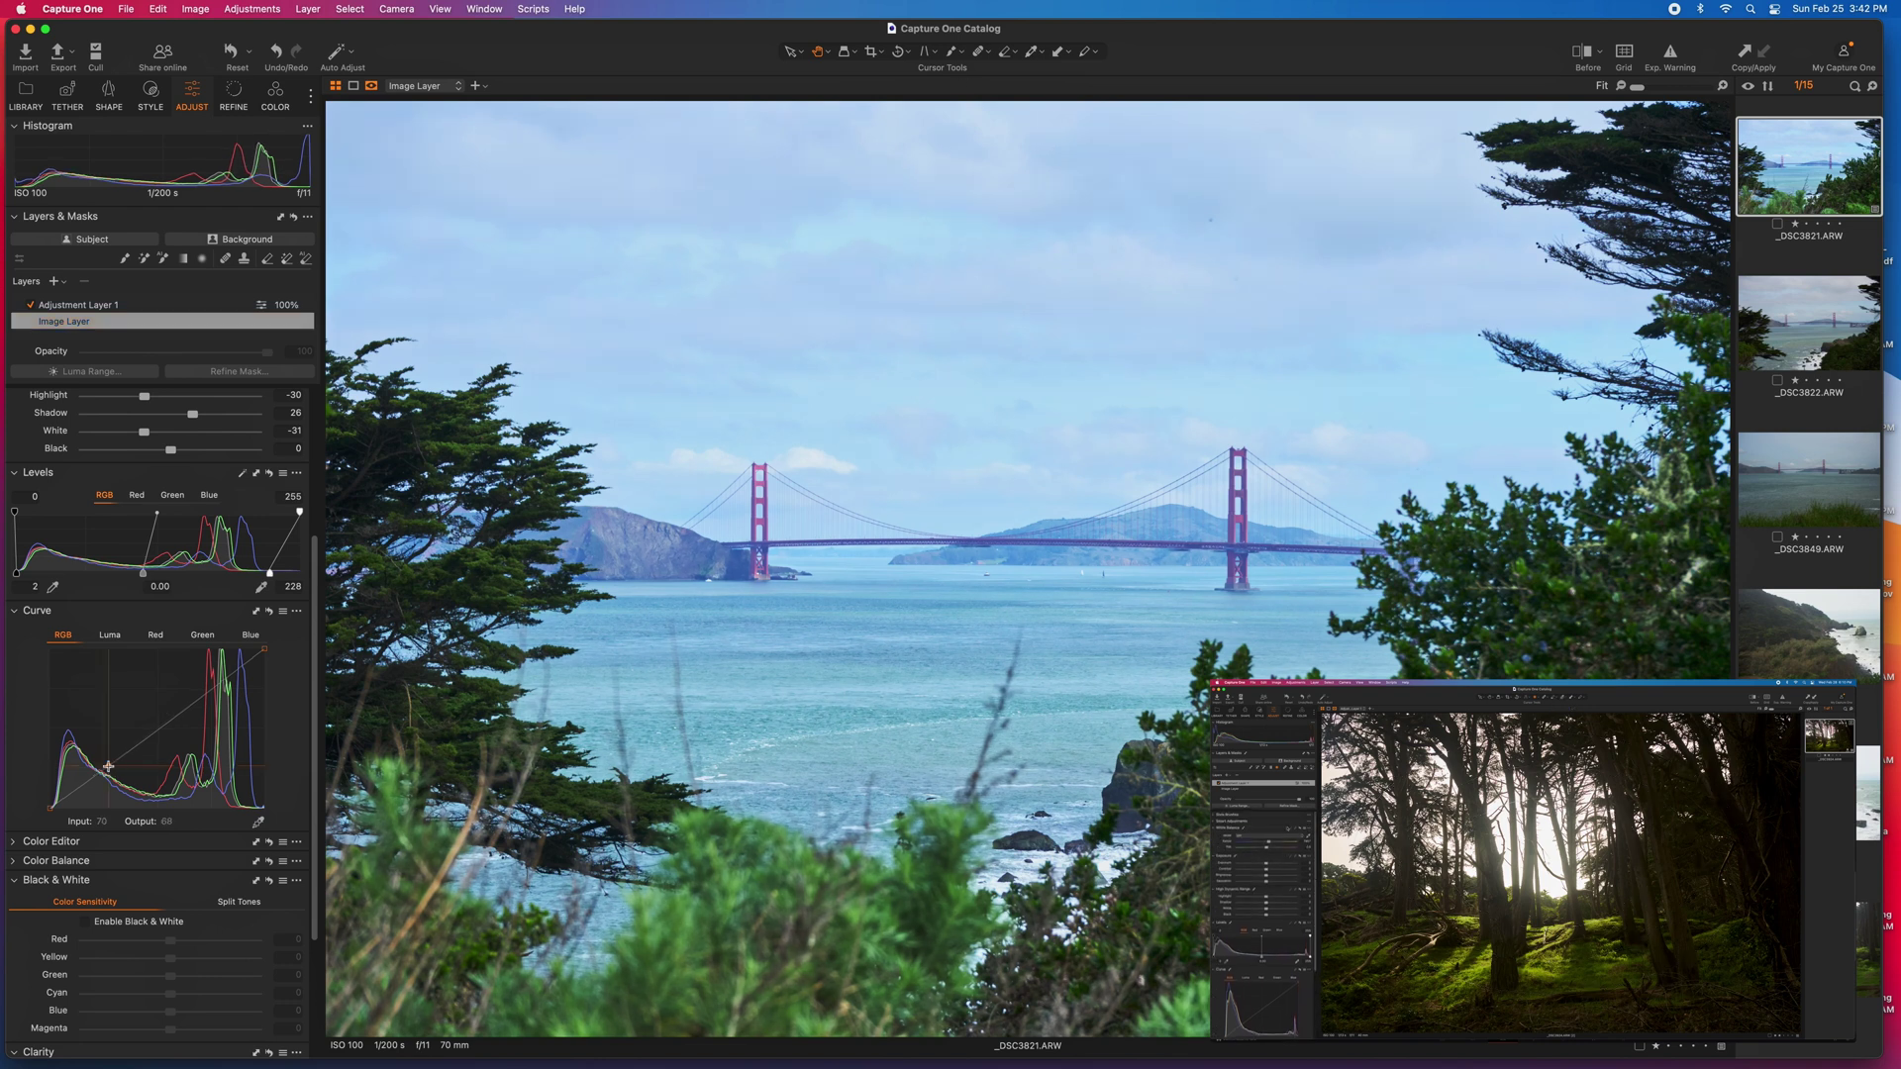
pyautogui.click(109, 768)
pyautogui.moveTo(109, 767); pyautogui.dragTo(110, 769)
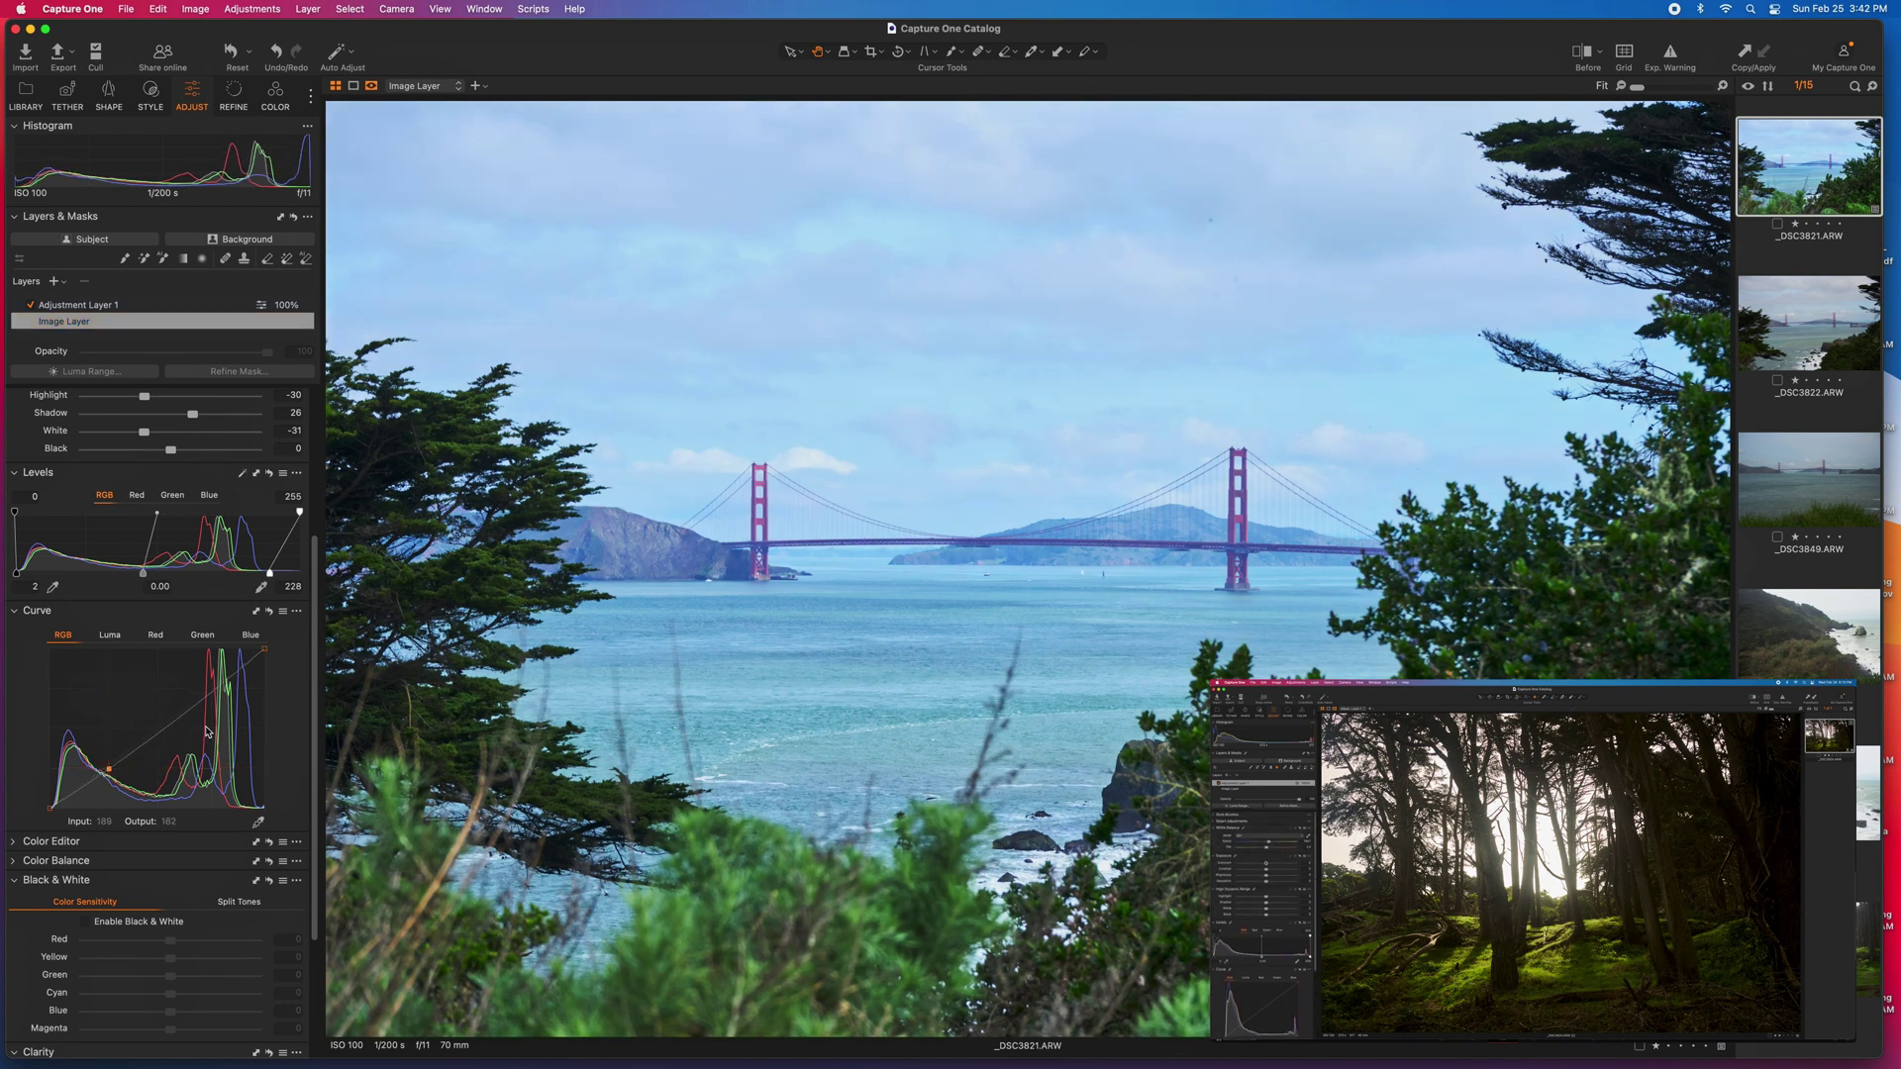
pyautogui.moveTo(209, 696); pyautogui.dragTo(207, 690)
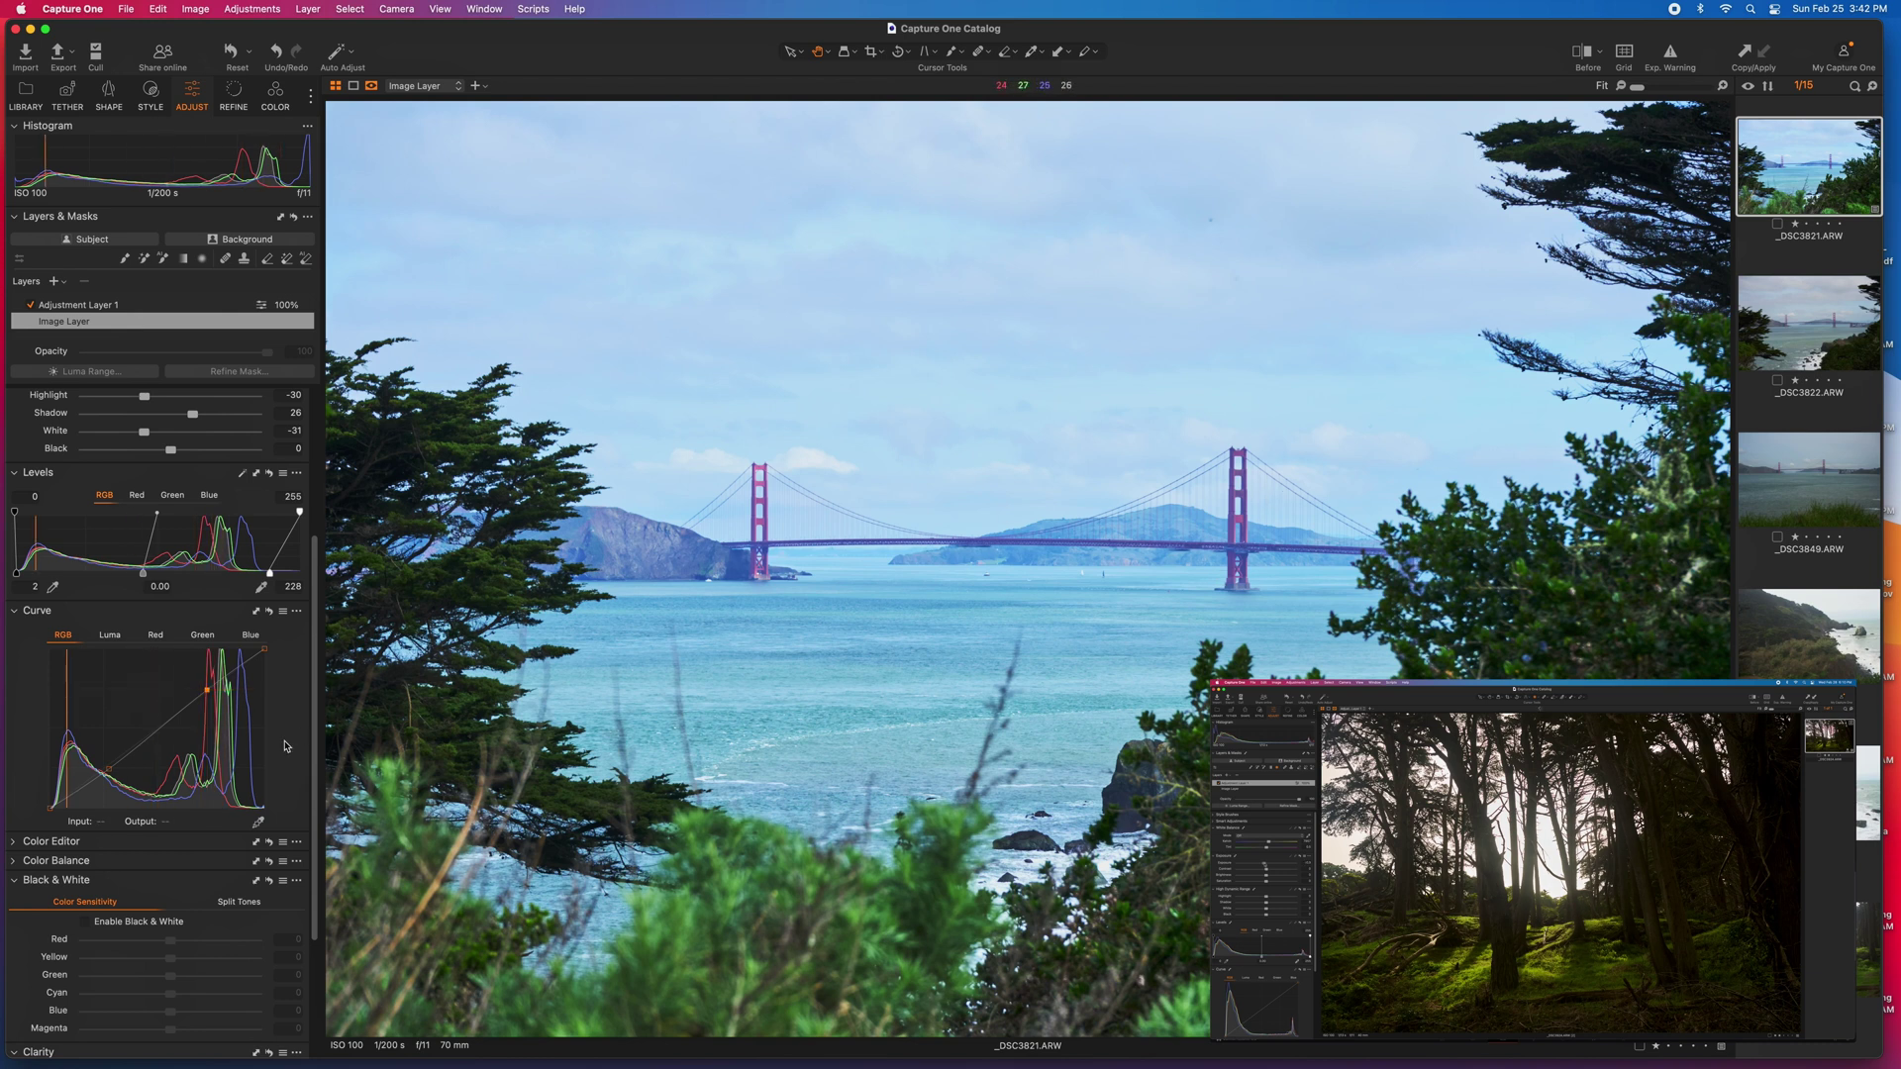
pyautogui.scroll(-3, 59, 832)
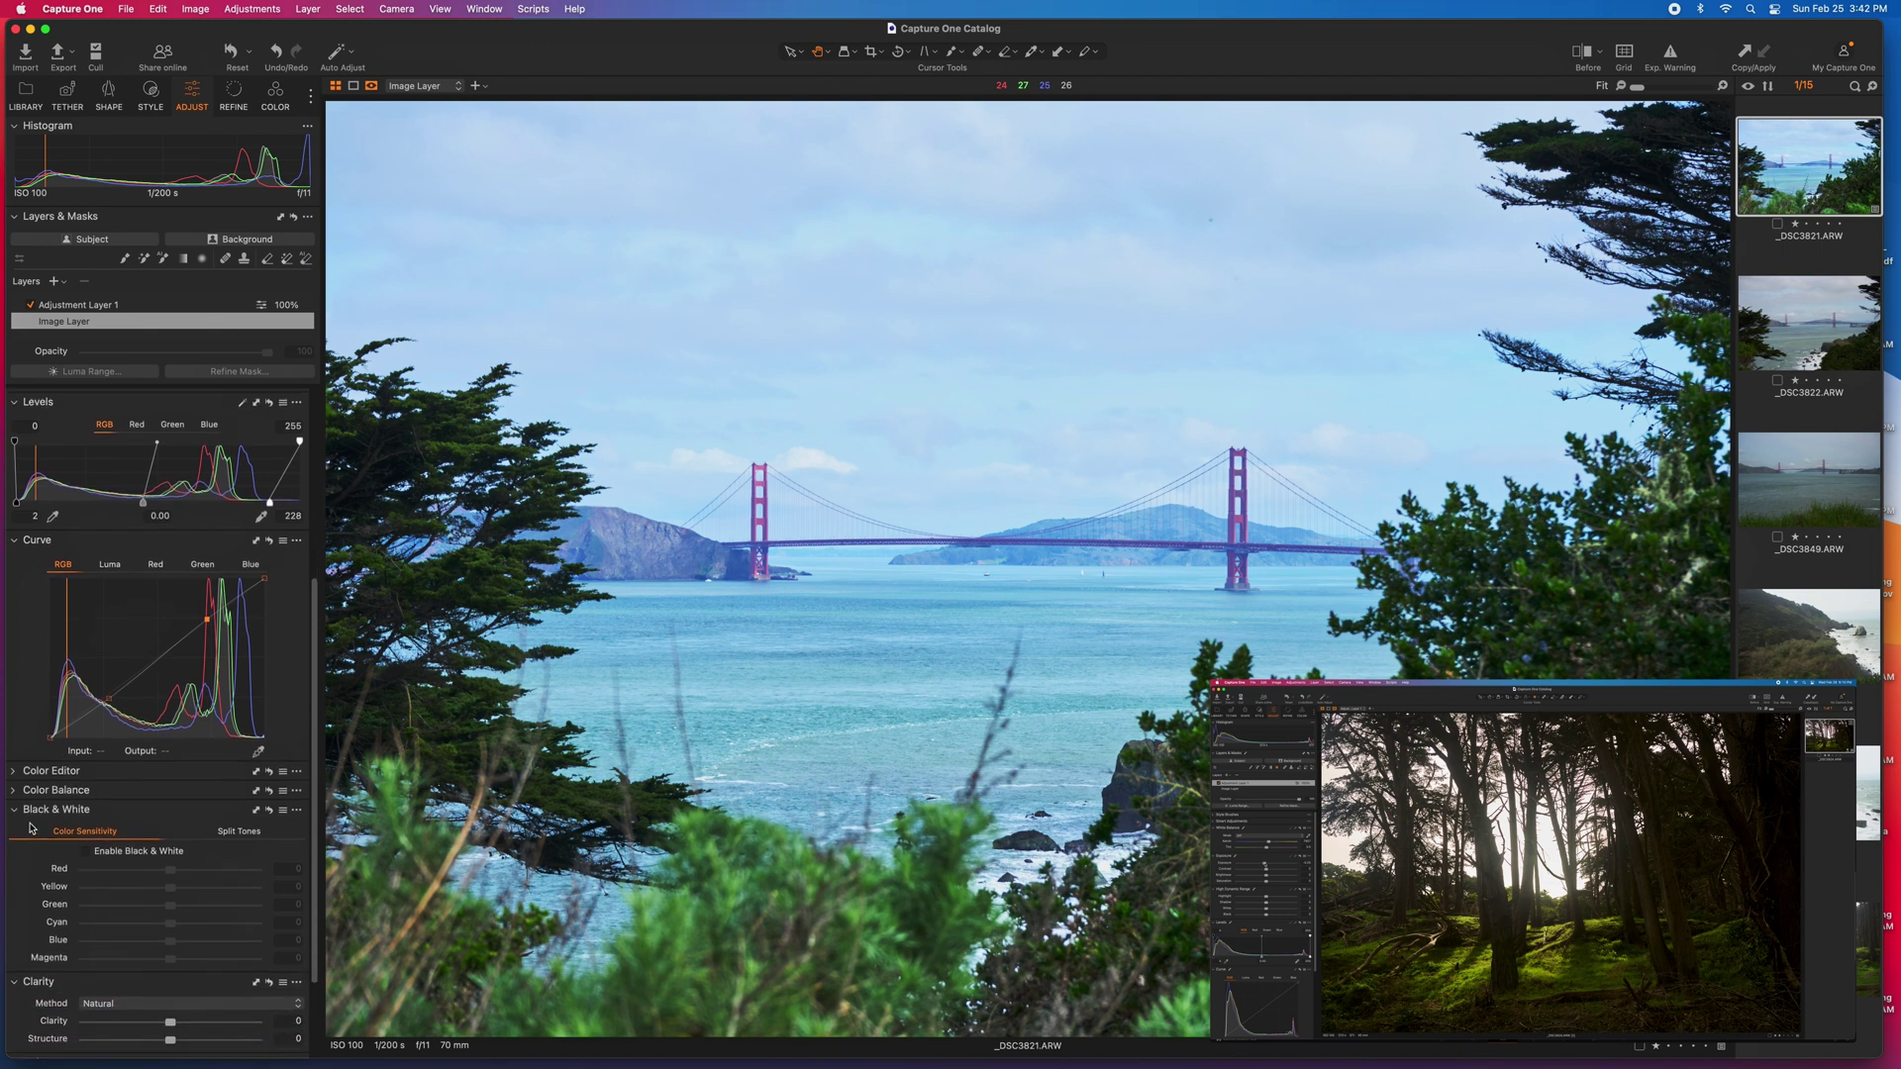
pyautogui.click(18, 814)
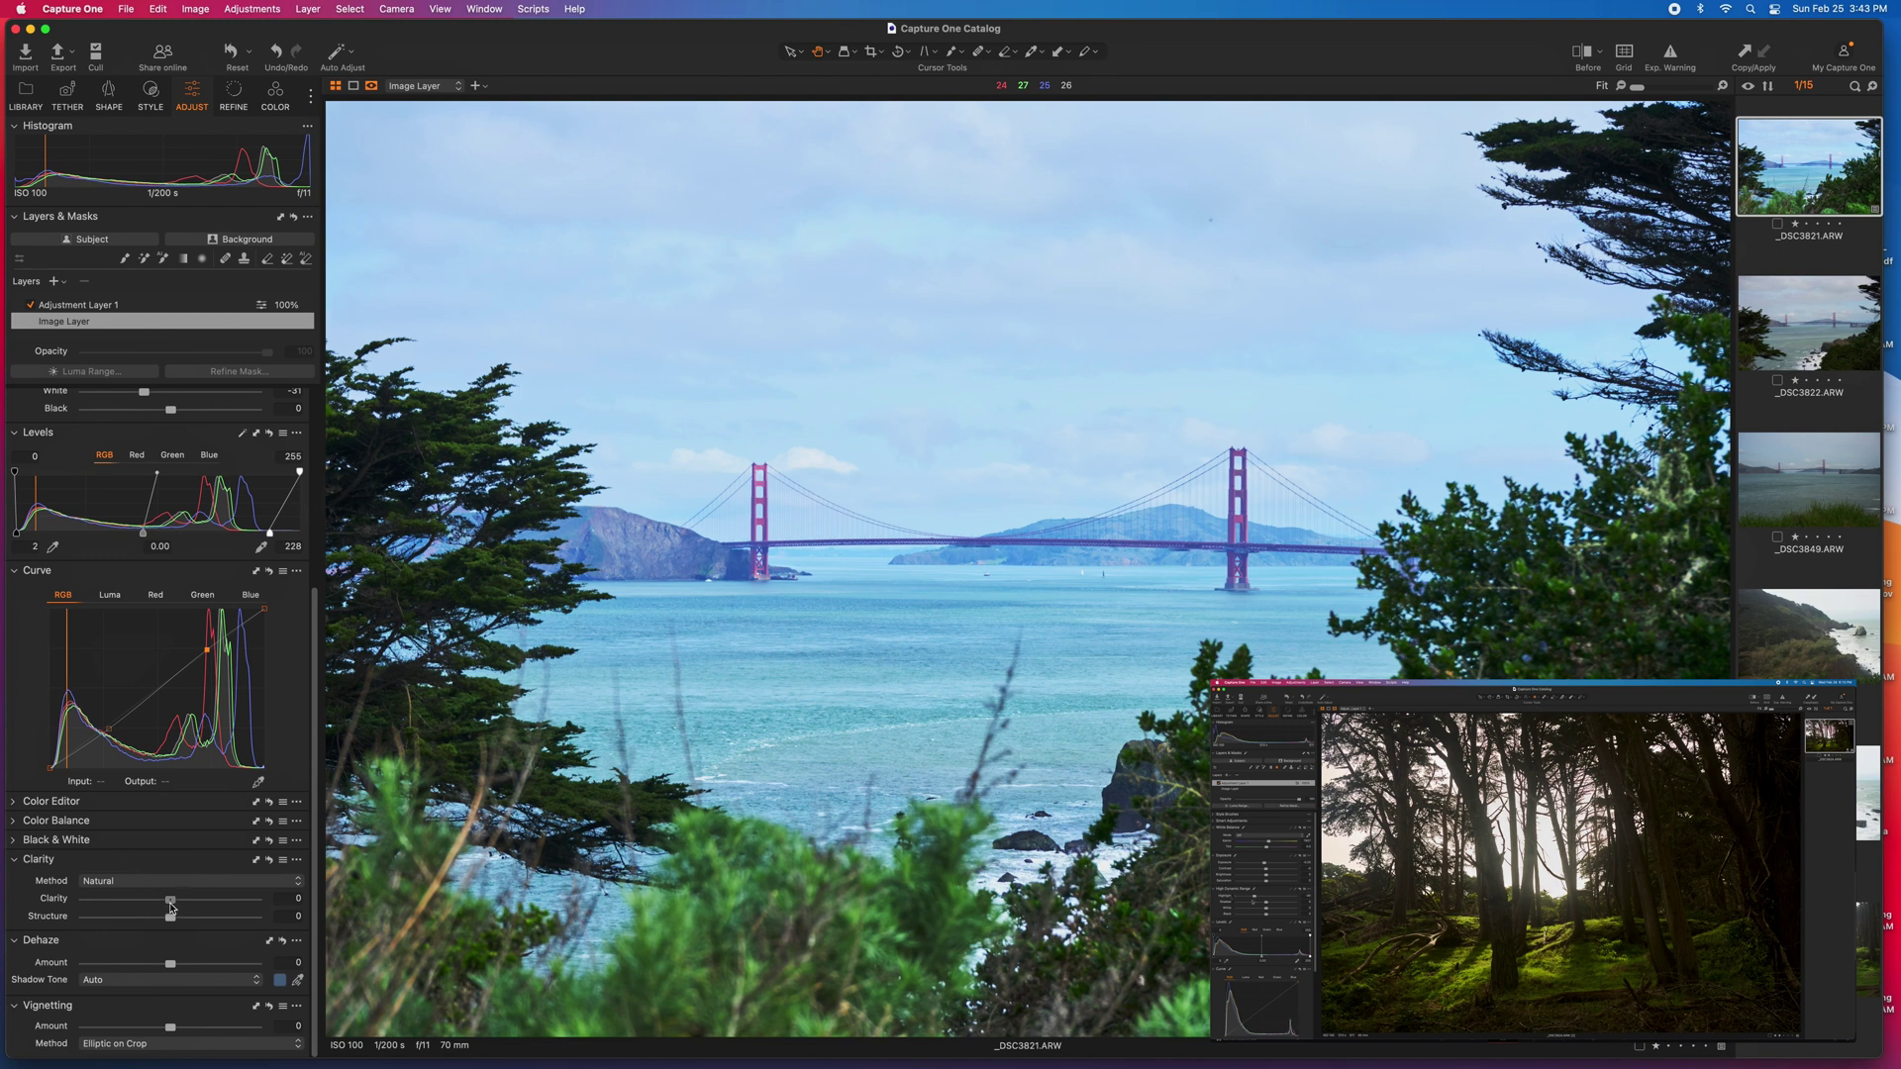
pyautogui.moveTo(171, 901); pyautogui.dragTo(63, 903)
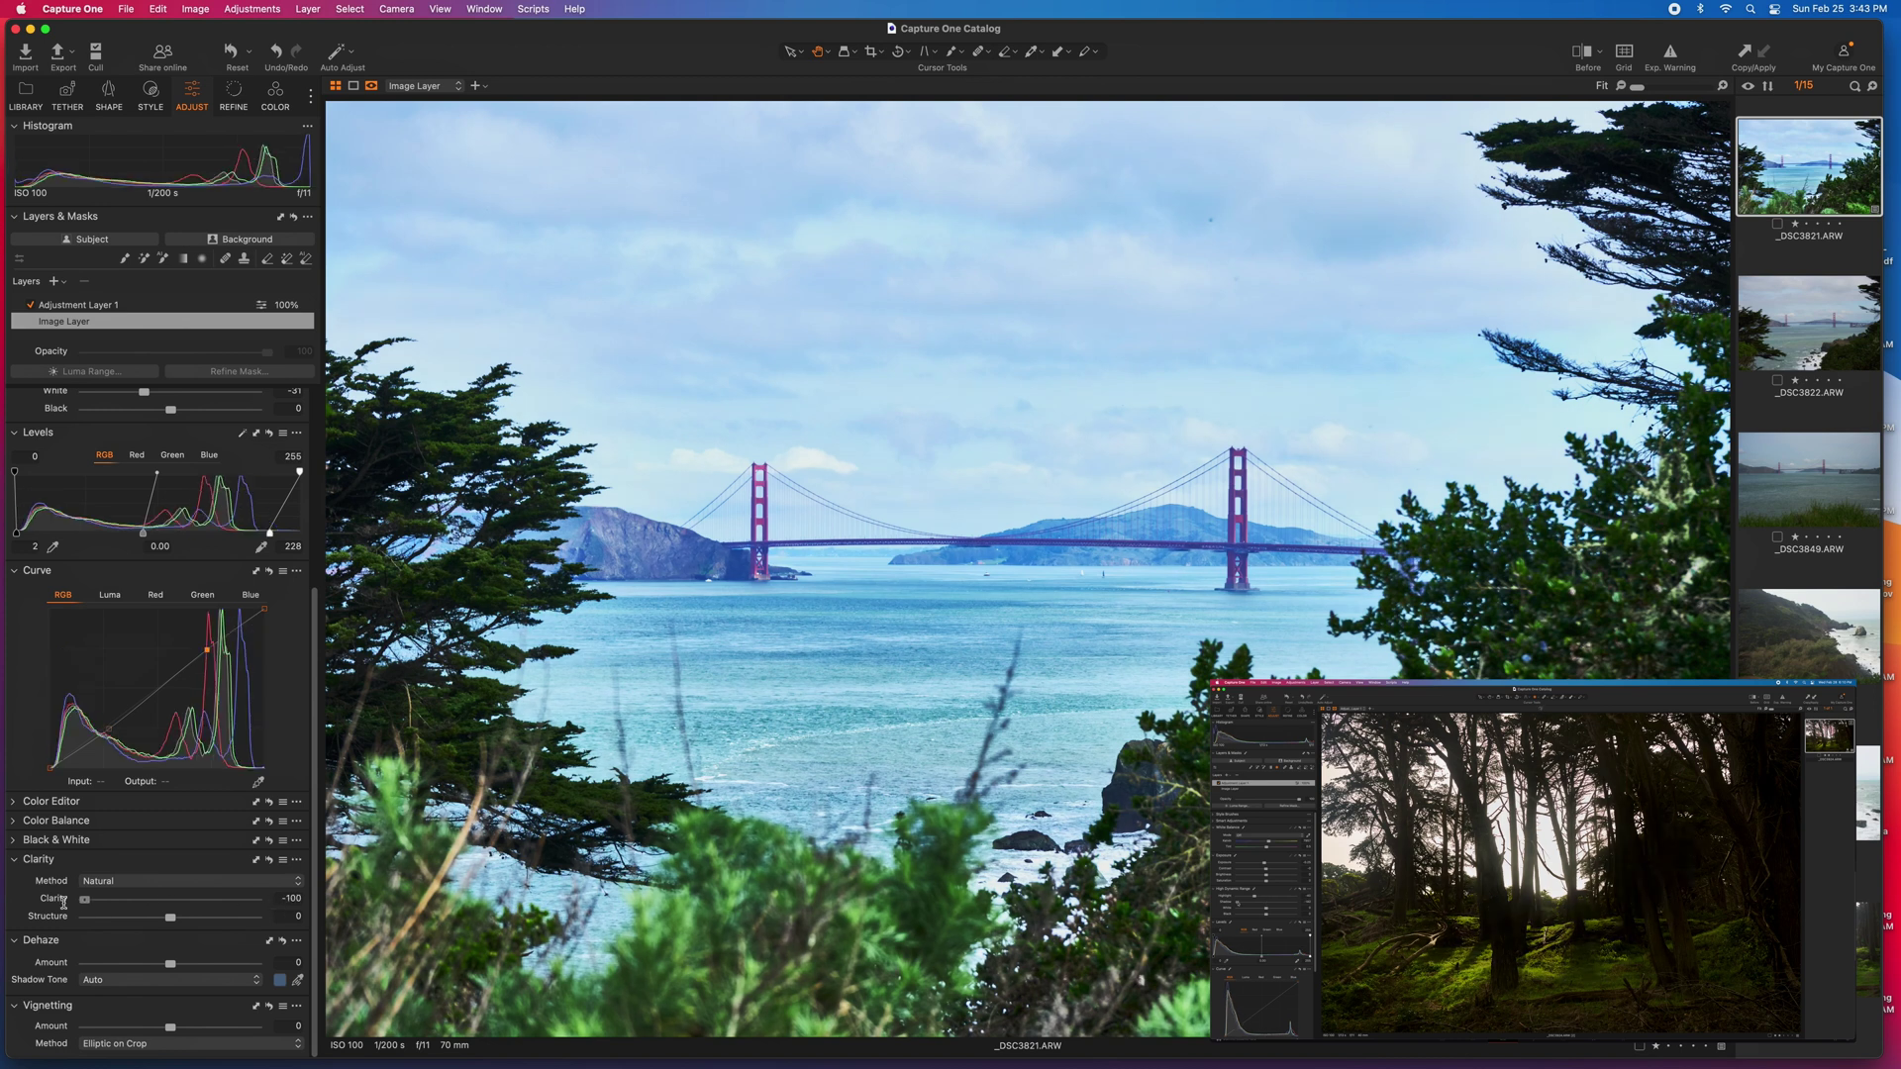
pyautogui.moveTo(63, 902); pyautogui.dragTo(162, 903)
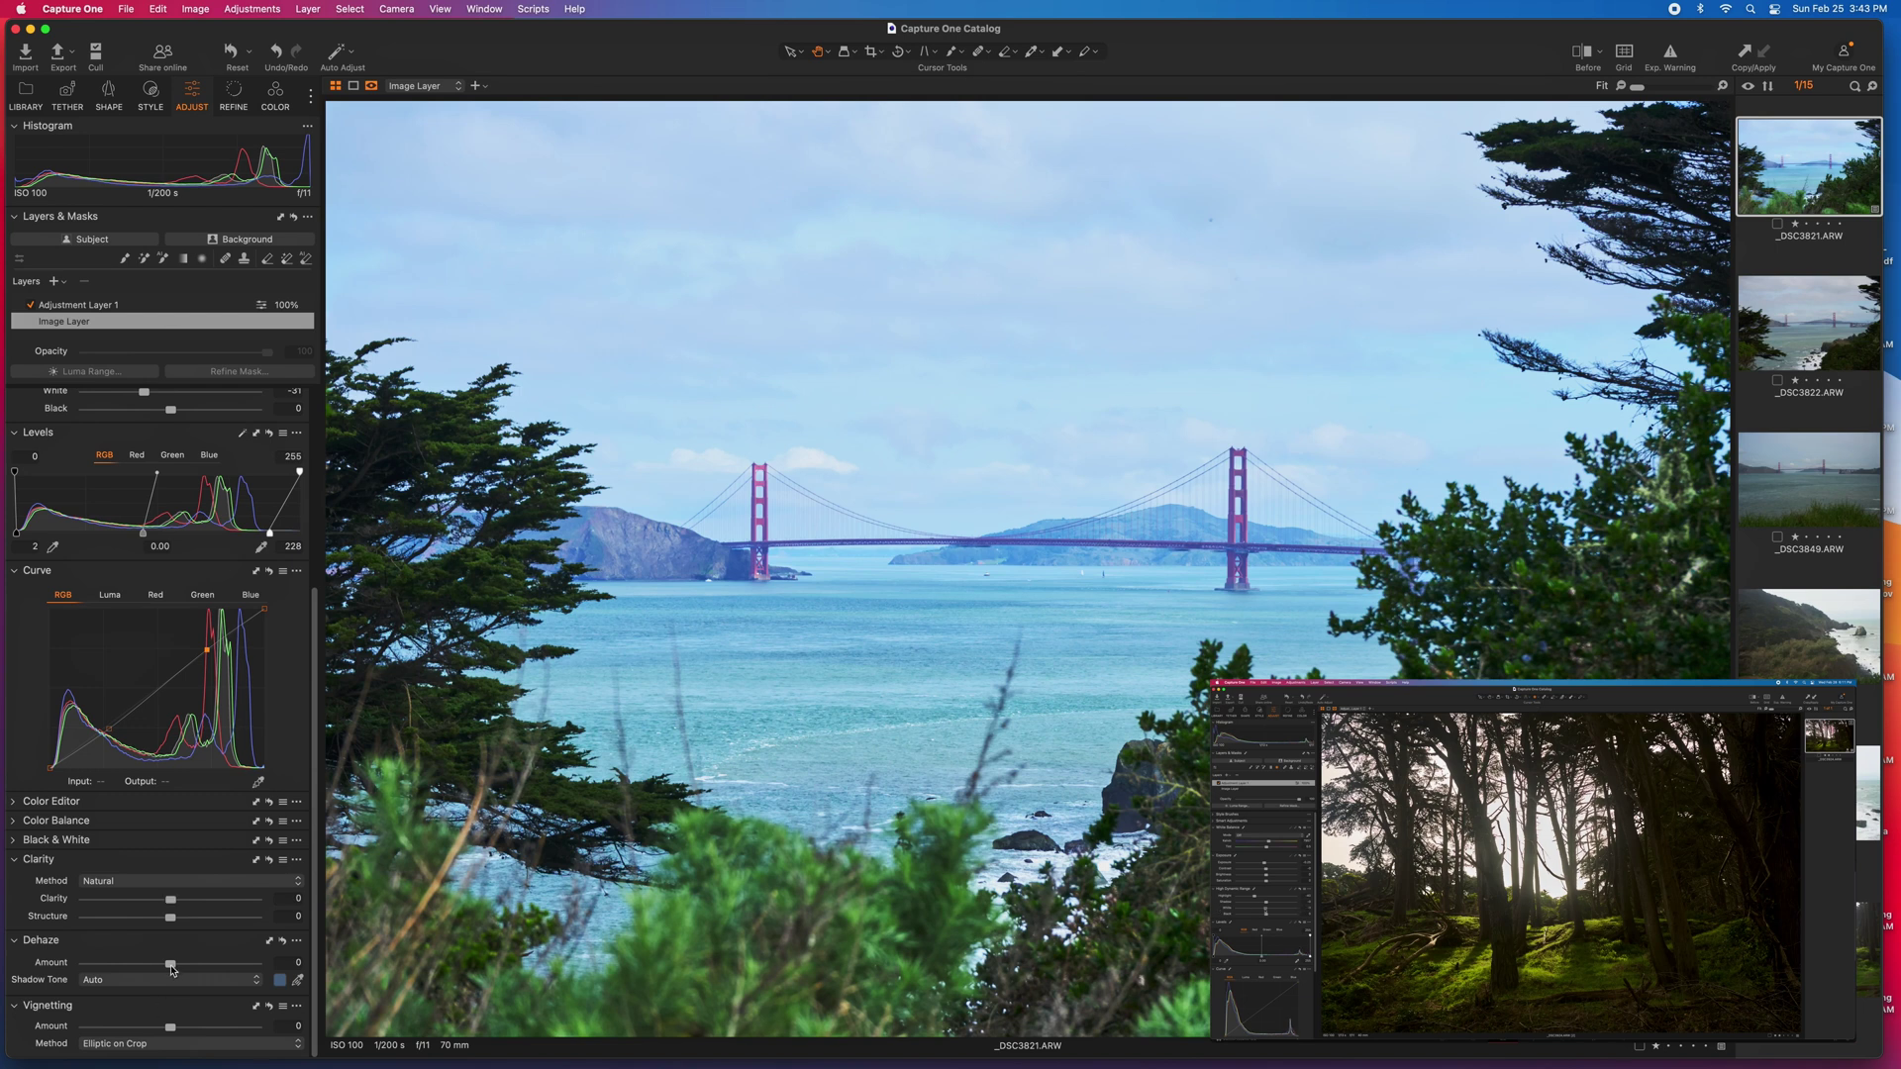
pyautogui.moveTo(171, 971)
pyautogui.mouseDown()
pyautogui.moveTo(236, 972)
pyautogui.moveTo(200, 969)
pyautogui.mouseUp()
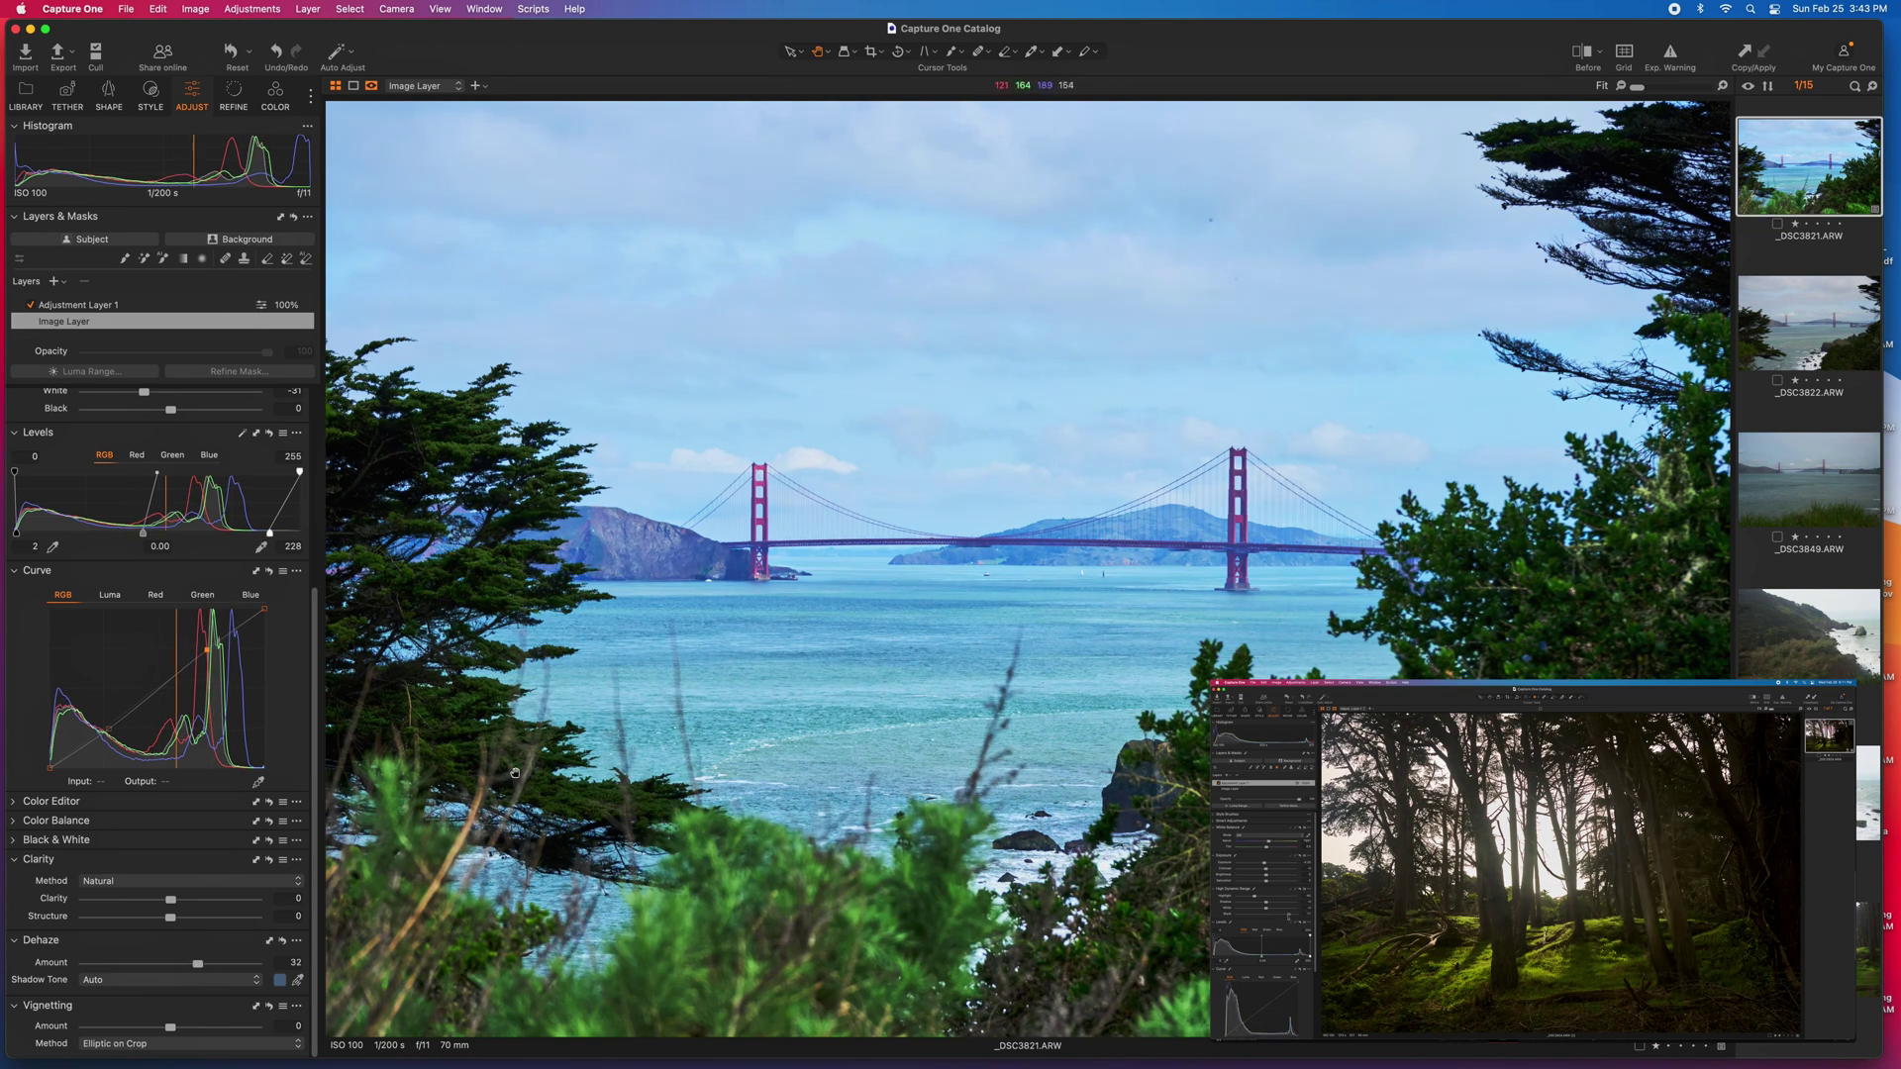
pyautogui.moveTo(196, 968); pyautogui.dragTo(192, 968)
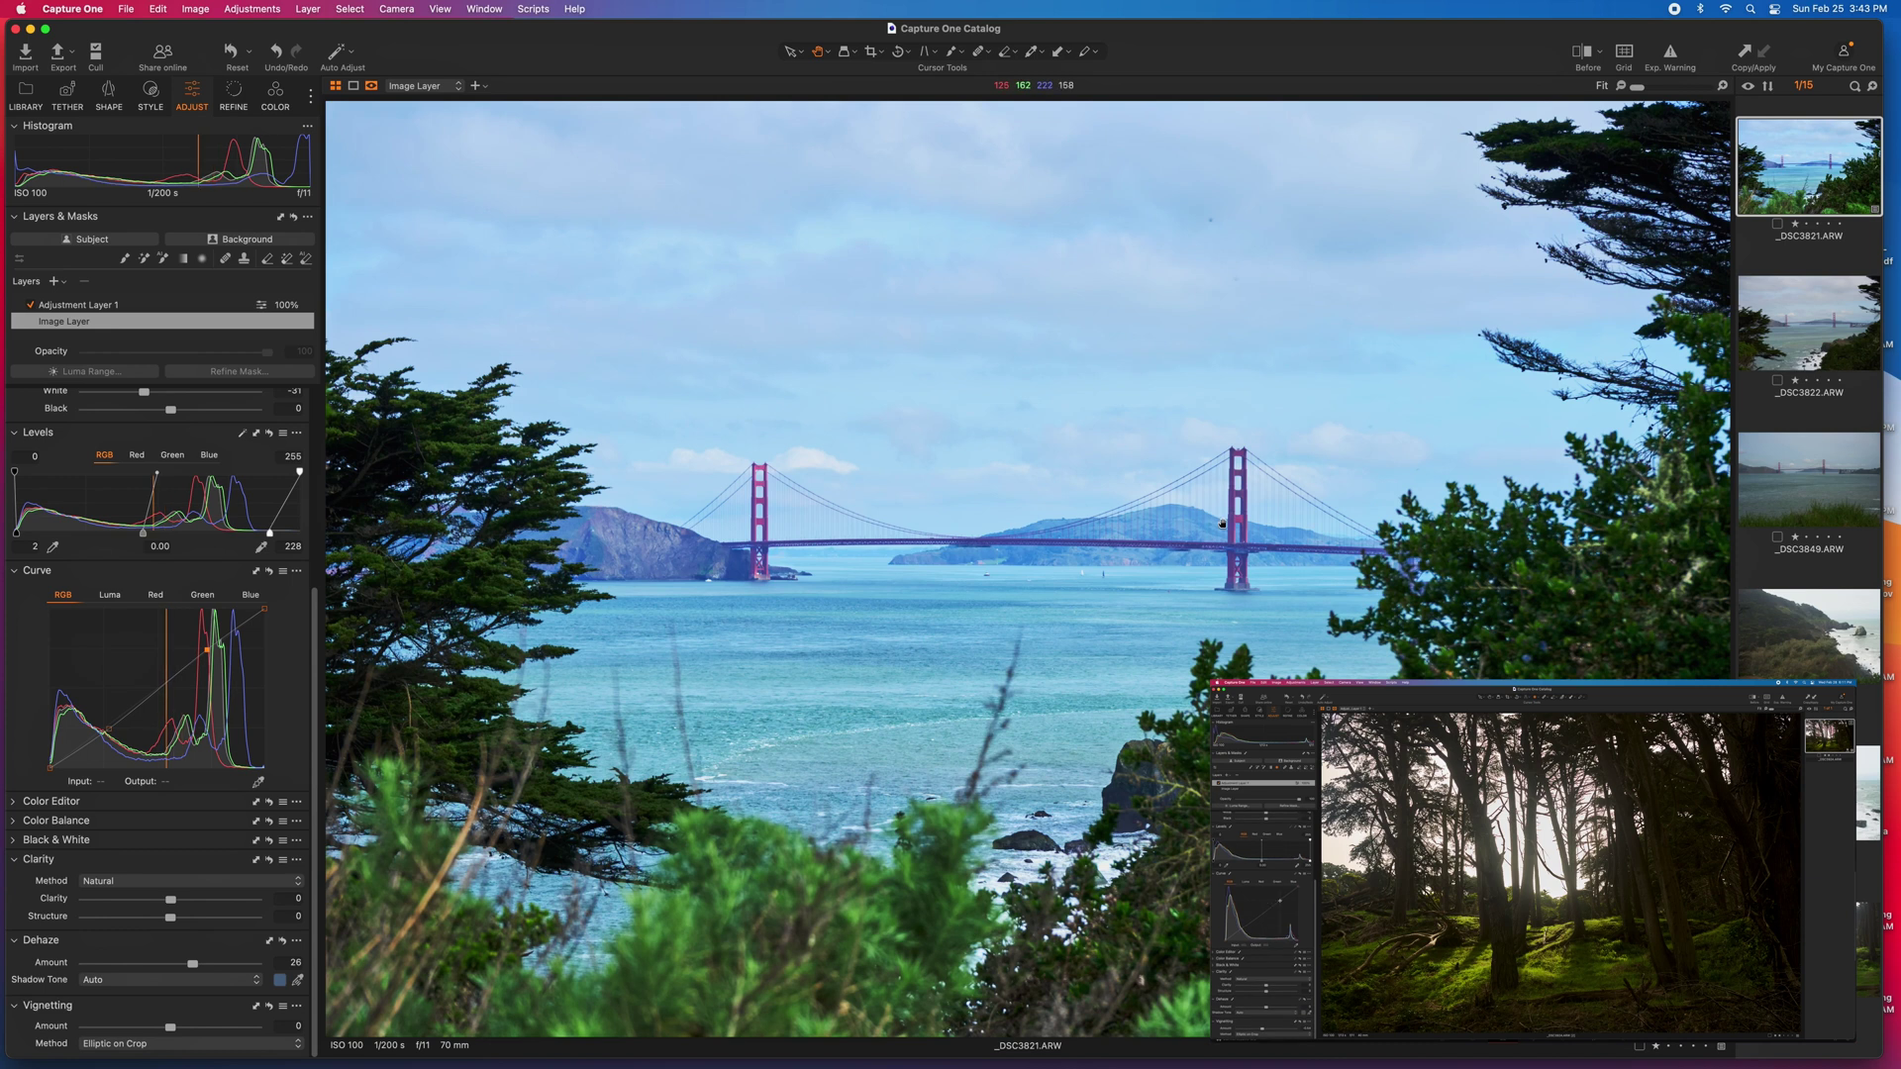
pyautogui.scroll(5, 1216, 521)
pyautogui.scroll(-3, 1222, 524)
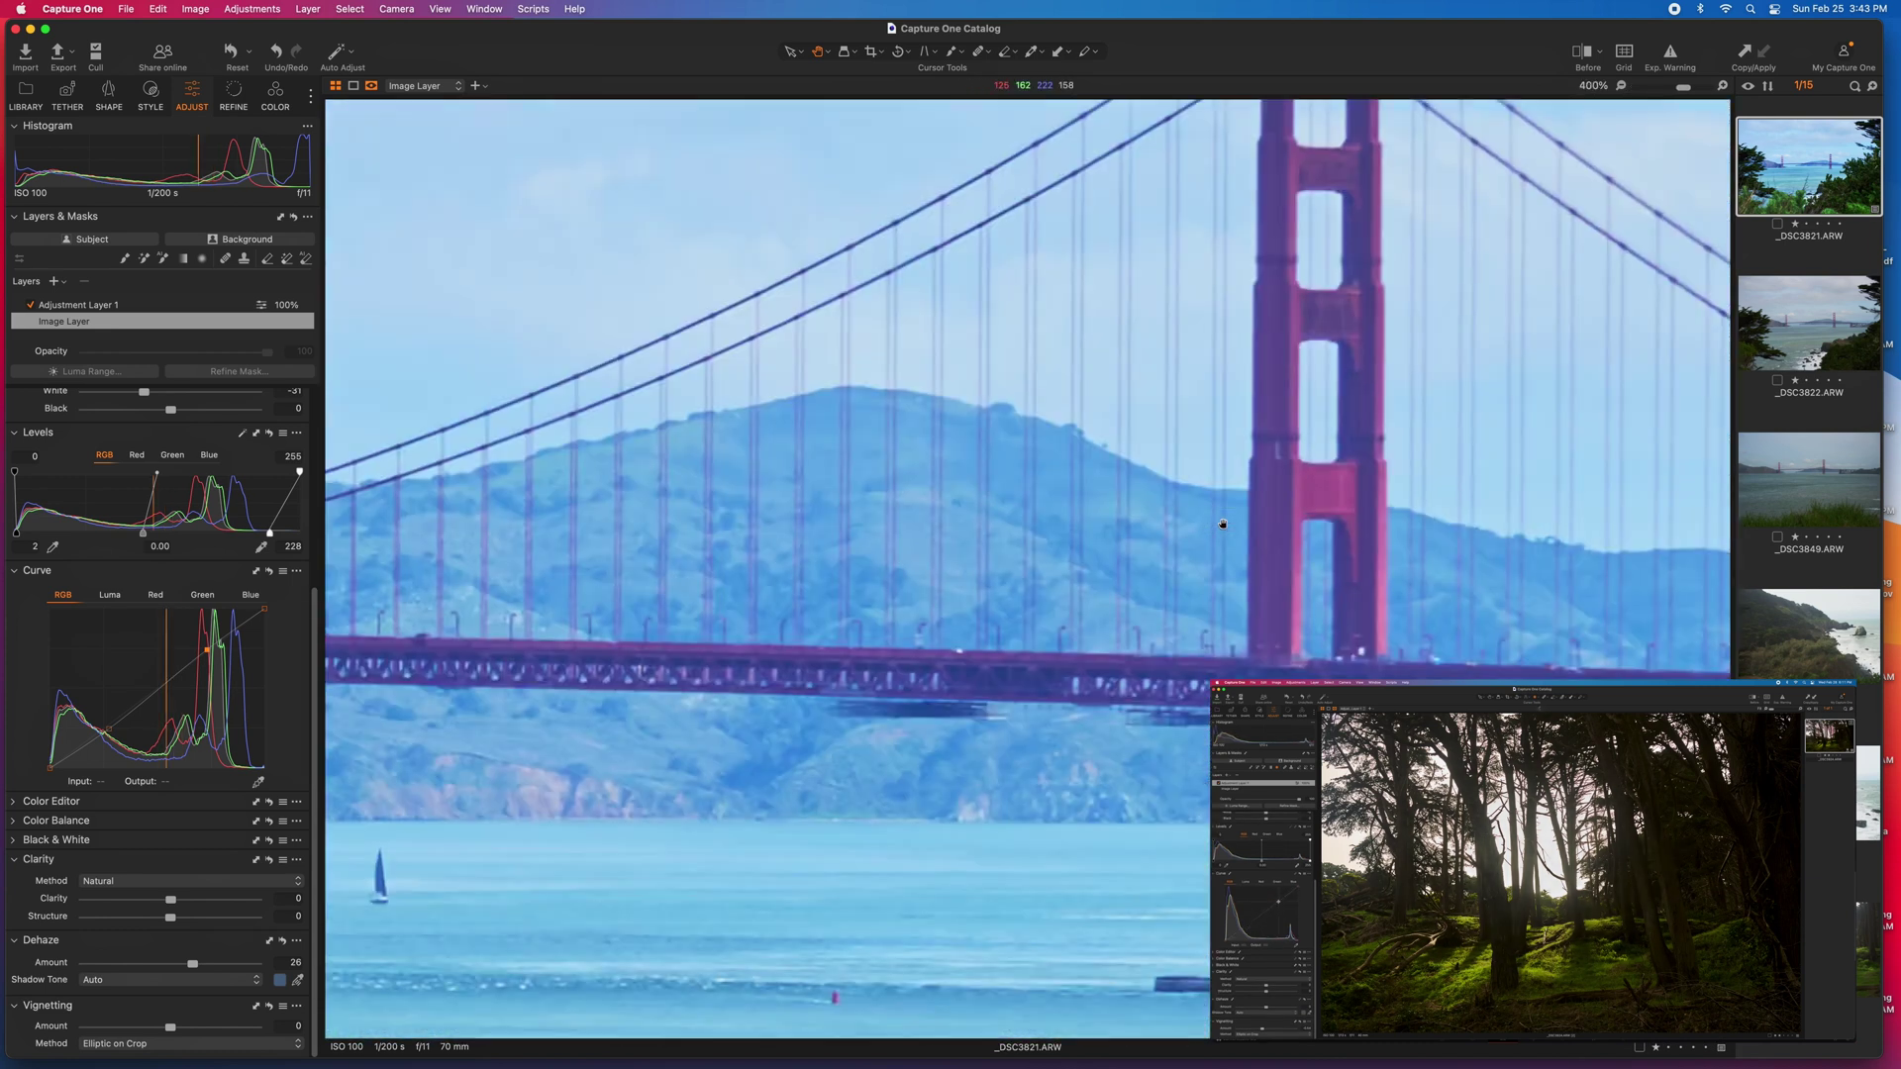
pyautogui.scroll(-2, 1222, 524)
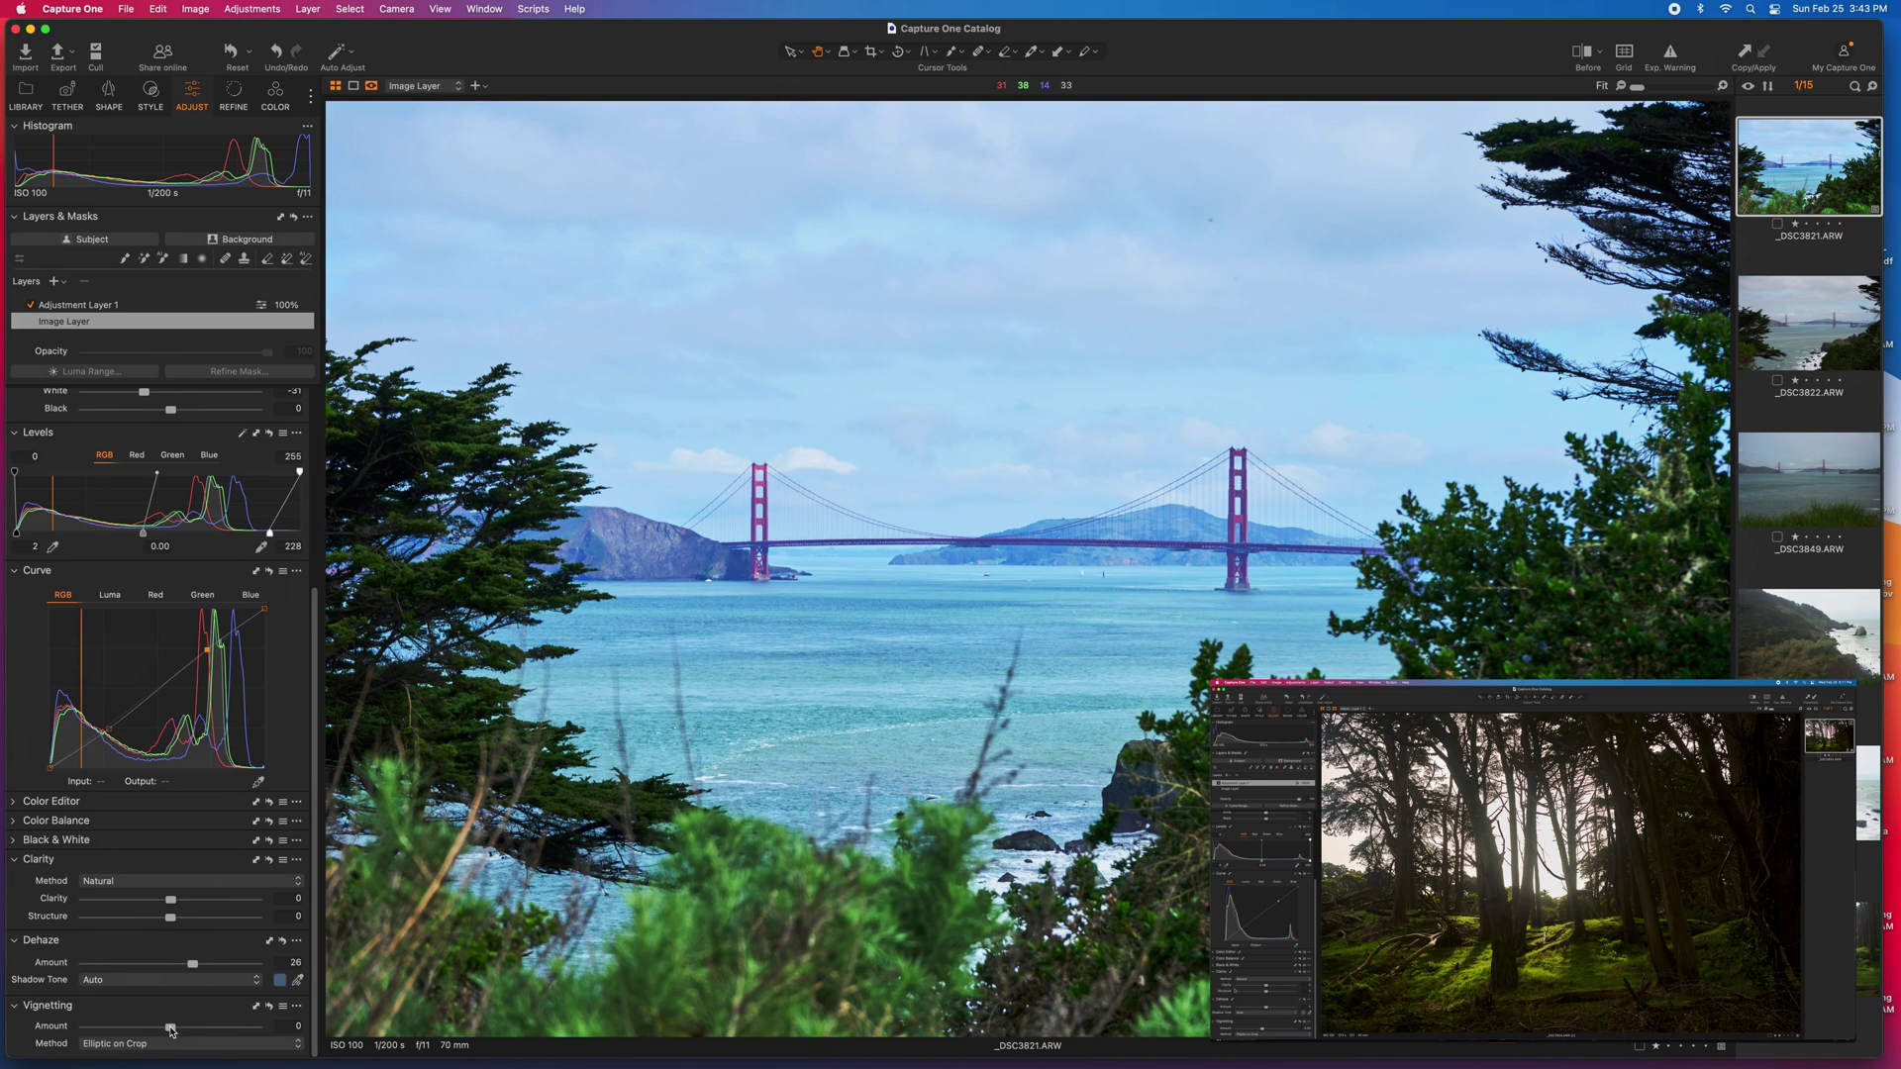
pyautogui.moveTo(170, 1029); pyautogui.dragTo(74, 1030)
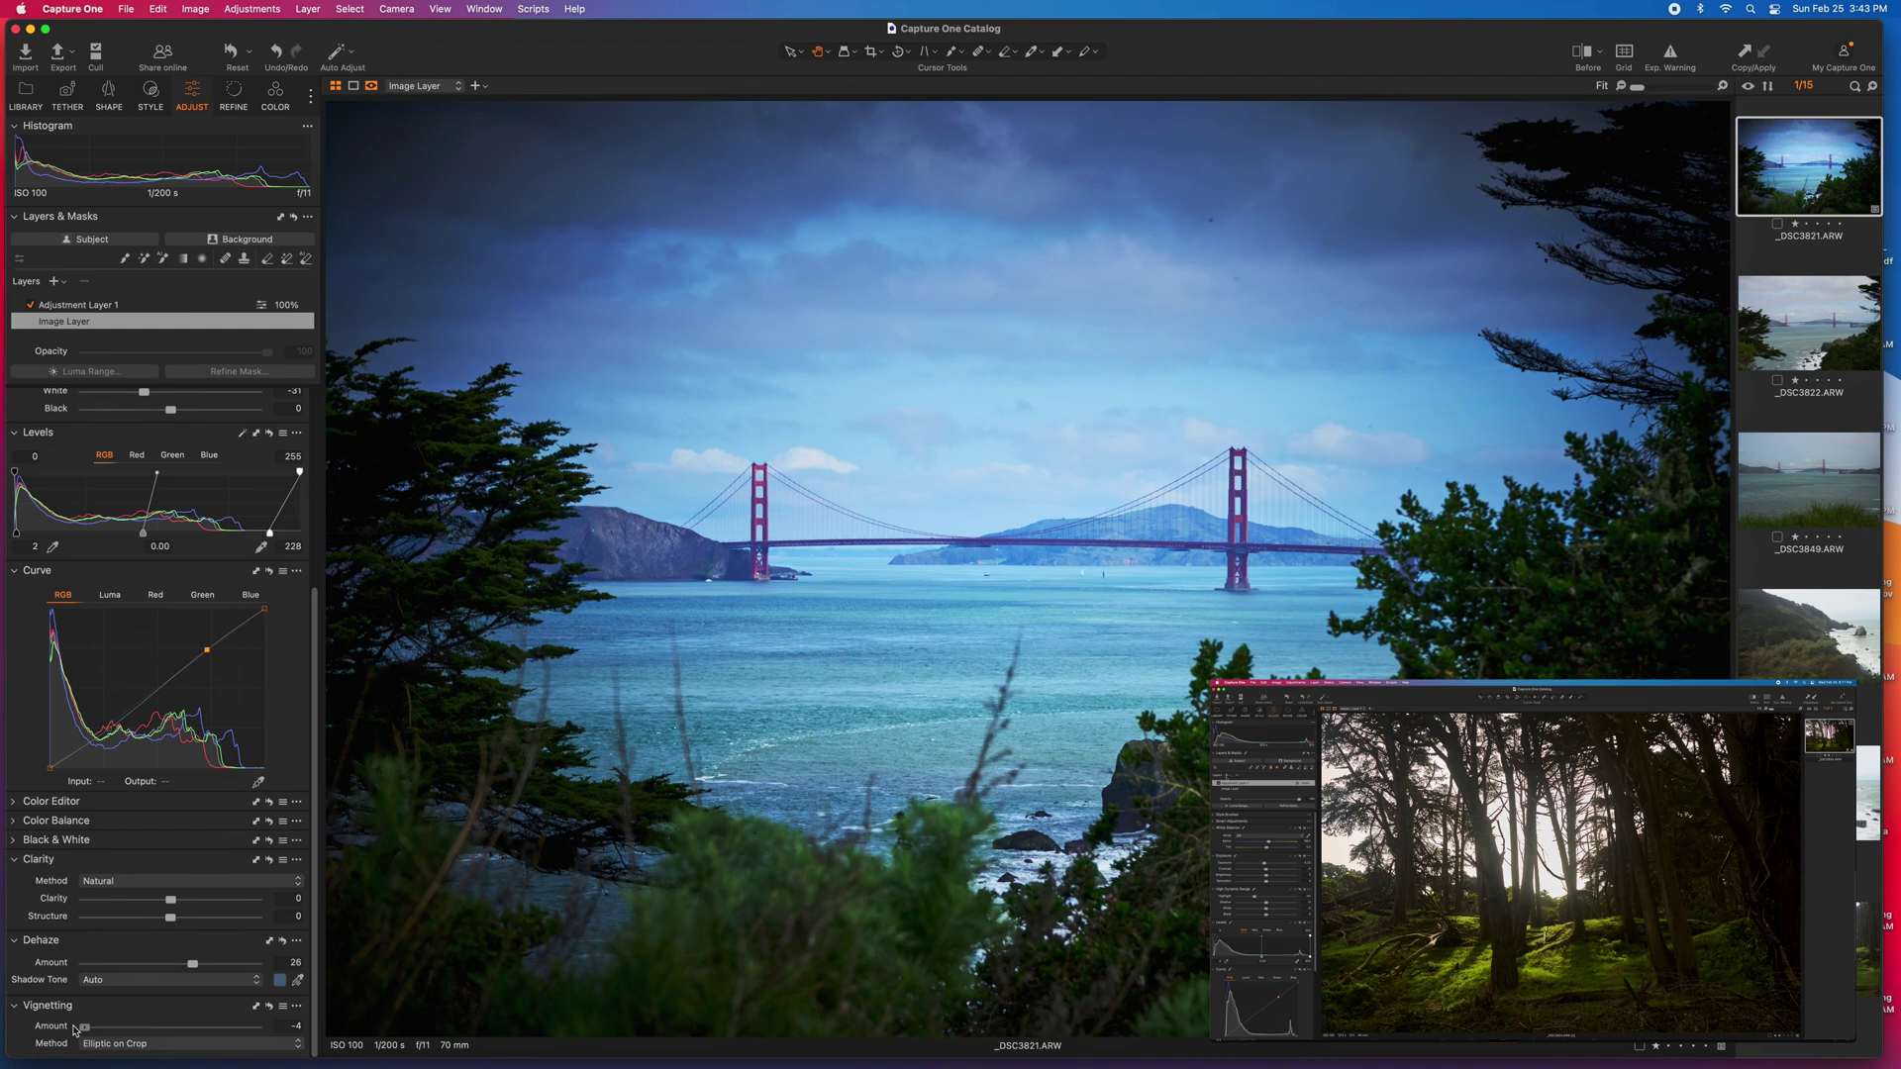
pyautogui.moveTo(74, 1031); pyautogui.dragTo(170, 1037)
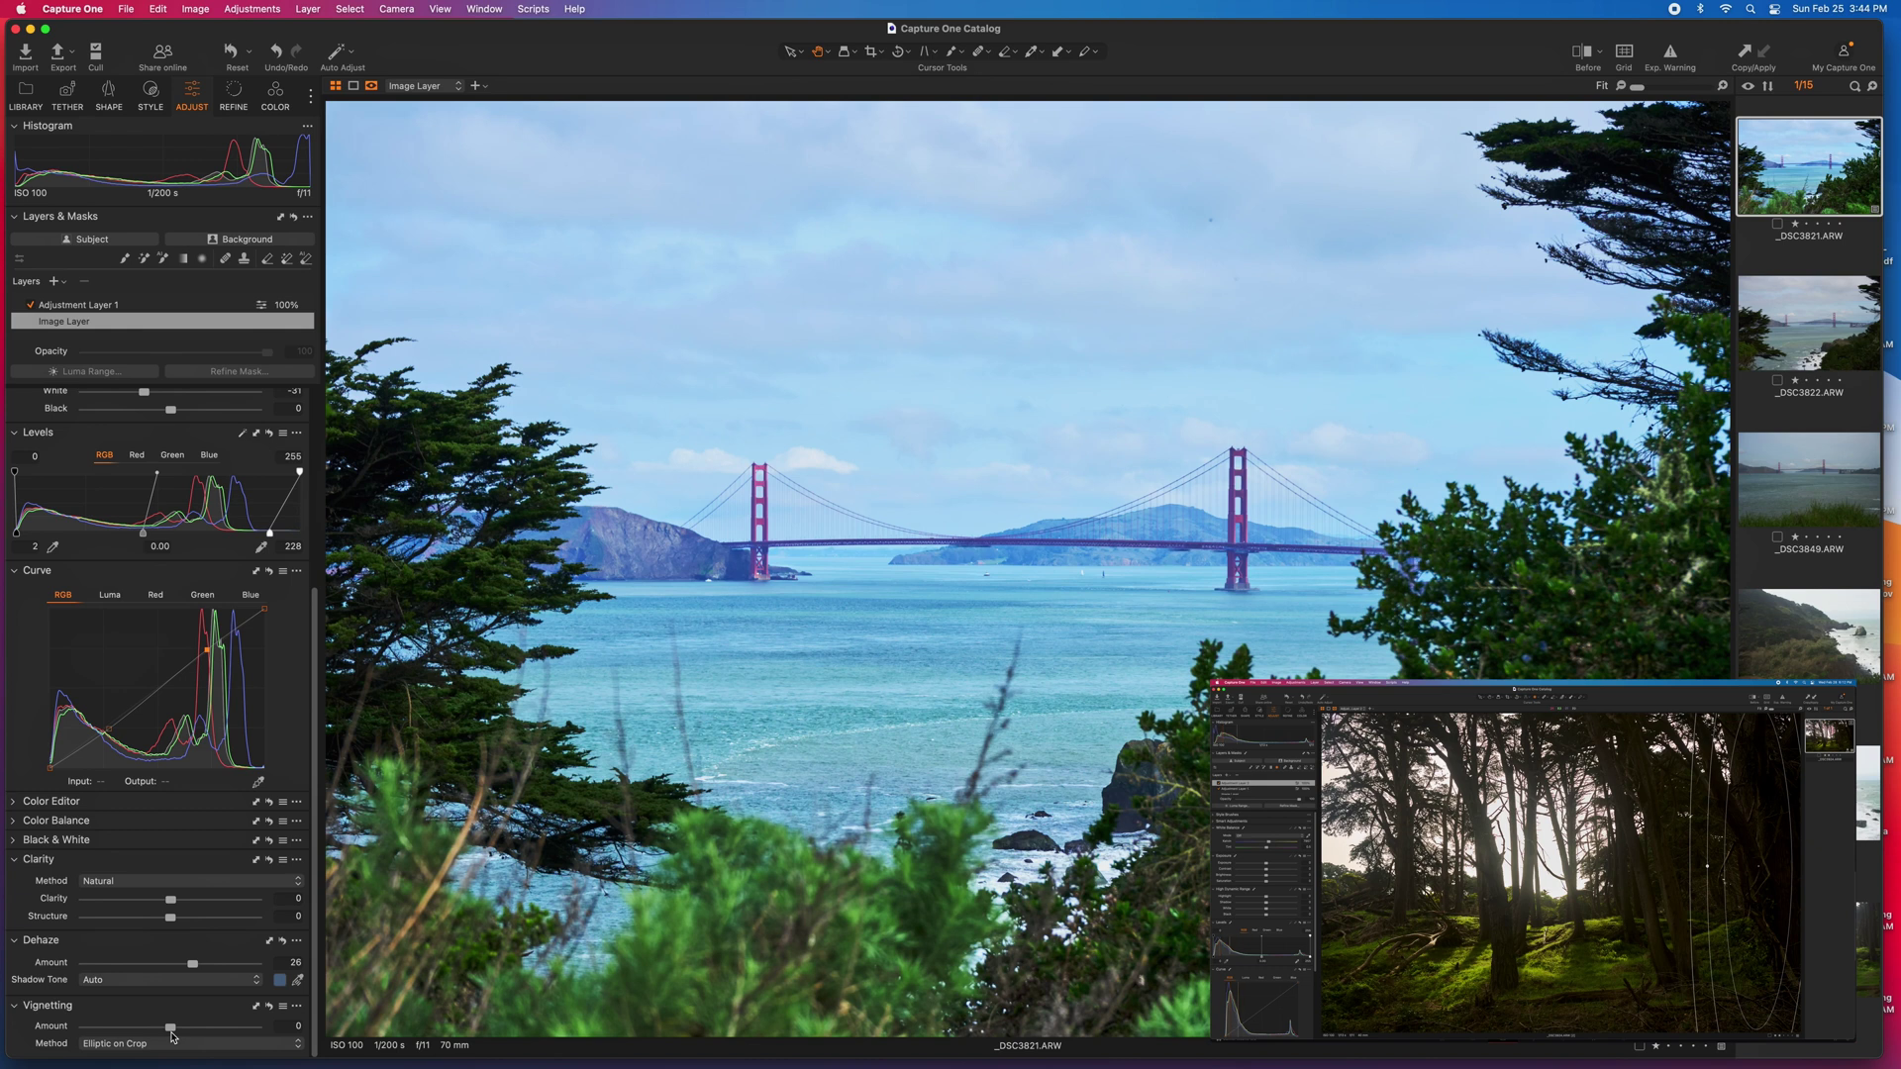
pyautogui.scroll(8, 174, 396)
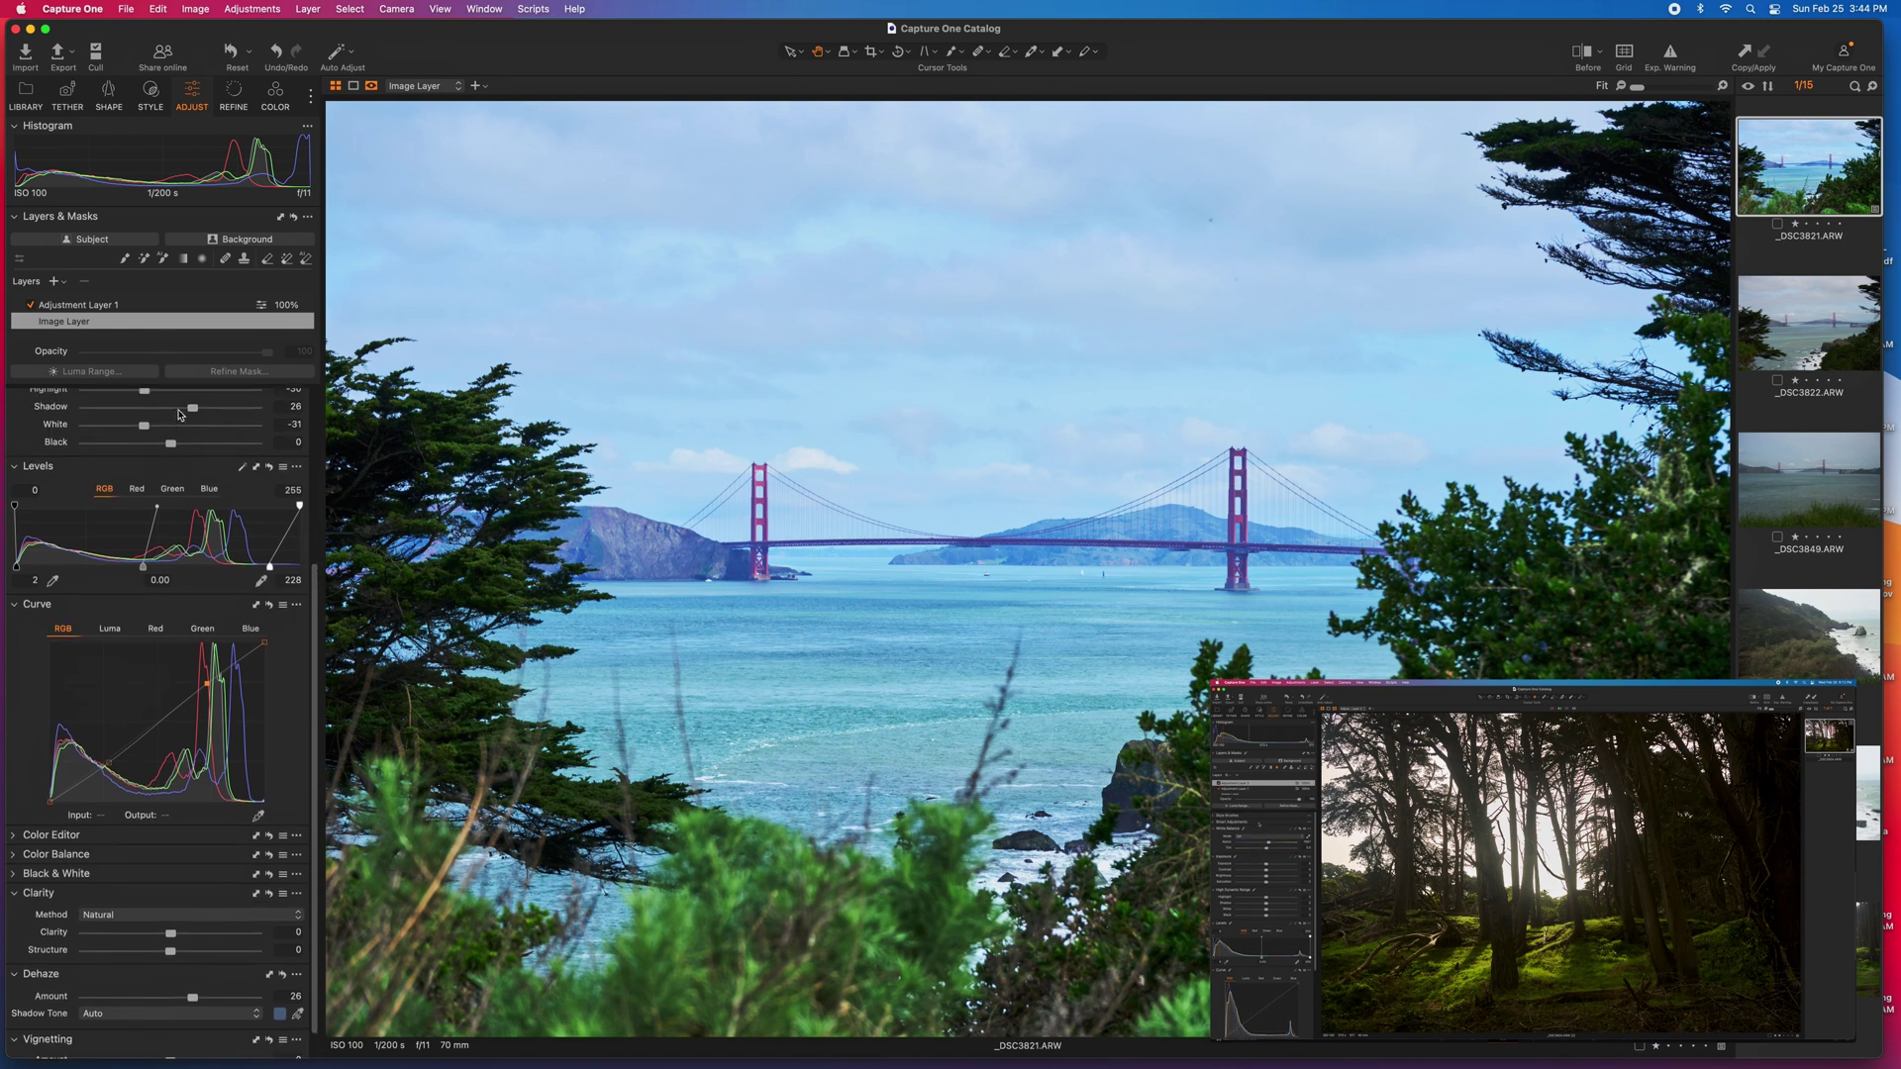
# - Select Adjustment Layer 1 and draw a top-down linear gradient mask over the sky
pyautogui.scroll(2, 179, 414)
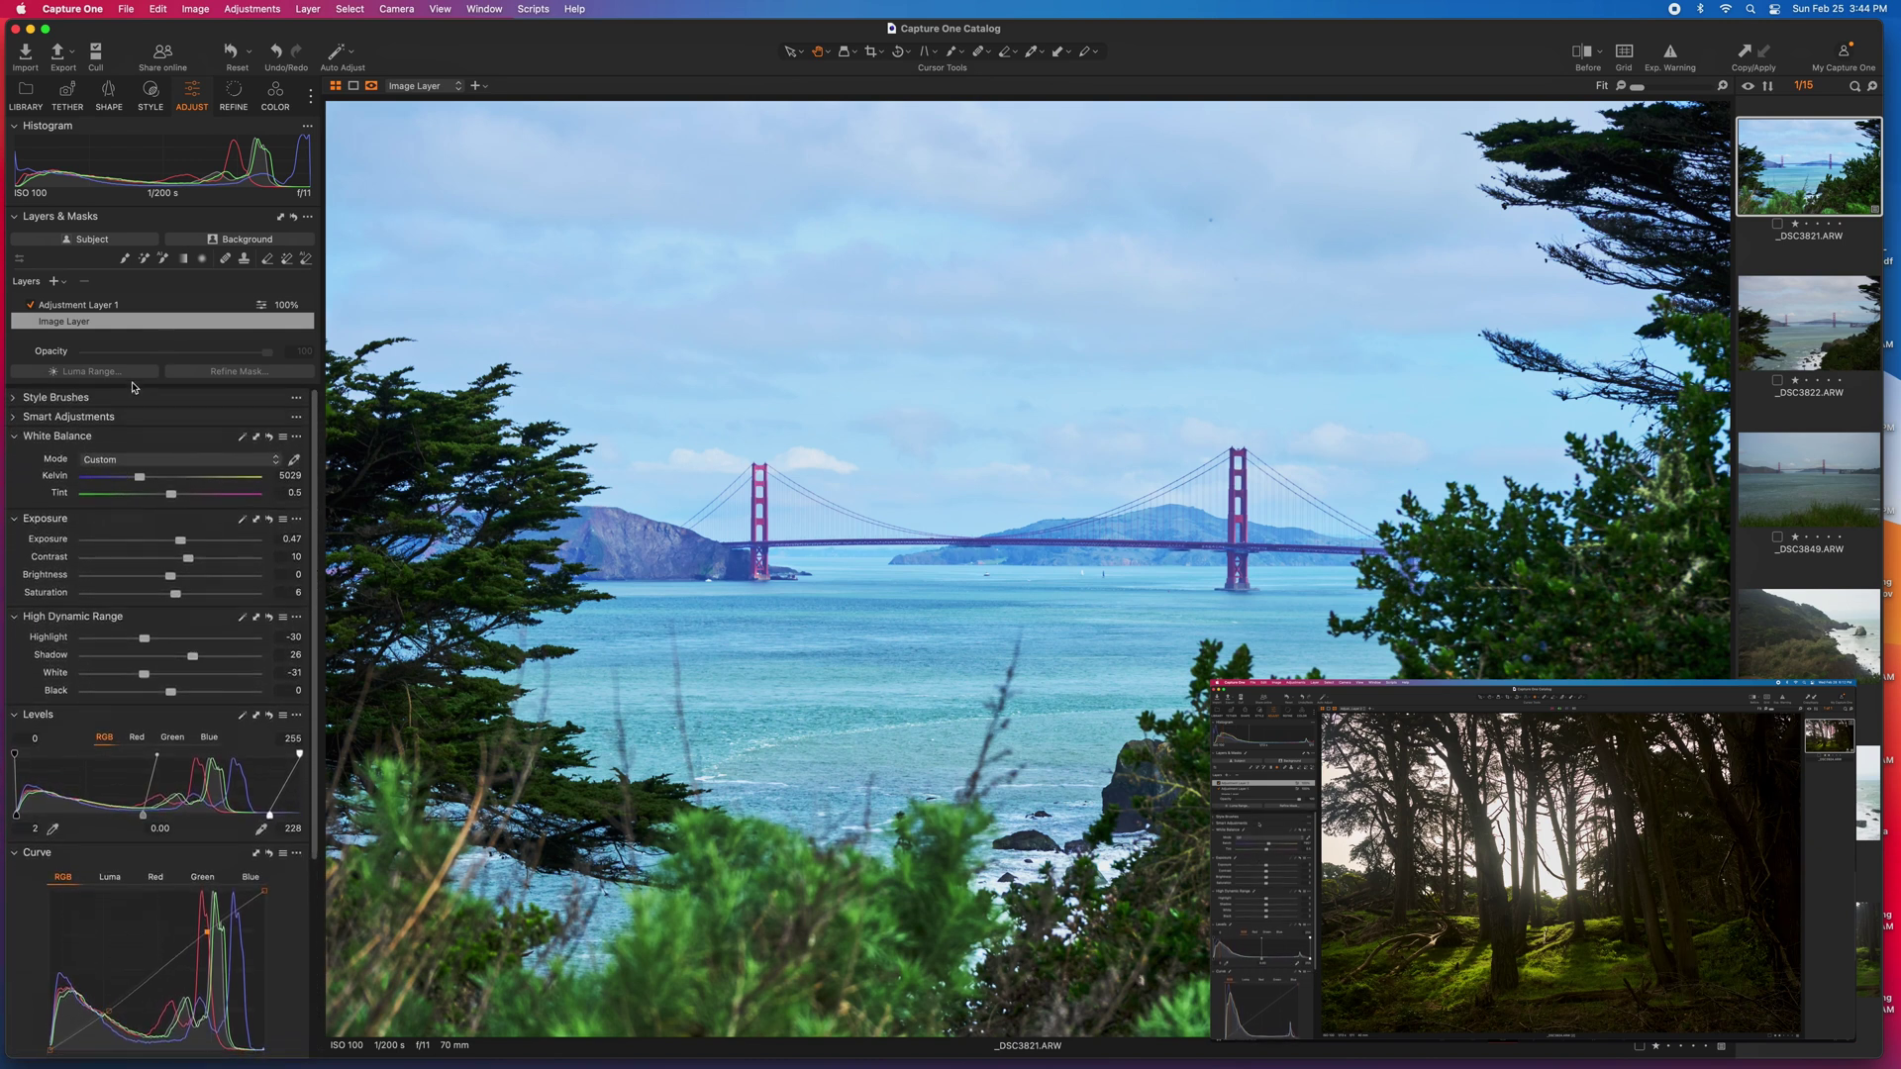
pyautogui.click(124, 306)
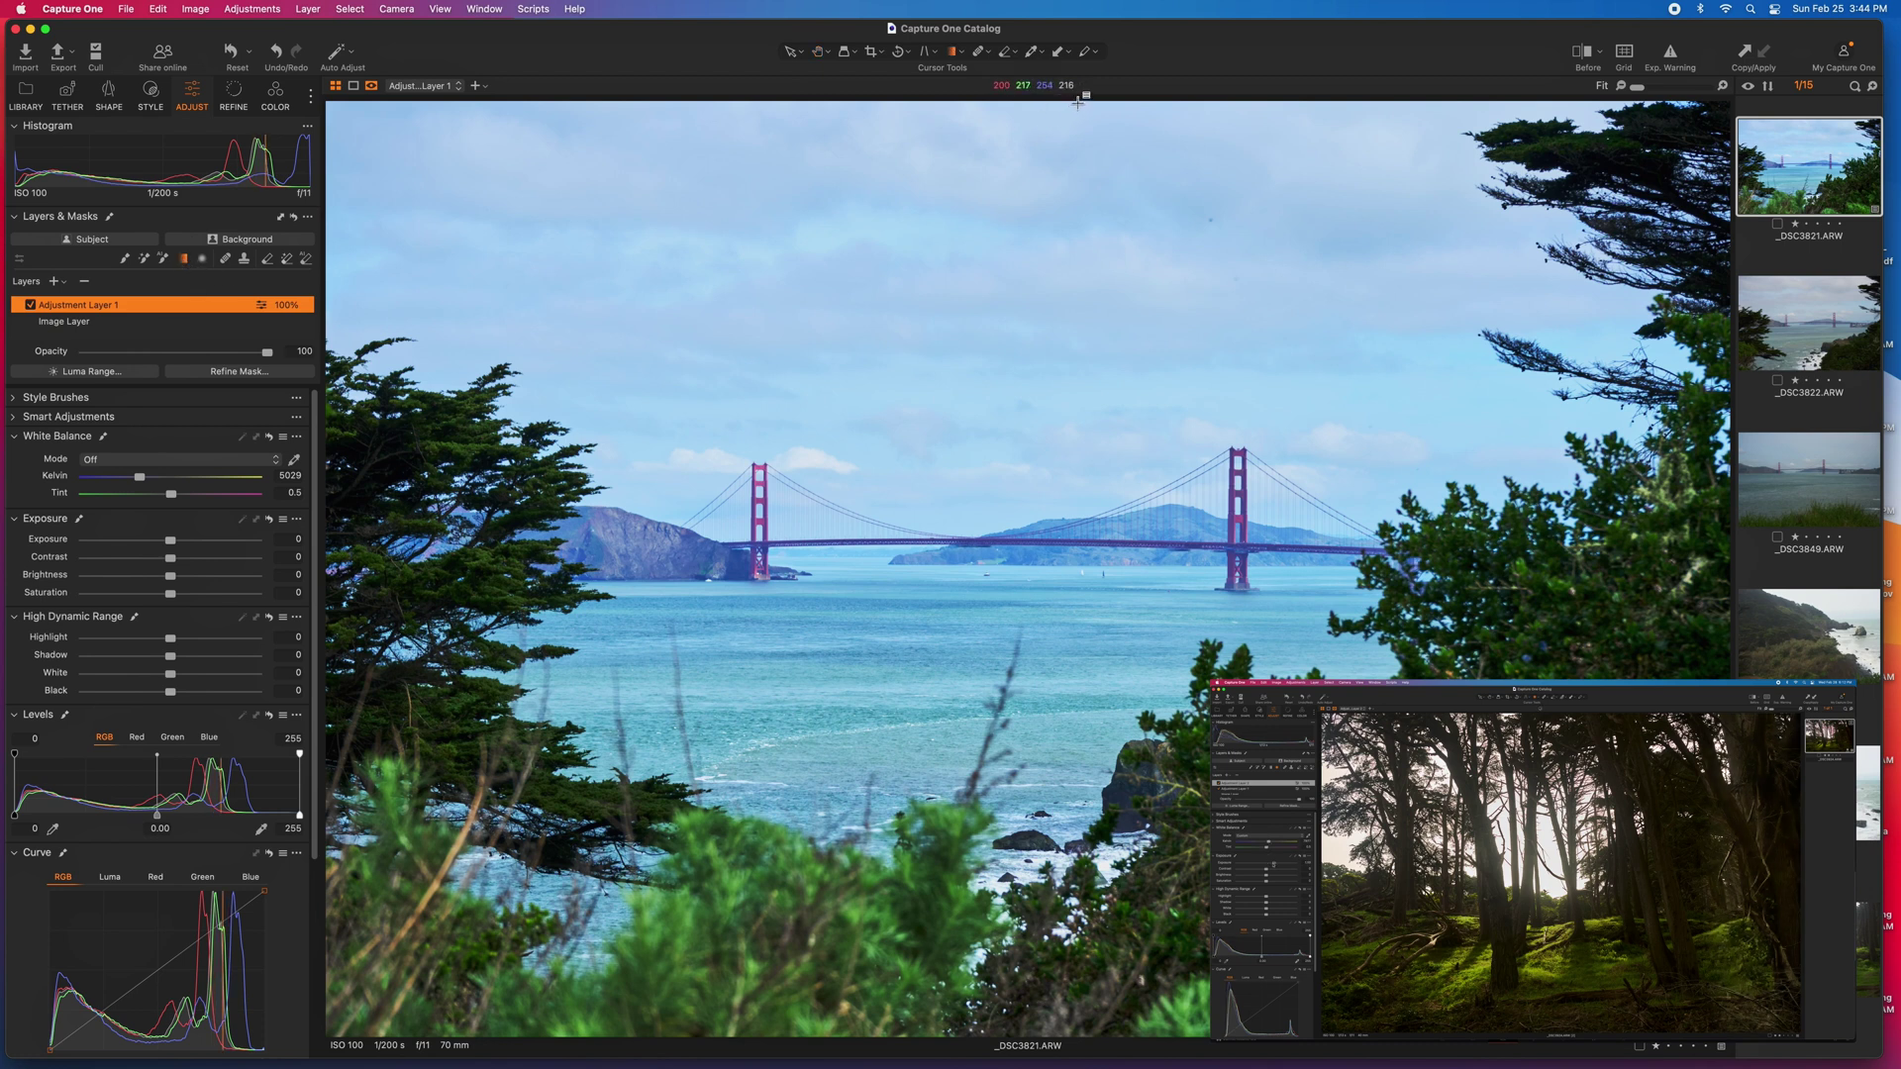
pyautogui.moveTo(1079, 103); pyautogui.dragTo(993, 706)
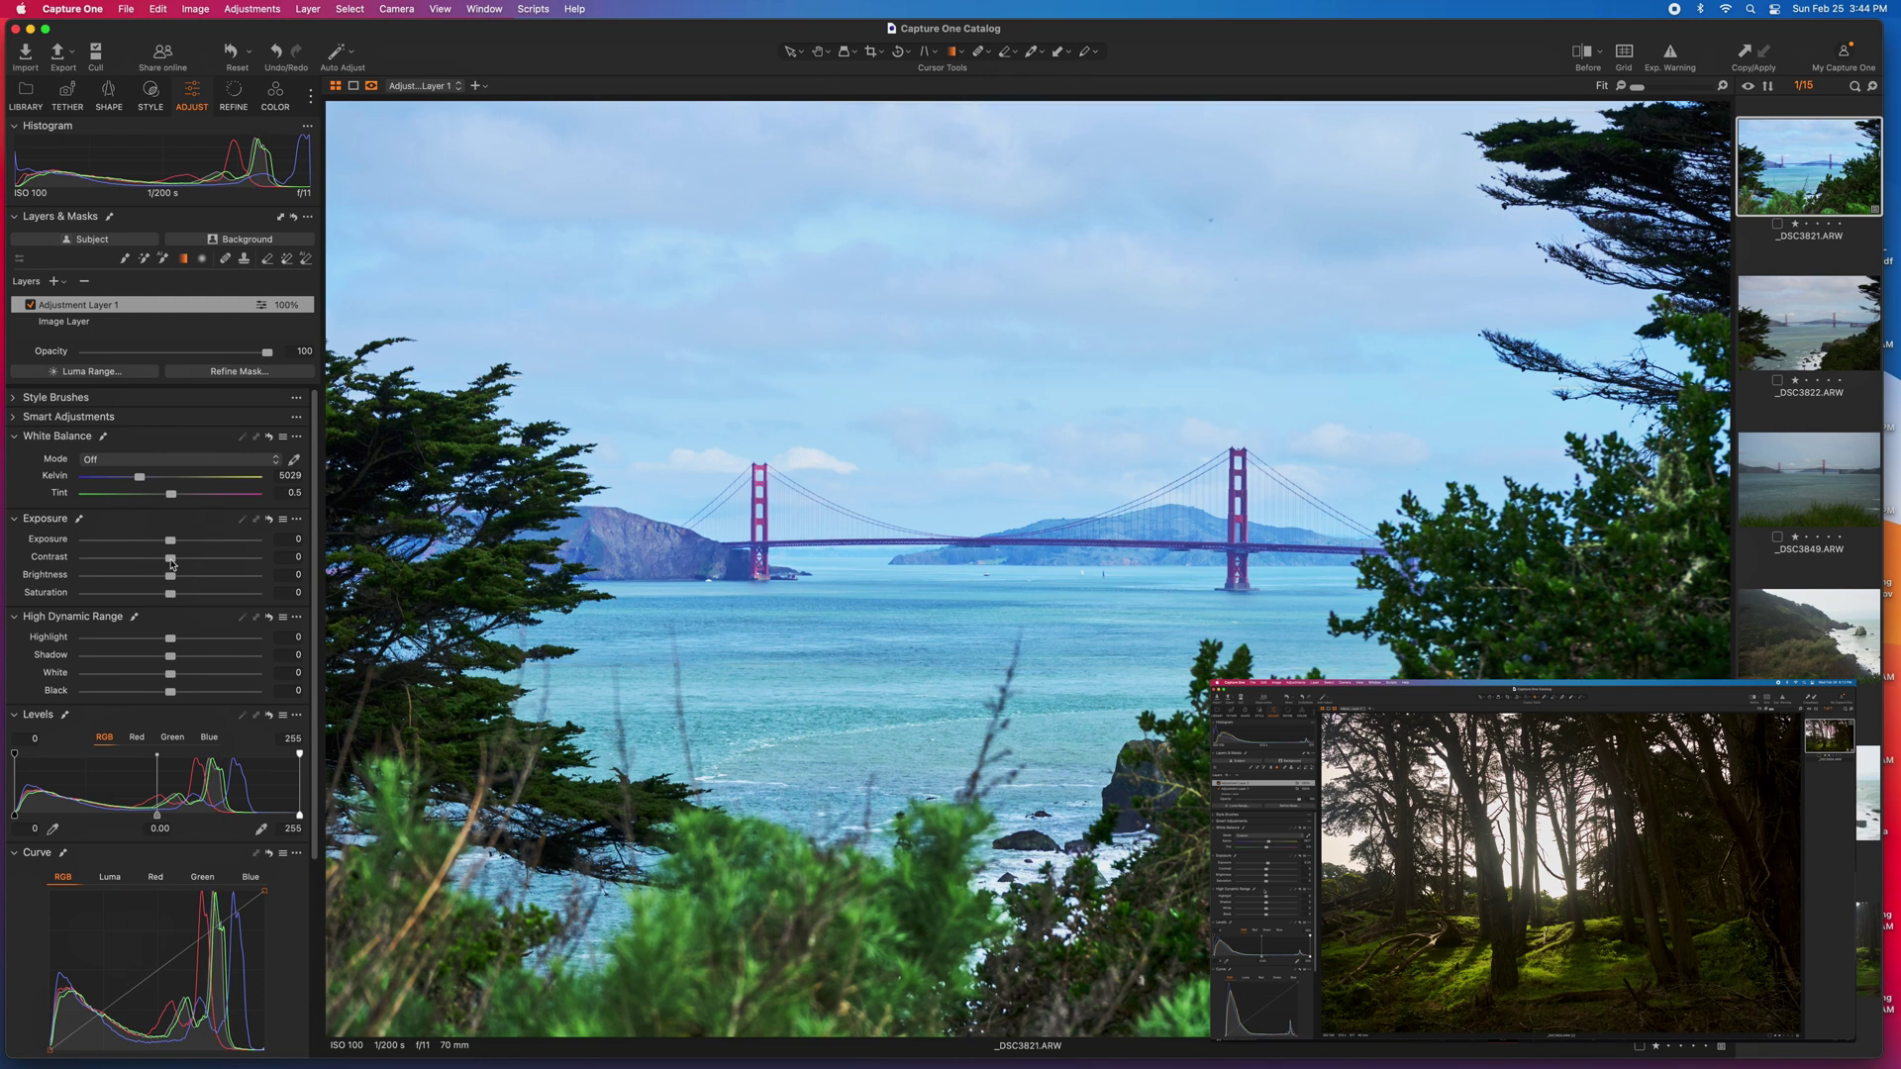
# - Darken the masked sky: lower contrast, exposure −1.24, saturation 11, levels white point 208; add Adjustment Layer 2
pyautogui.moveTo(171, 561)
pyautogui.mouseDown()
pyautogui.moveTo(119, 562)
pyautogui.moveTo(171, 561)
pyautogui.mouseUp()
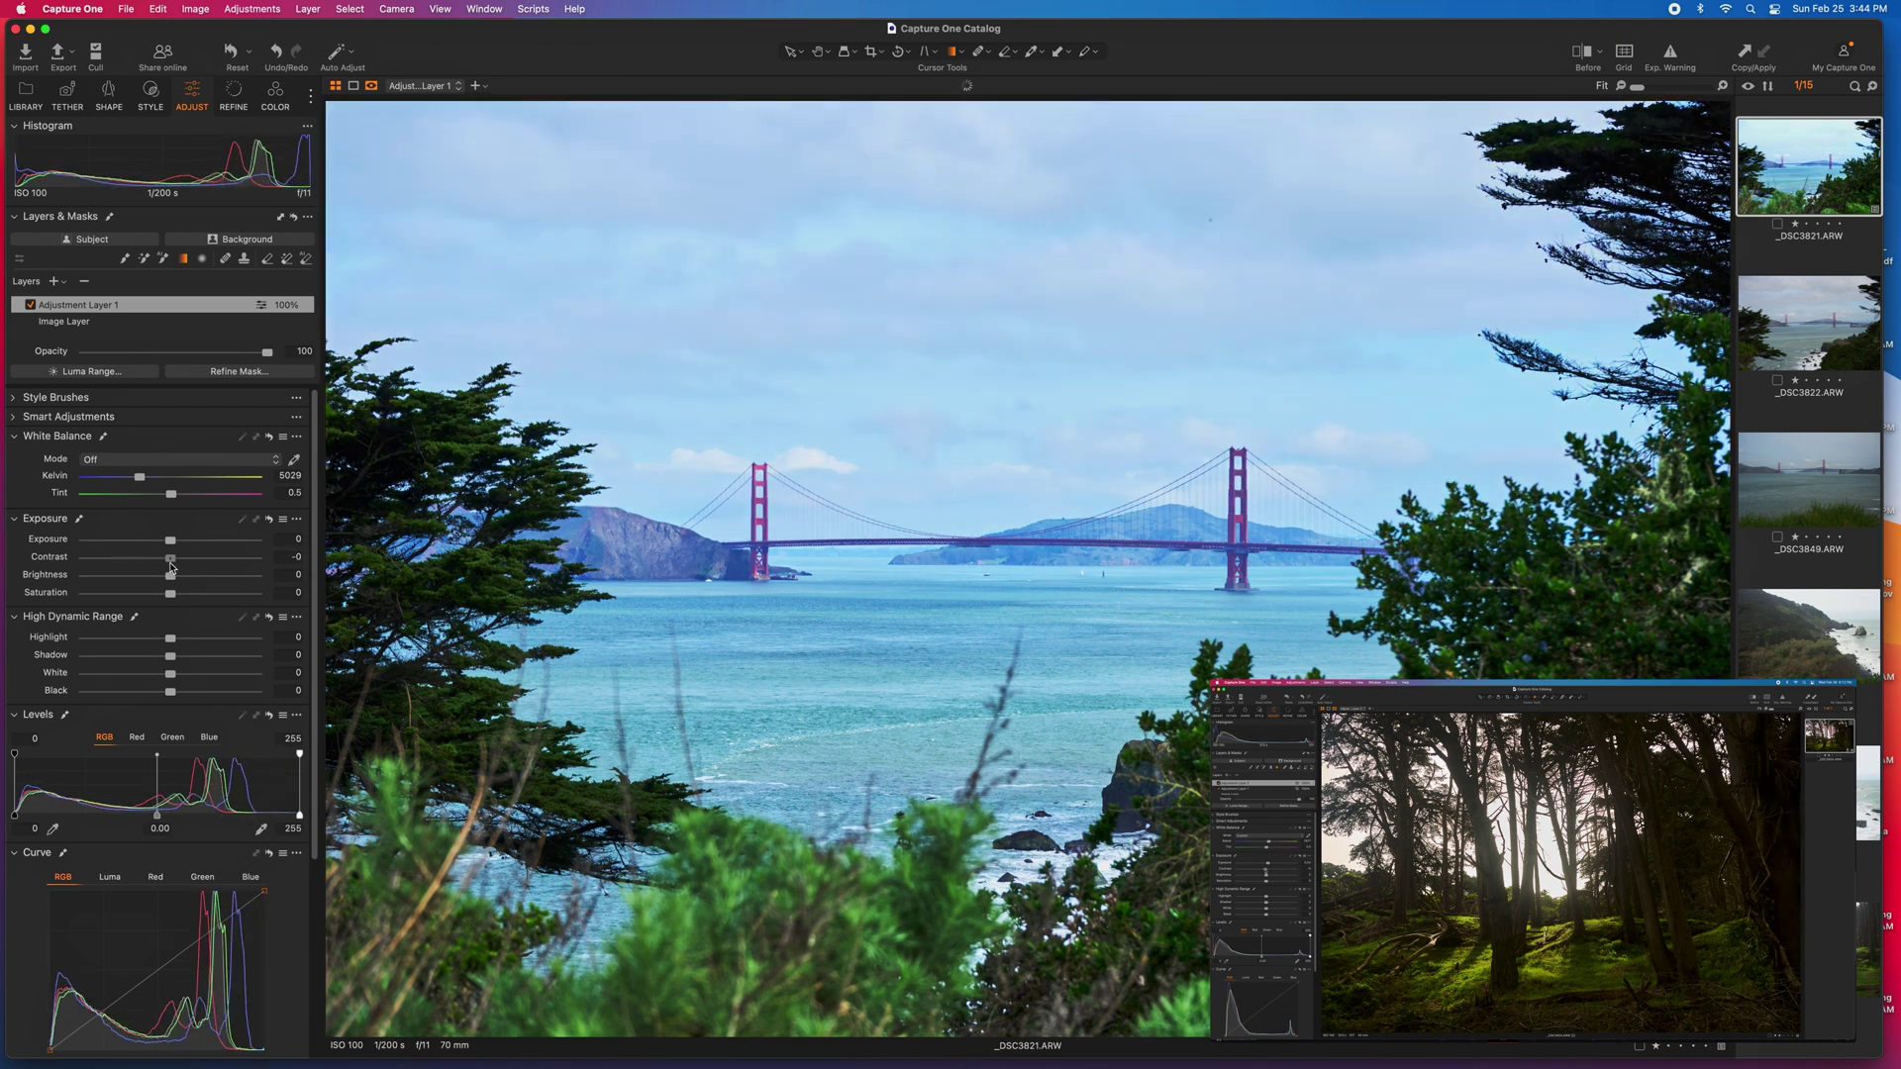
pyautogui.moveTo(170, 539); pyautogui.dragTo(146, 543)
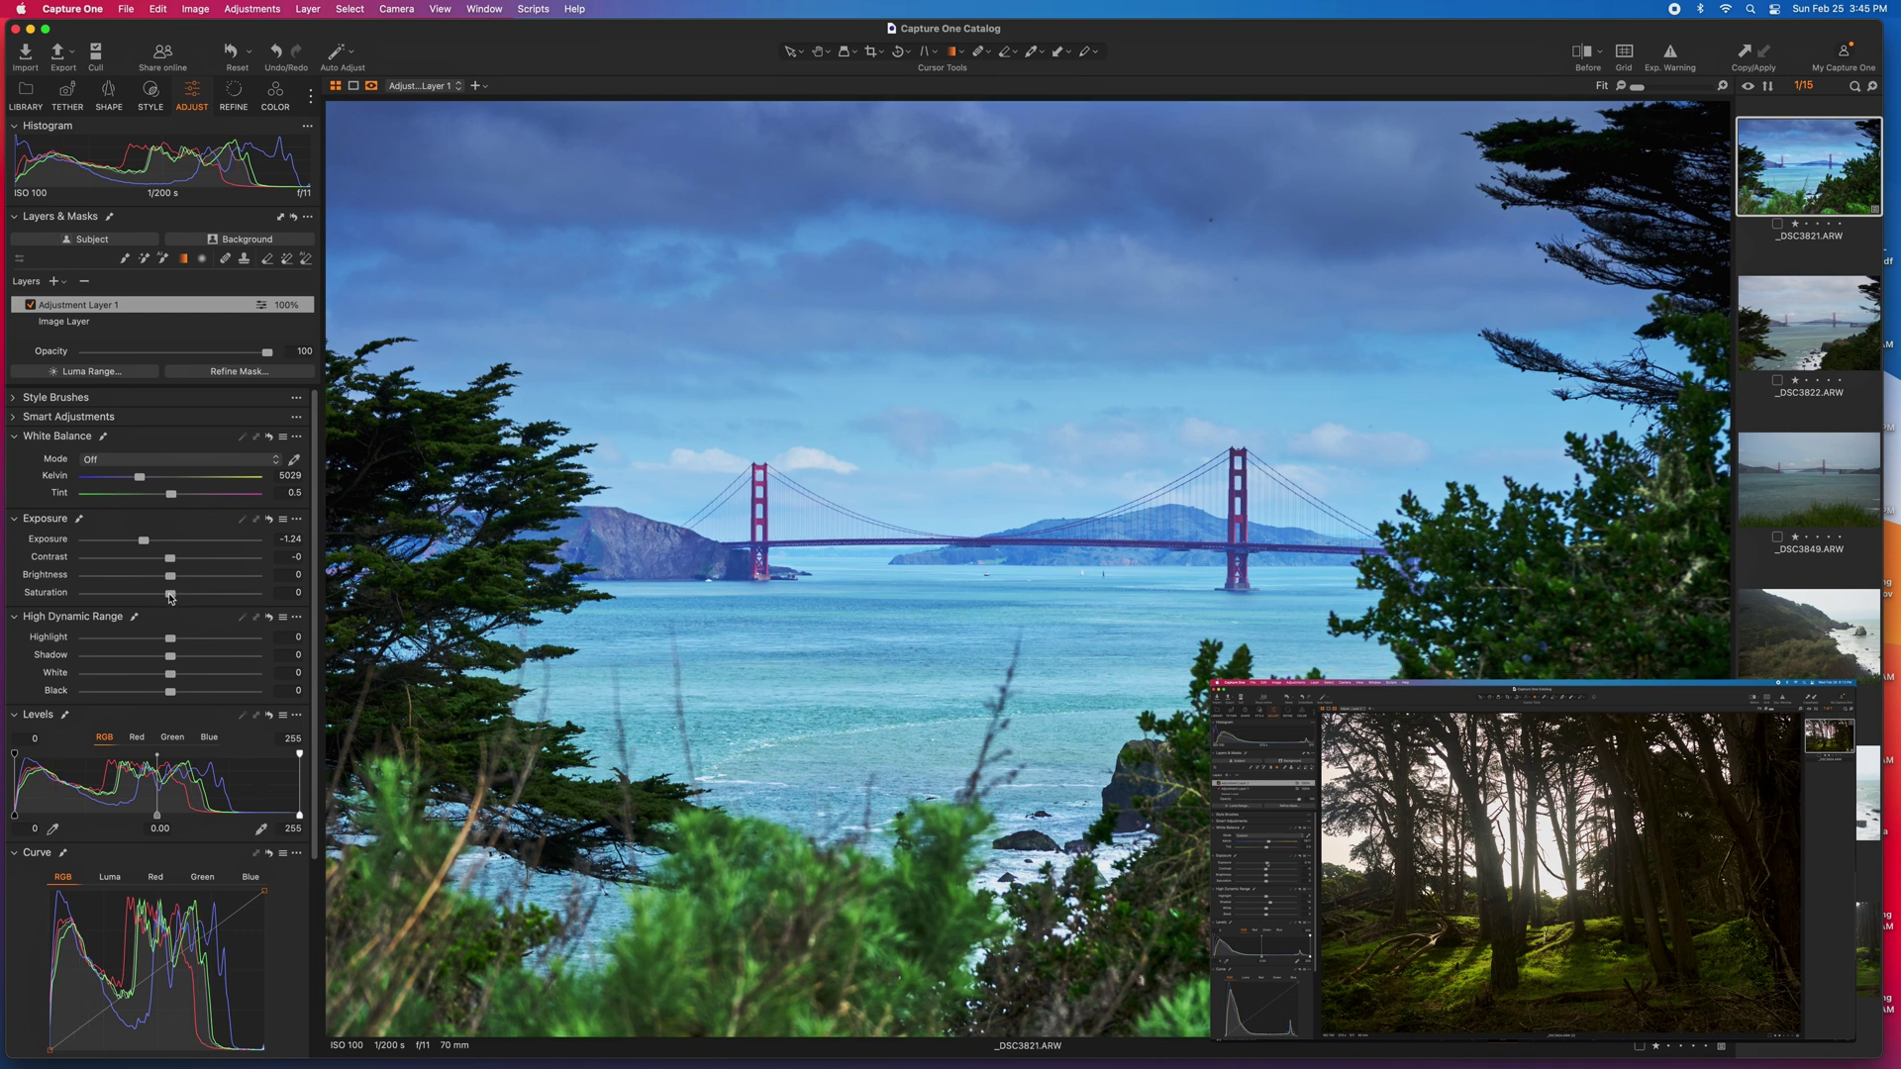
pyautogui.moveTo(170, 597); pyautogui.dragTo(180, 599)
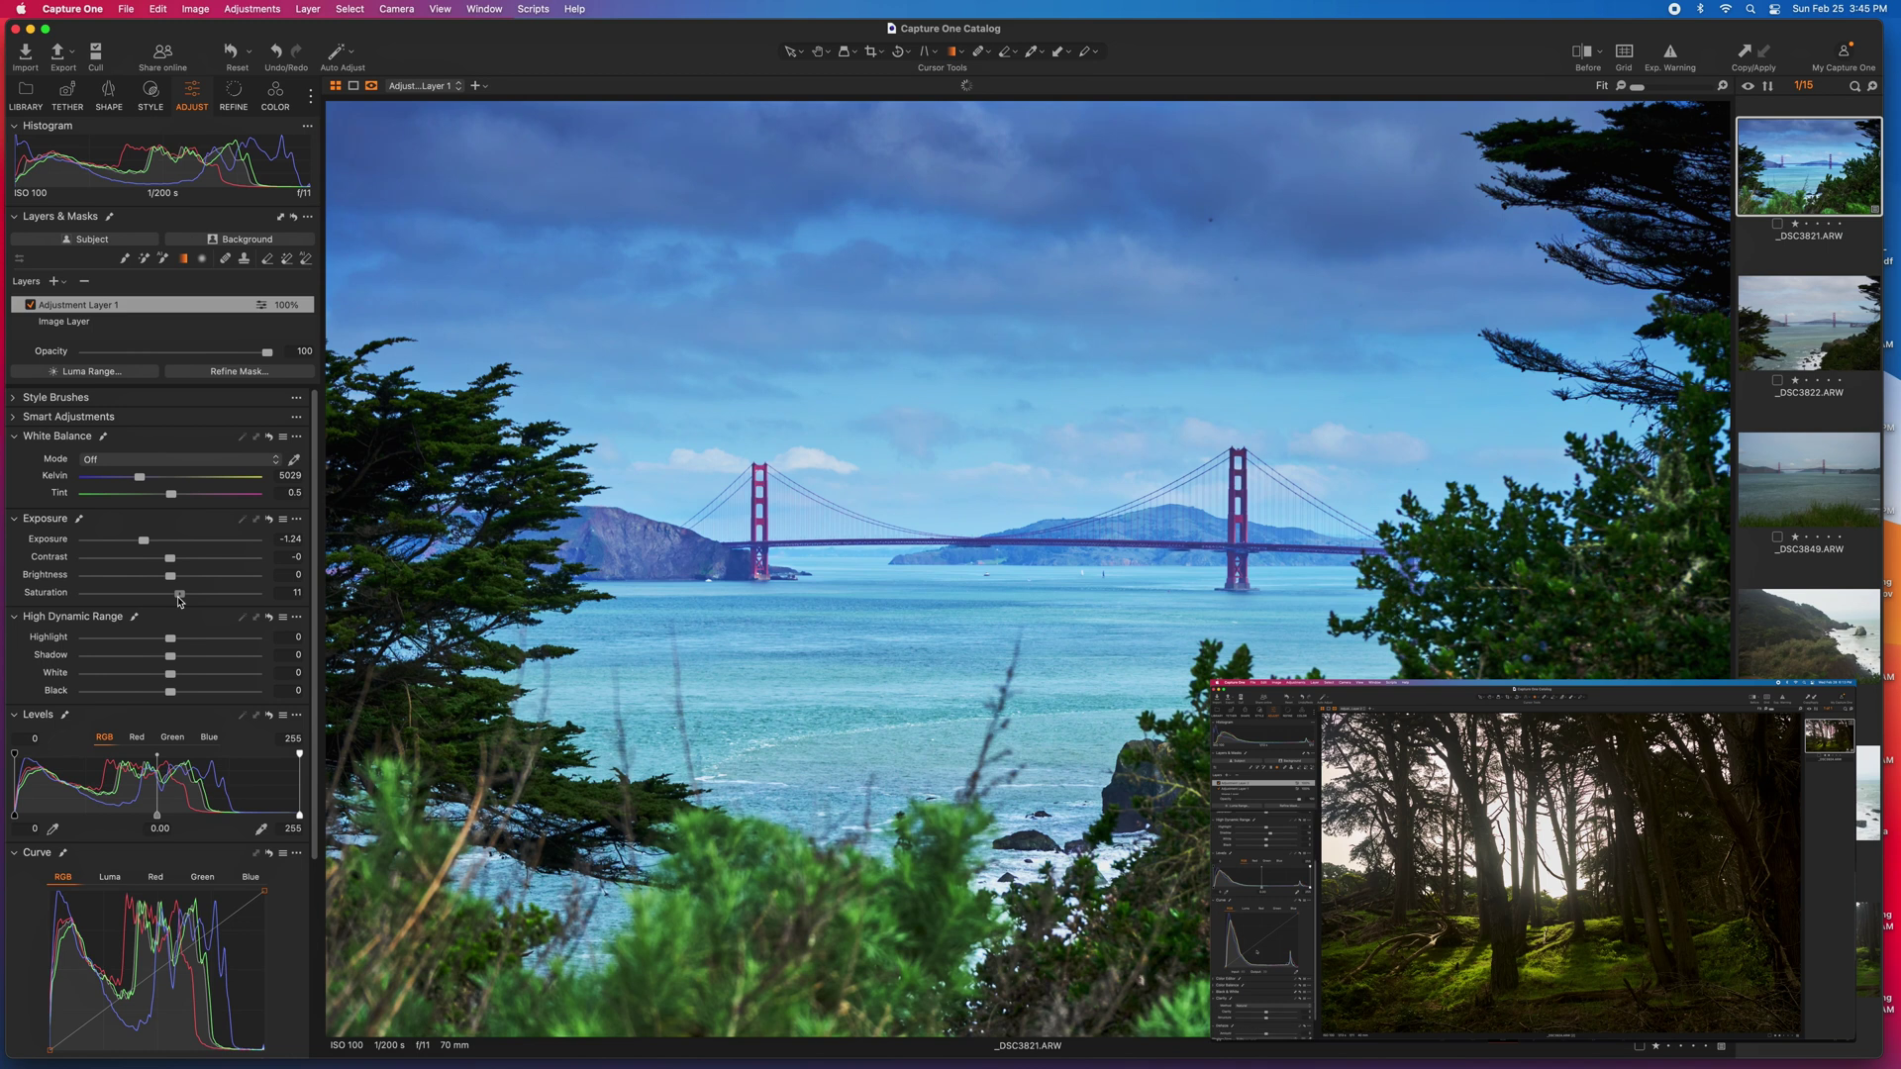
pyautogui.scroll(-1, 280, 789)
pyautogui.moveTo(299, 807); pyautogui.dragTo(237, 804)
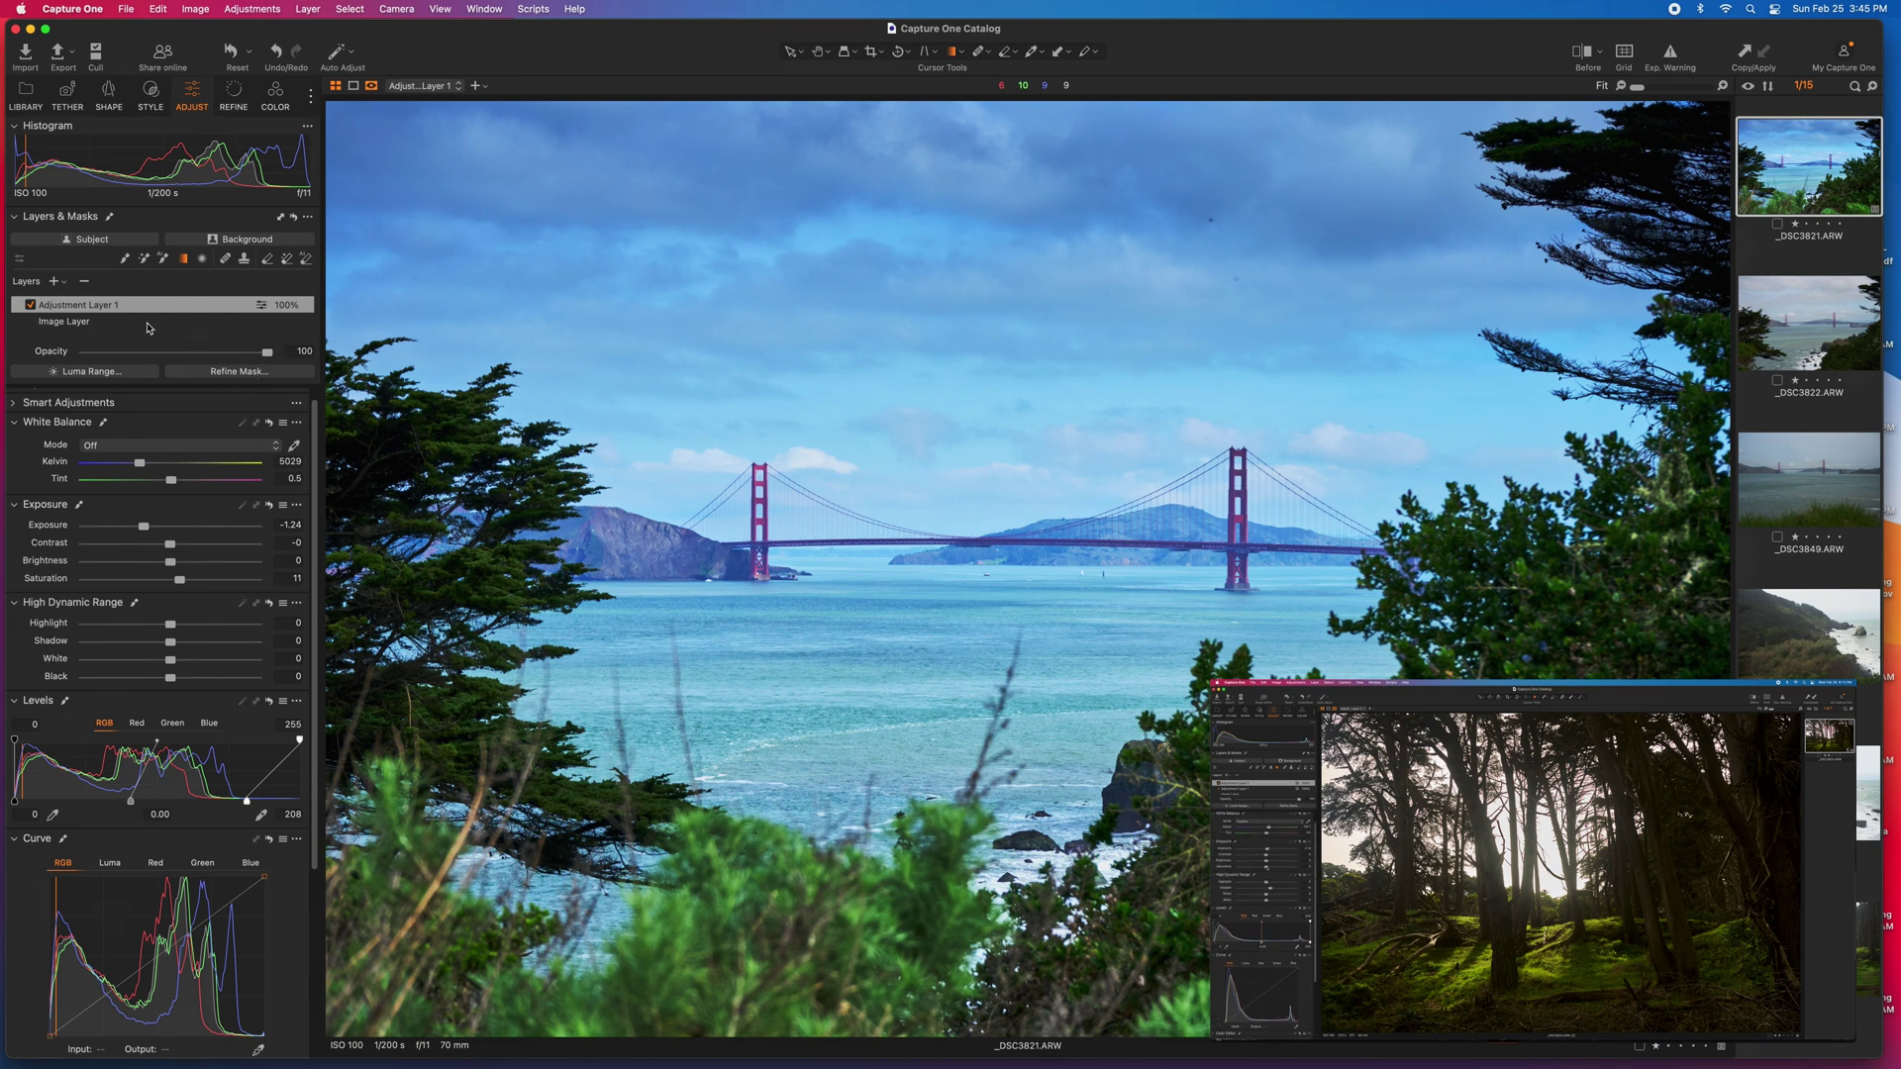
pyautogui.click(55, 283)
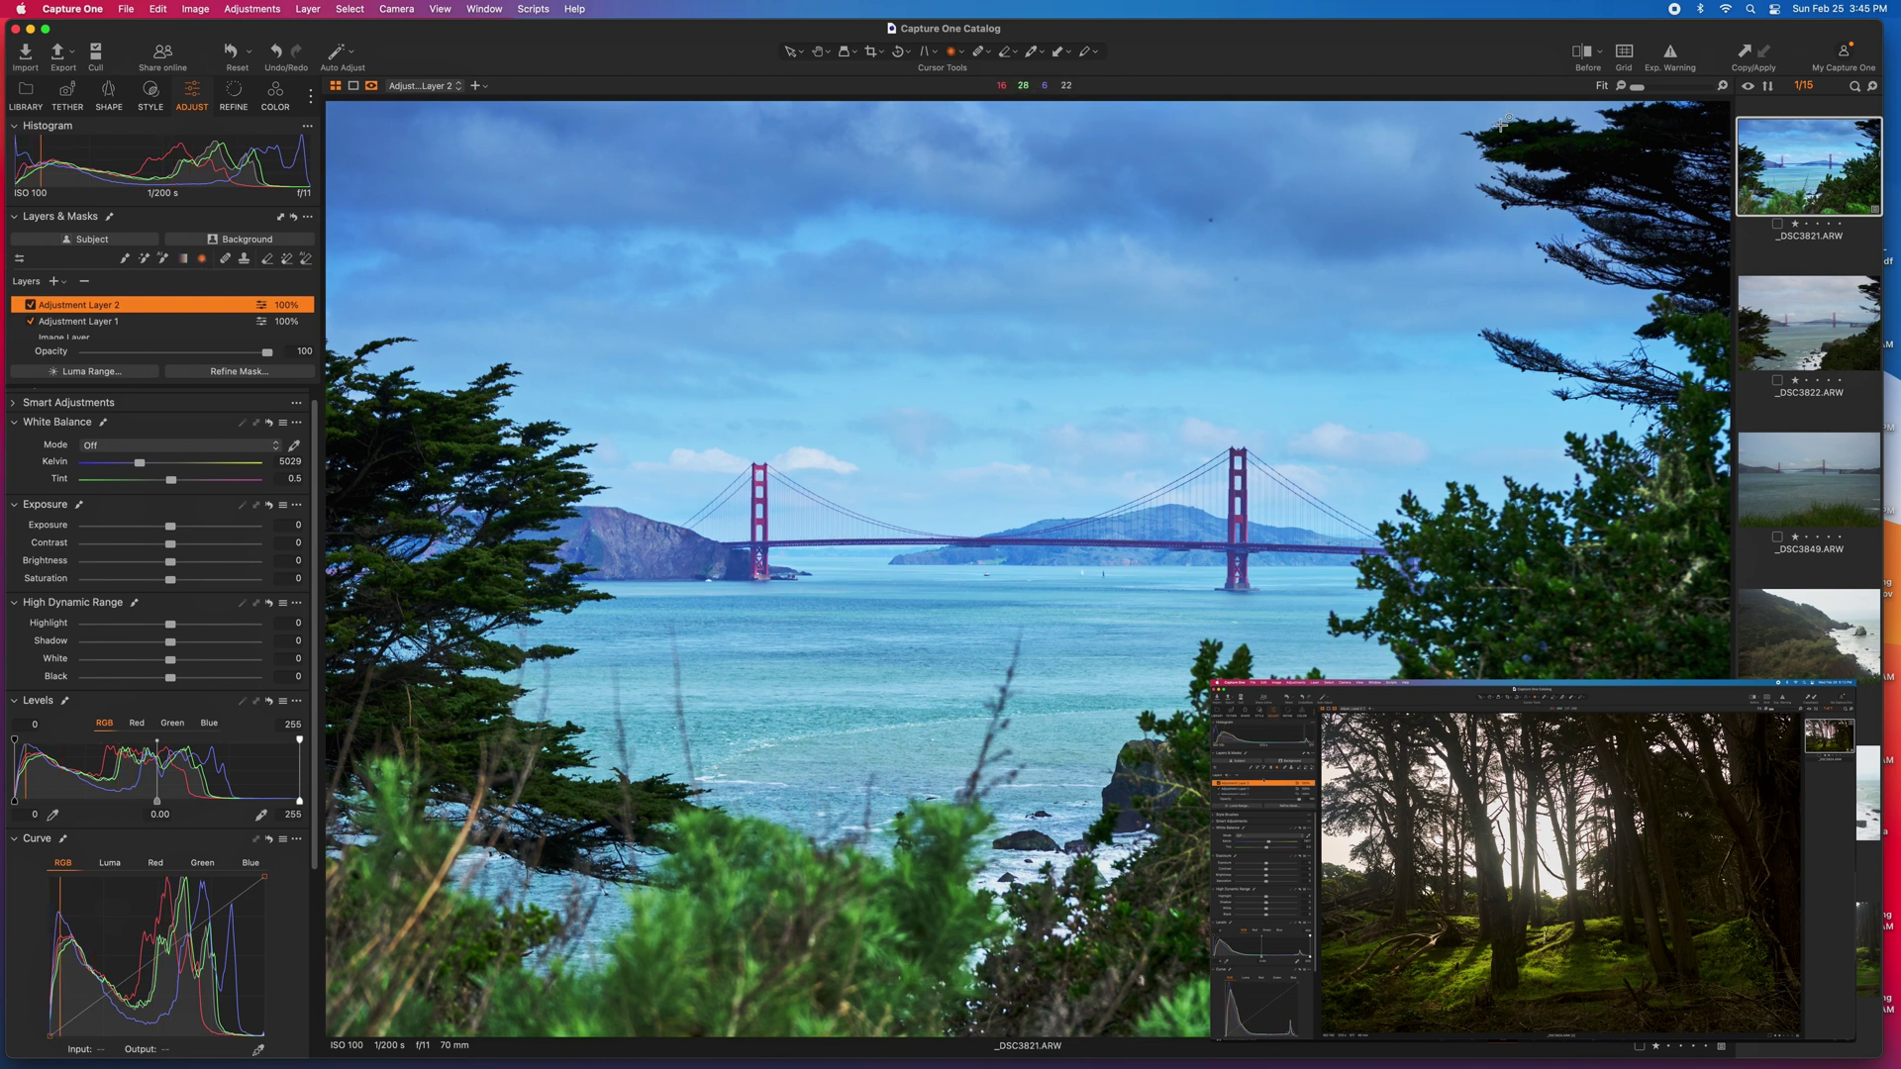
# - Draw a radial mask over the upper-right tree, widen it into an ellipse, and raise exposure to 0.29
pyautogui.click(1585, 117)
pyautogui.moveTo(1585, 117)
pyautogui.mouseDown()
pyautogui.moveTo(1643, 159)
pyautogui.moveTo(1652, 275)
pyautogui.mouseUp()
pyautogui.moveTo(1503, 126); pyautogui.dragTo(1670, 220)
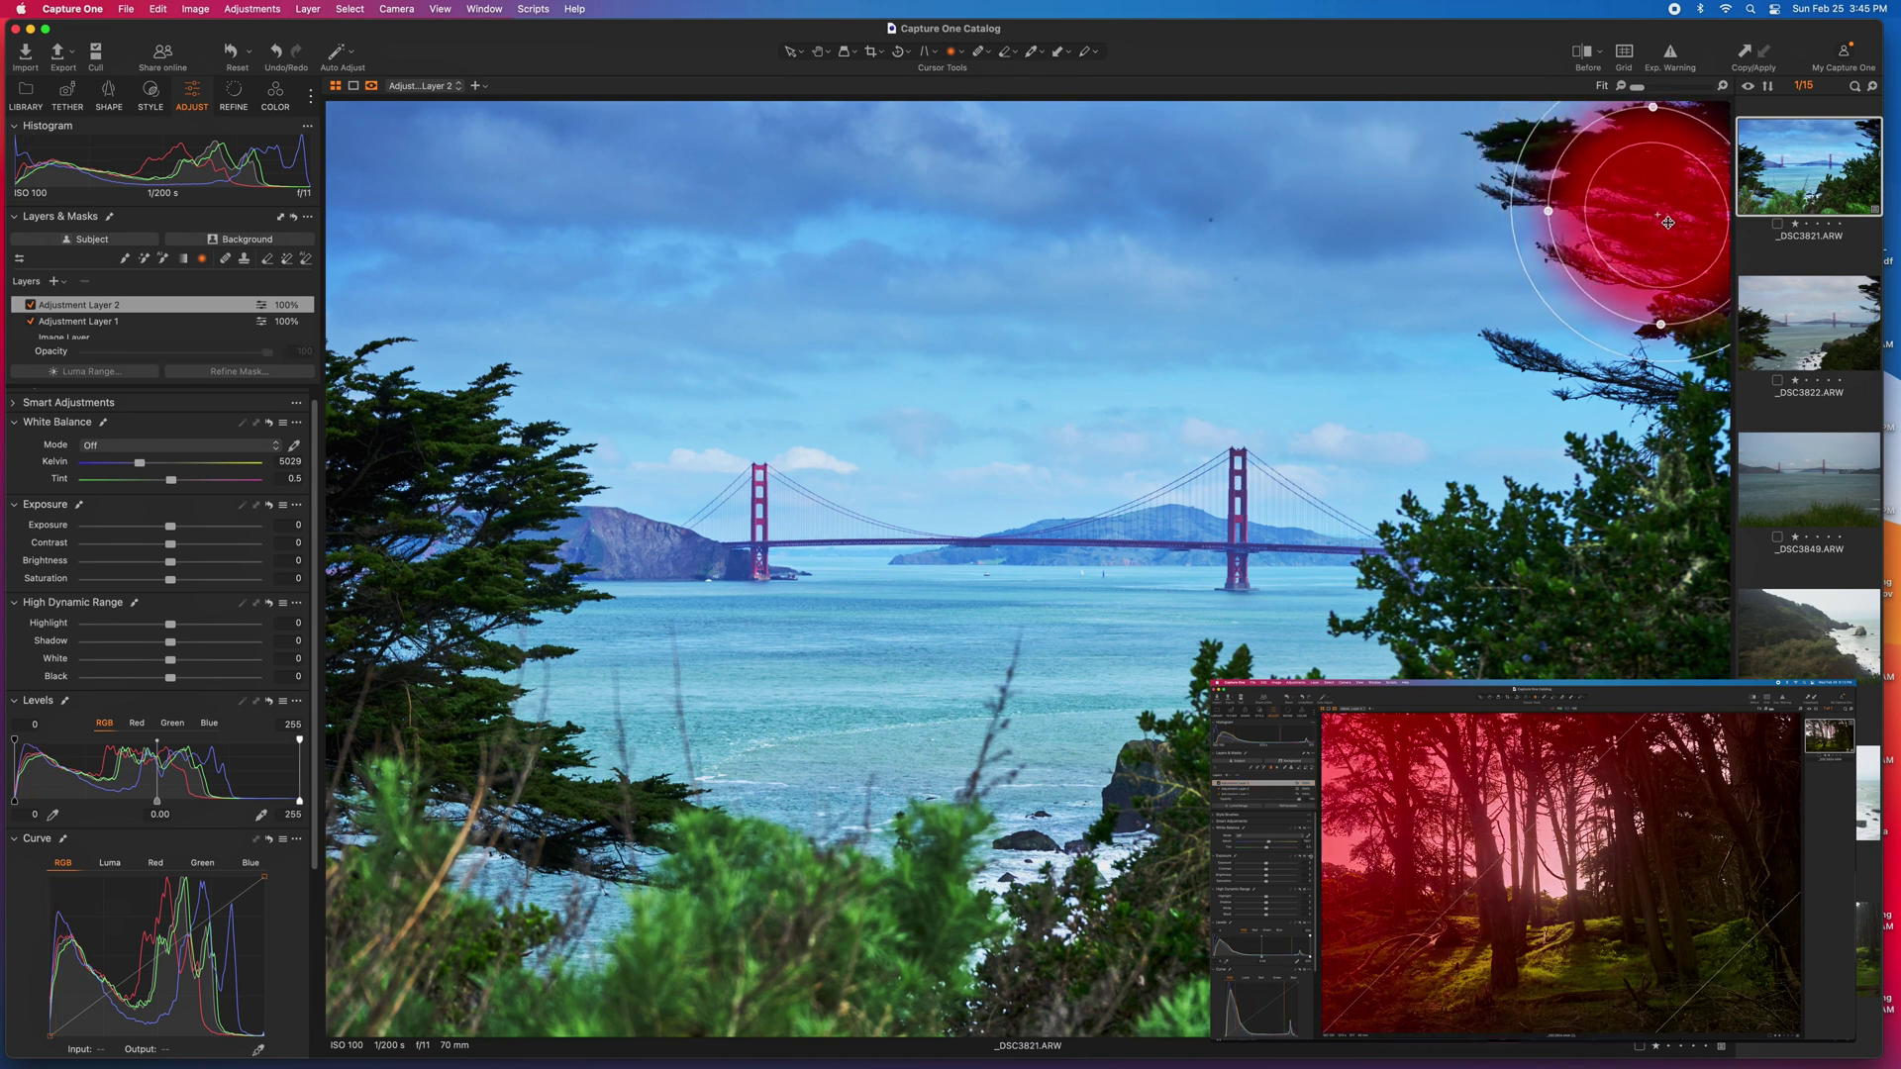
pyautogui.moveTo(1542, 204); pyautogui.dragTo(1474, 170)
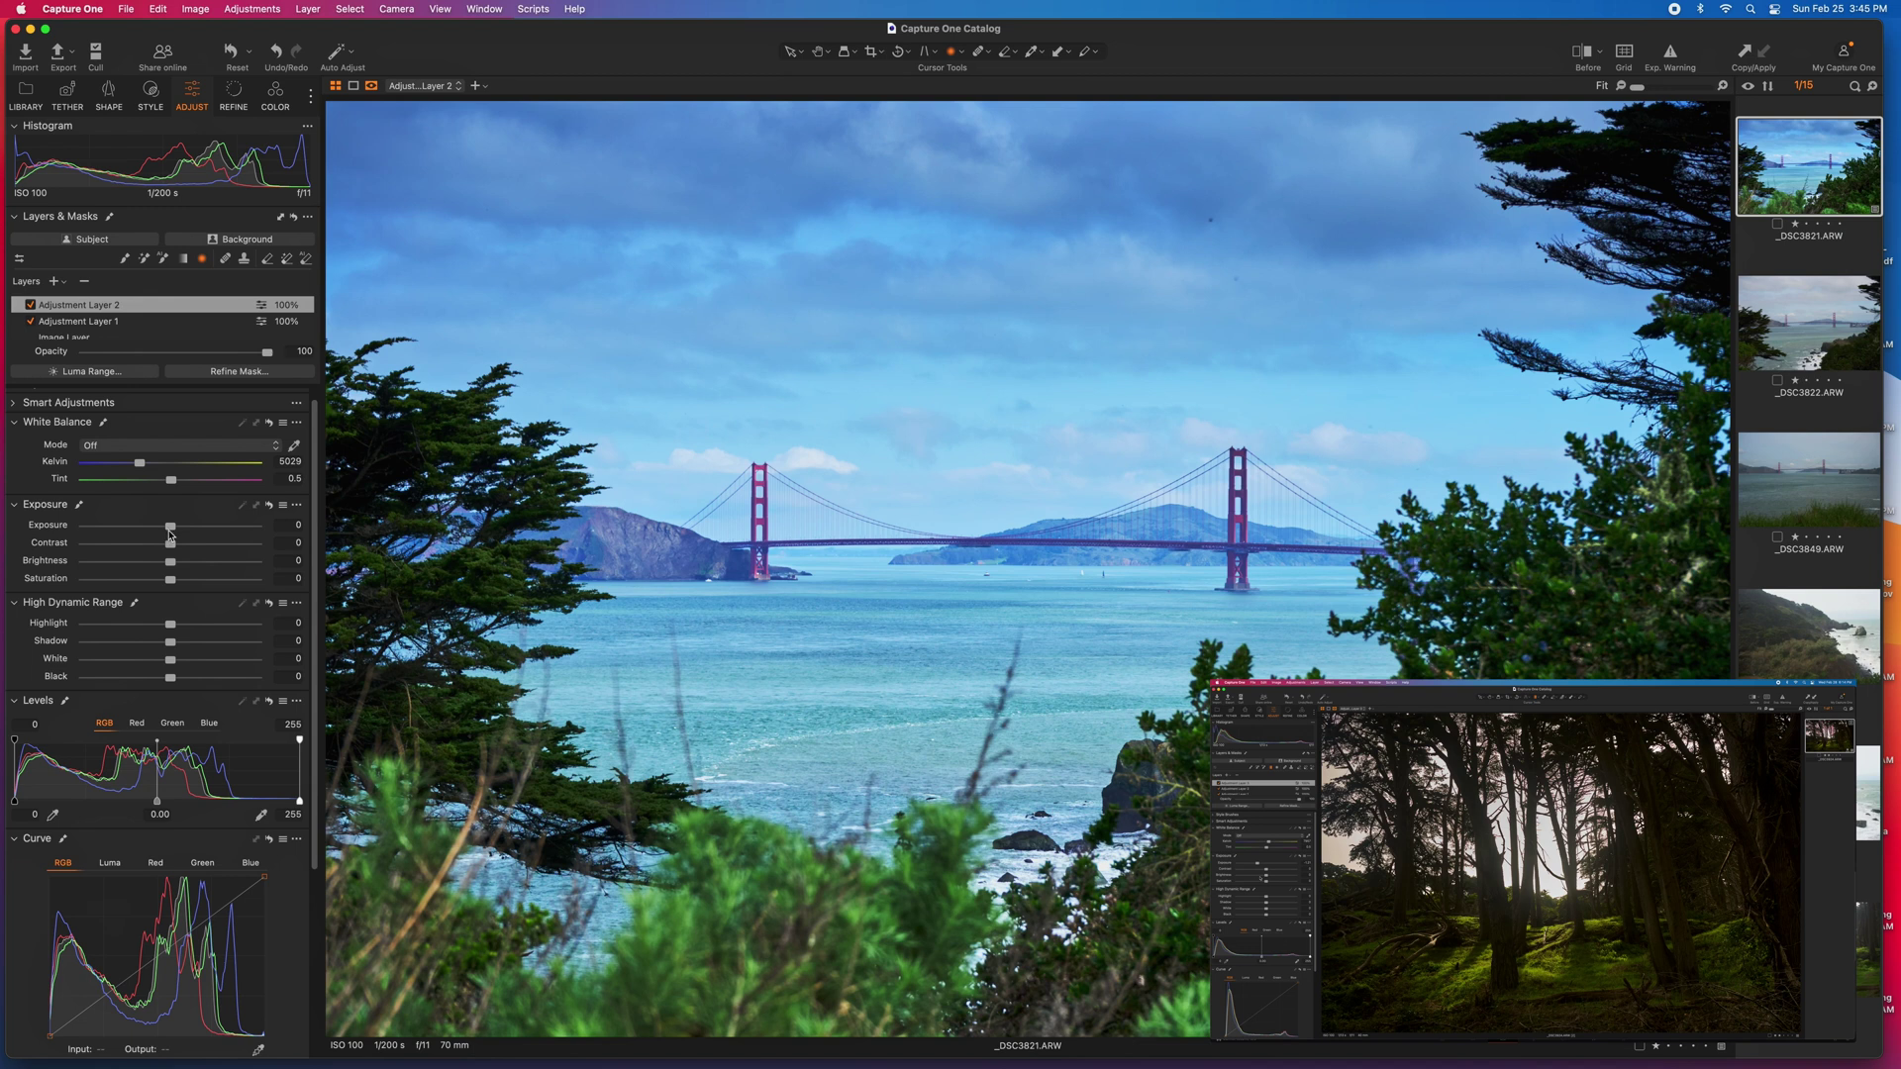
pyautogui.moveTo(170, 534); pyautogui.dragTo(177, 532)
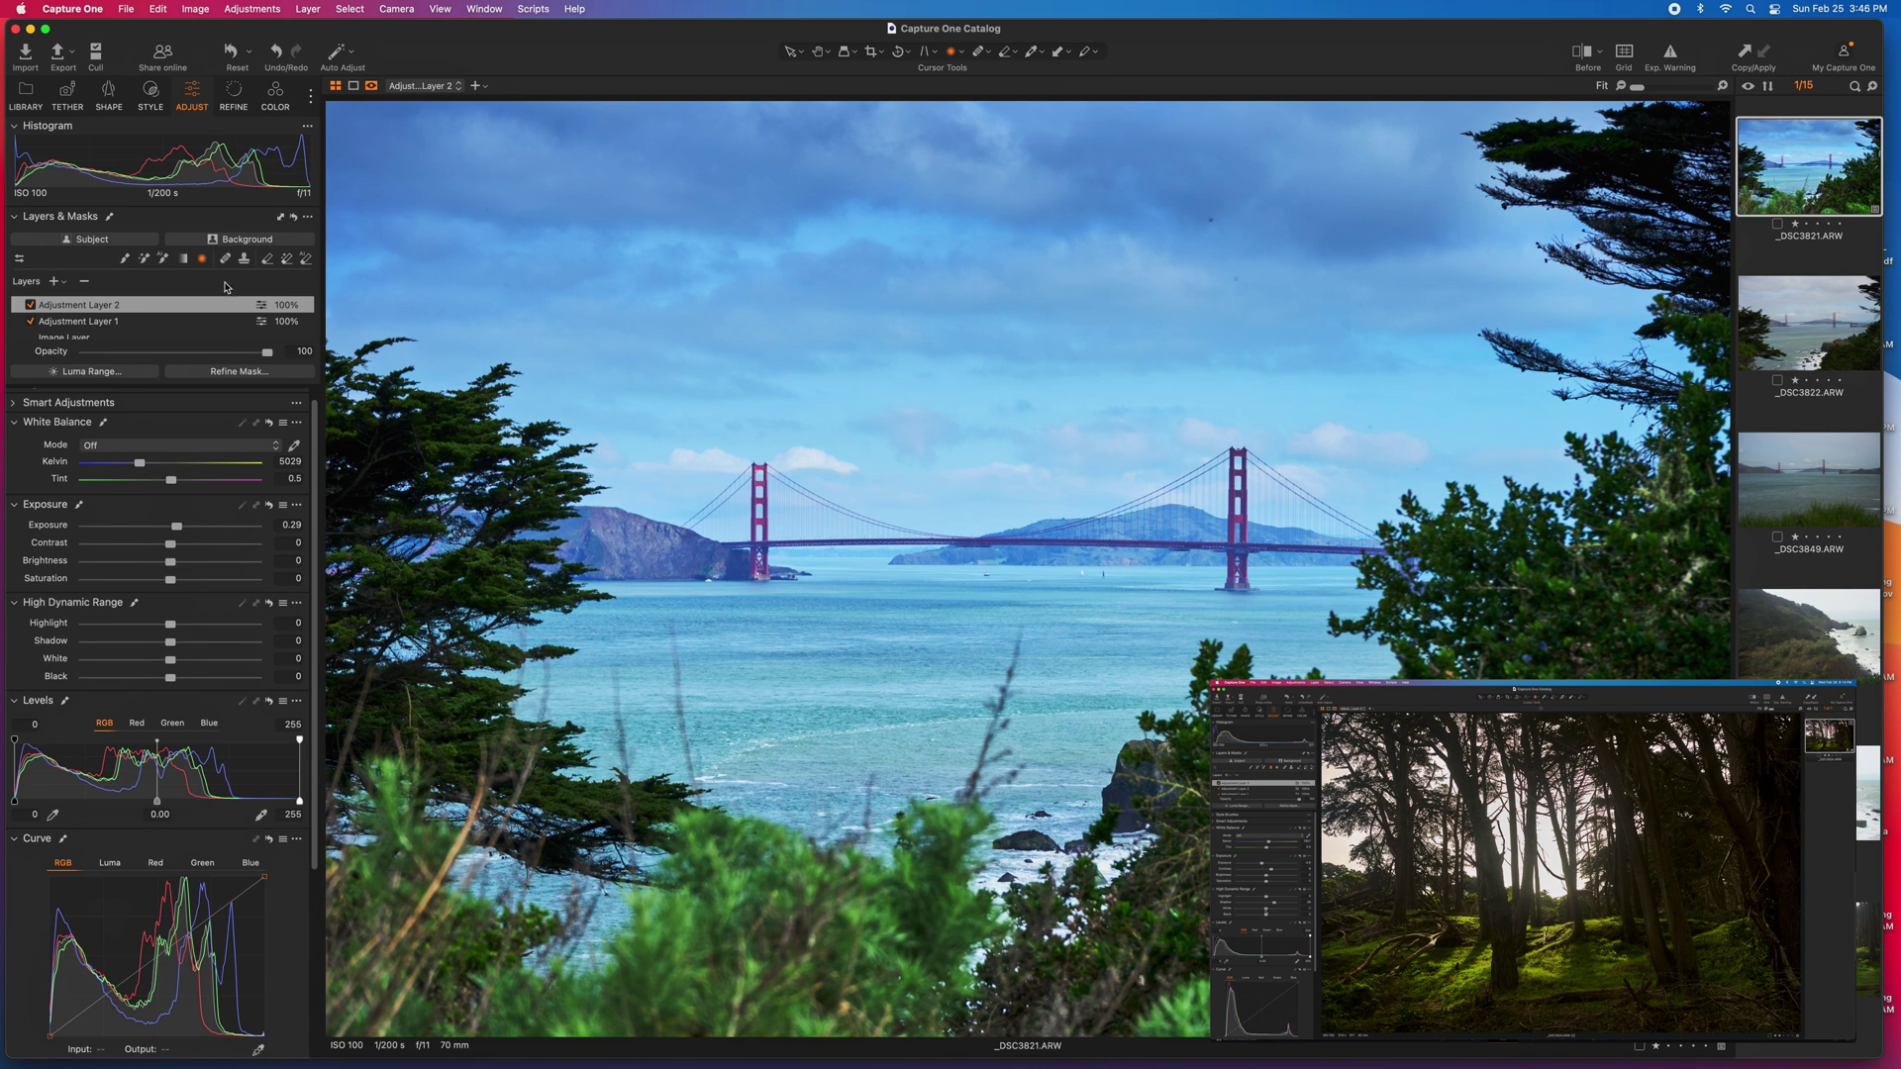
# - Add Adjustment Layer 3, then heal two specks in the upper sky and a spot on the water
pyautogui.click(54, 283)
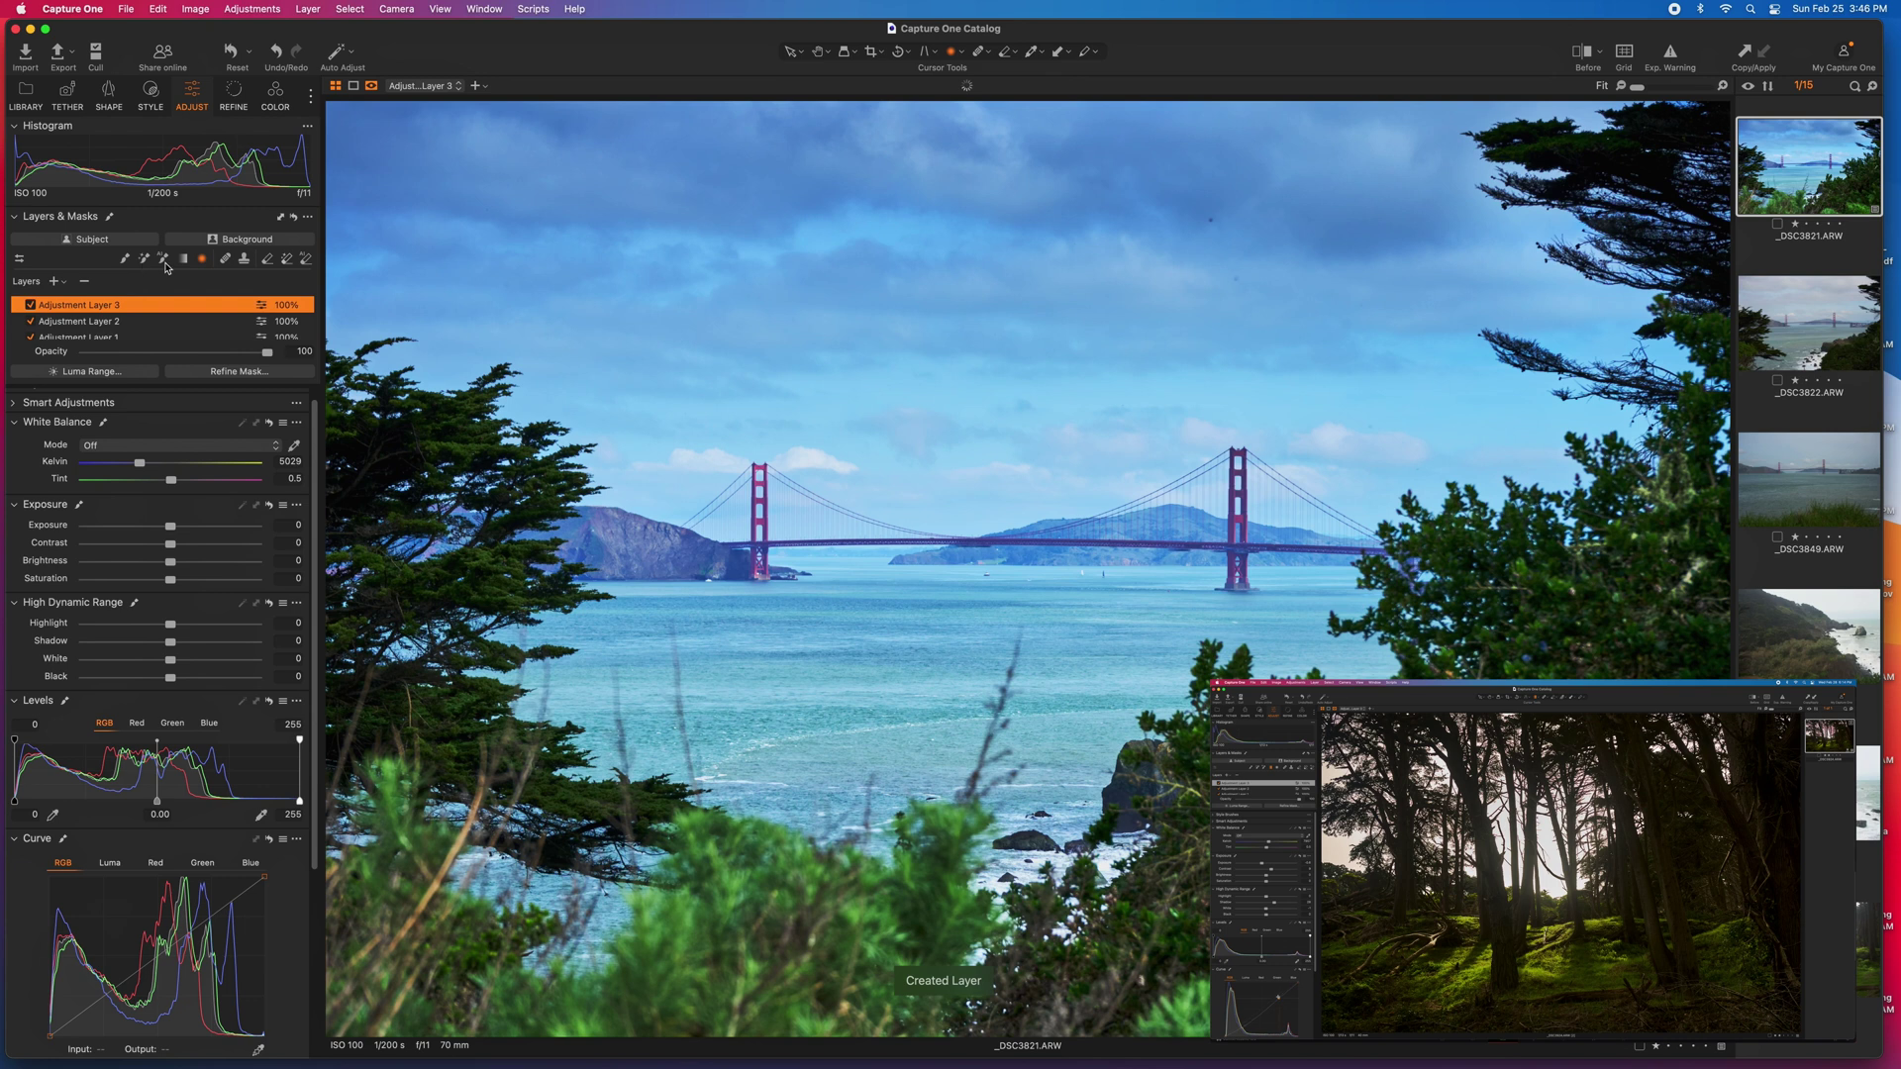
pyautogui.click(224, 259)
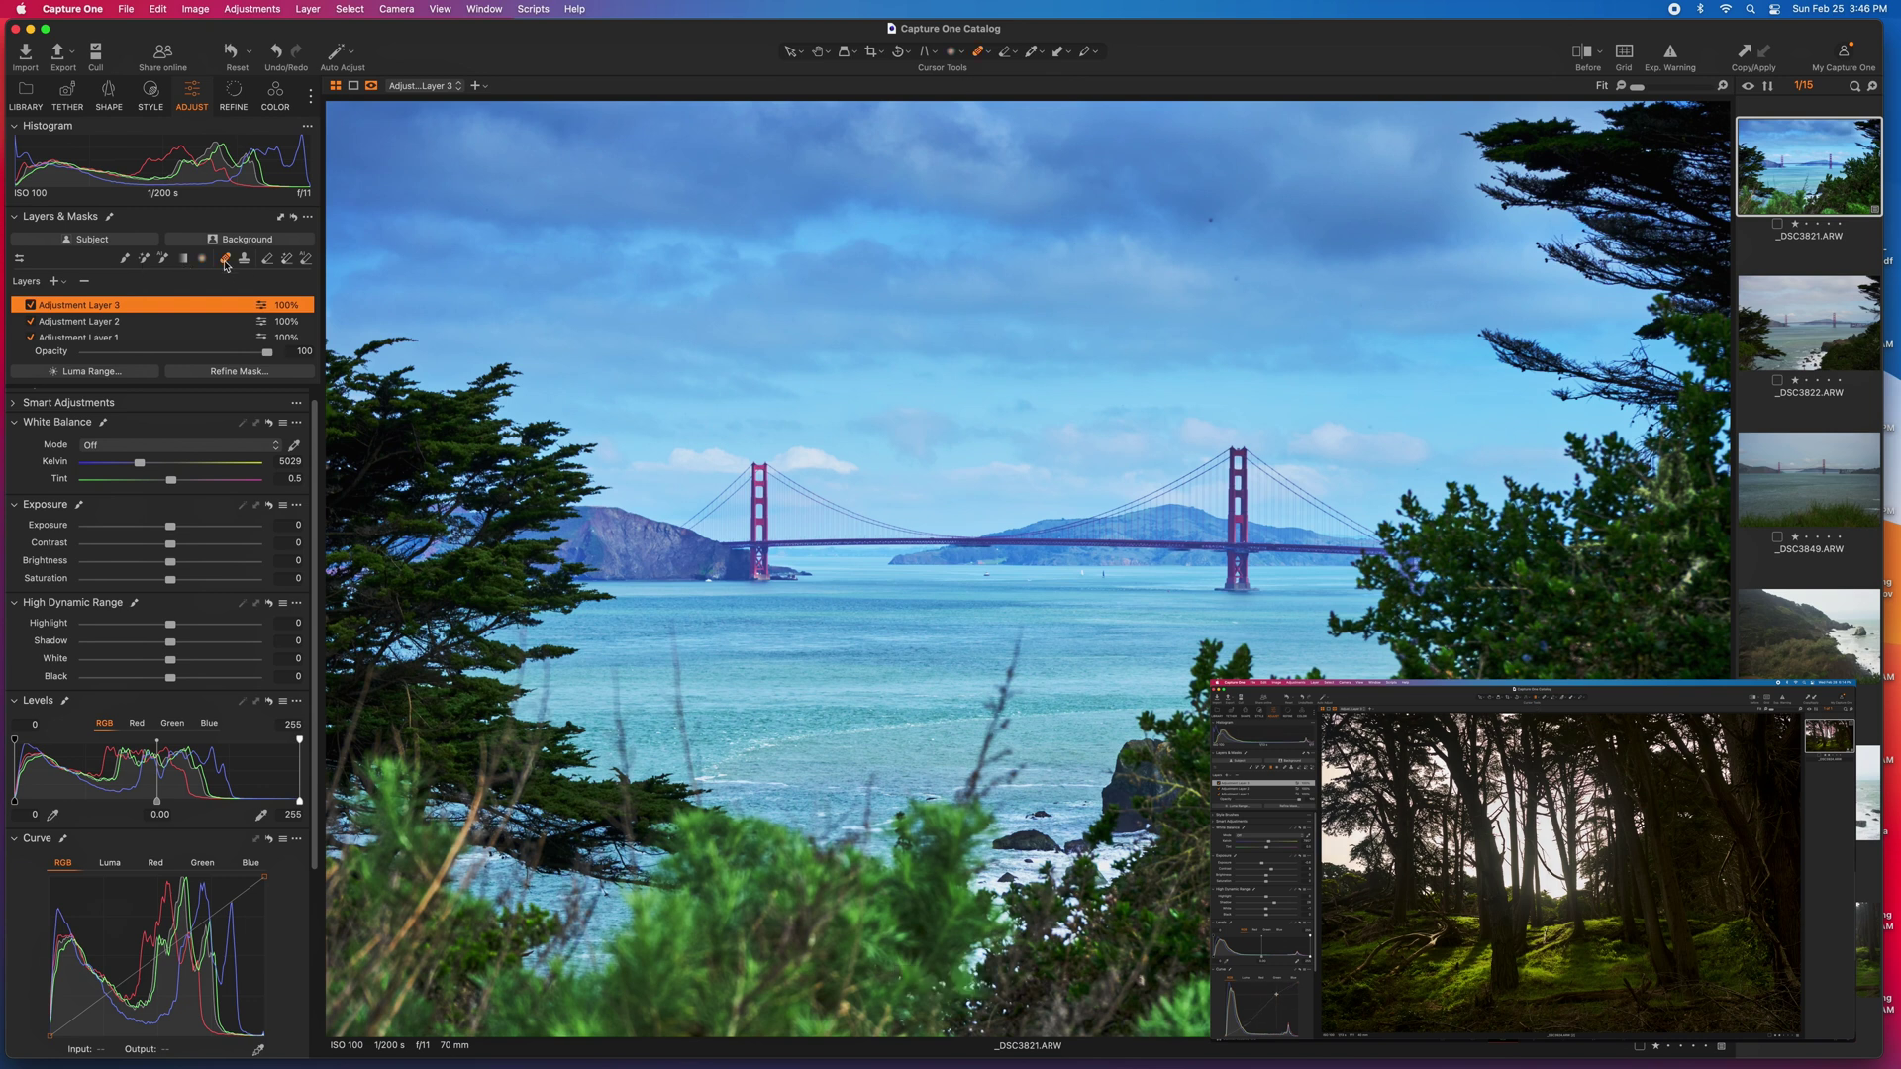
pyautogui.click(1216, 214)
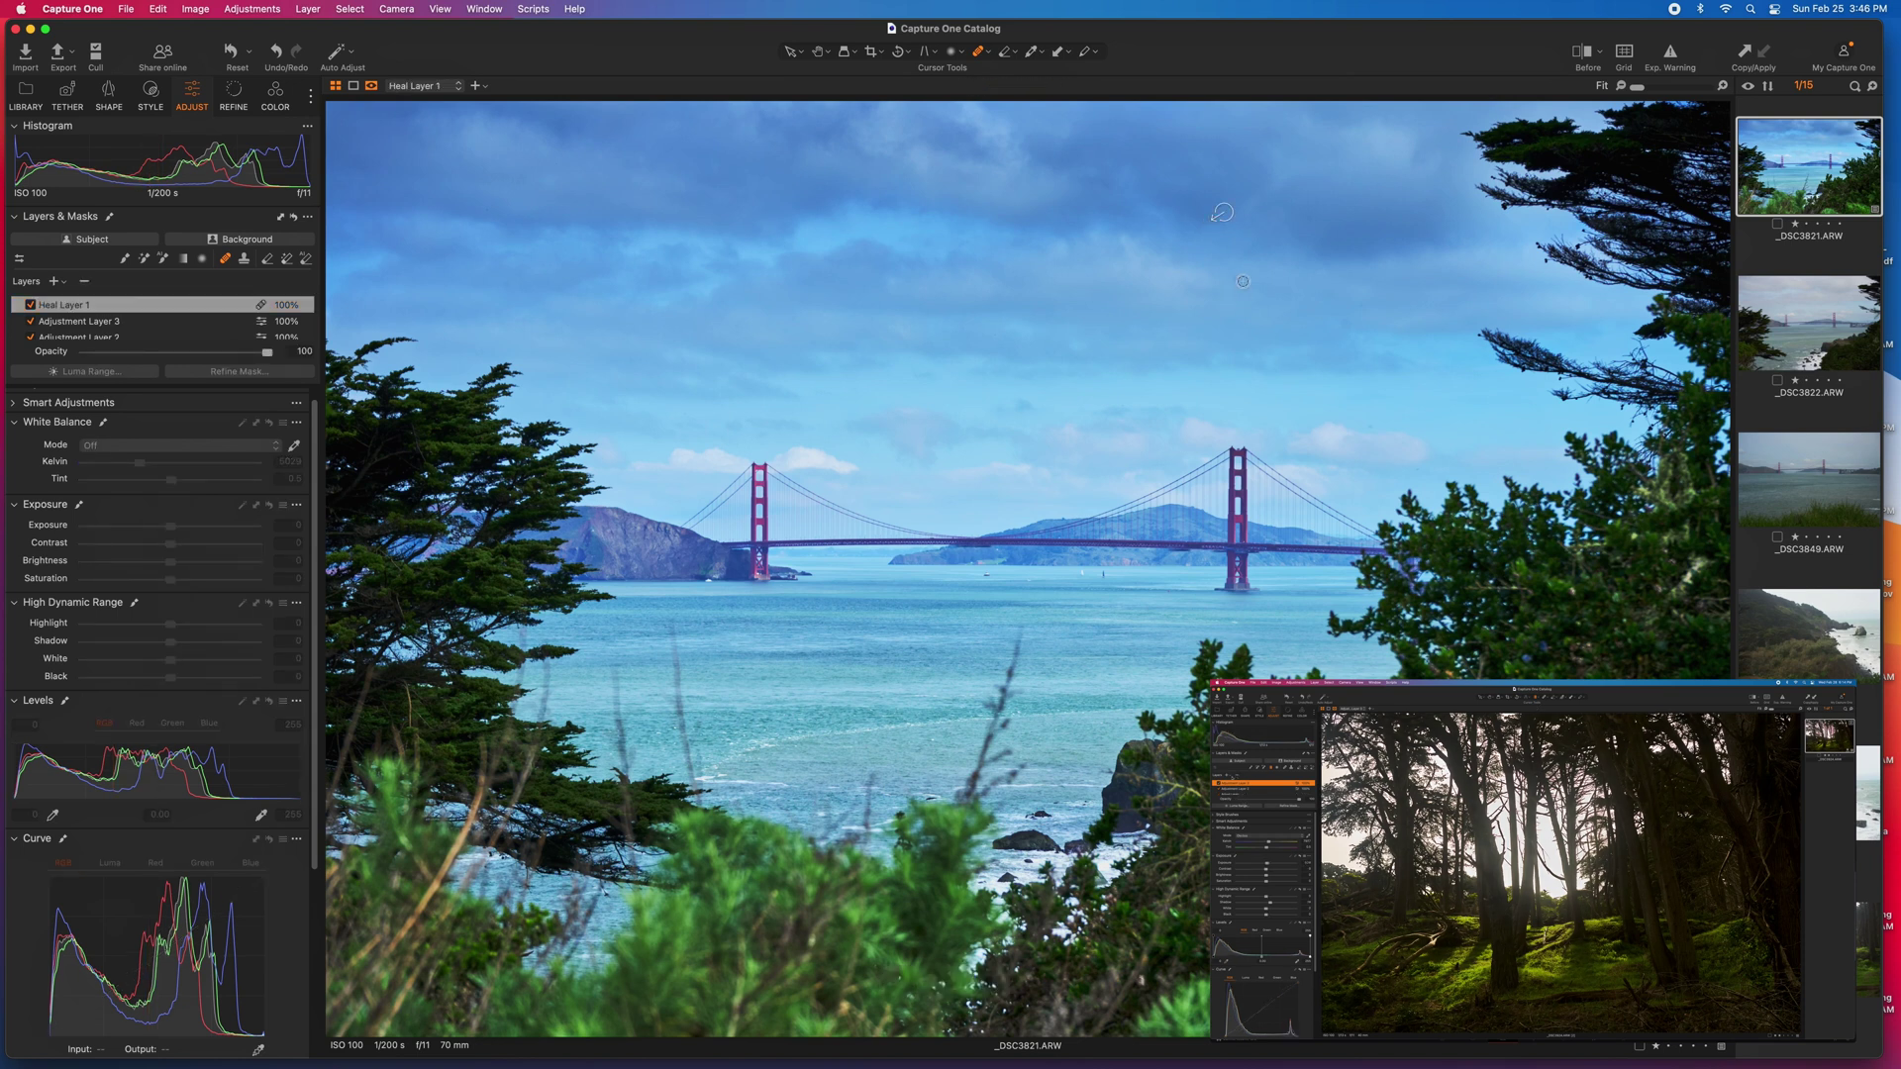
pyautogui.click(1234, 278)
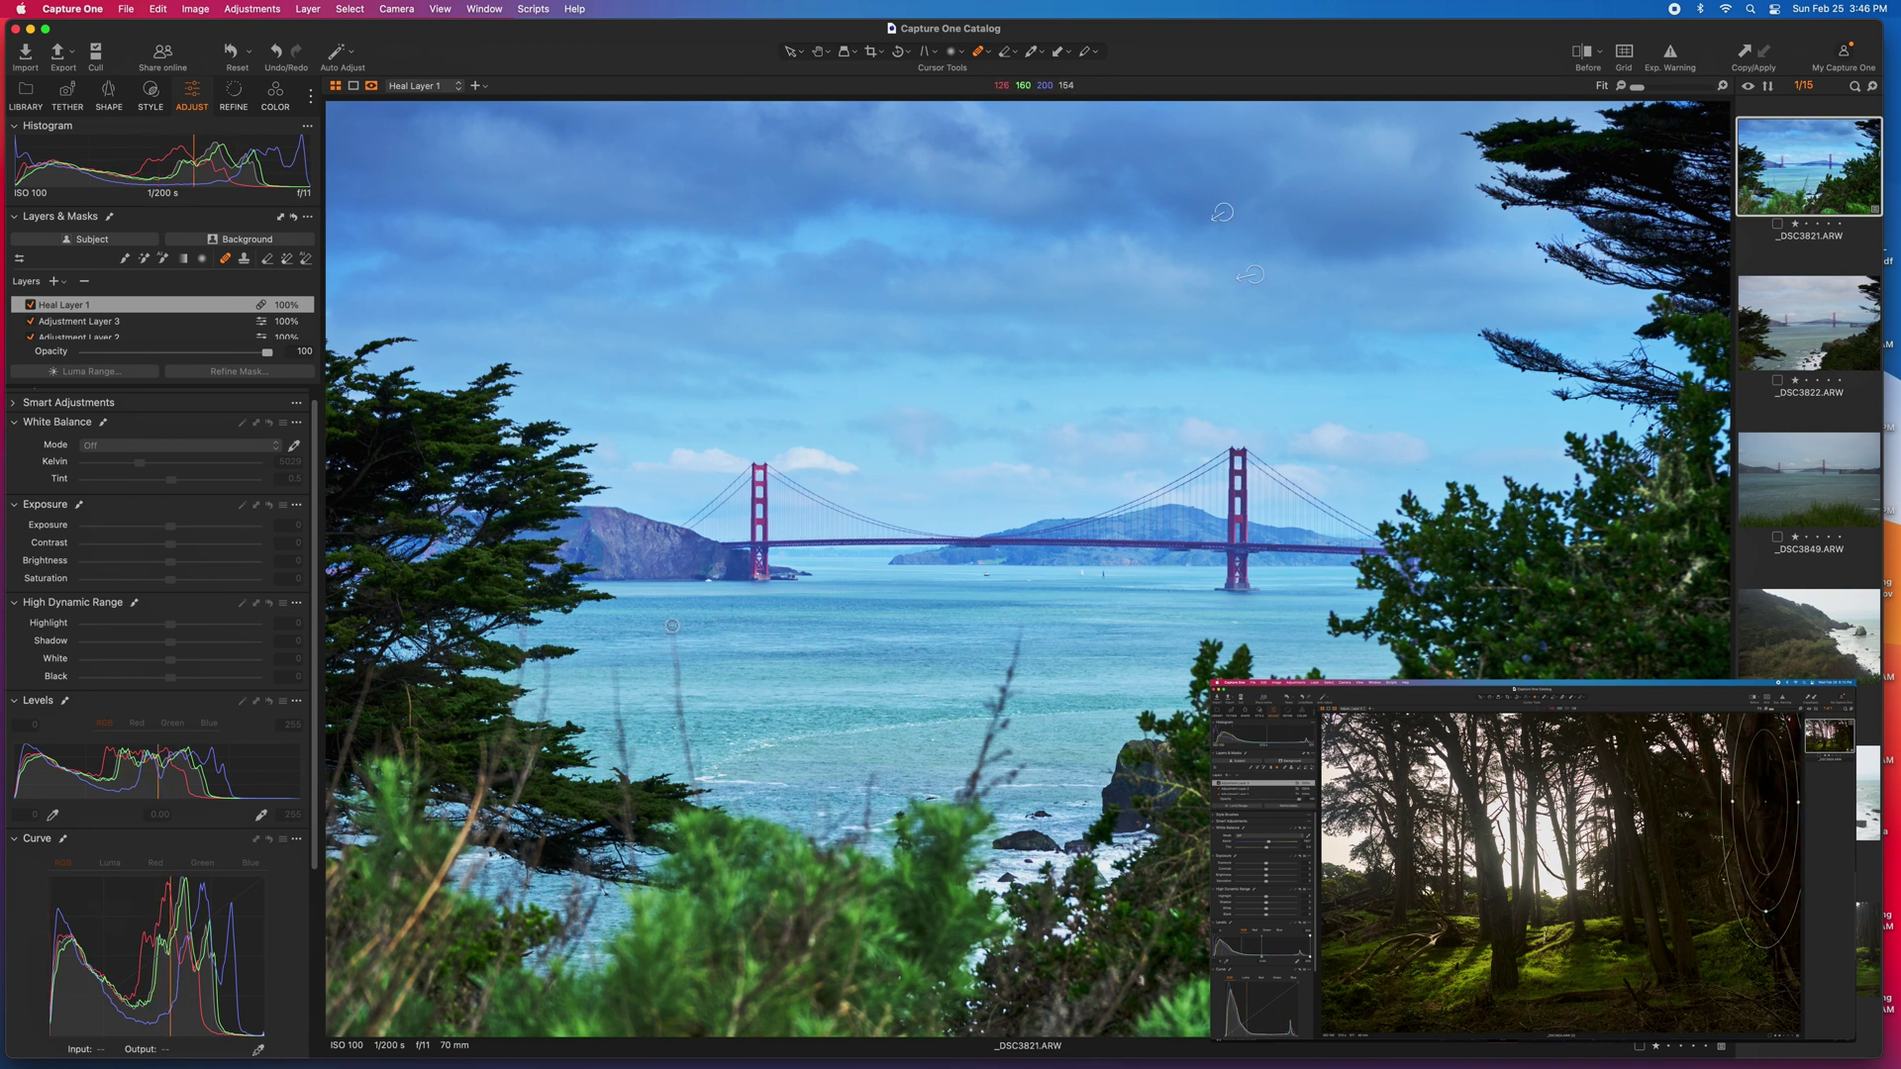
pyautogui.moveTo(672, 626); pyautogui.dragTo(693, 782)
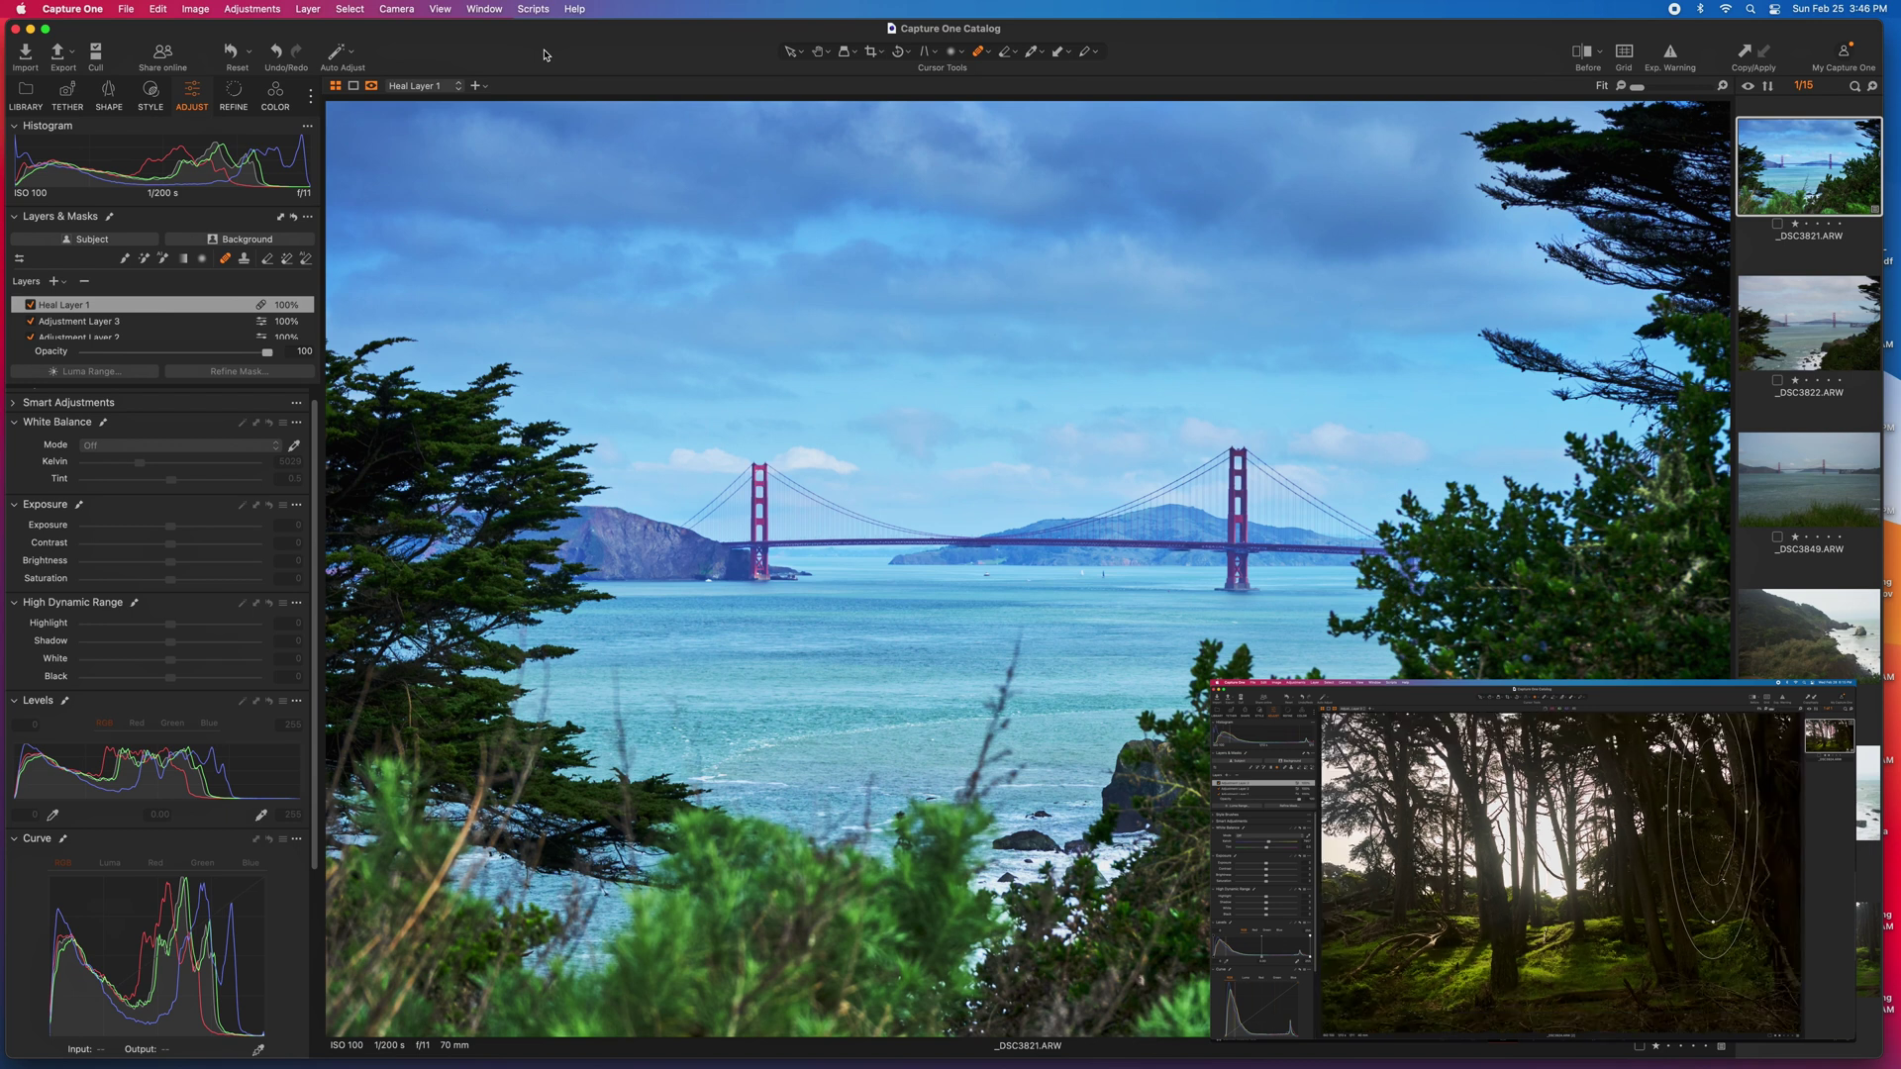
# - Raise the Refine sharpening amount to 294, expand Noise Reduction, Film Grain and Moiré, and zoom out
pyautogui.click(234, 96)
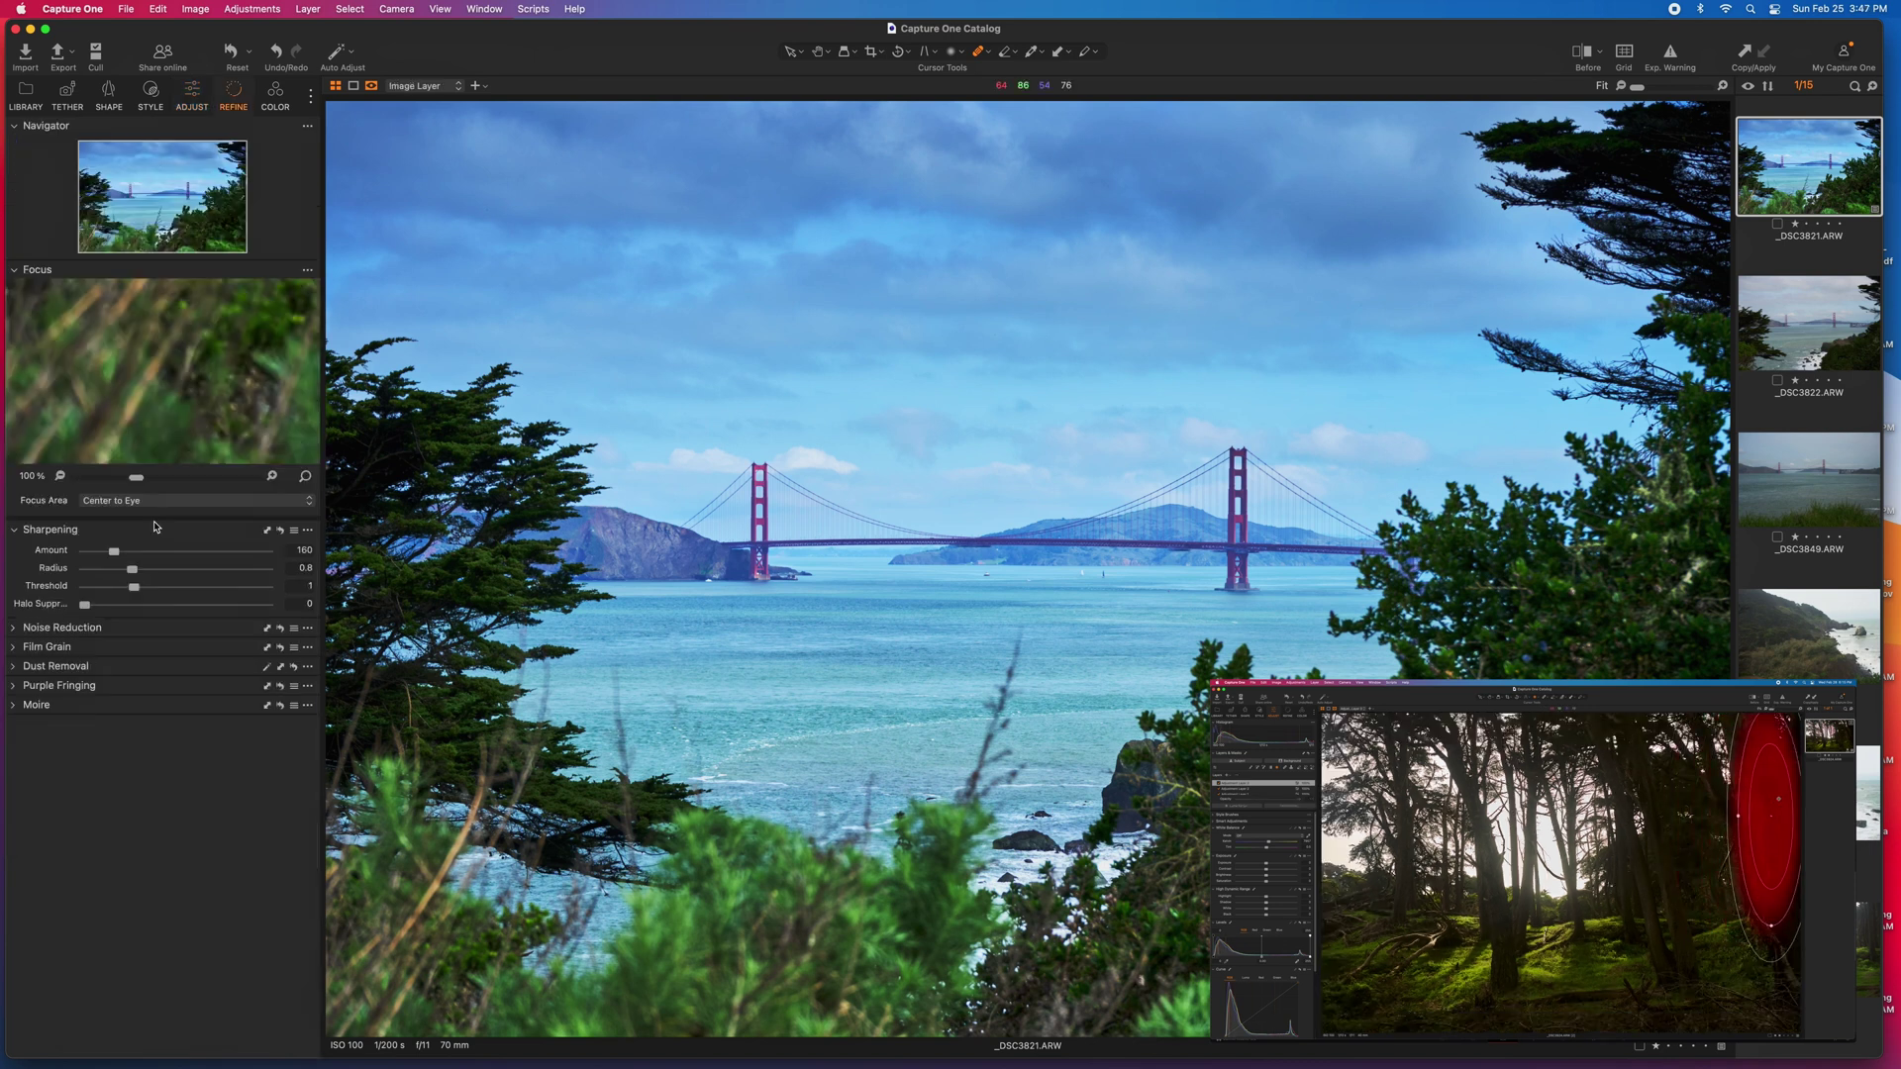
pyautogui.moveTo(113, 554); pyautogui.dragTo(198, 559)
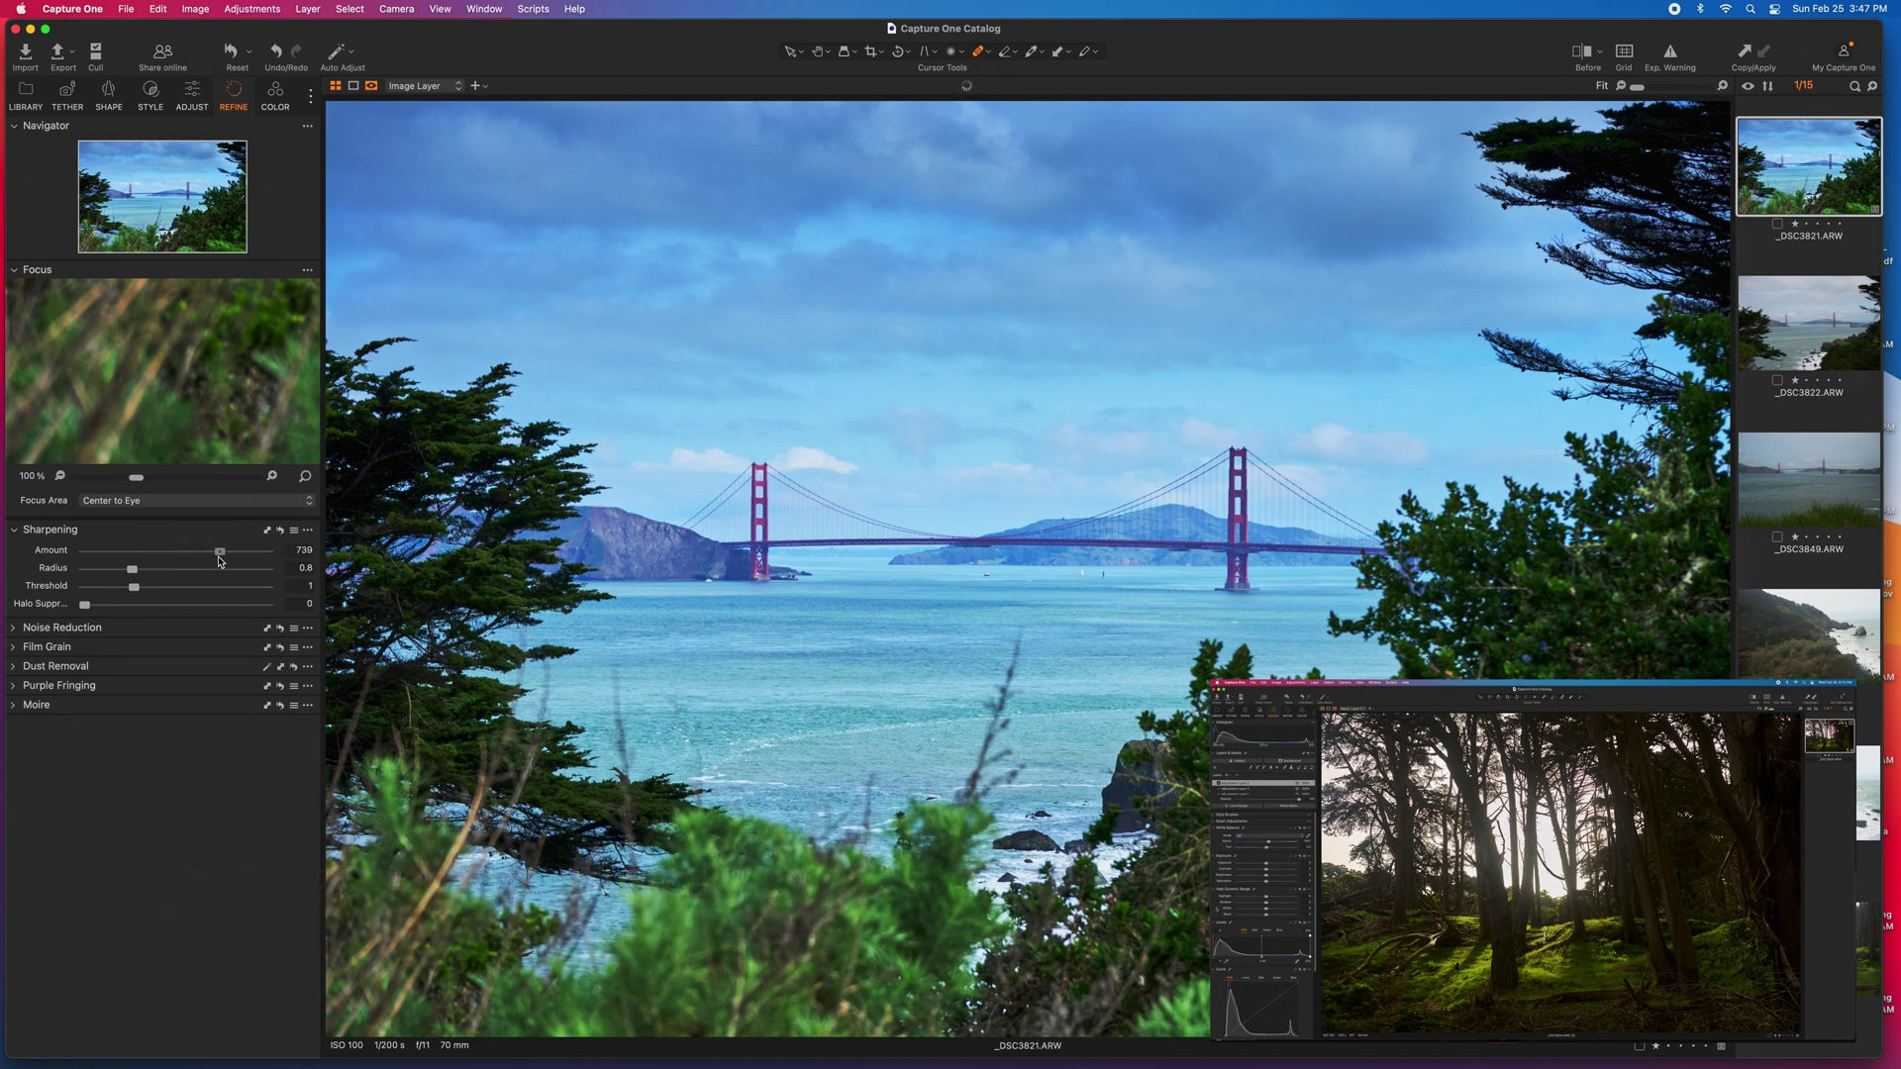
pyautogui.moveTo(220, 562); pyautogui.dragTo(139, 558)
pyautogui.scroll(3, 882, 335)
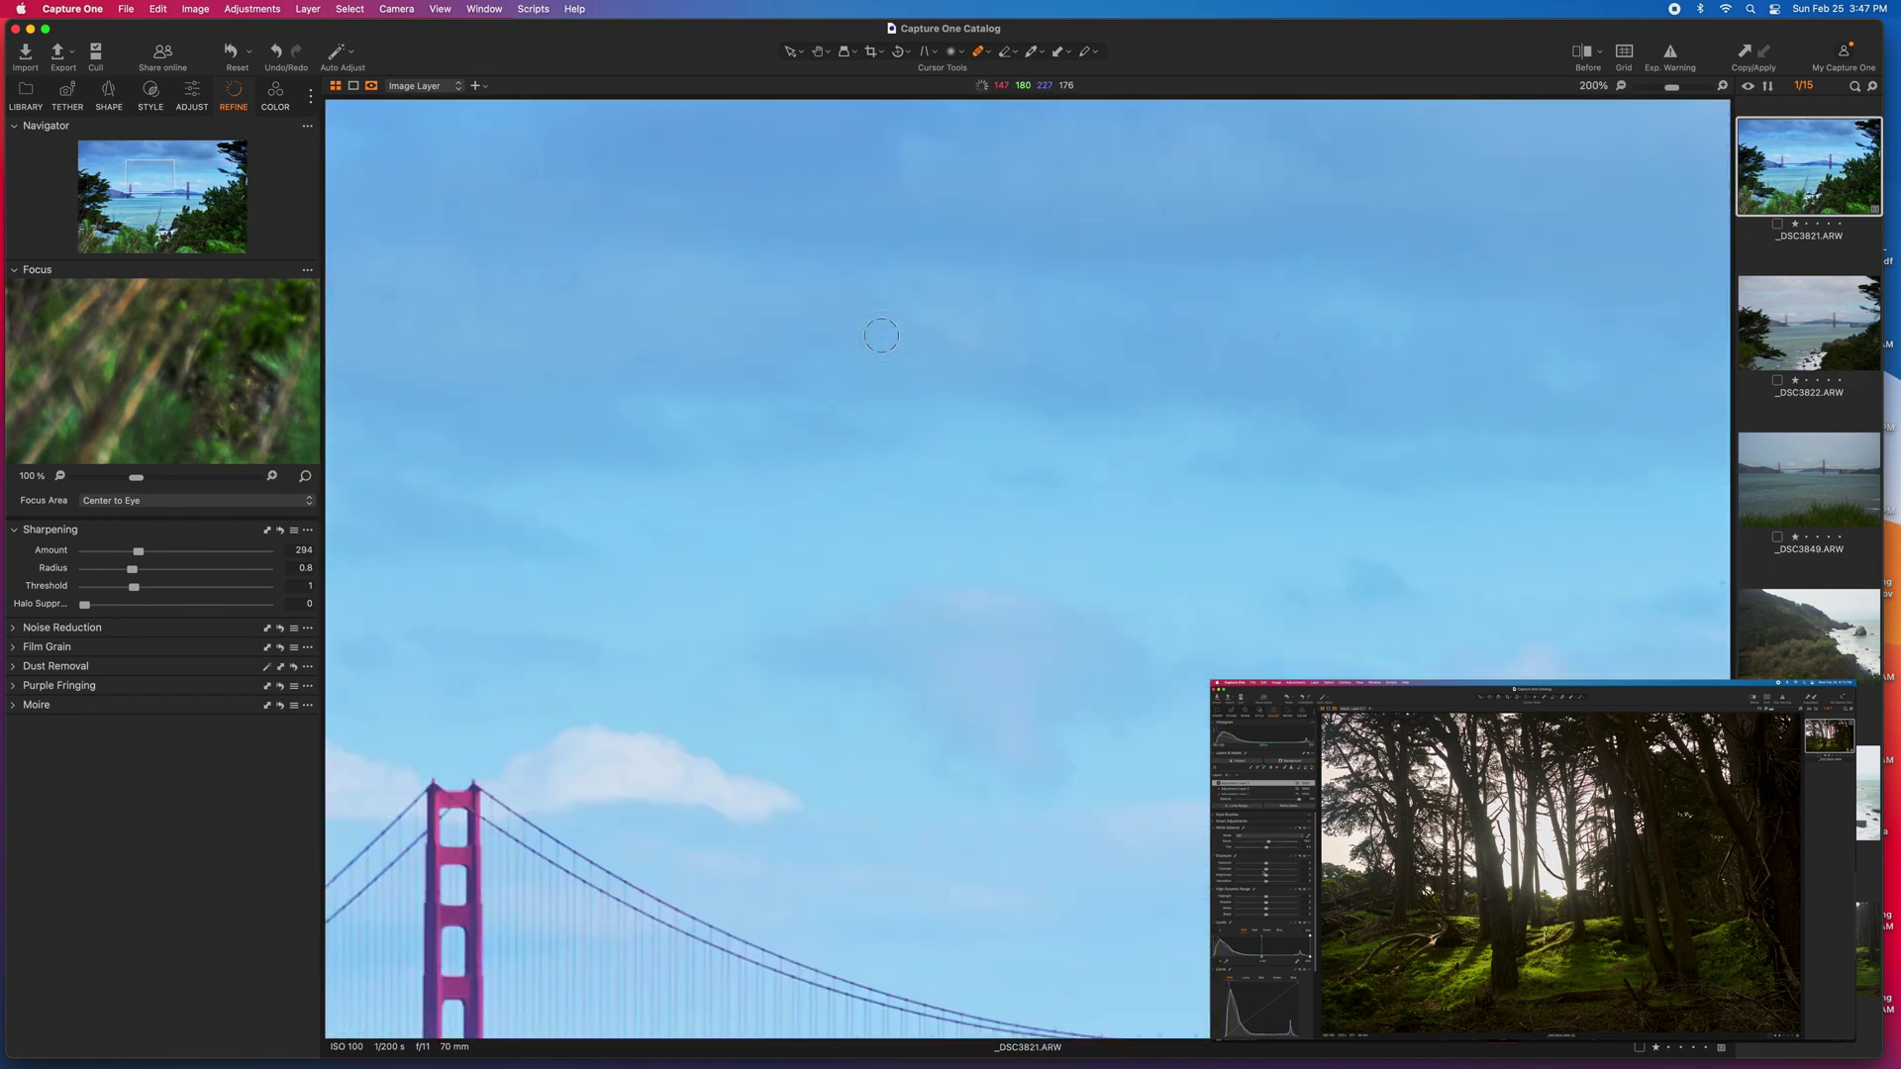
pyautogui.click(13, 629)
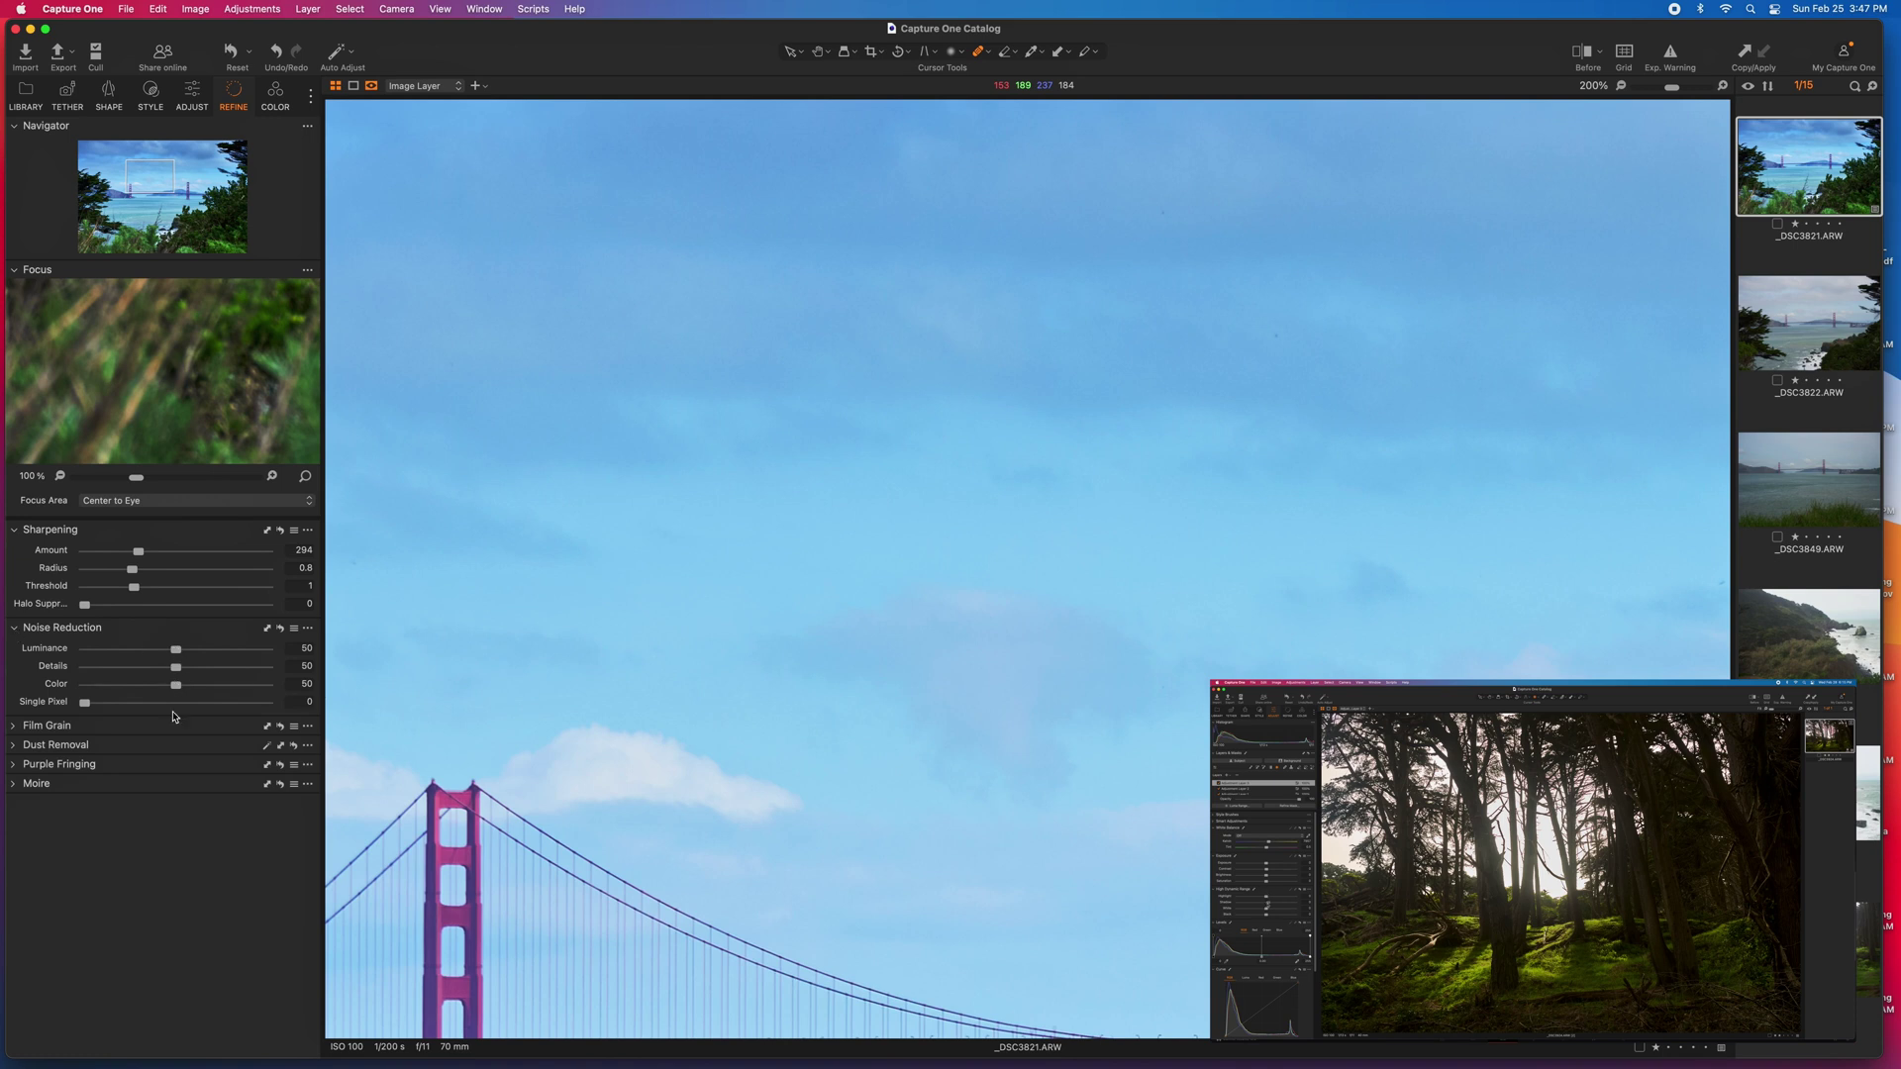
pyautogui.click(17, 730)
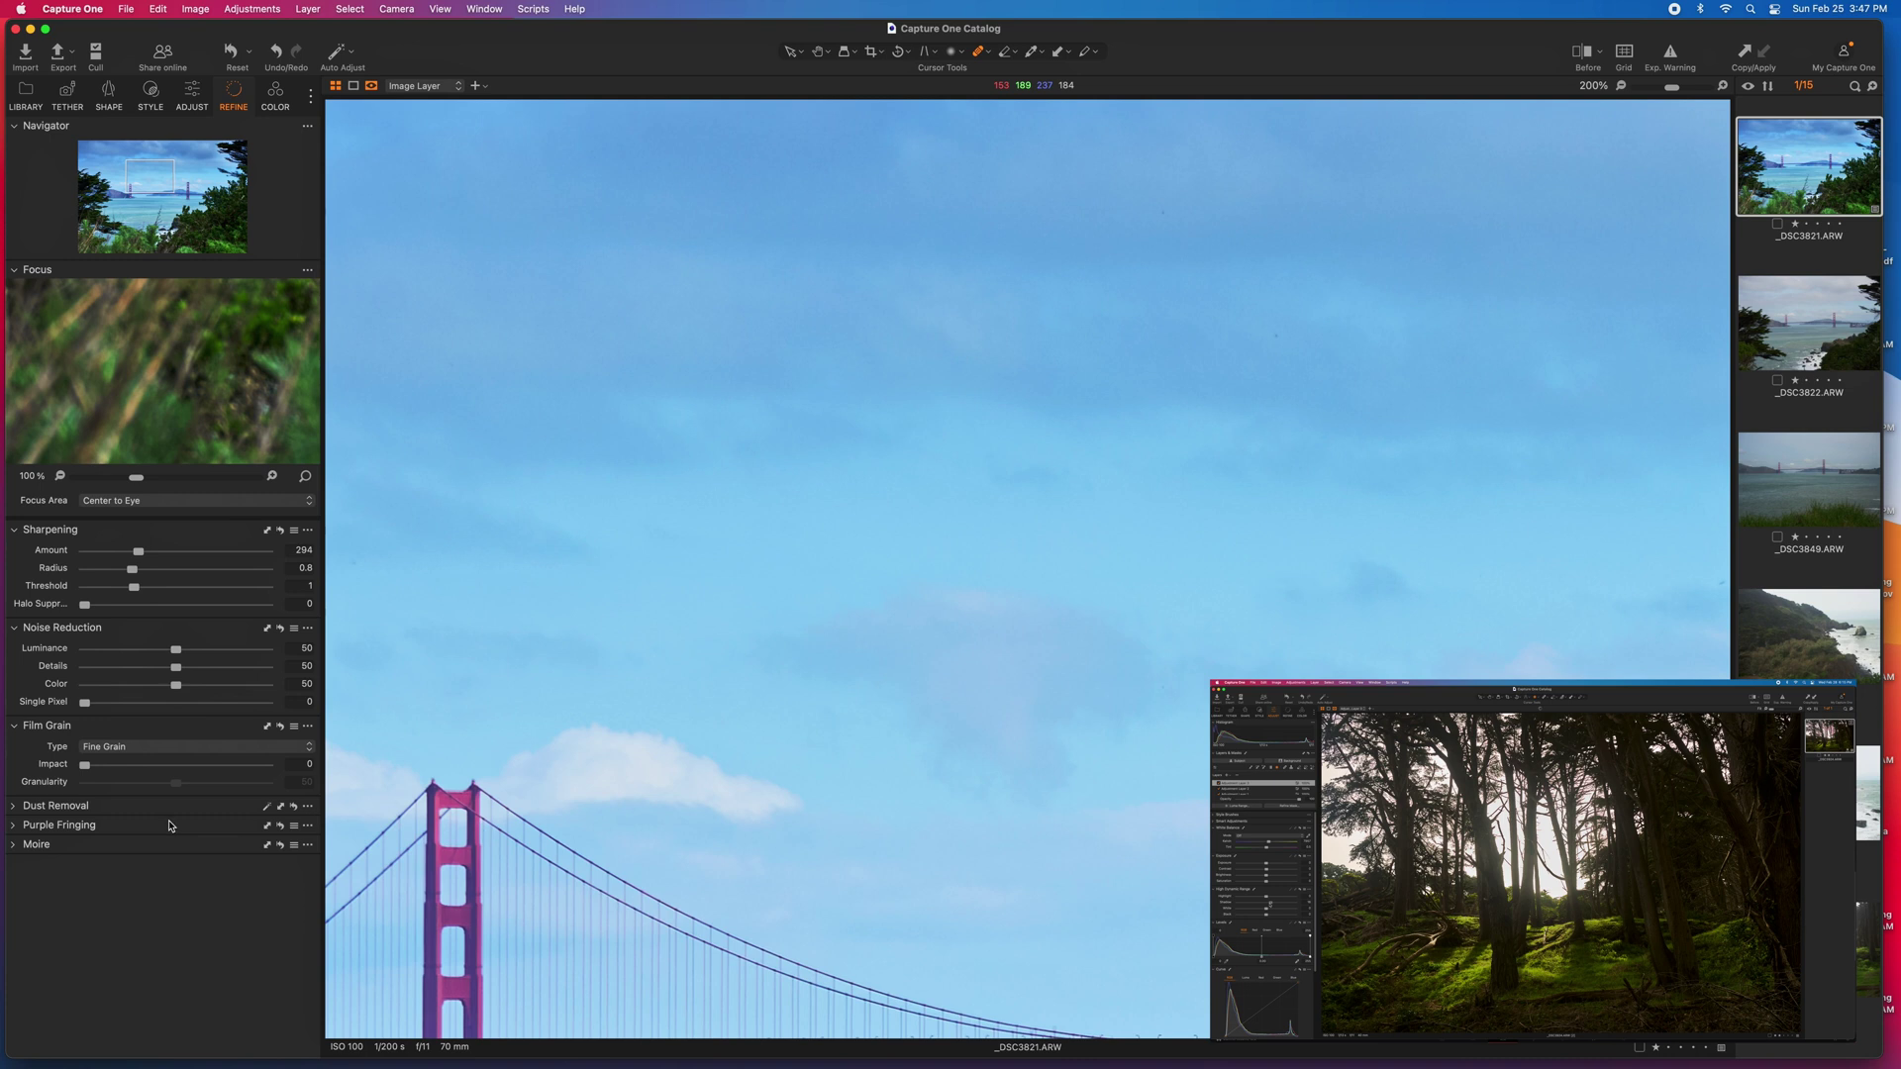
pyautogui.click(13, 846)
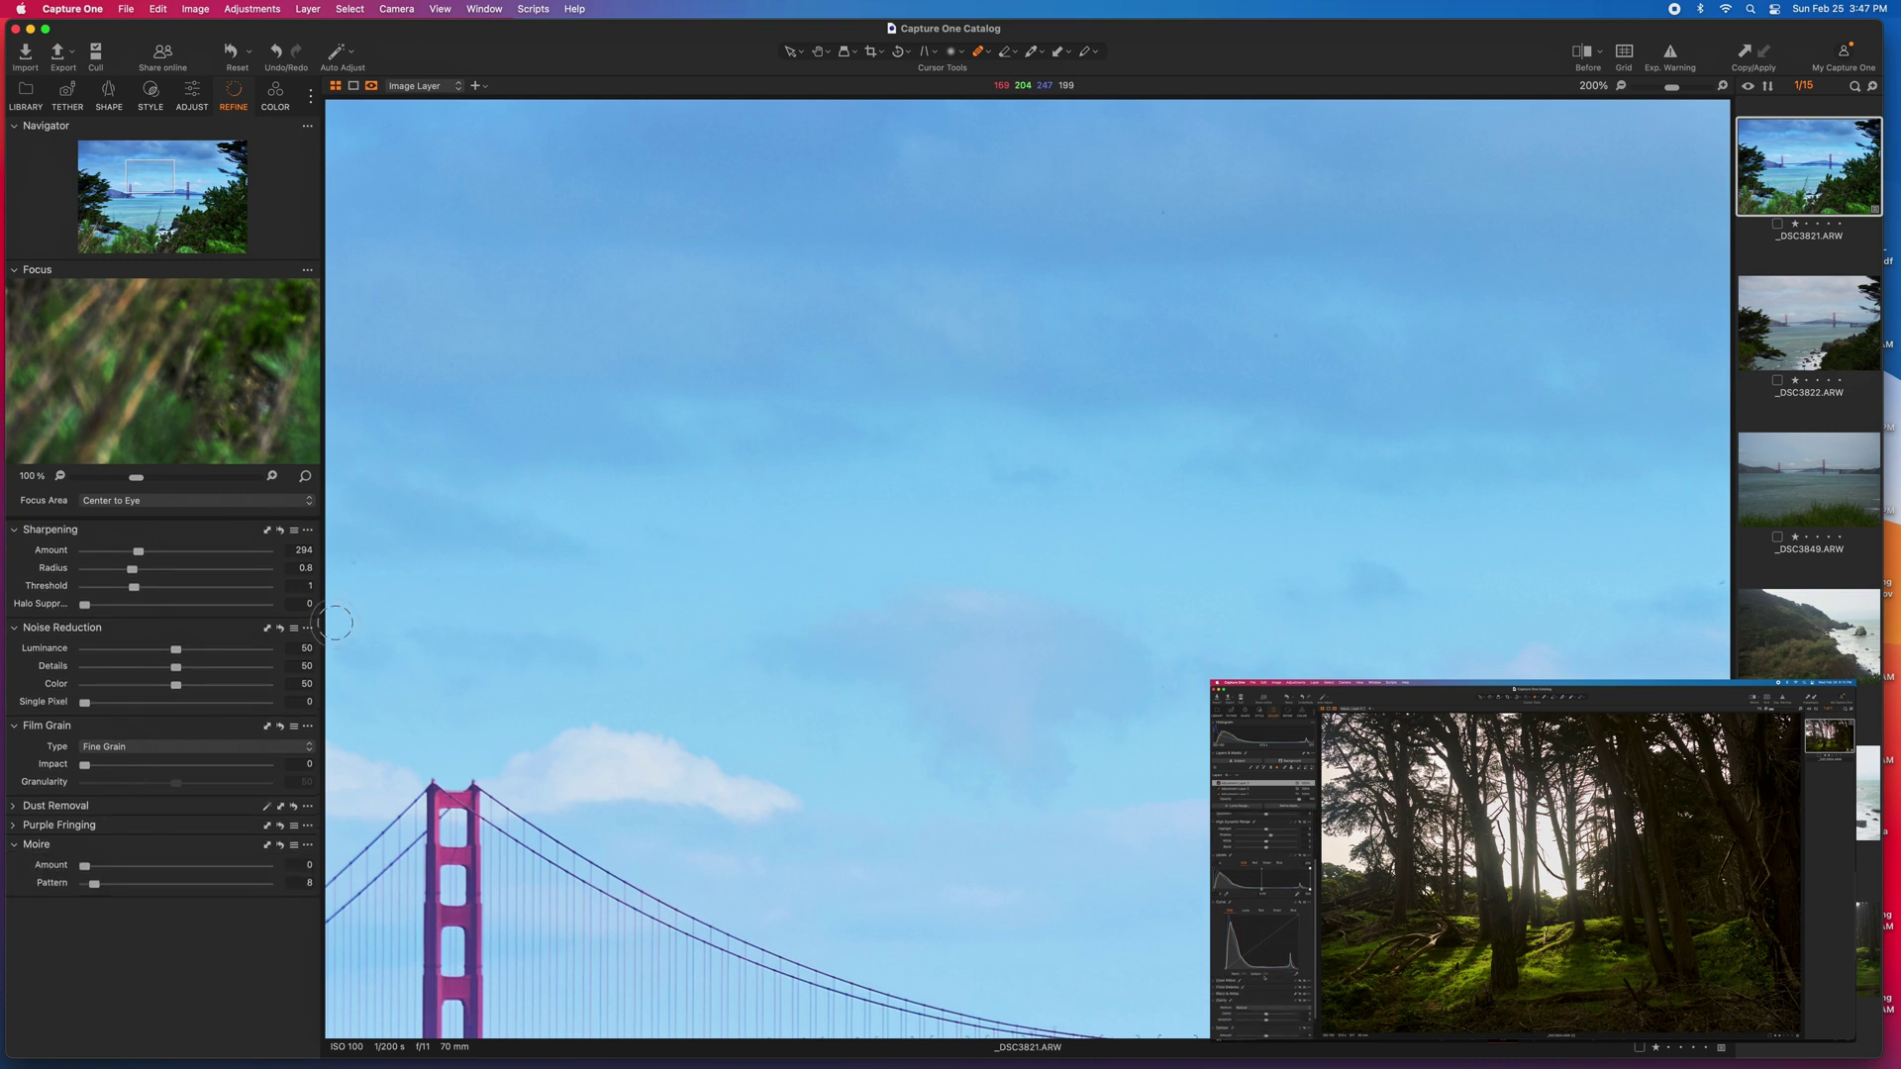
pyautogui.press('super+0')
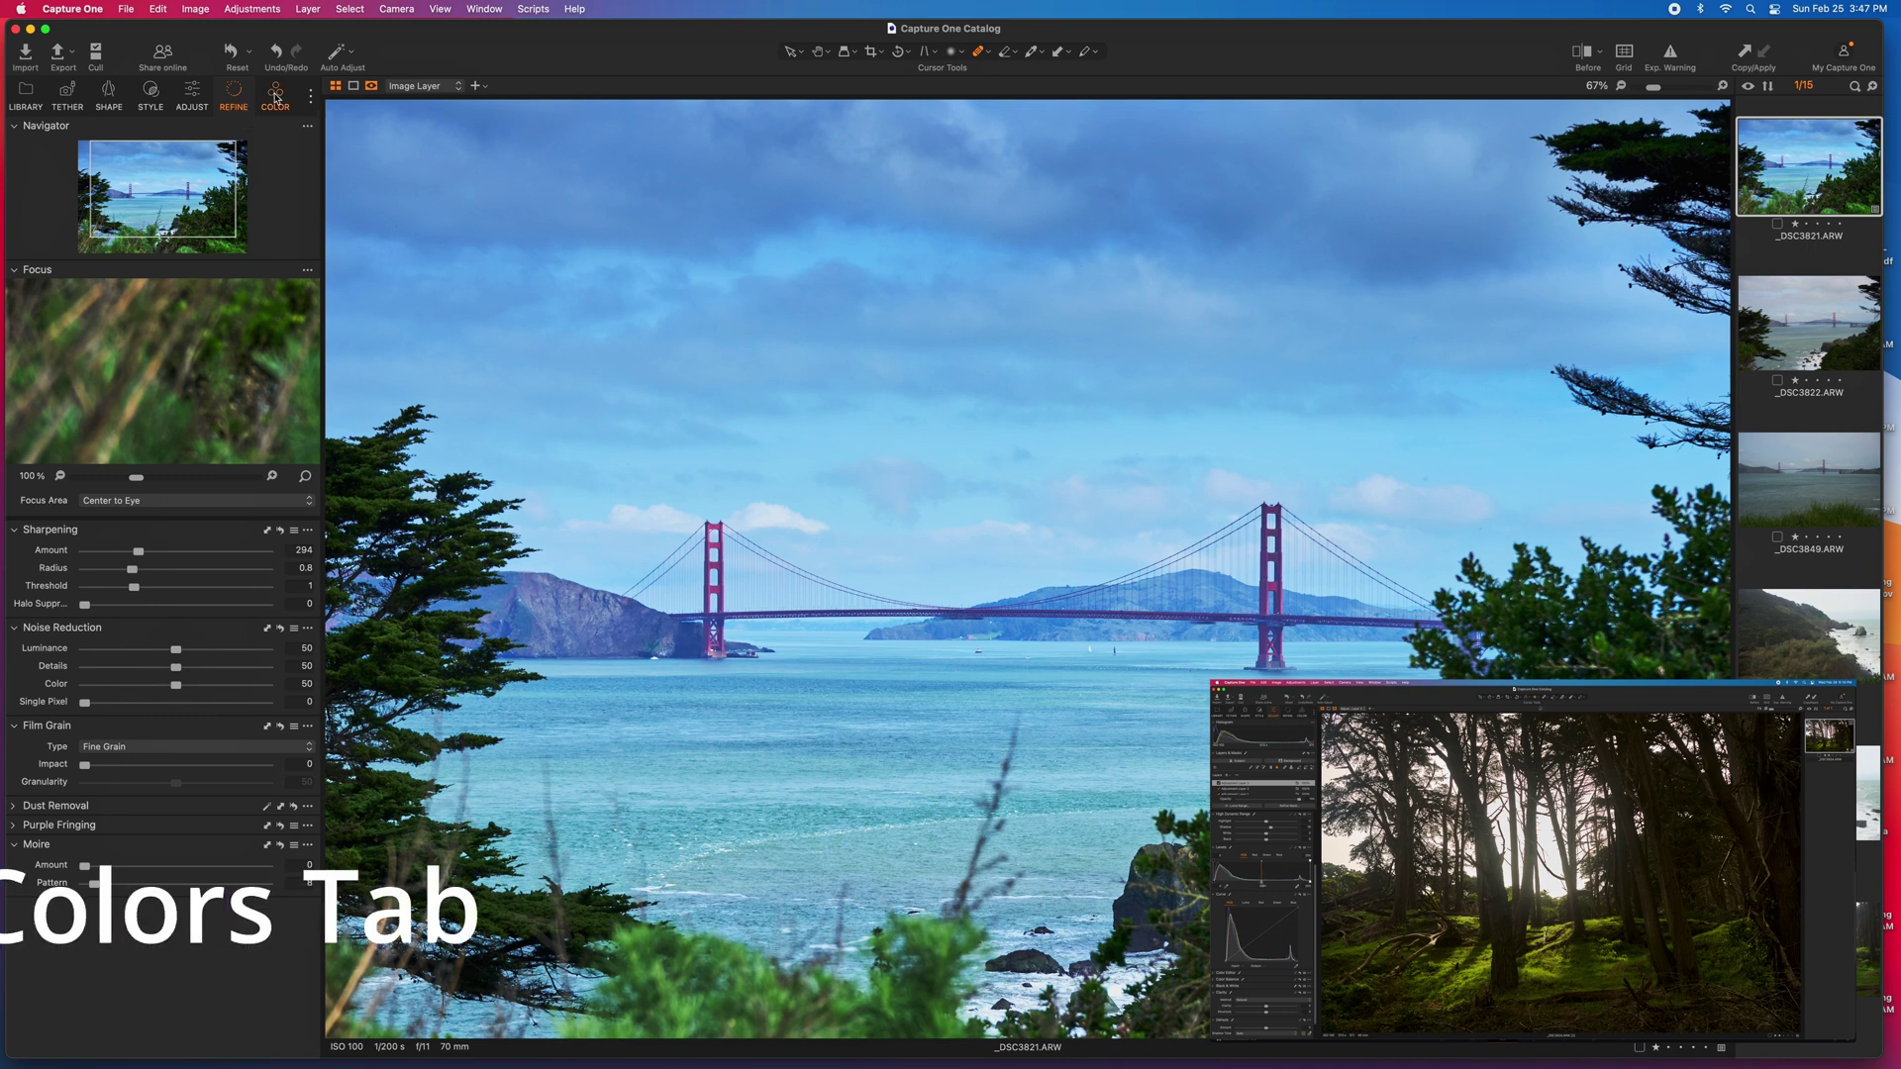
pyautogui.click(275, 95)
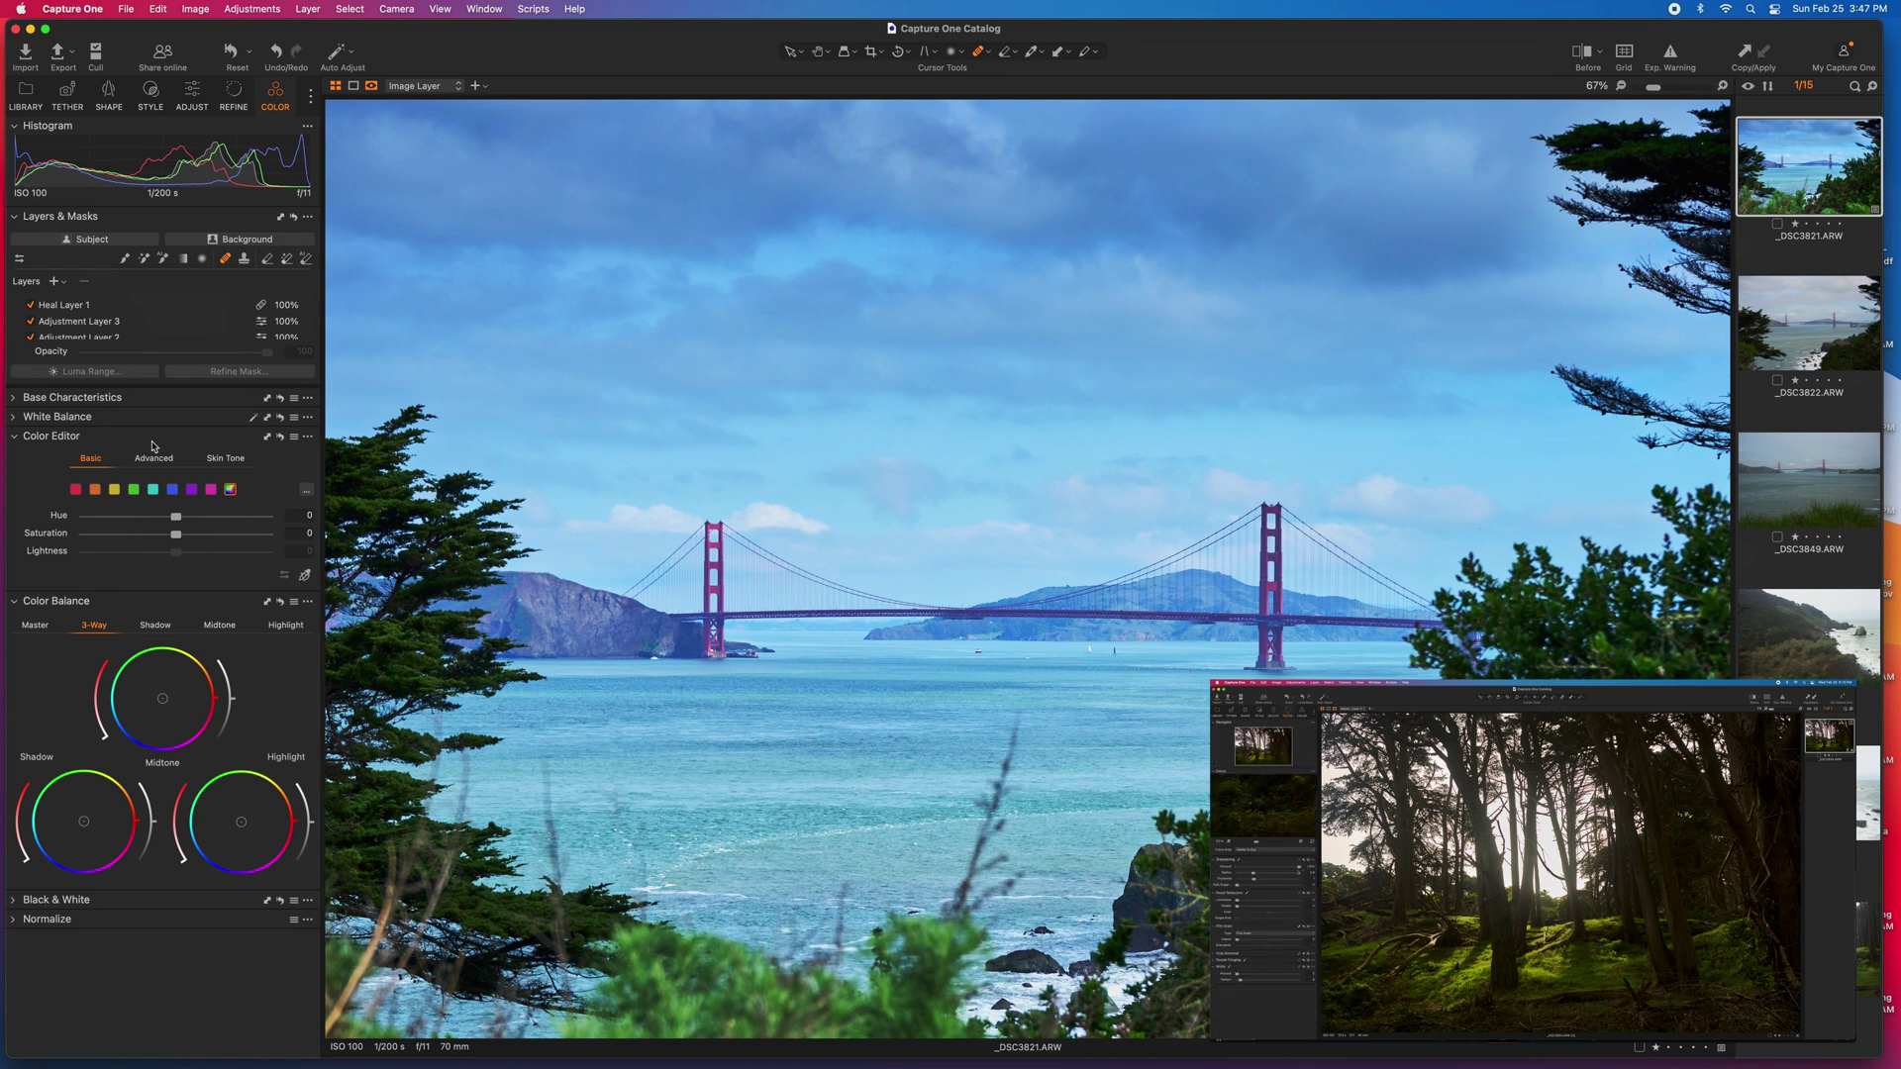
# - On new Adjustment Layer 4, sample the tree green and set saturation −100, hue −6.9, lightness 3.7
pyautogui.click(306, 577)
pyautogui.click(53, 281)
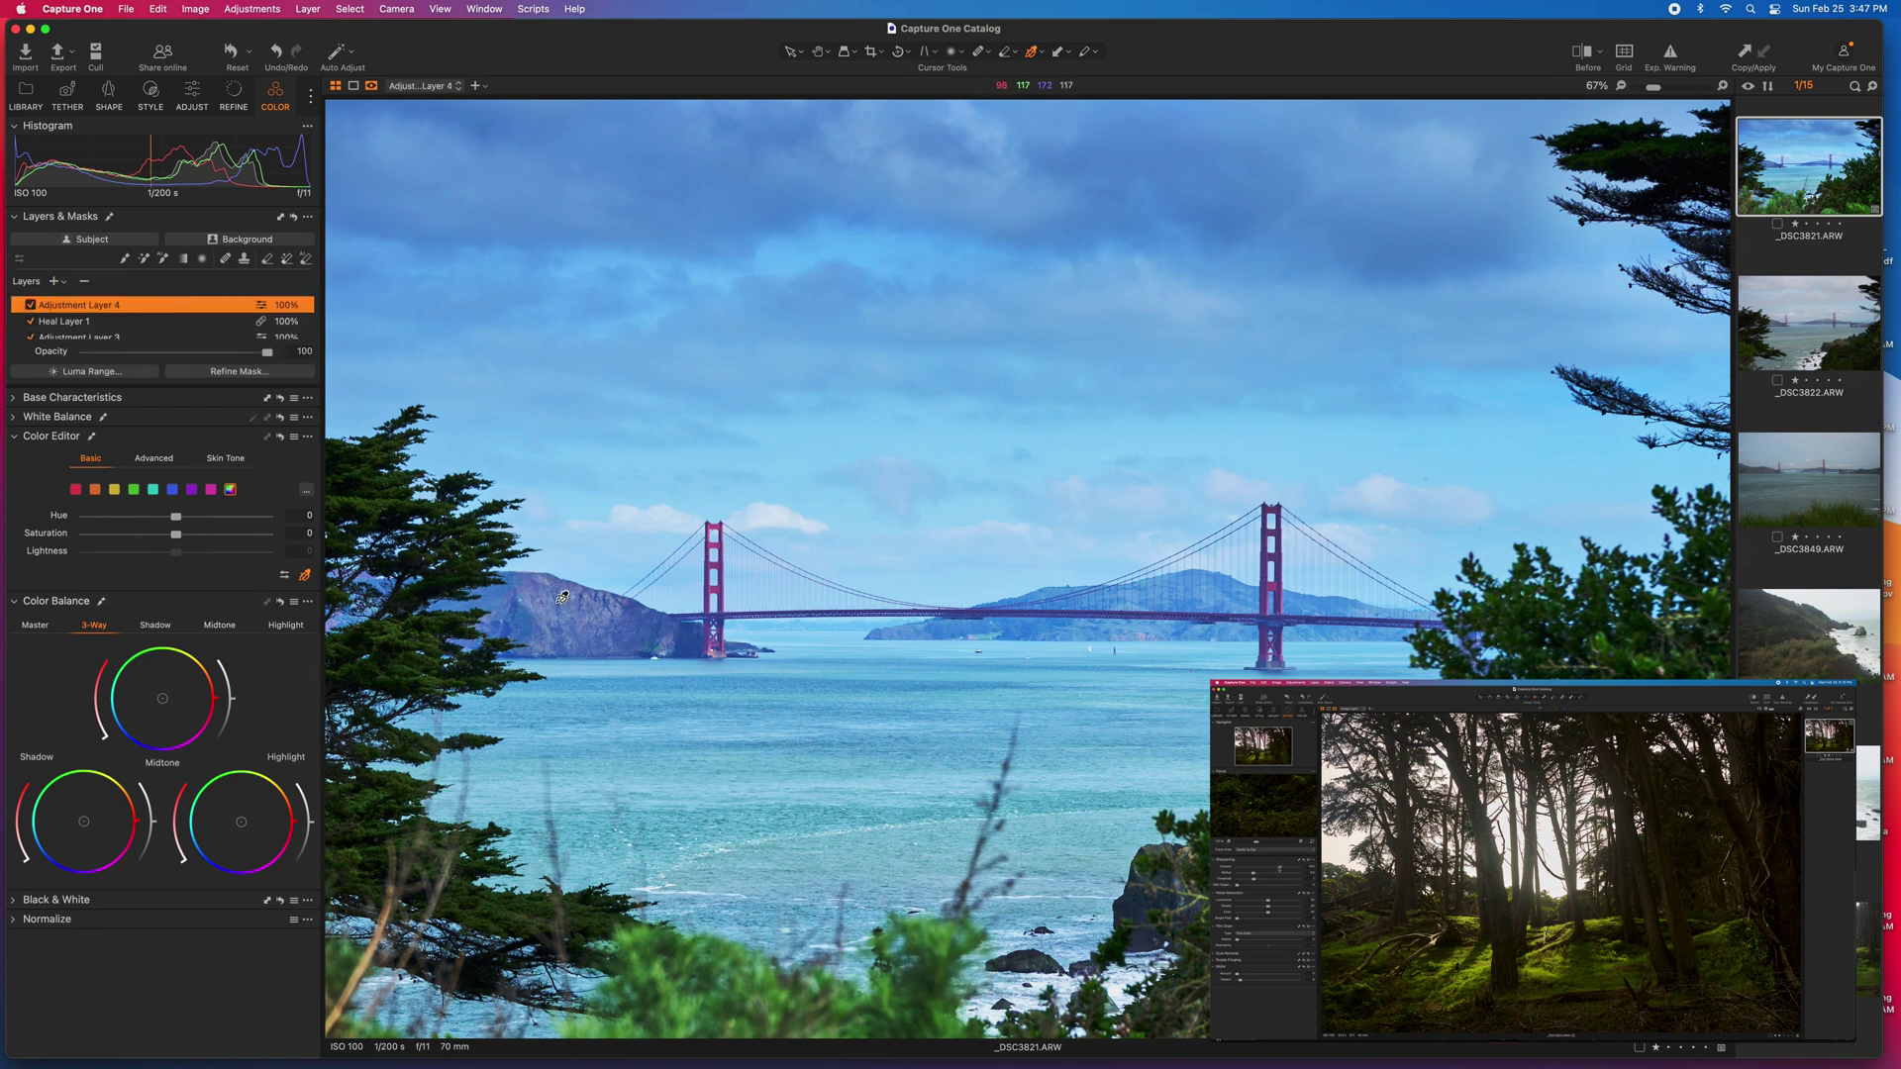
pyautogui.click(467, 519)
pyautogui.click(155, 459)
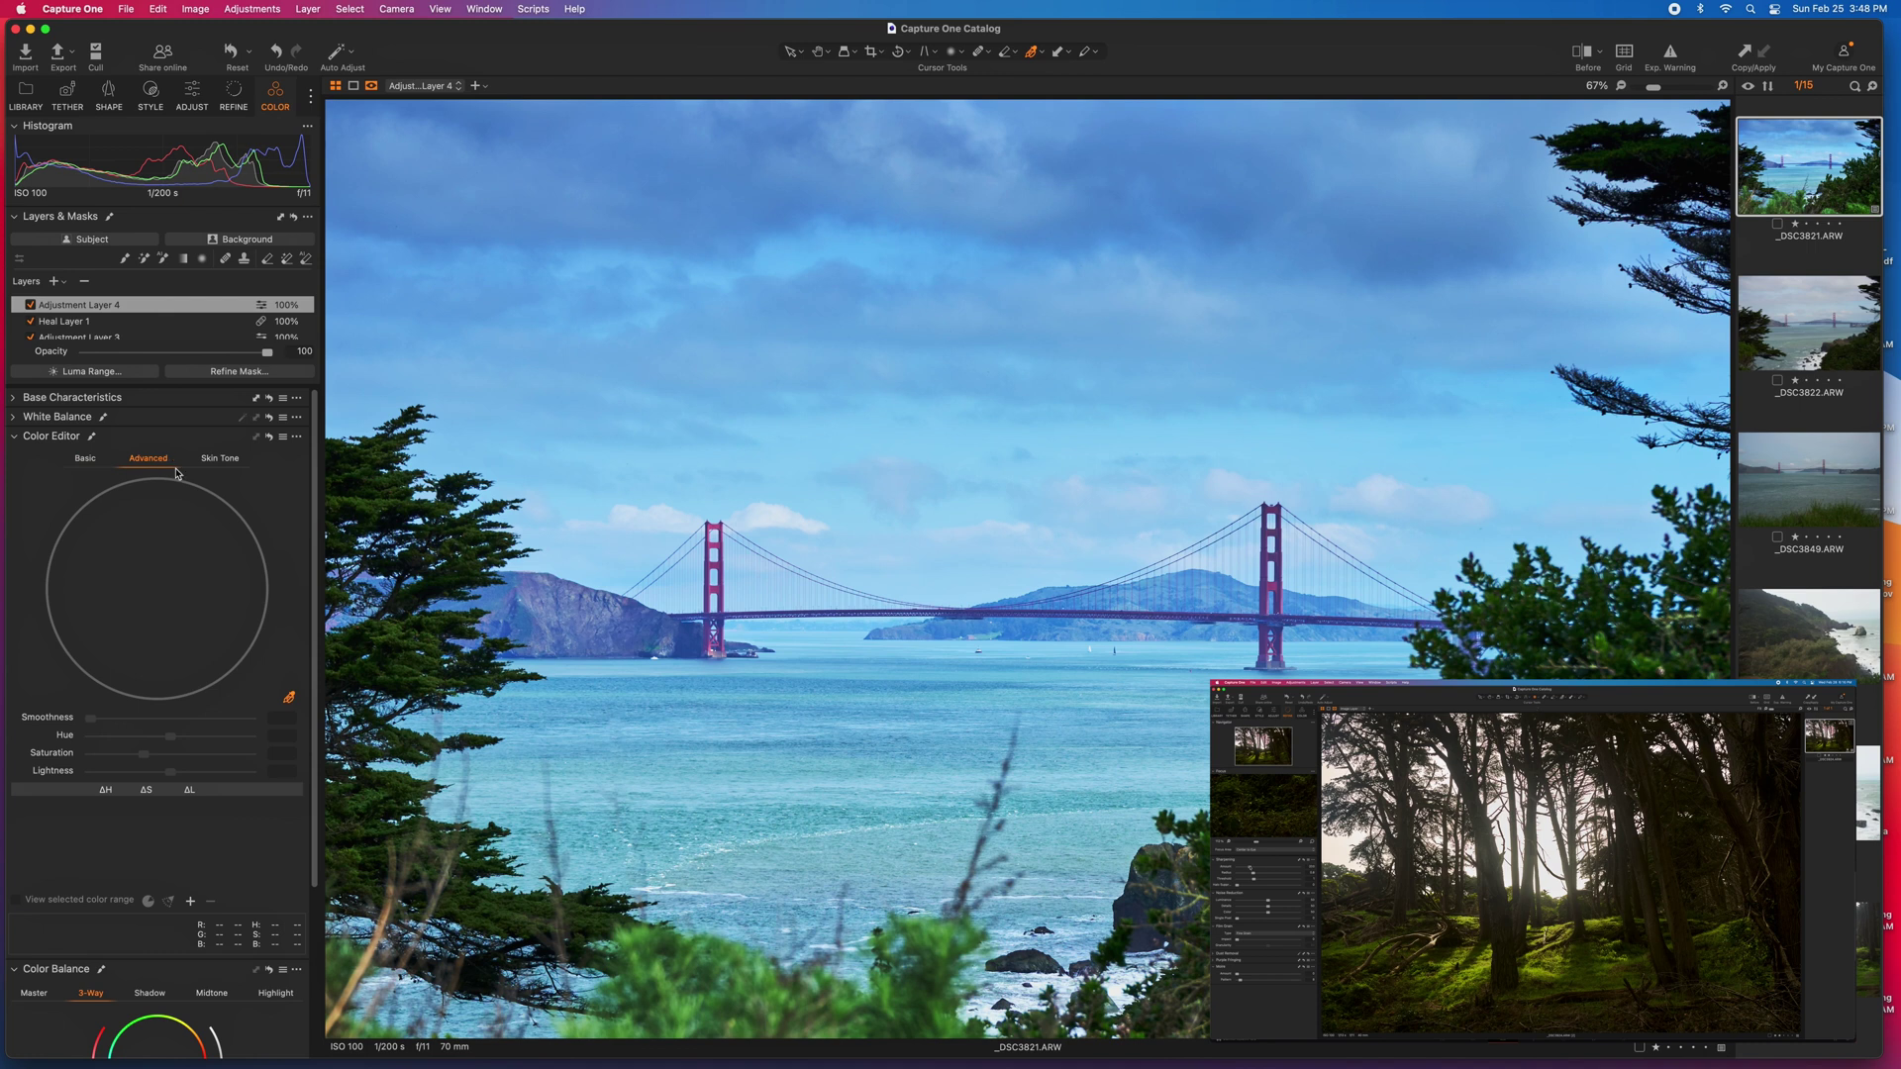
pyautogui.click(473, 526)
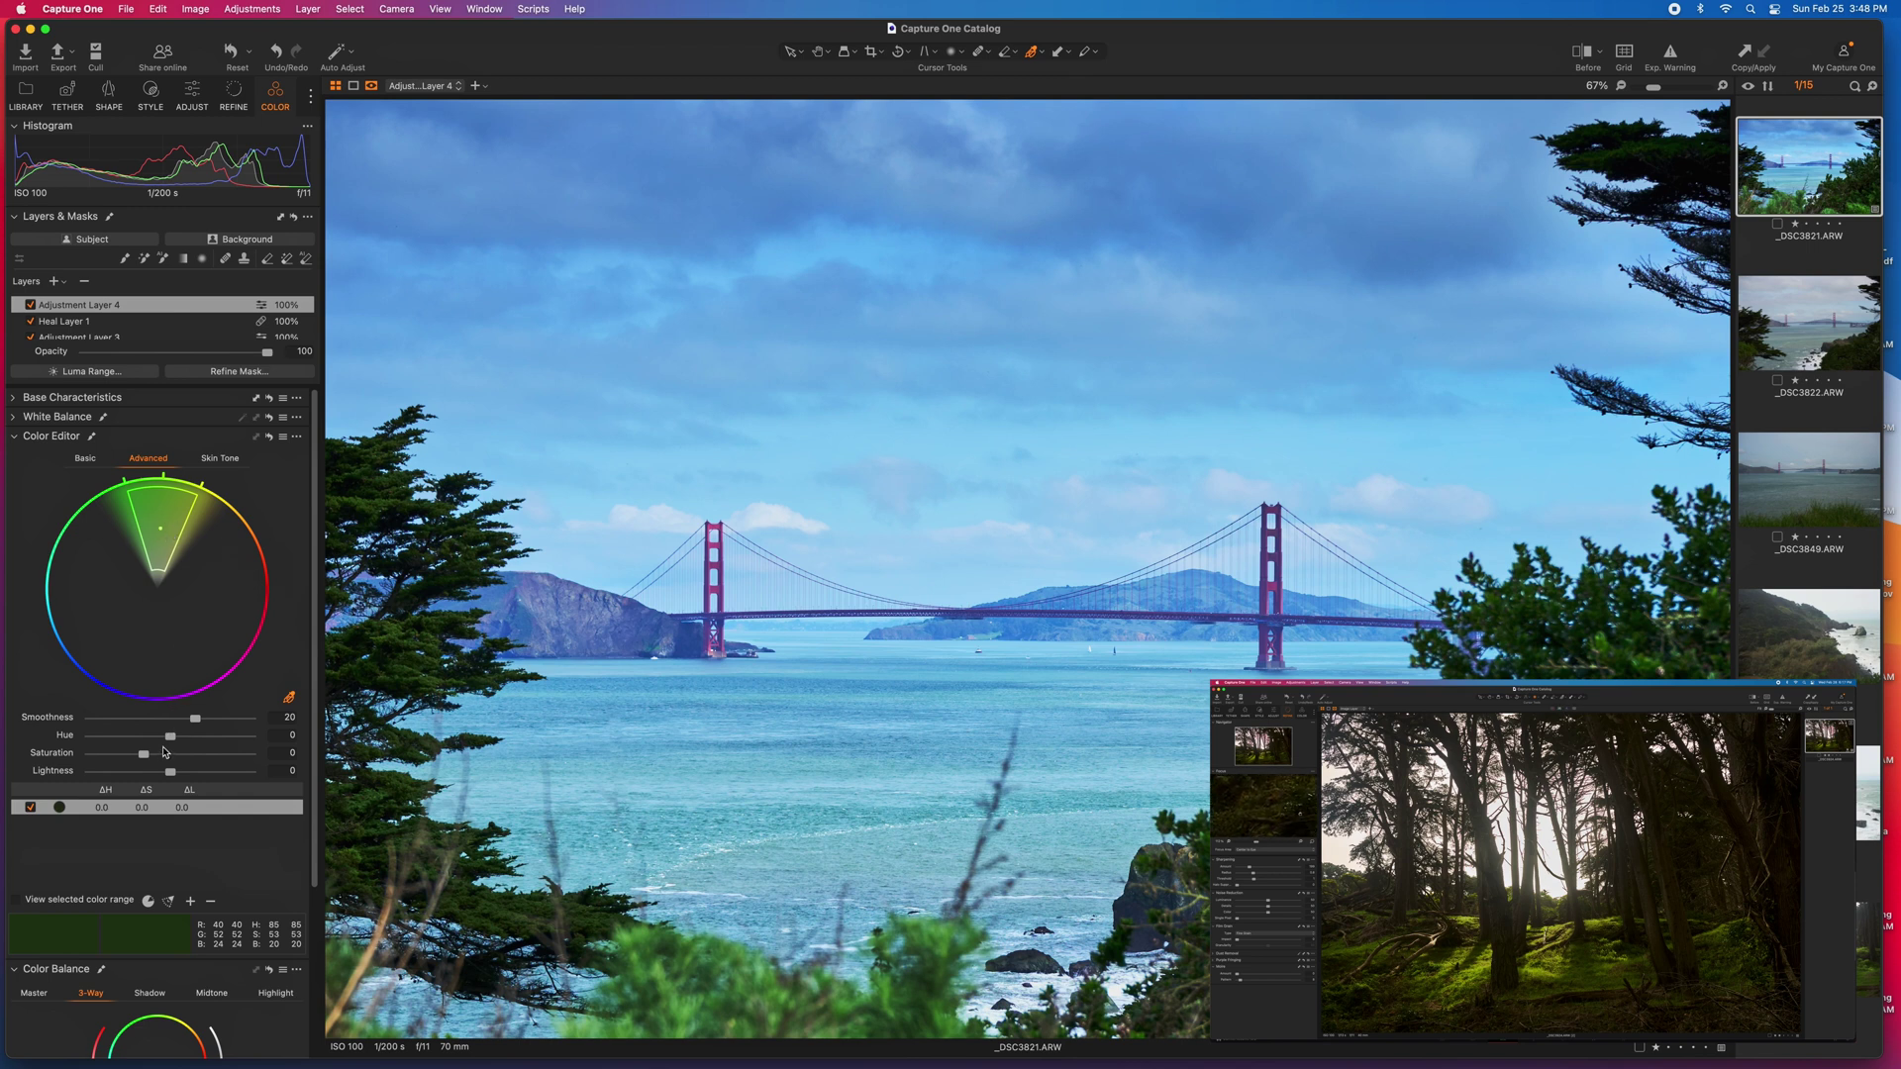
pyautogui.moveTo(170, 737)
pyautogui.mouseDown()
pyautogui.moveTo(65, 744)
pyautogui.moveTo(267, 744)
pyautogui.moveTo(195, 737)
pyautogui.moveTo(152, 737)
pyautogui.moveTo(282, 765)
pyautogui.moveTo(92, 754)
pyautogui.moveTo(104, 775)
pyautogui.moveTo(87, 775)
pyautogui.moveTo(175, 772)
pyautogui.mouseUp()
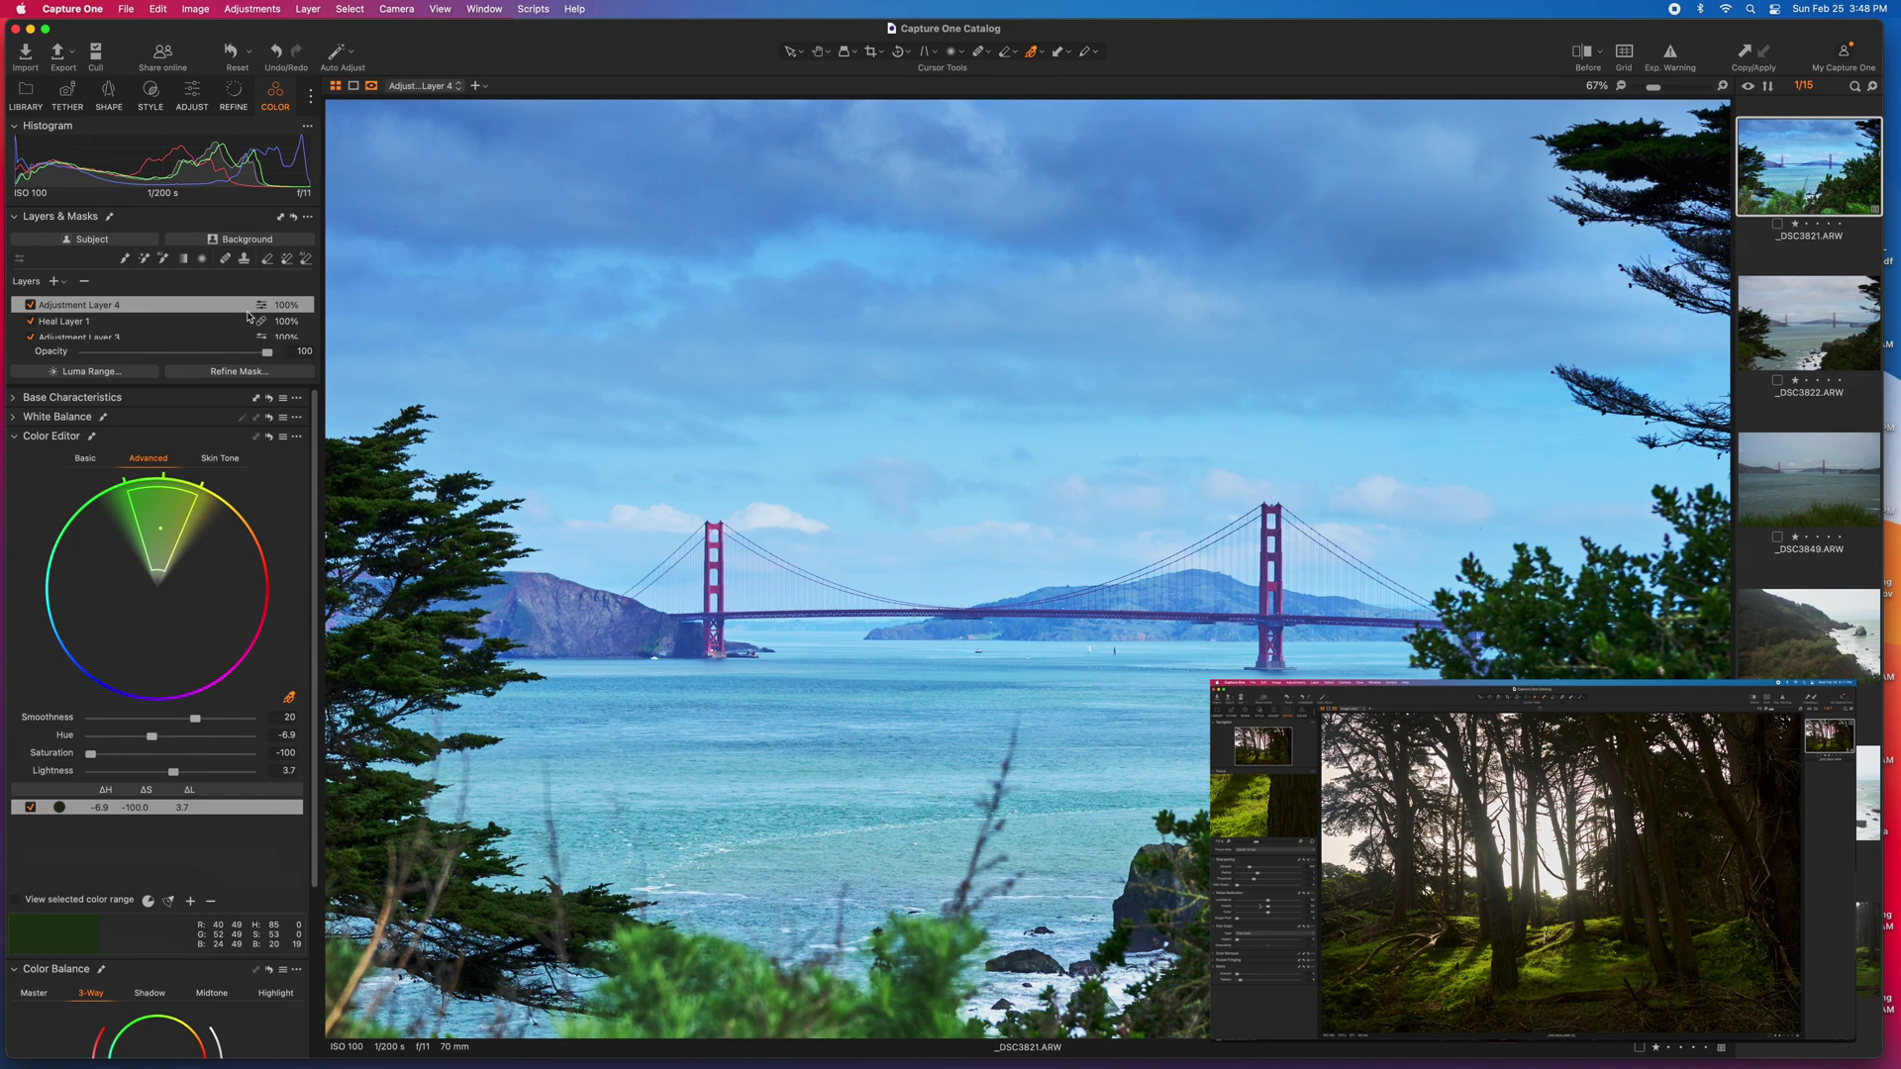
pyautogui.scroll(-3, 192, 310)
# - On the Image Layer, sample the tree greens and set hue 18.8, saturation 8.2, lightness 17.1
pyautogui.click(203, 325)
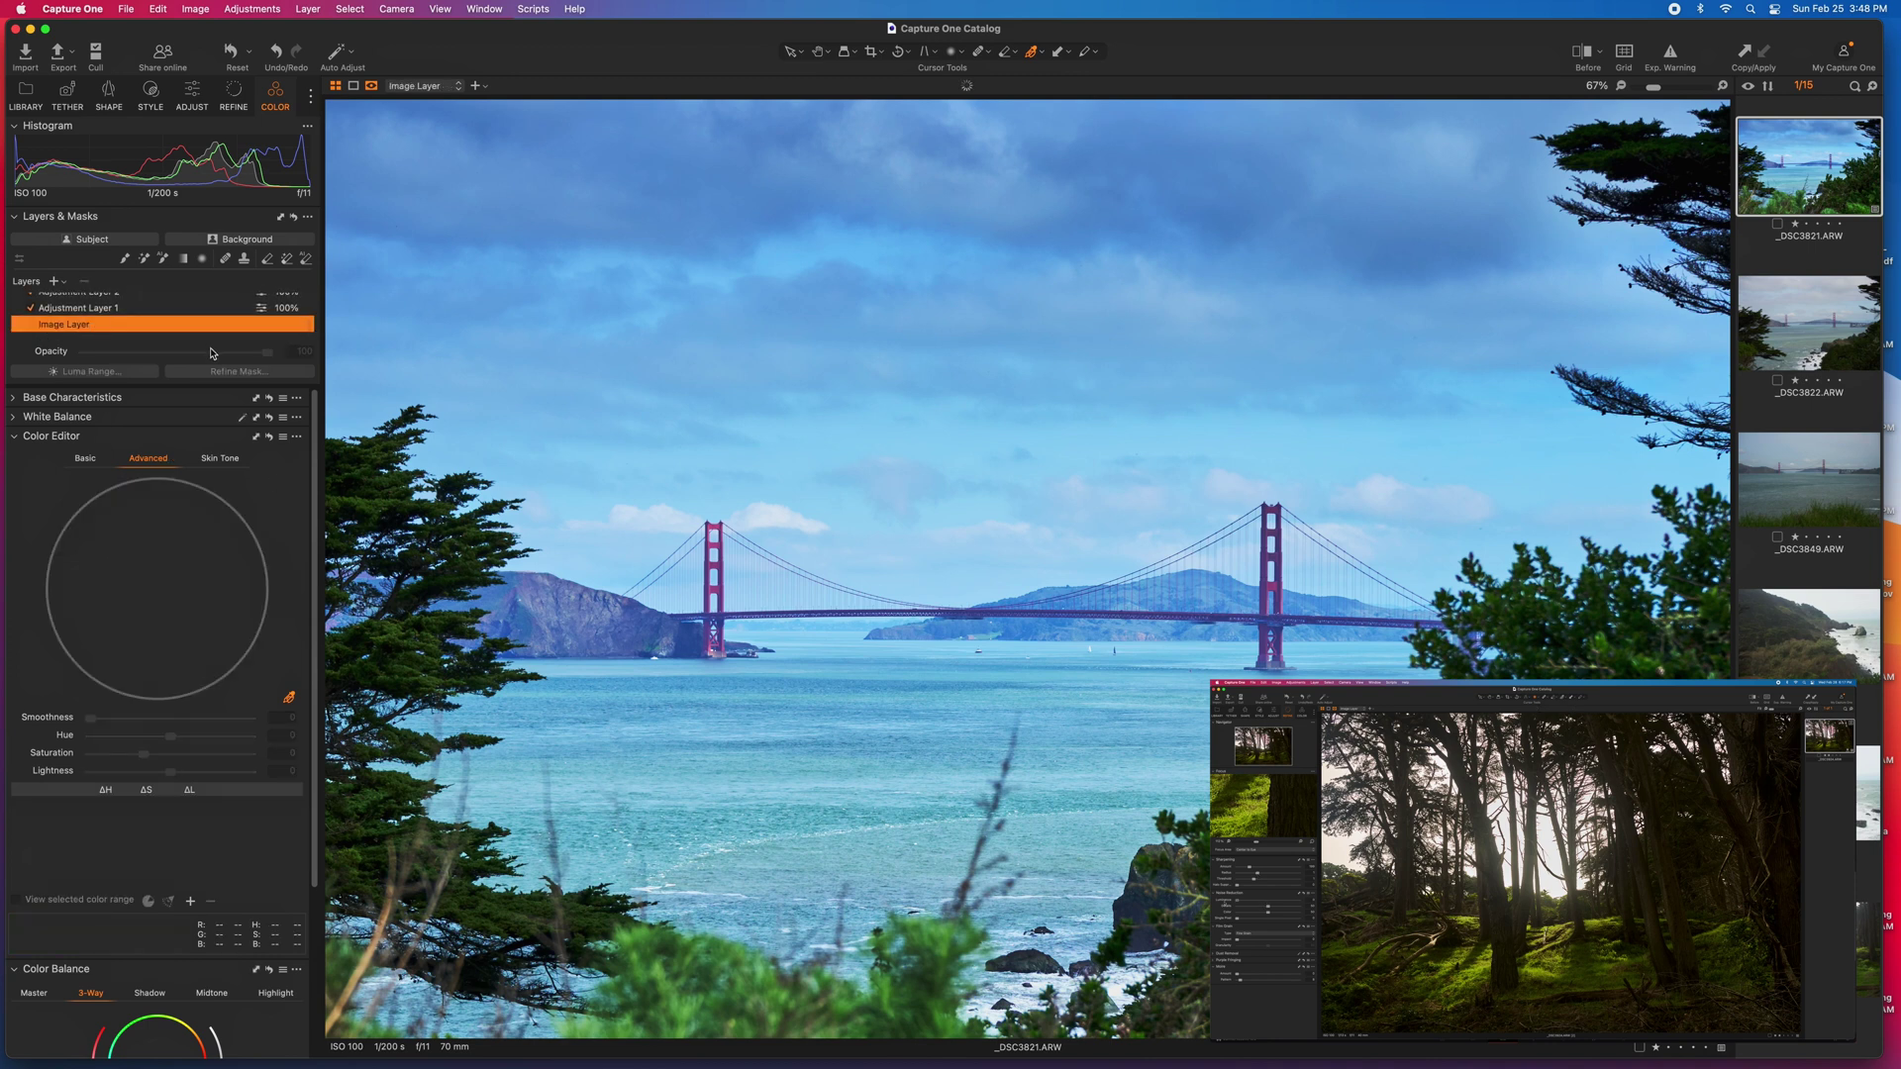
pyautogui.click(444, 536)
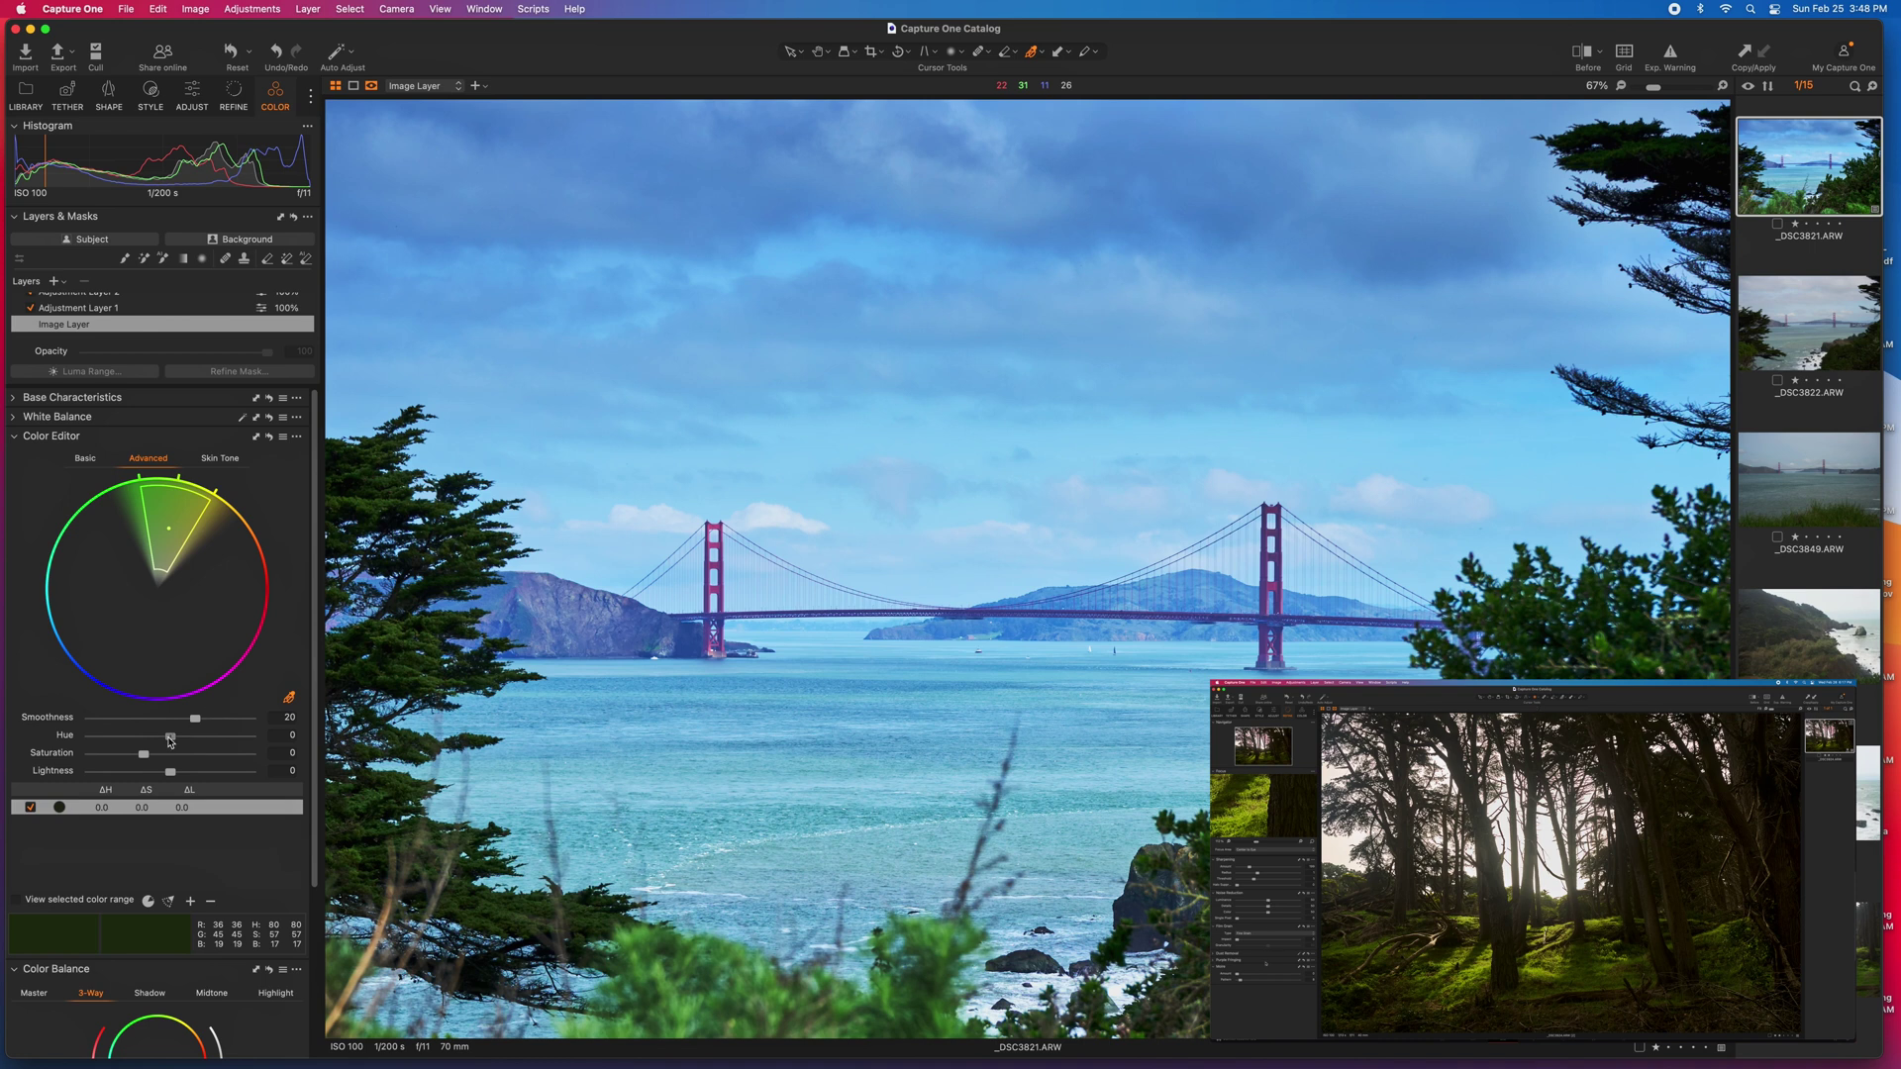
pyautogui.moveTo(170, 737); pyautogui.dragTo(138, 756)
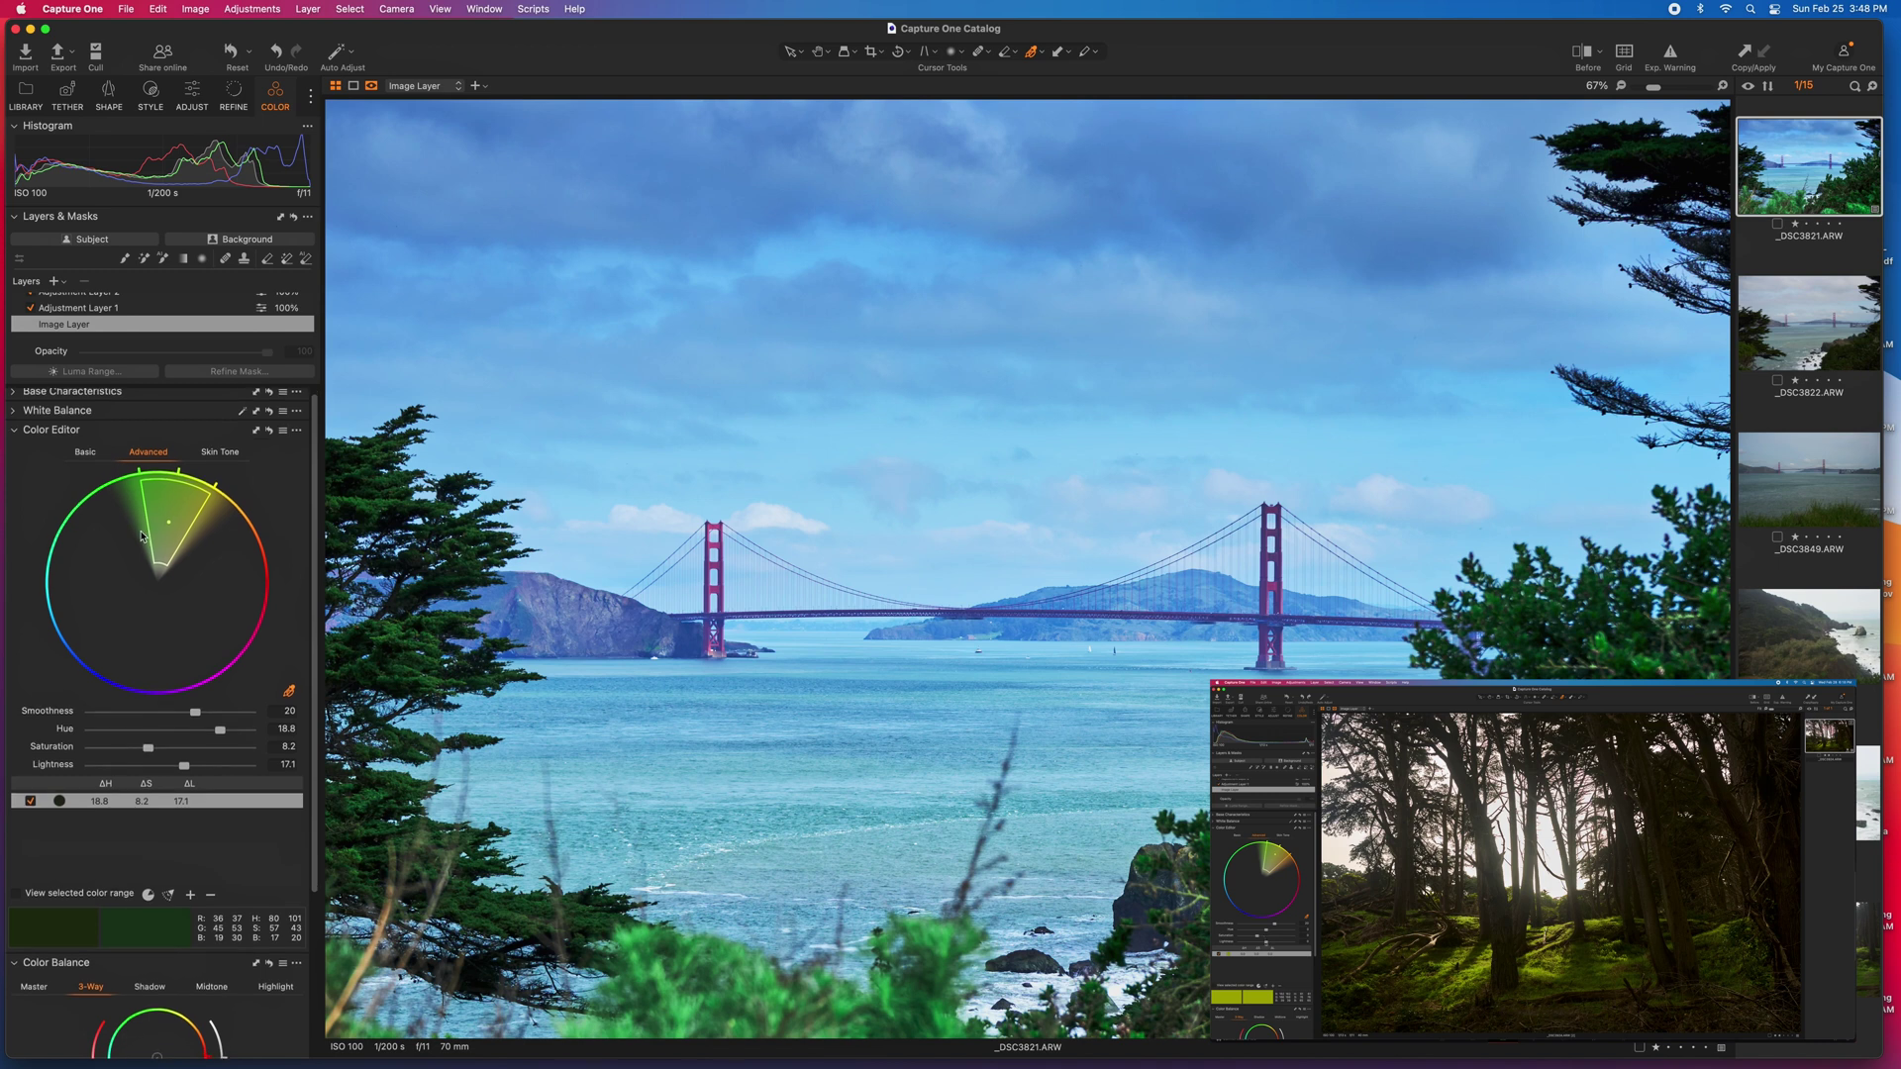
pyautogui.scroll(-3, 142, 536)
pyautogui.scroll(-3, 141, 536)
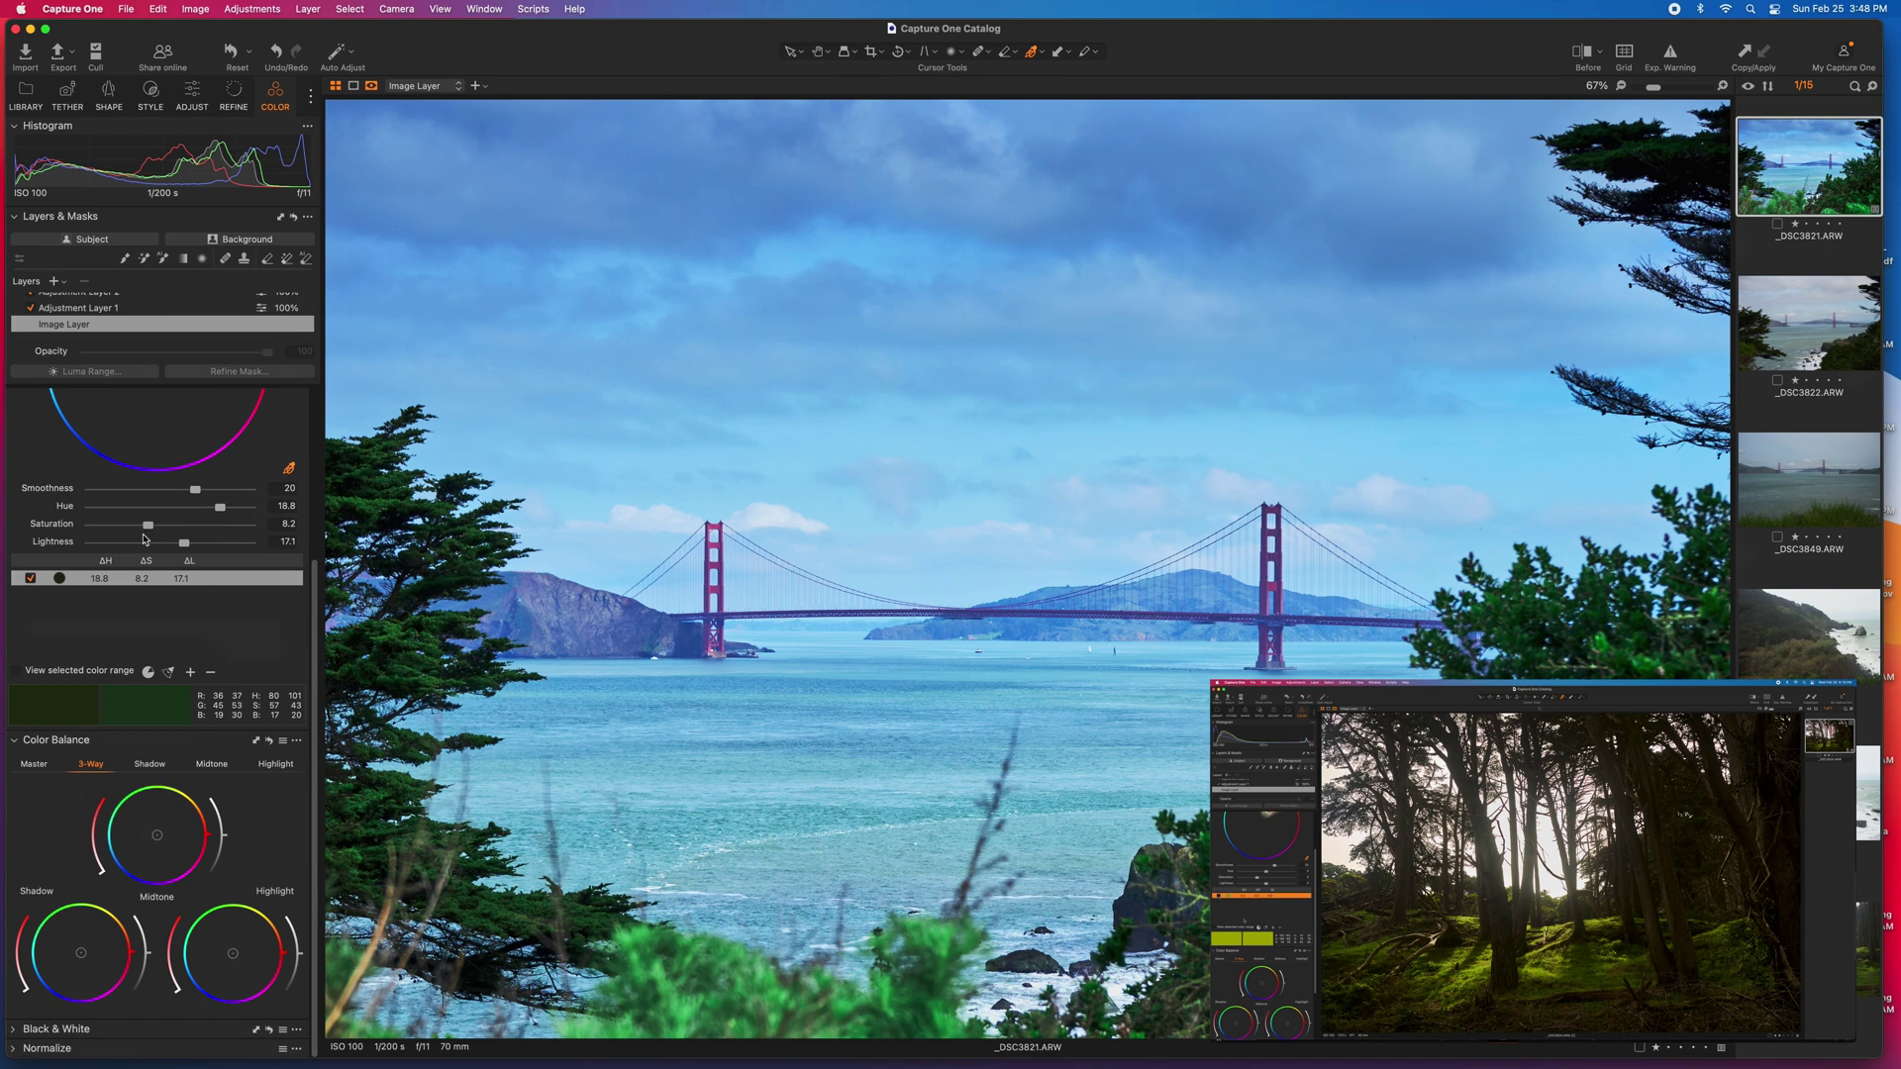
# - Try a magenta midtone tint in Color Balance, reset it, then enable Black & White
pyautogui.click(89, 1029)
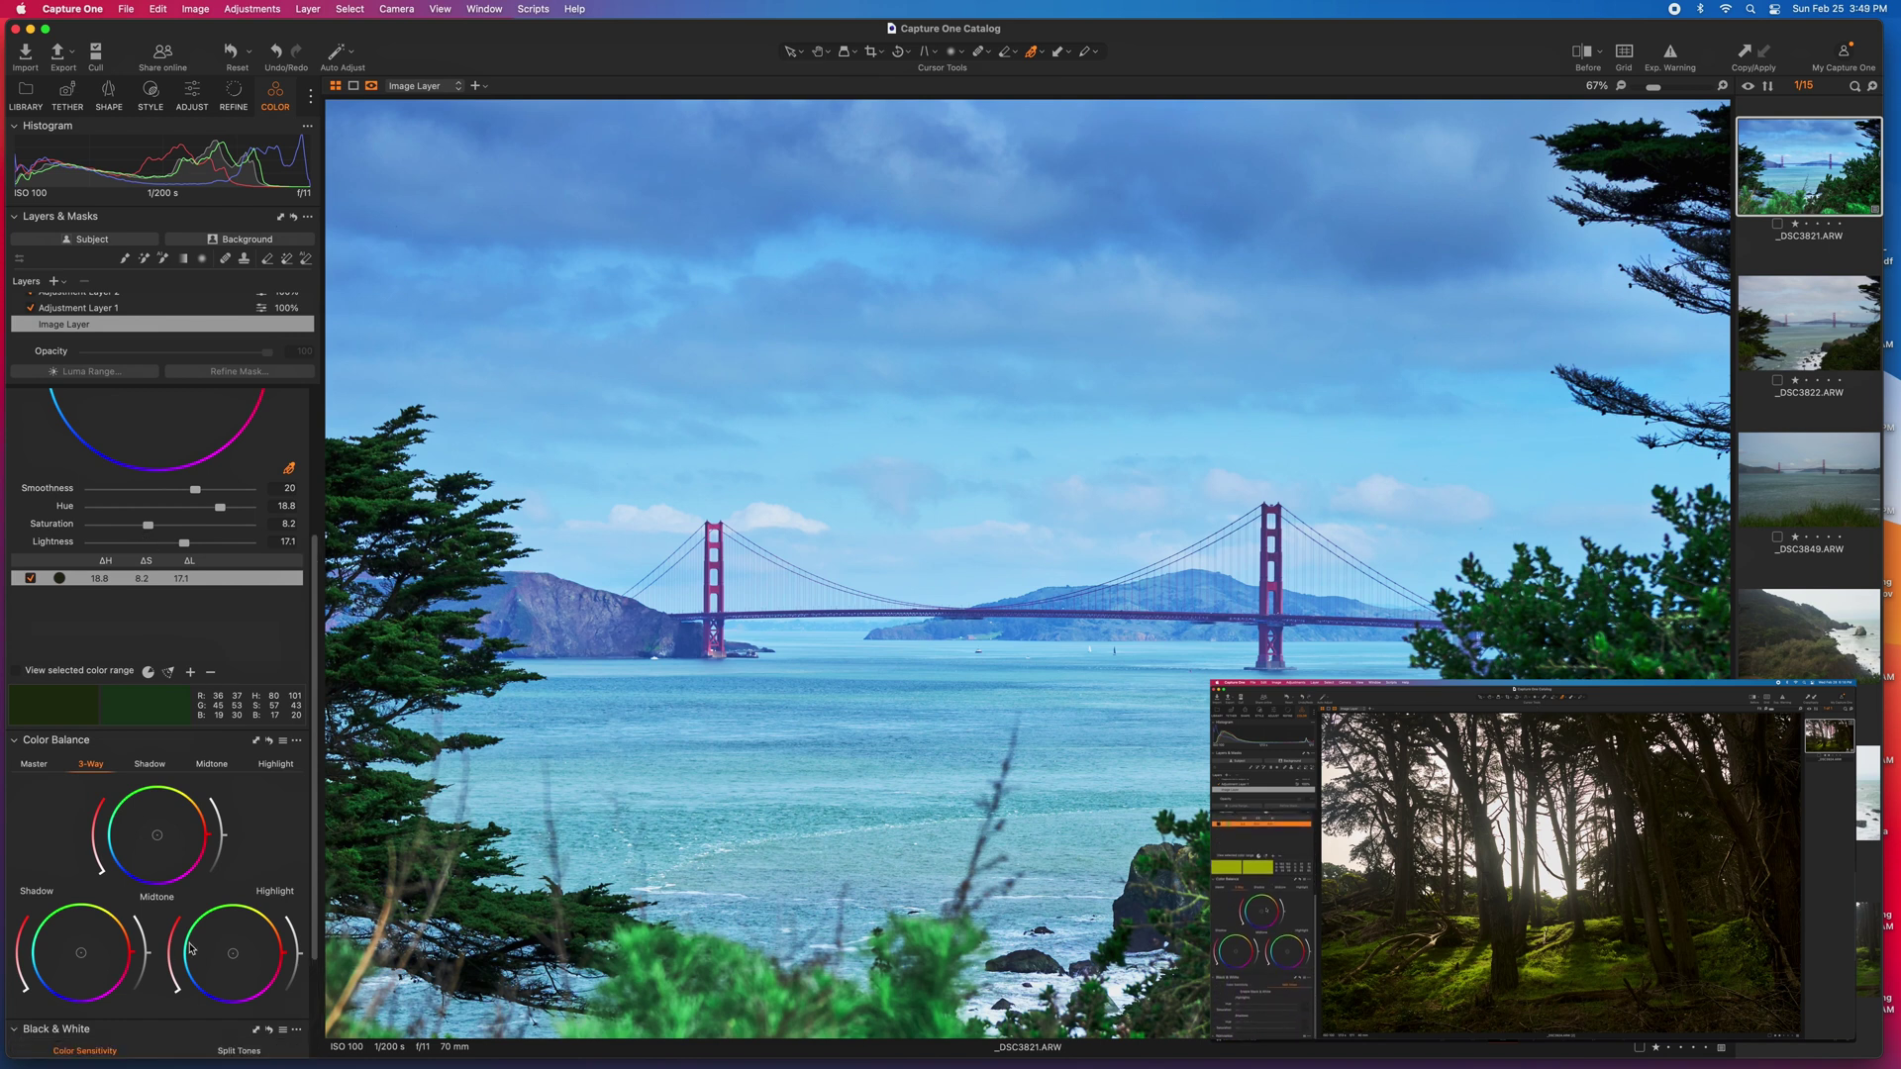
pyautogui.scroll(-4, 191, 949)
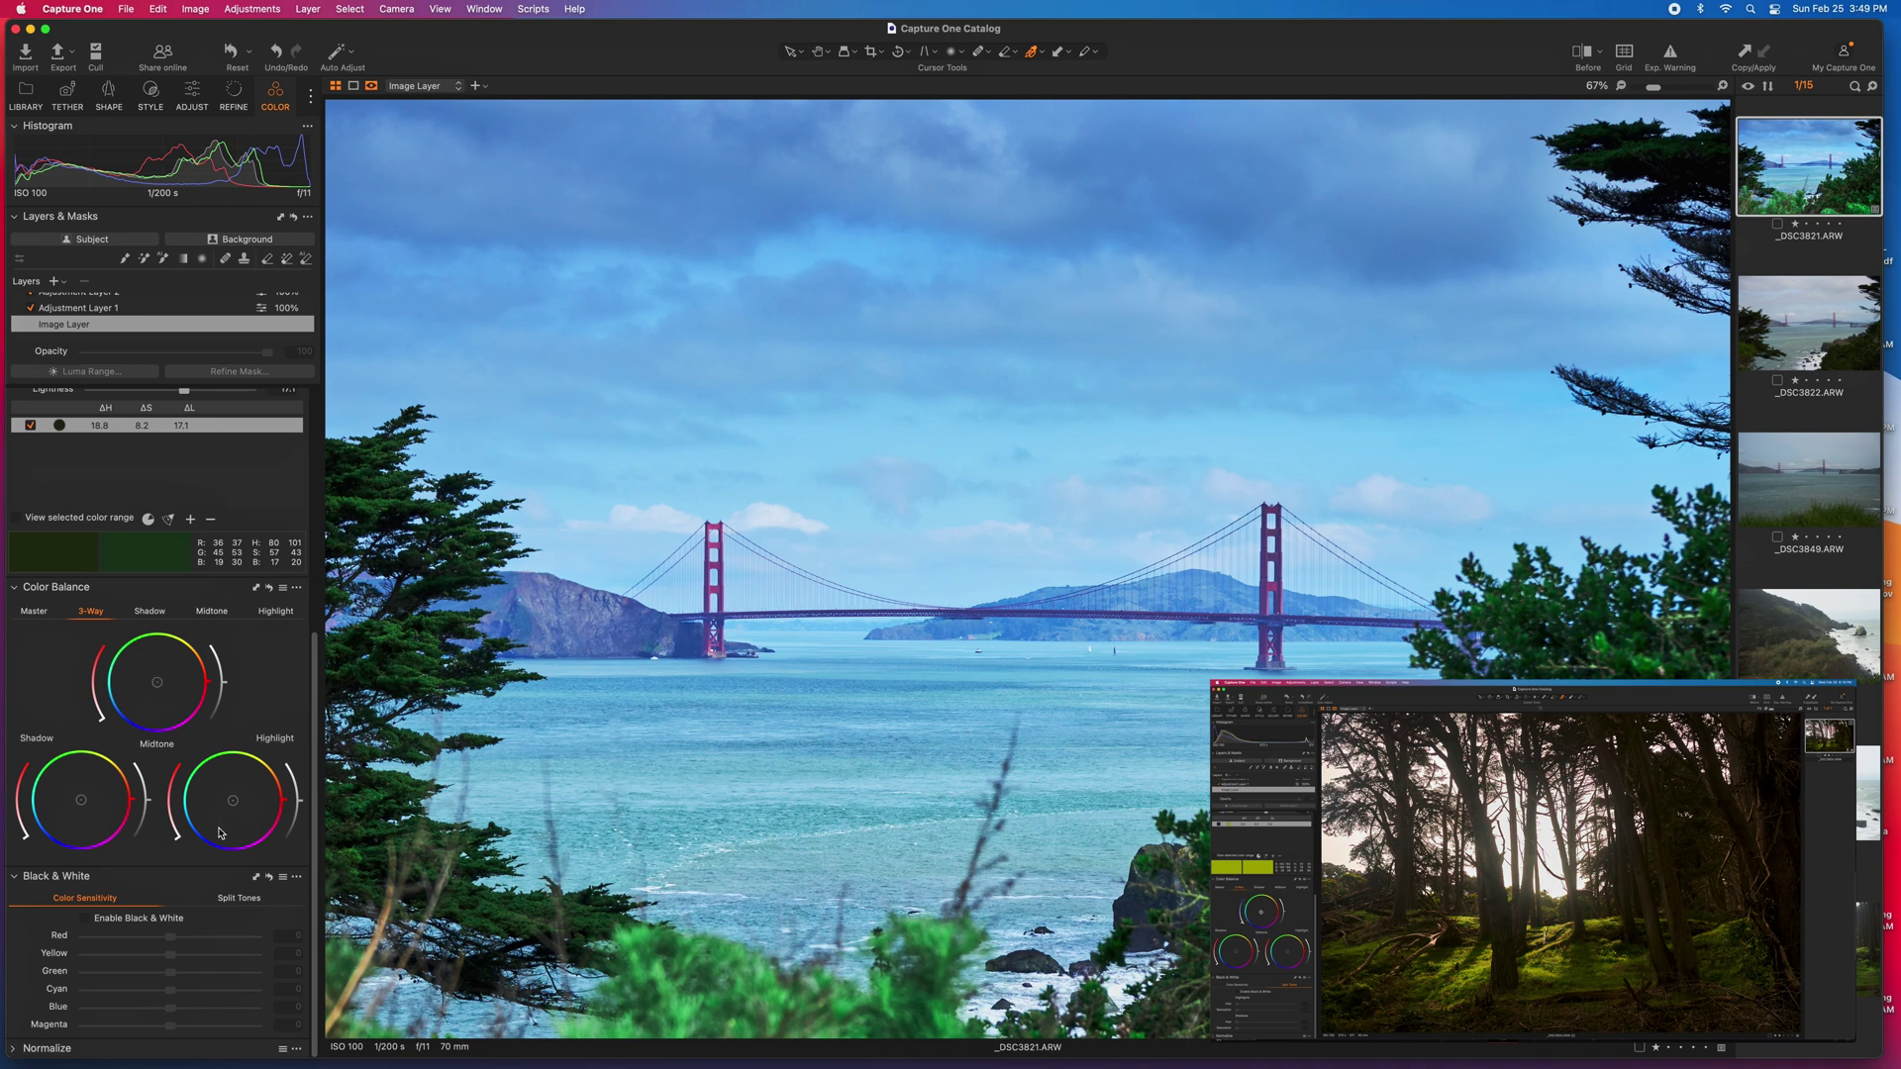
pyautogui.moveTo(159, 687)
pyautogui.mouseDown()
pyautogui.moveTo(215, 715)
pyautogui.moveTo(159, 683)
pyautogui.mouseUp()
pyautogui.click(87, 919)
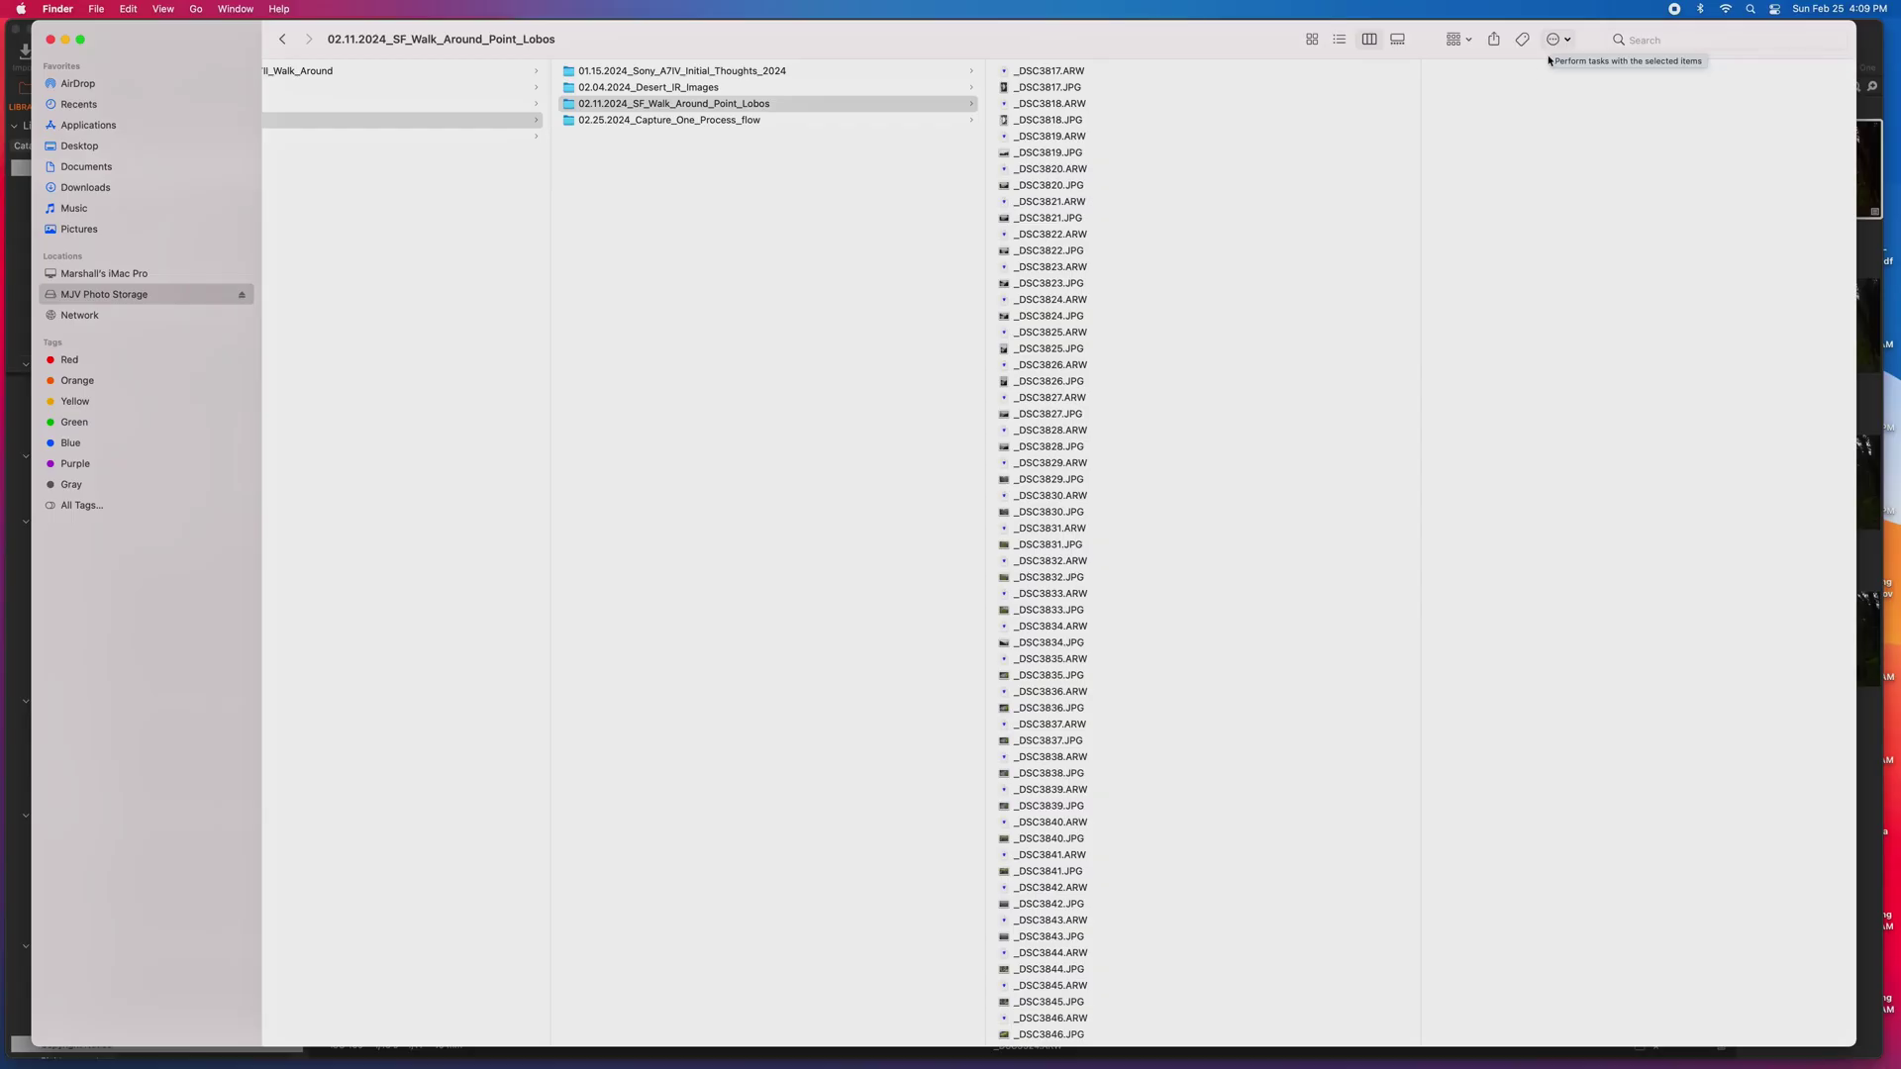
# - Make a new folder named _1_Edited_Images in 02.11.2024_SF_Walk_Around_Point_Lobos, then switch back to Capture One
pyautogui.click(1567, 39)
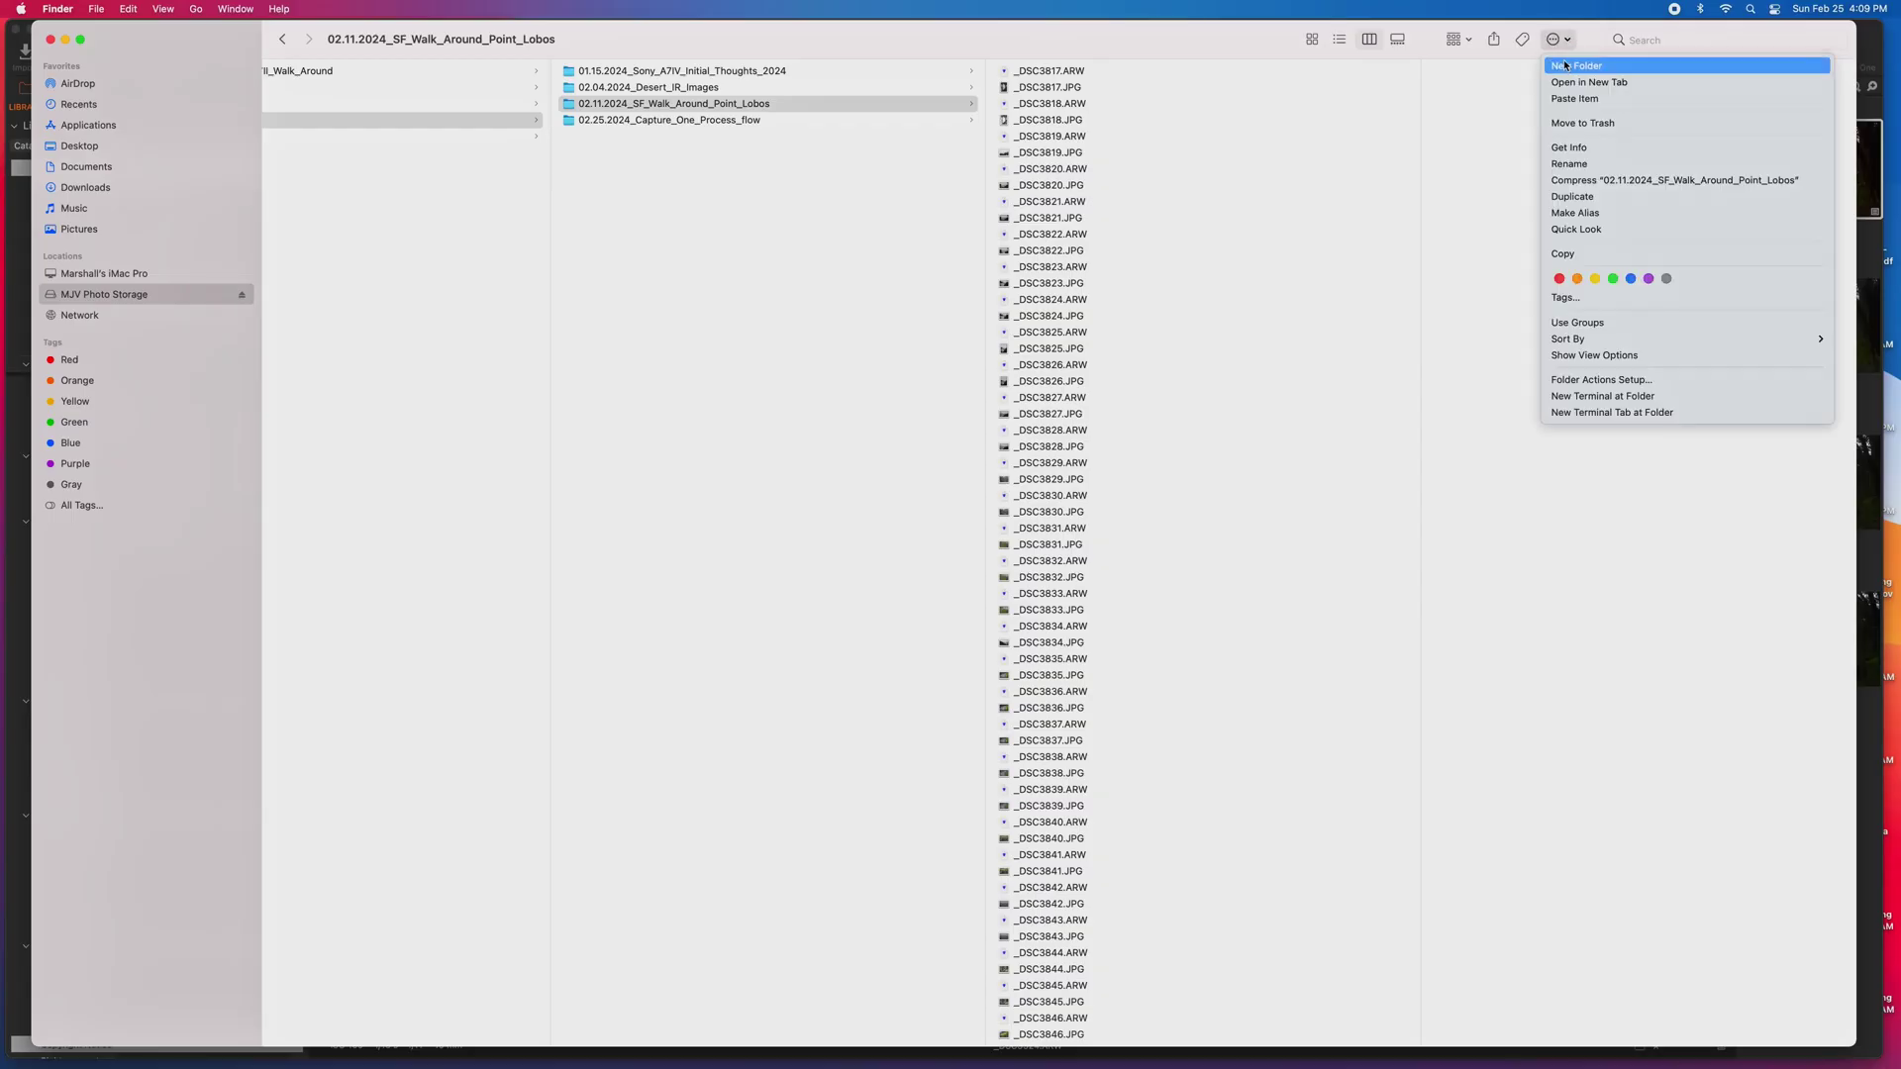
pyautogui.click(1566, 65)
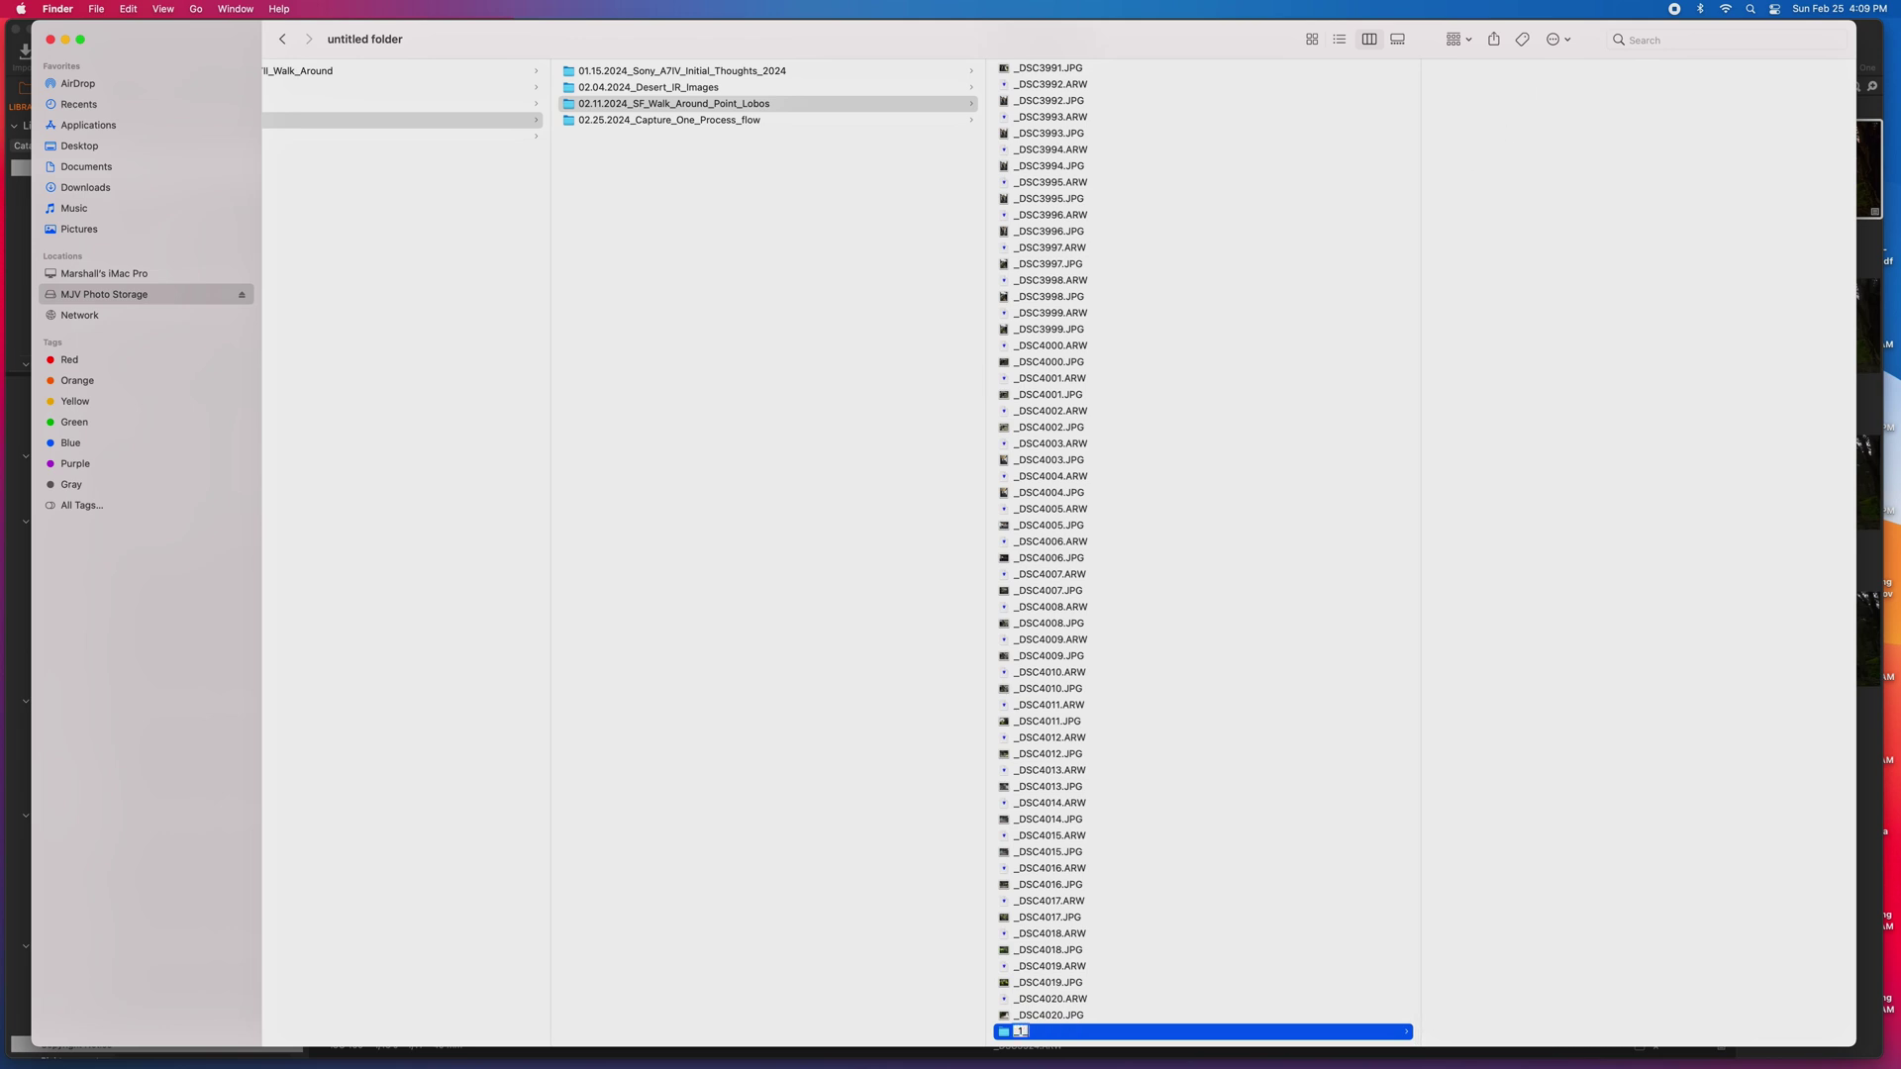
pyautogui.write('_1_Edited_Images')
pyautogui.press('Return')
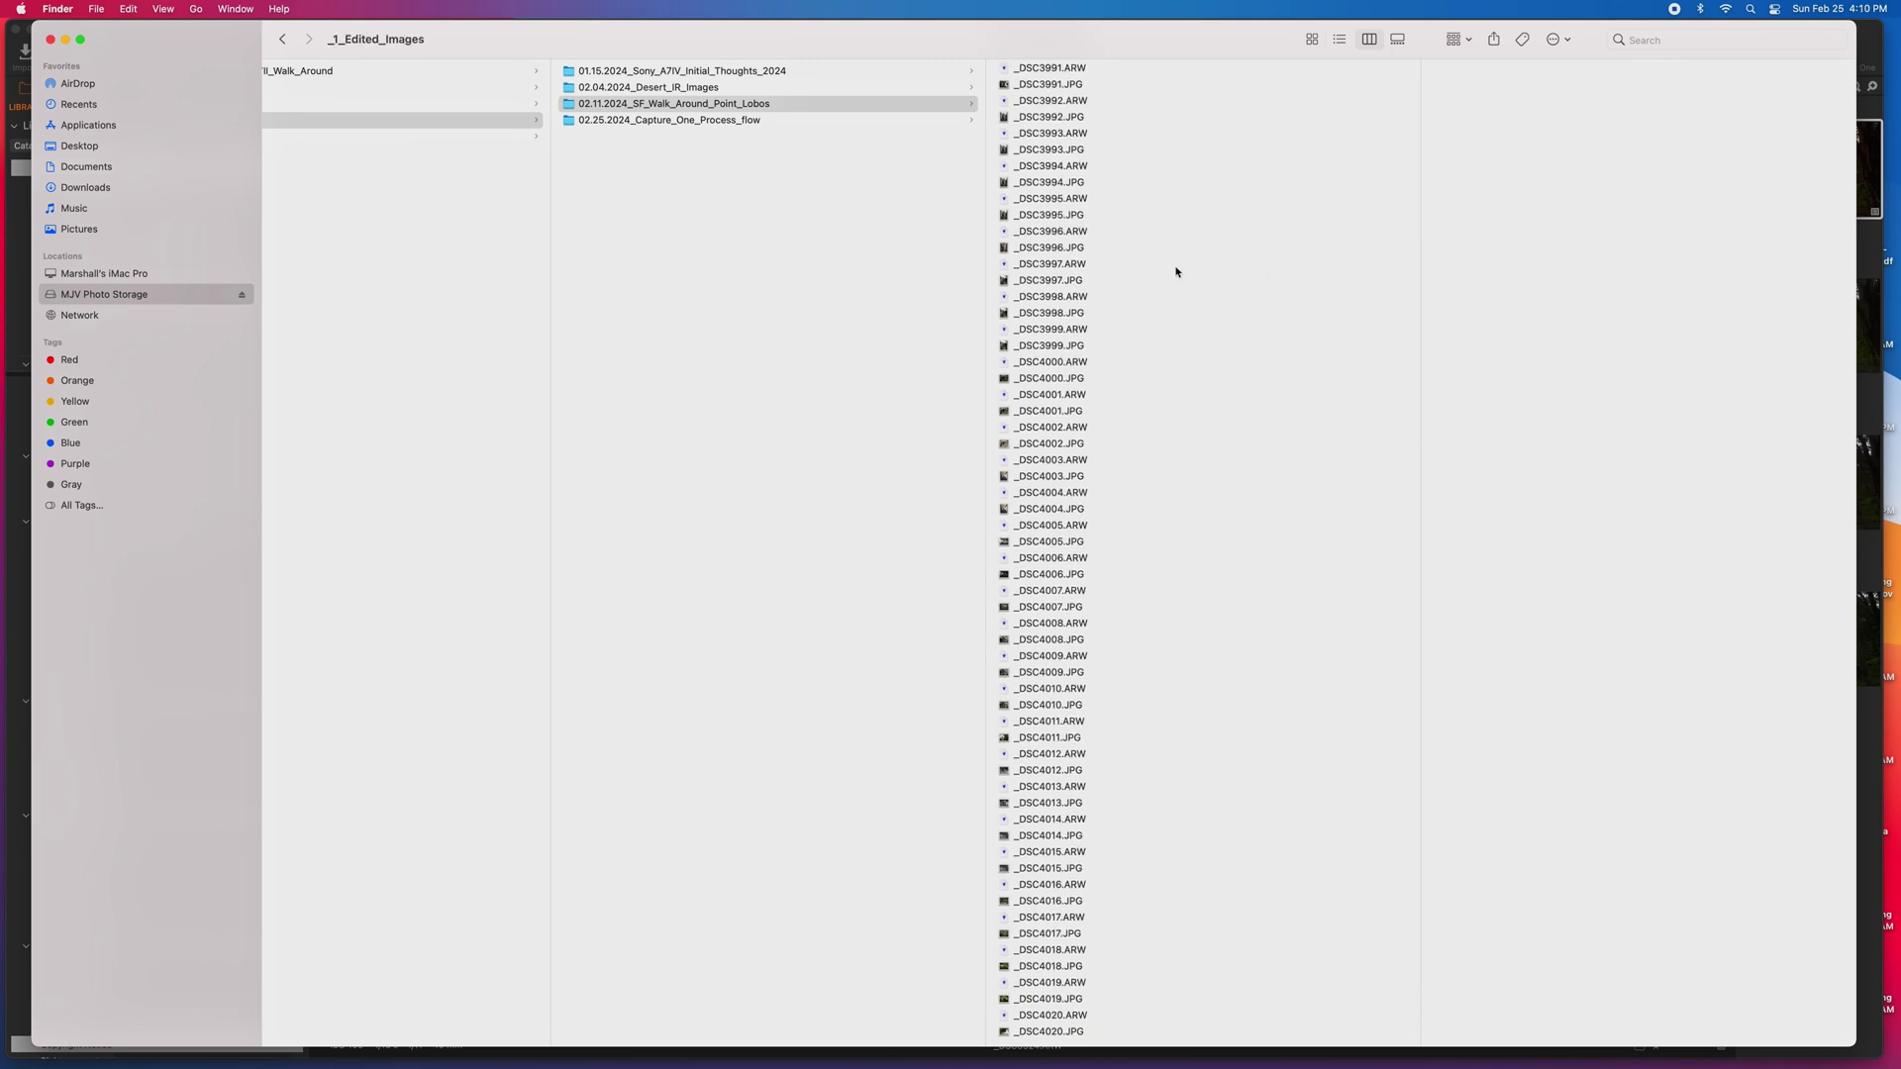
pyautogui.scroll(20, 1176, 272)
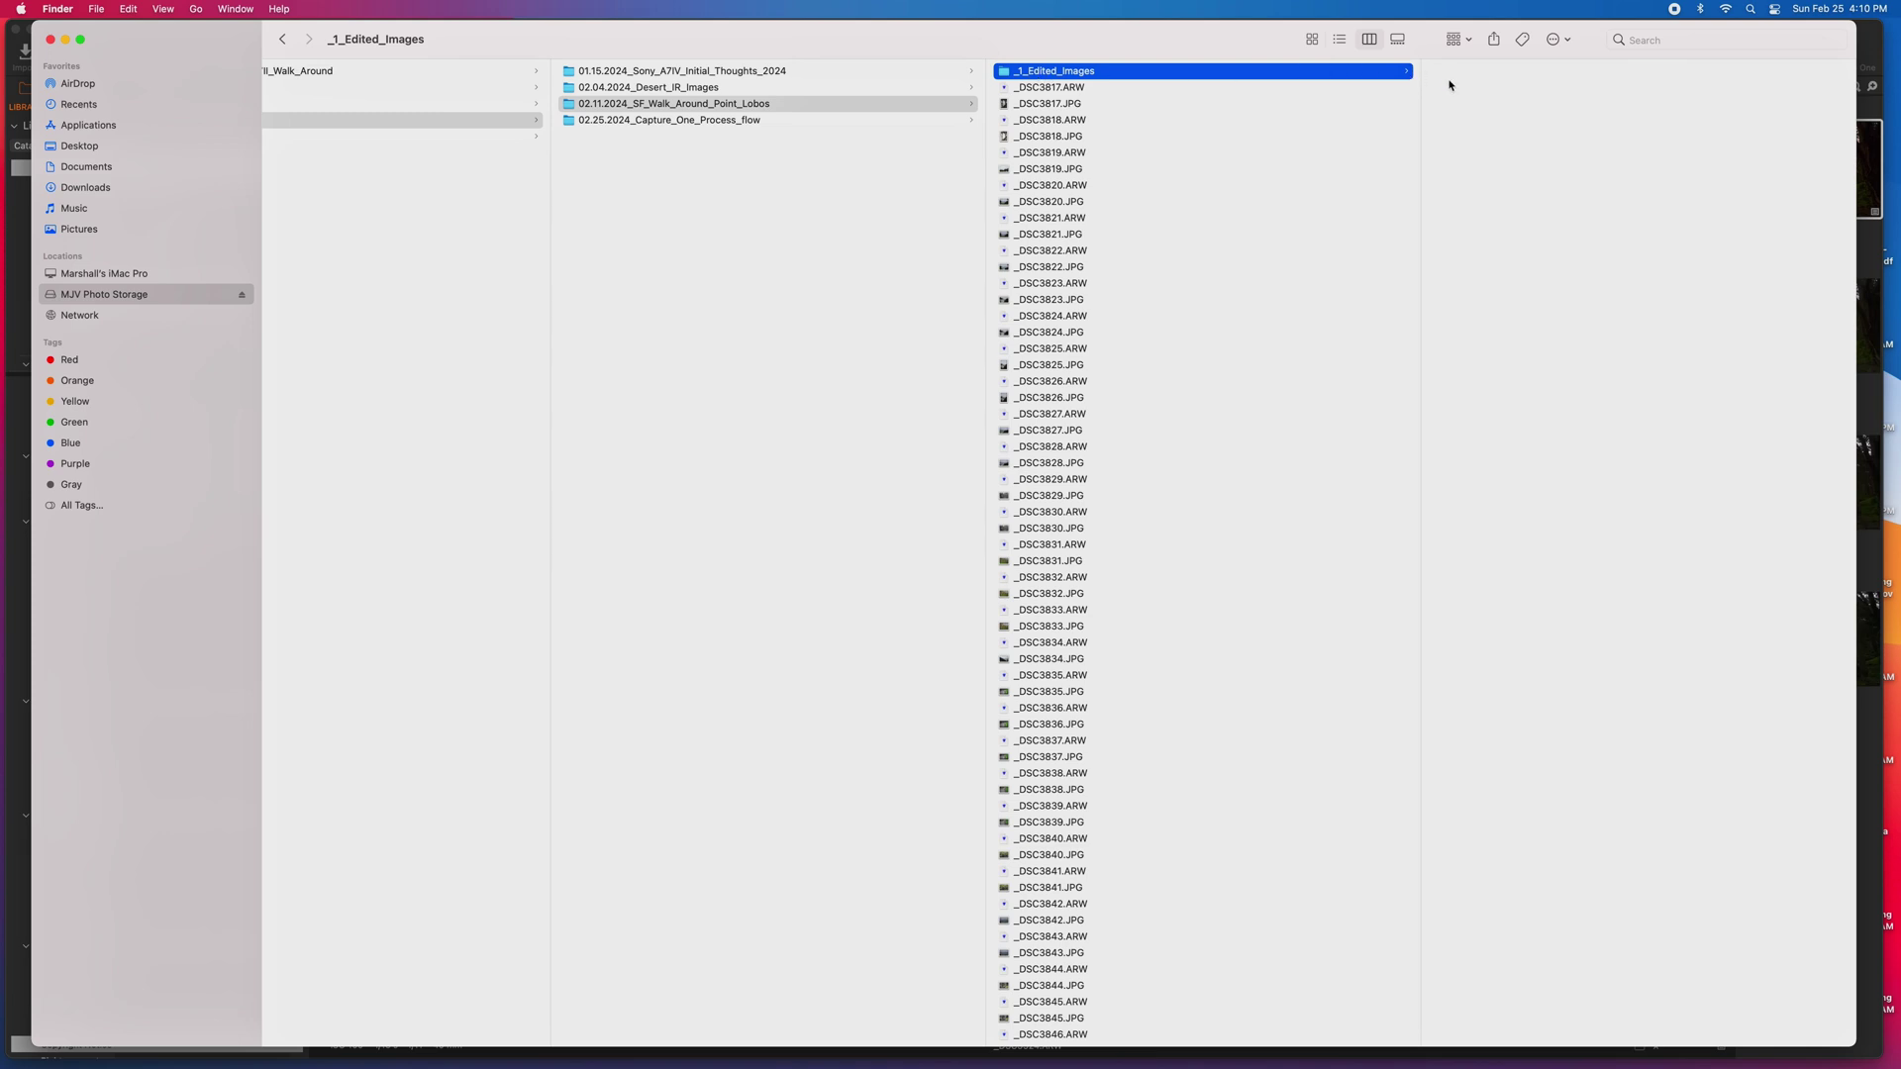
pyautogui.click(1884, 36)
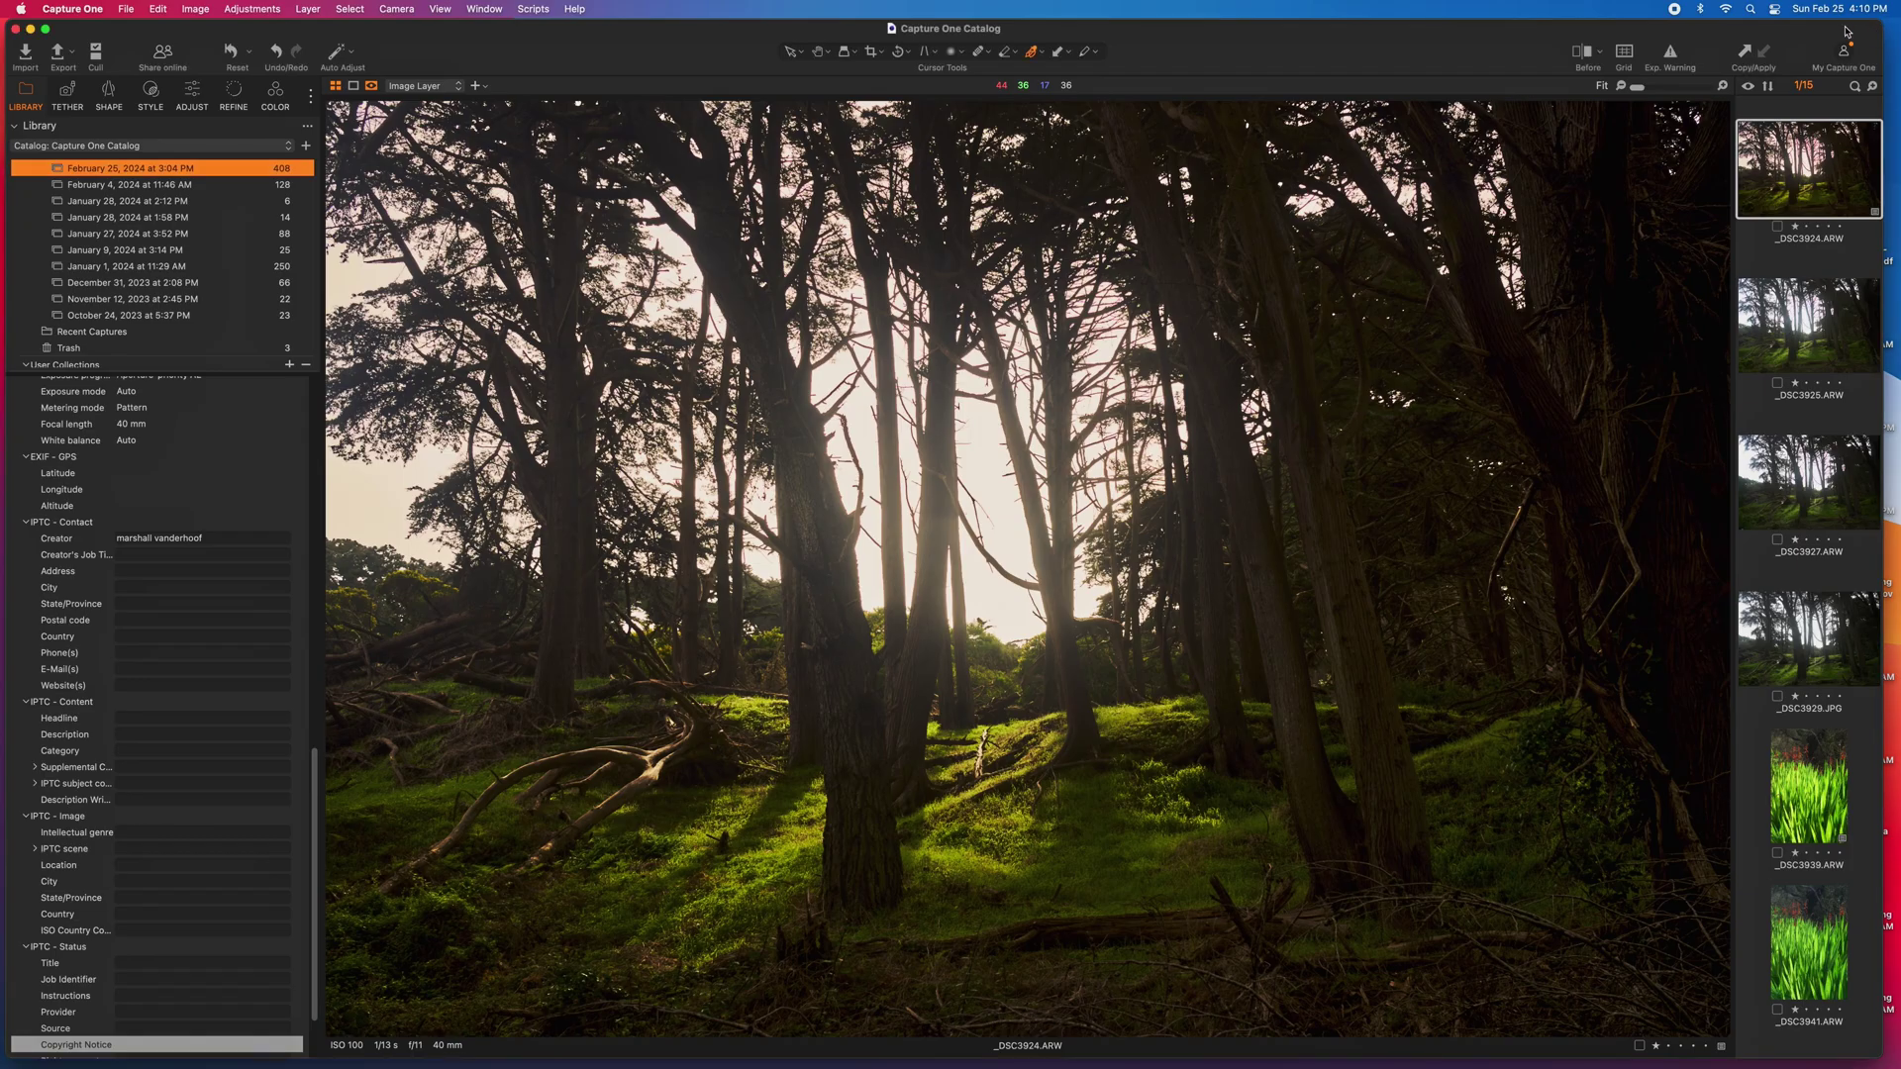
# - Start an export of the forest shot _DSC3924.ARW from the File menu
pyautogui.click(126, 9)
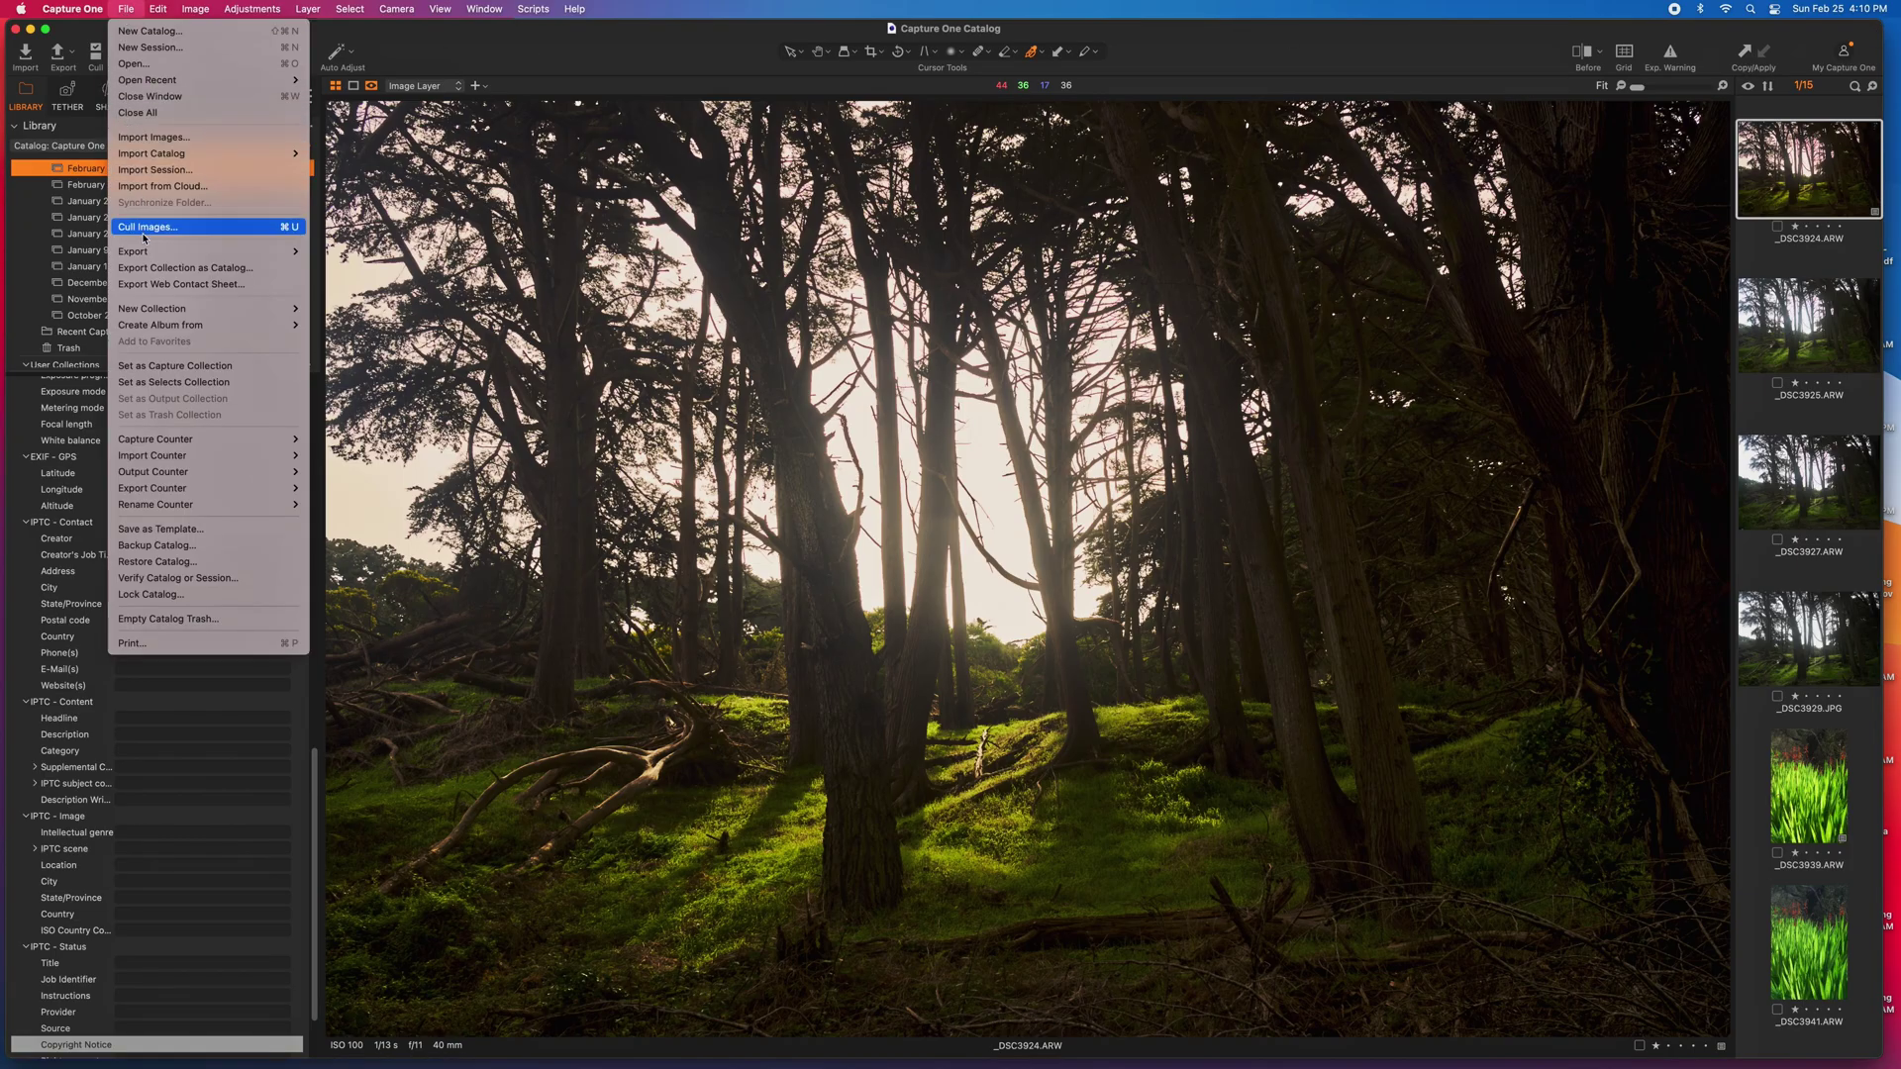
pyautogui.moveTo(145, 253)
pyautogui.click(336, 252)
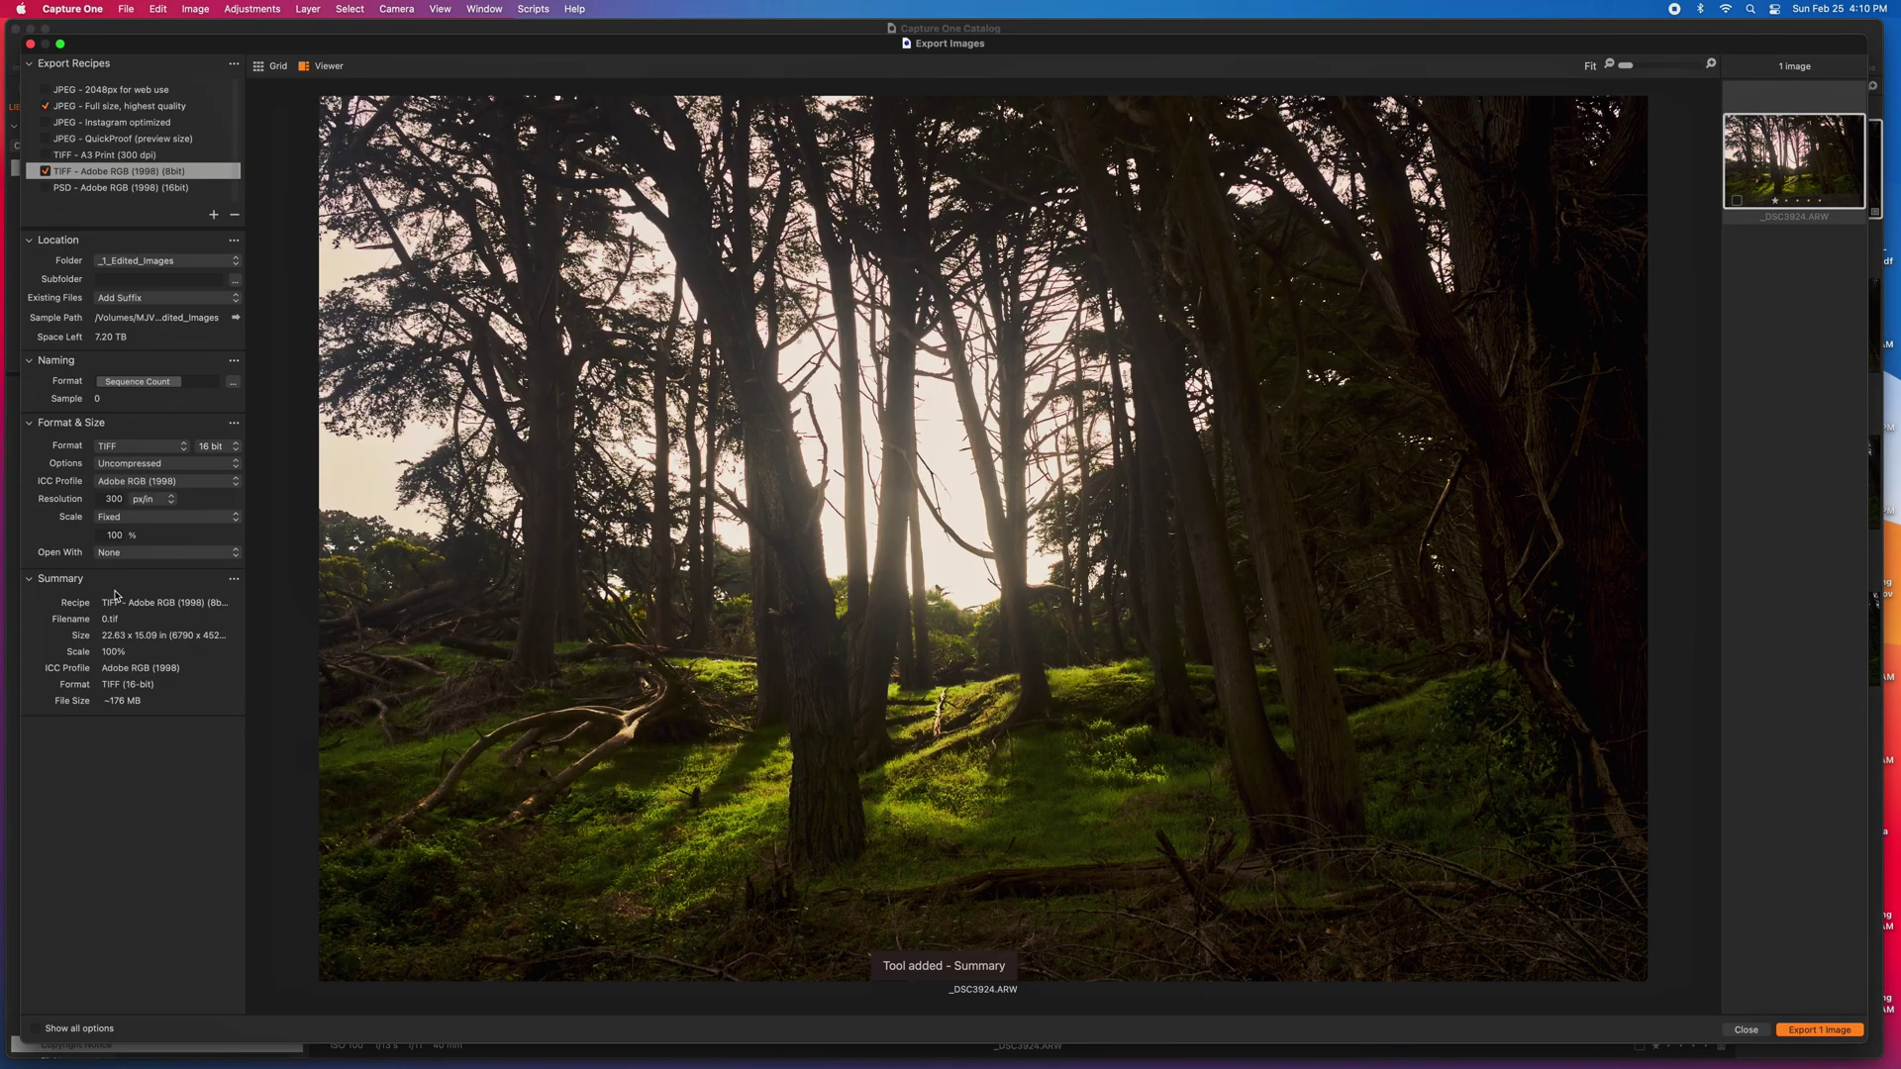
# - Set the export location to the _1_Edited_Images folder inside the Point Lobos shoot folder
pyautogui.click(180, 261)
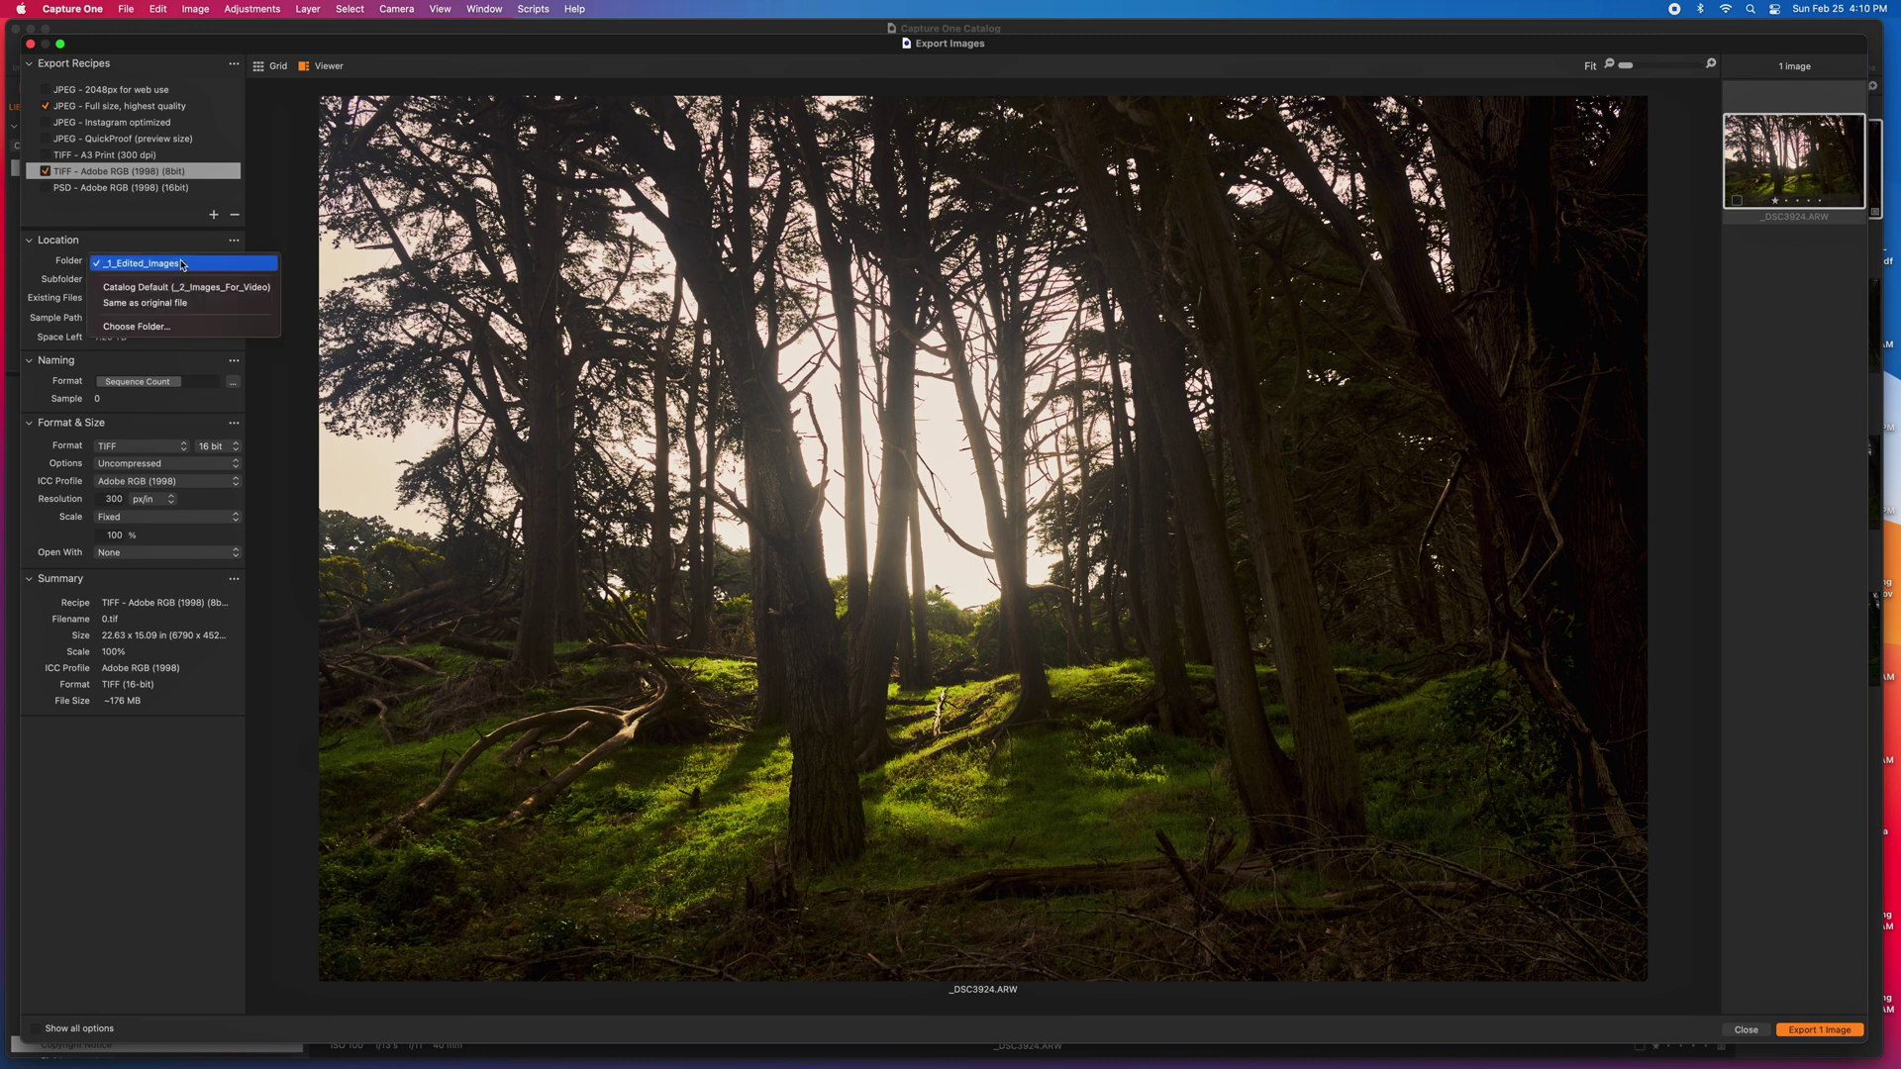
pyautogui.click(168, 325)
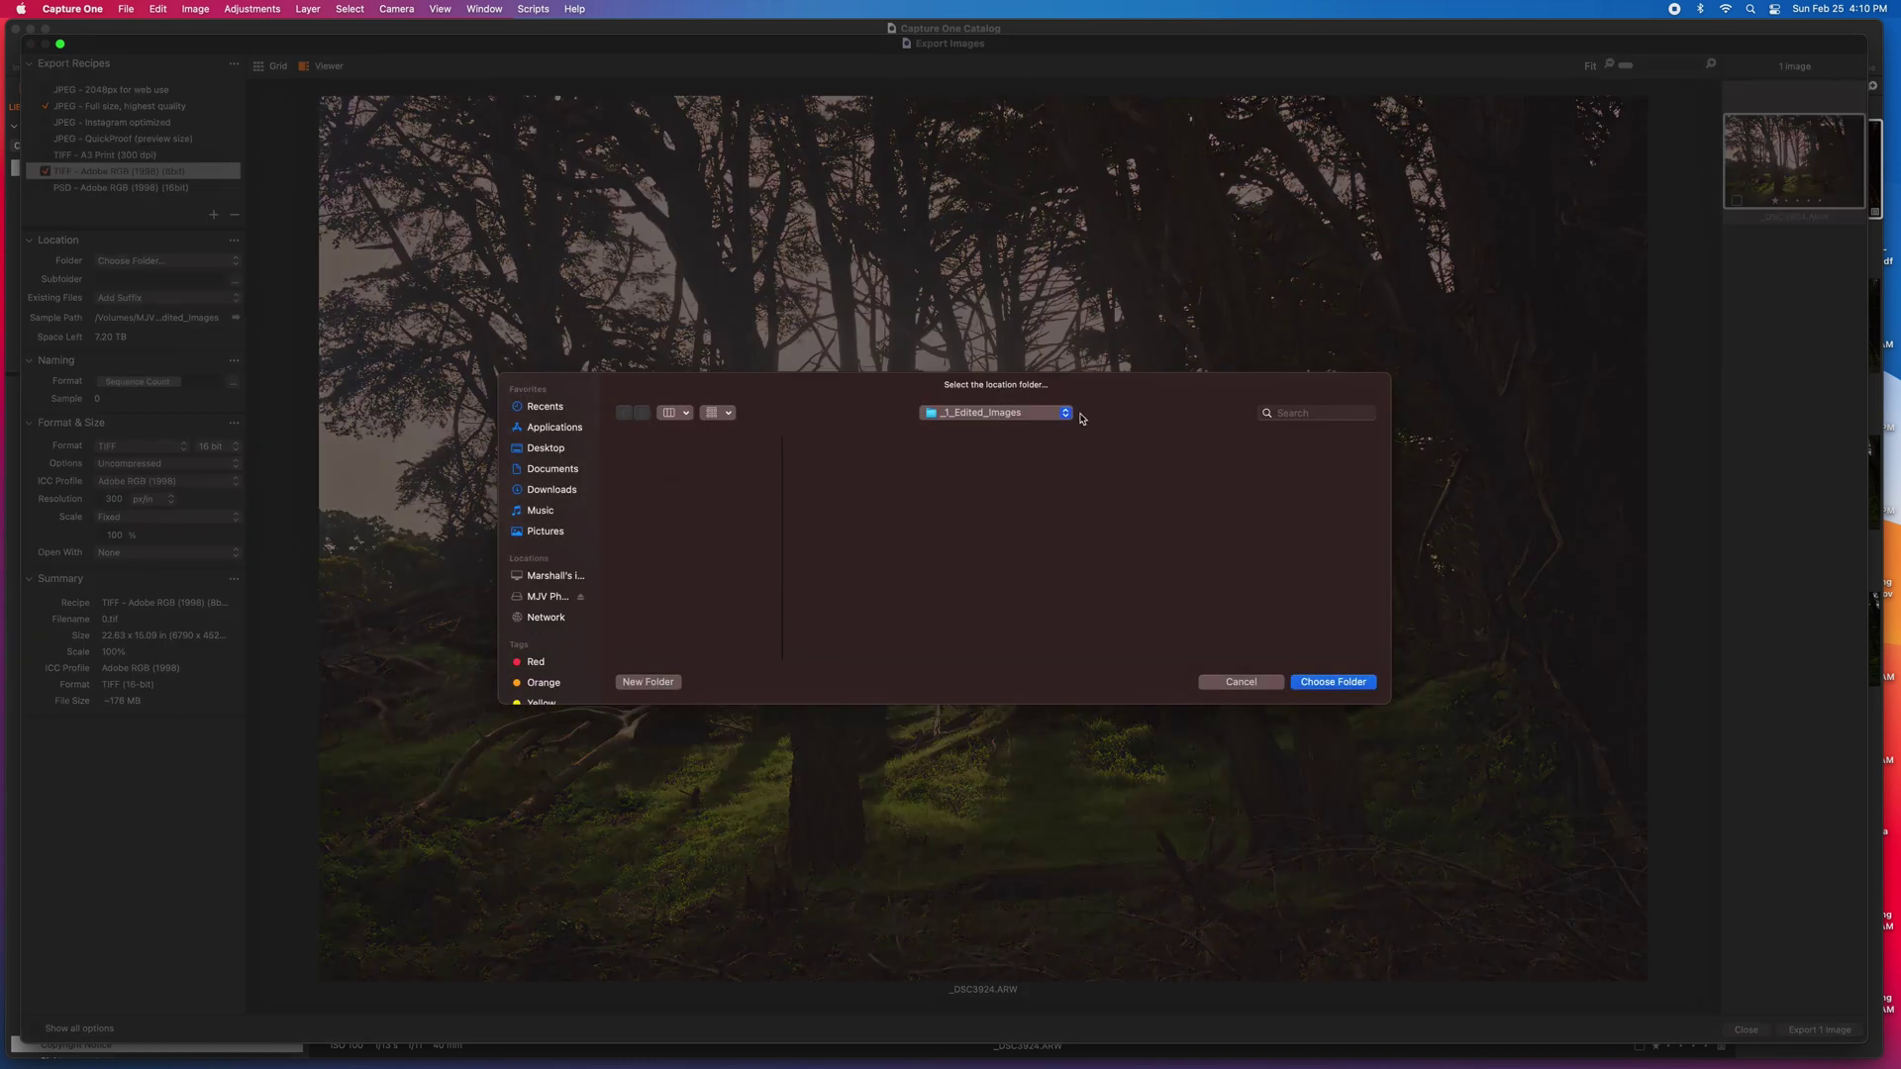
pyautogui.click(1031, 415)
pyautogui.click(1023, 431)
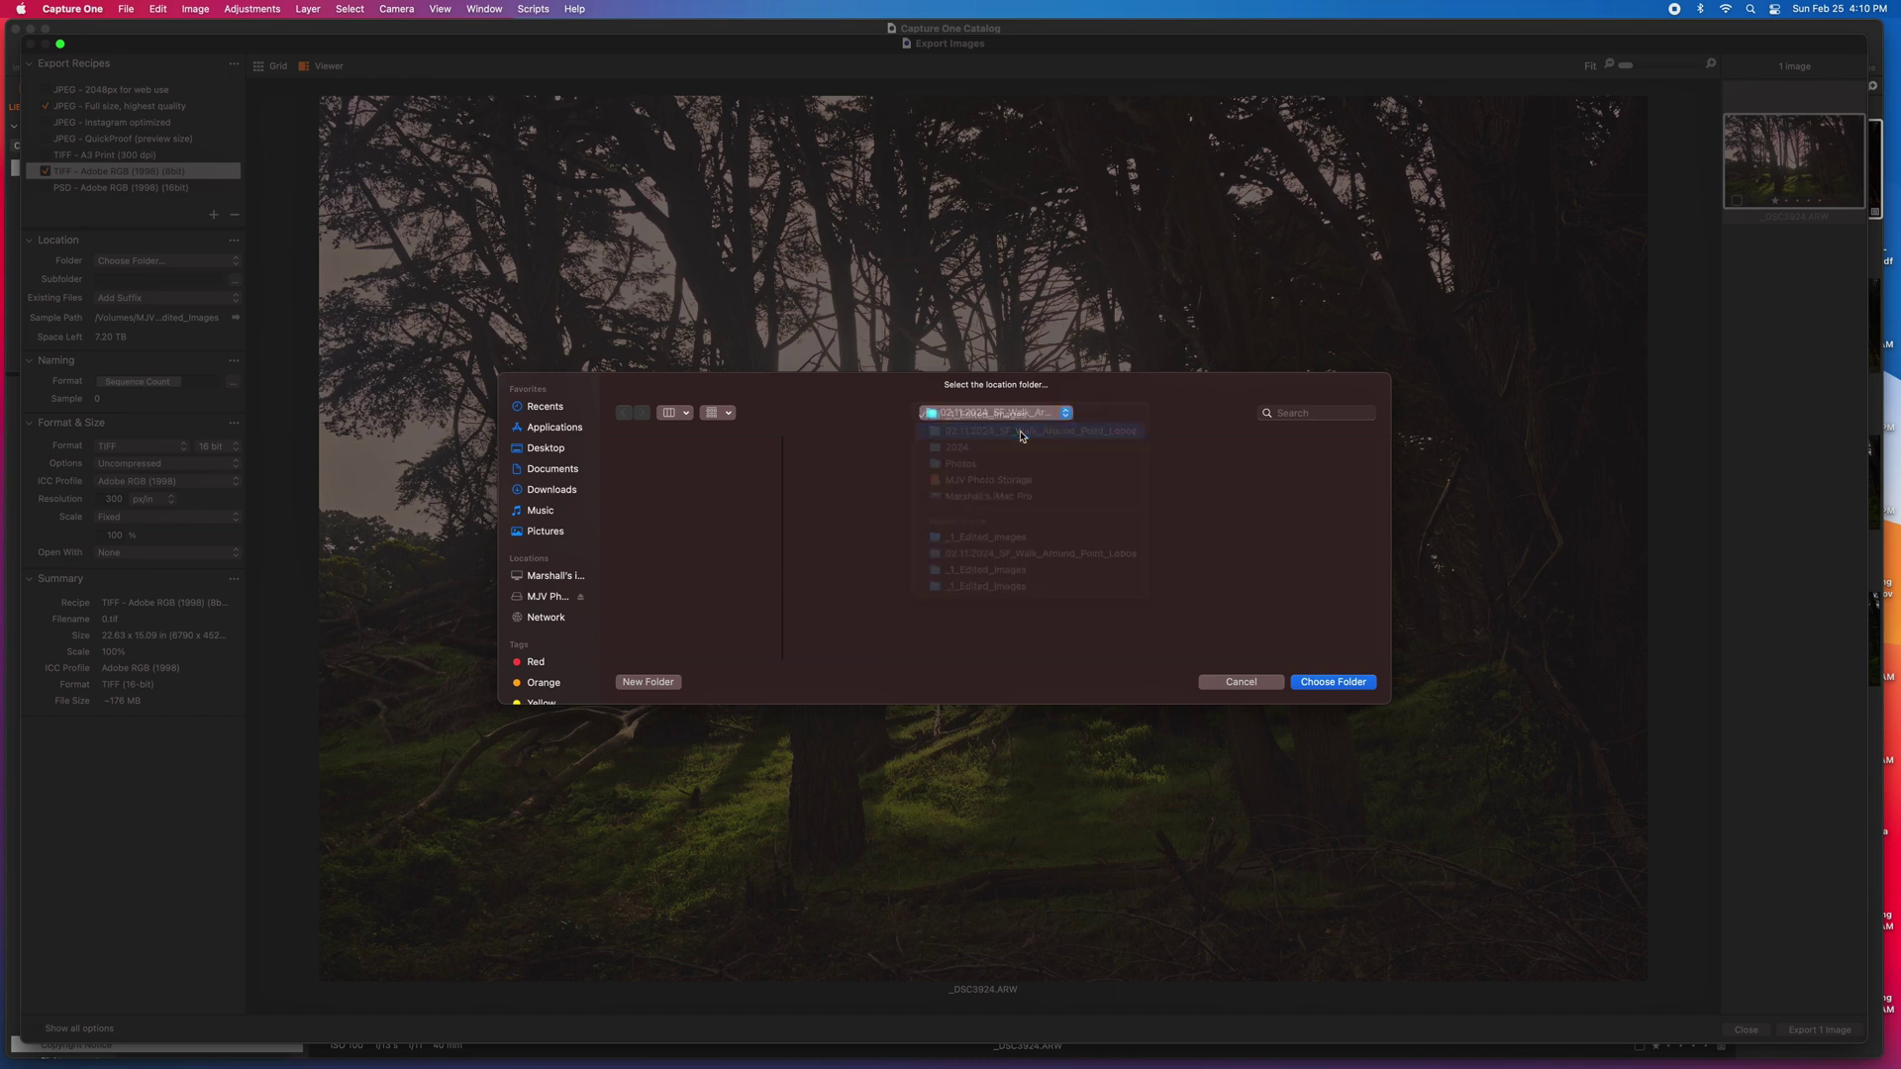
pyautogui.click(1216, 459)
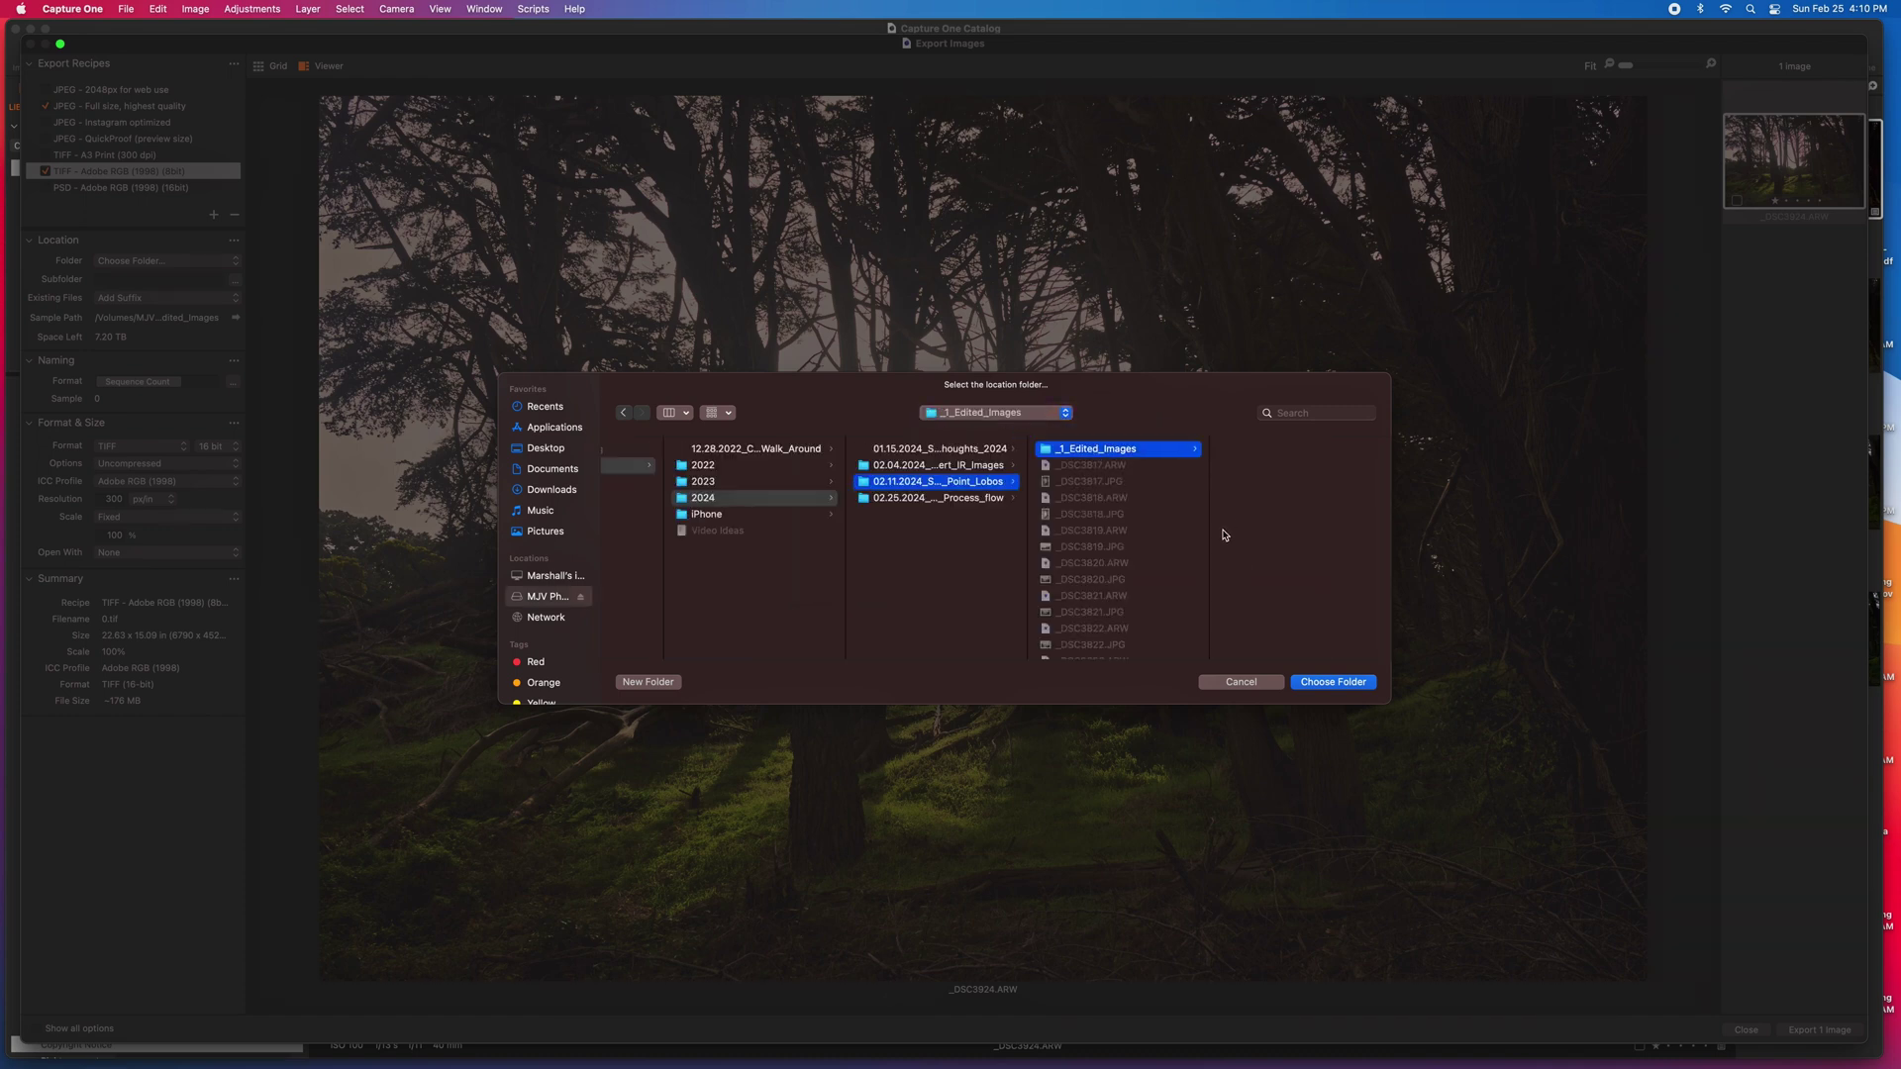
pyautogui.click(1328, 682)
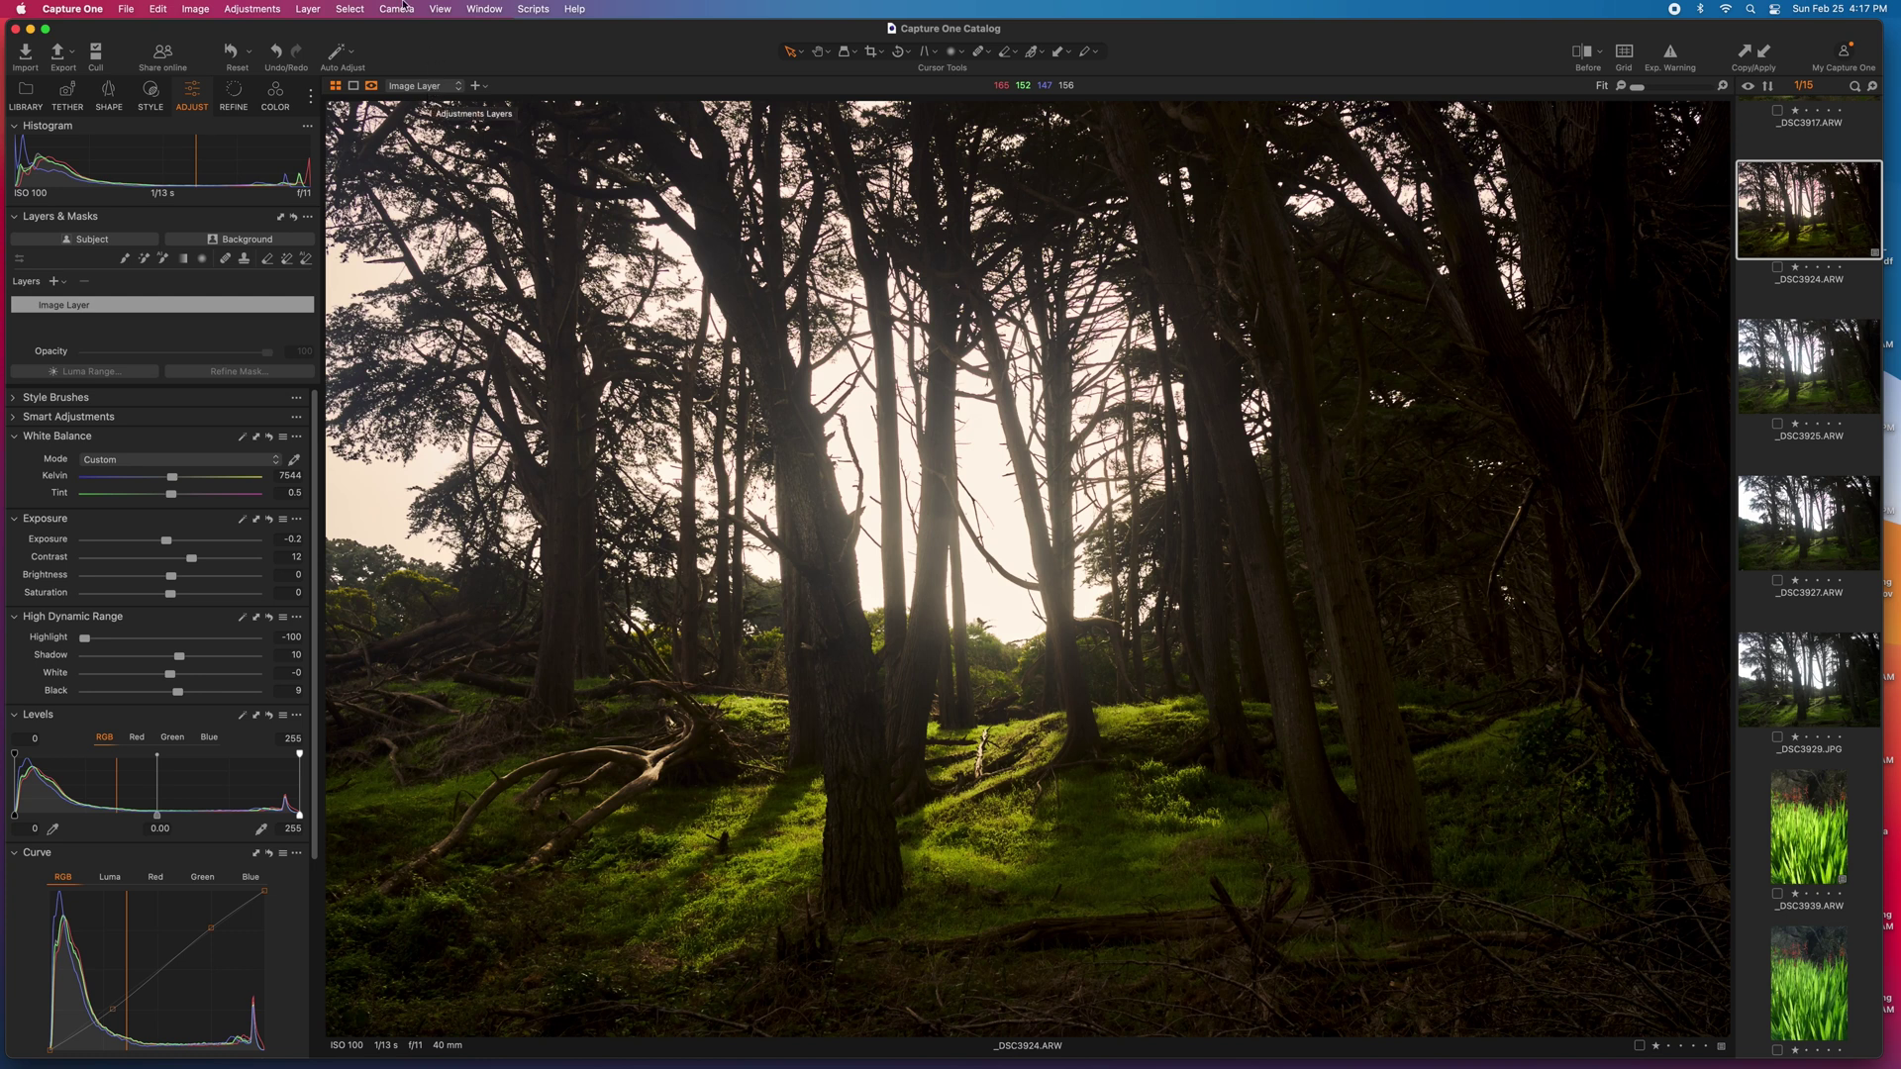
# - Copy _DSC3924's adjustments and paste them onto _DSC3925, _DSC3927 and _DSC3929, giving them 7544 K
pyautogui.click(253, 9)
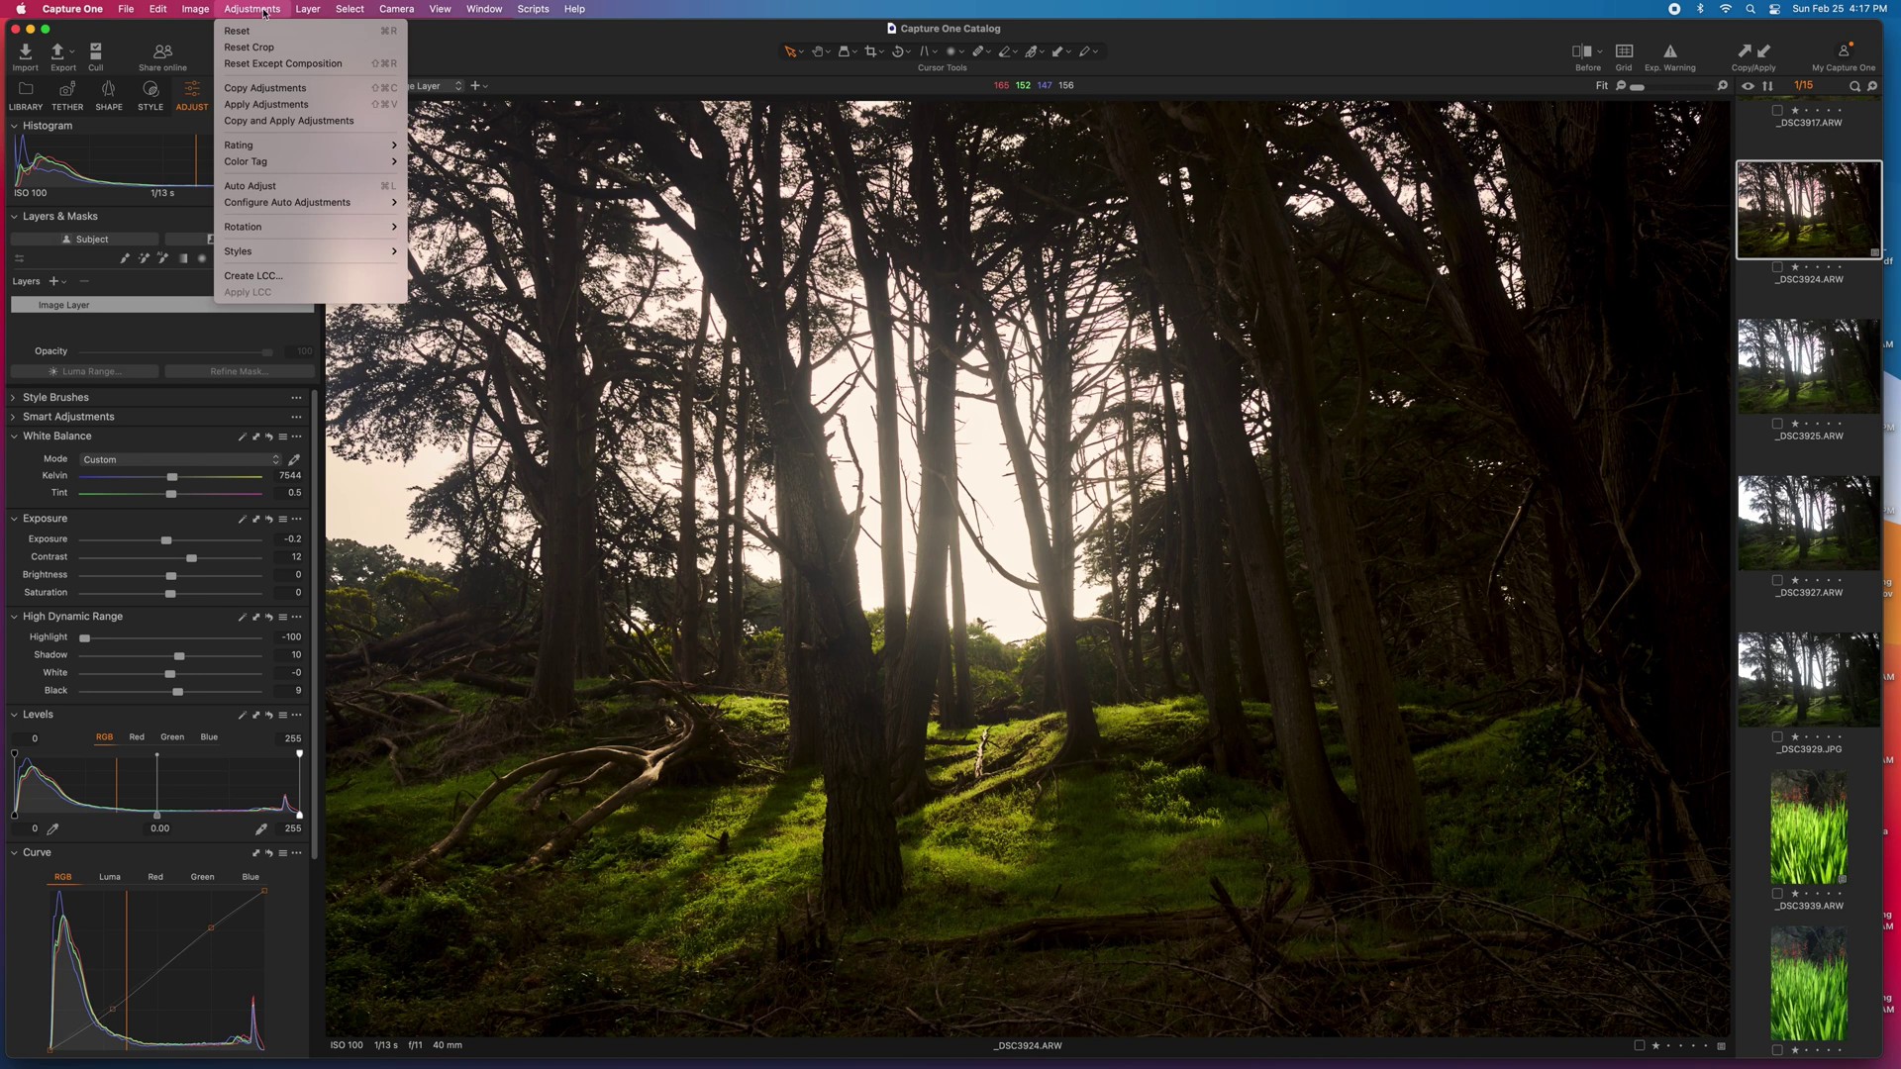
pyautogui.click(280, 91)
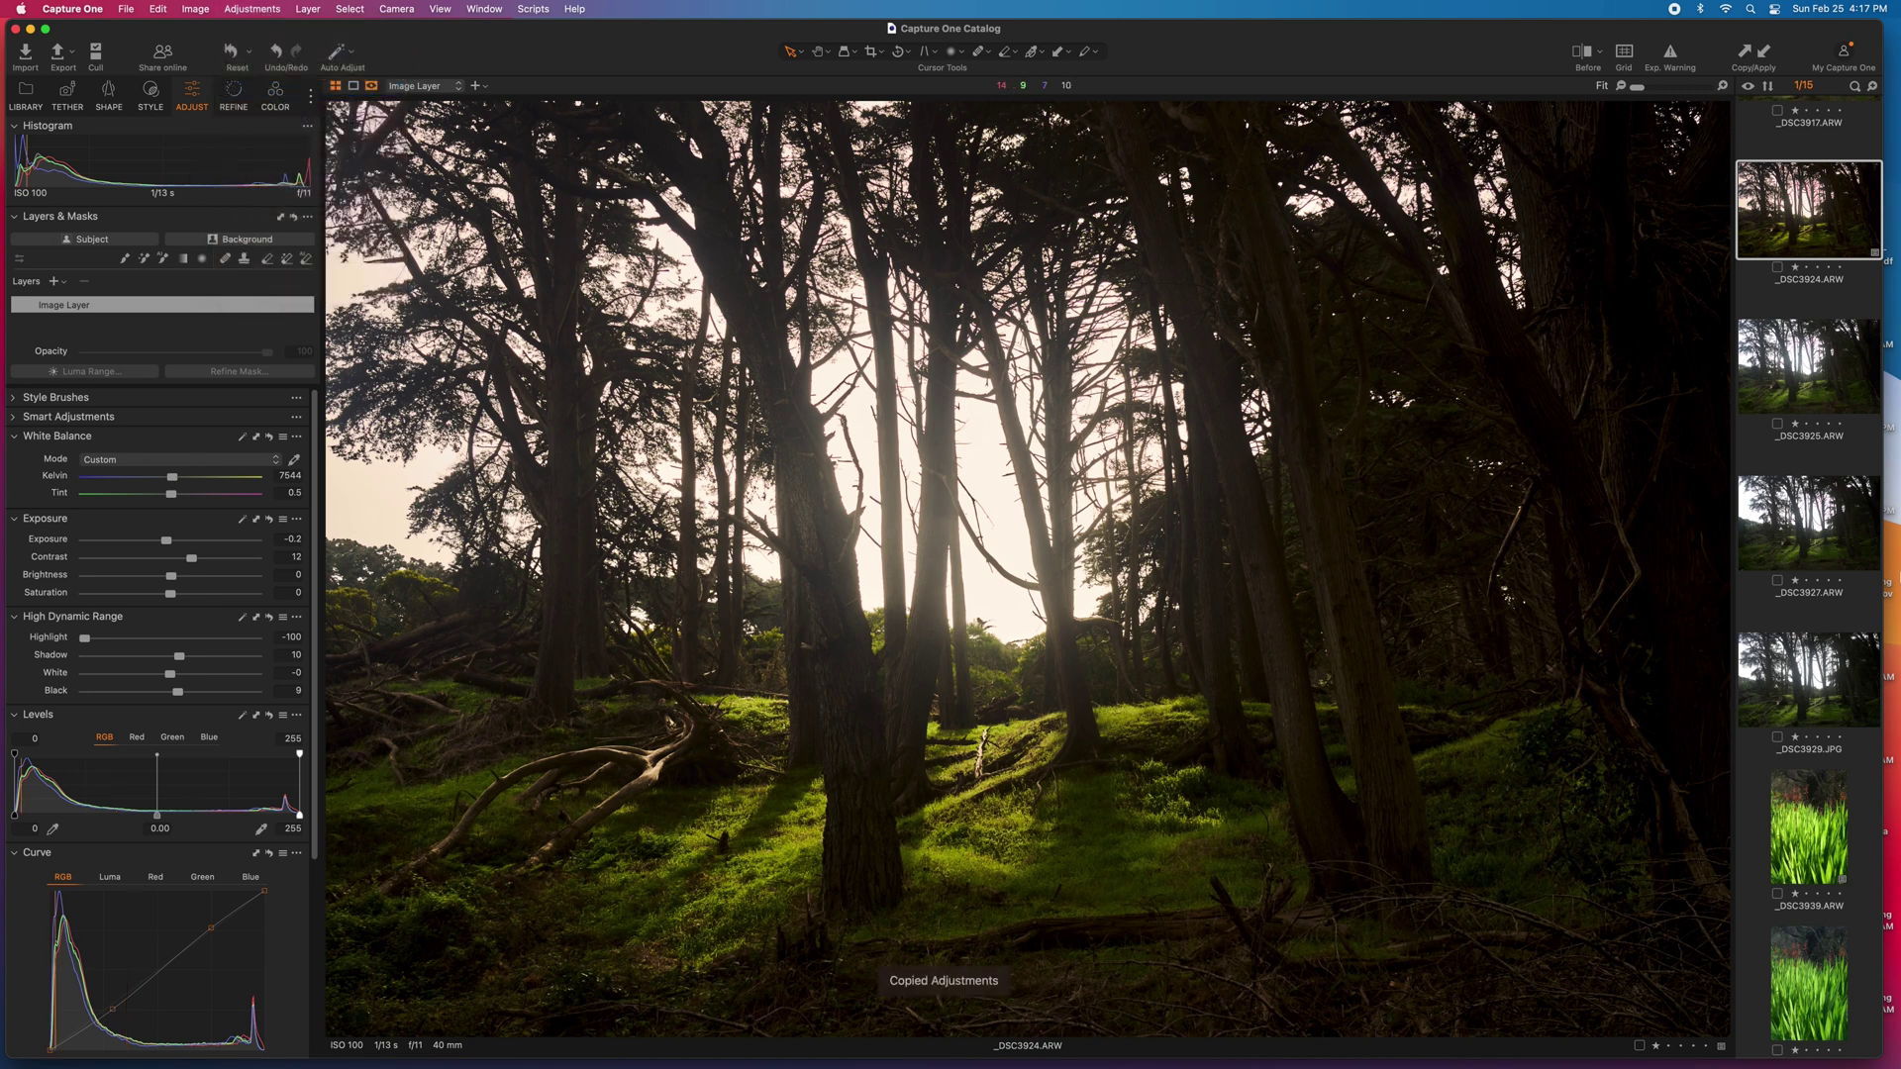
pyautogui.click(1828, 396)
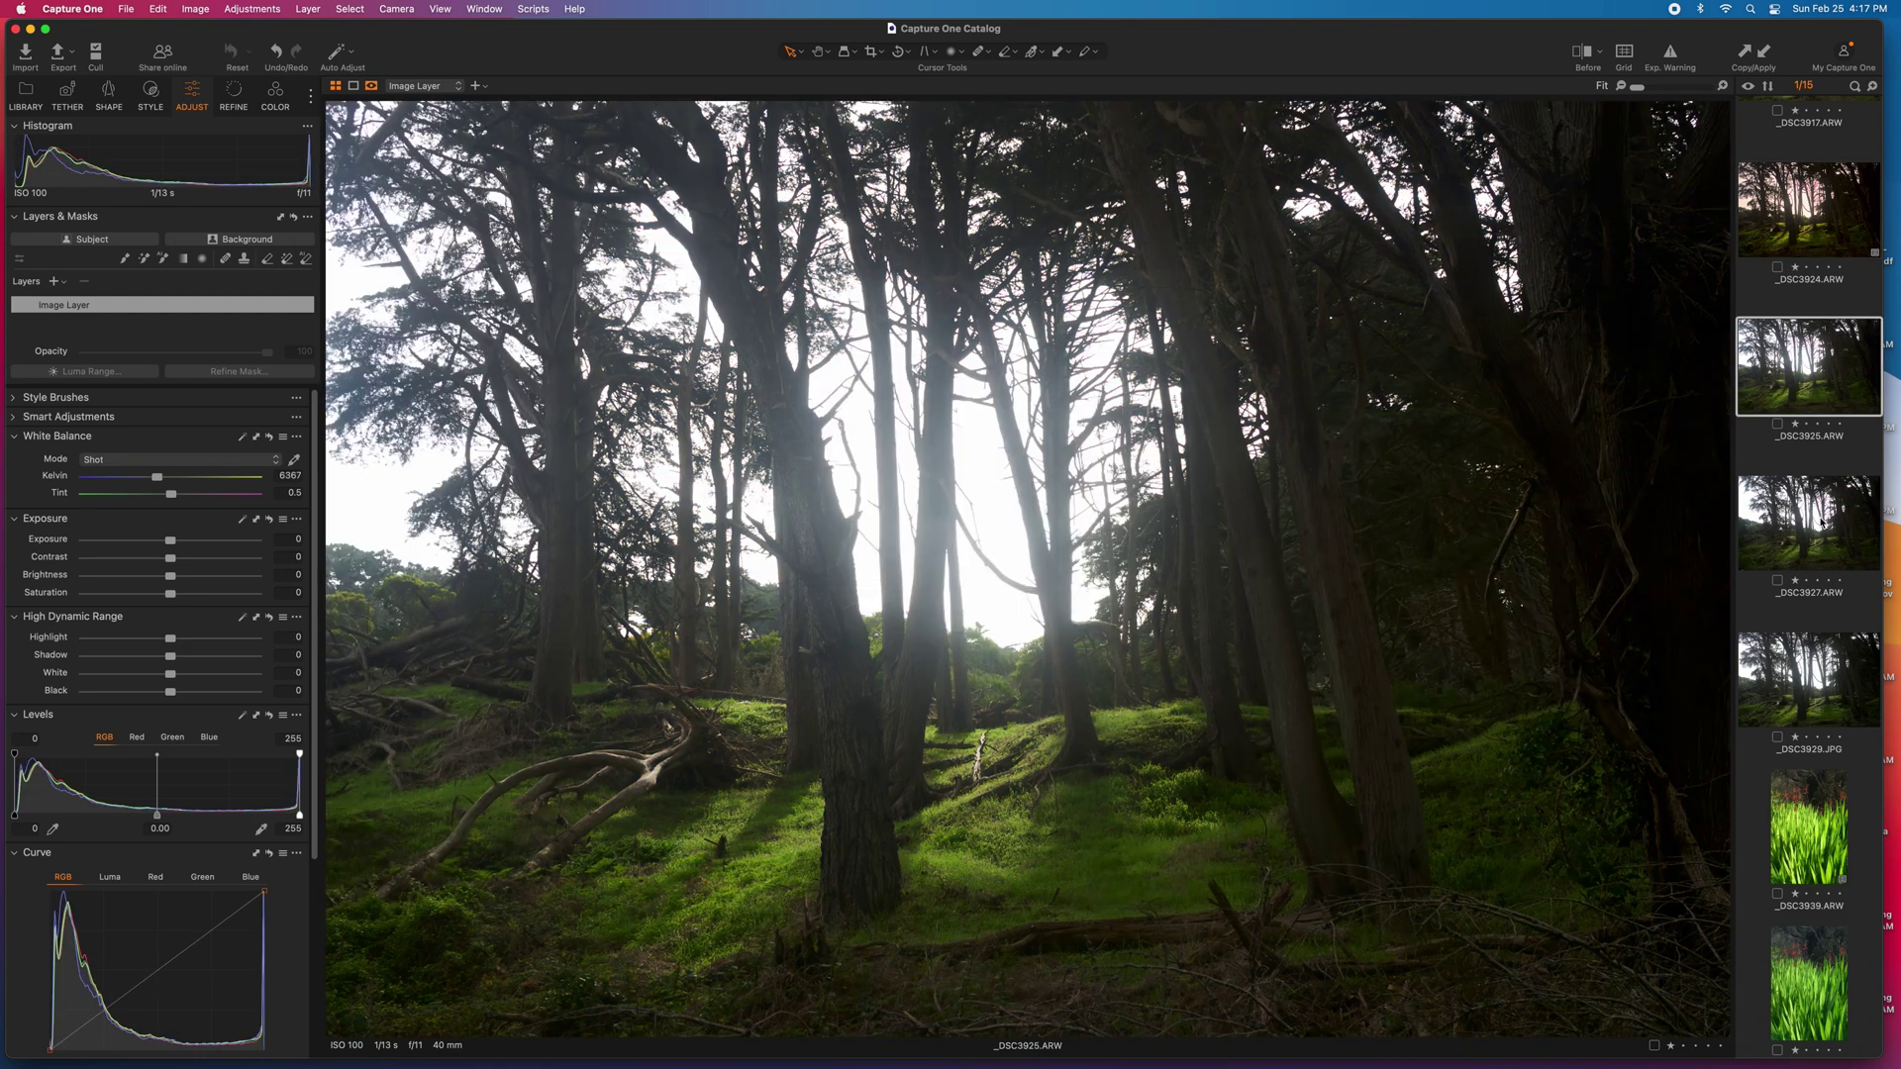
pyautogui.keyDown('super'); pyautogui.click(1821, 522); pyautogui.keyUp('super')
pyautogui.keyDown('super'); pyautogui.click(1742, 638); pyautogui.keyUp('super')
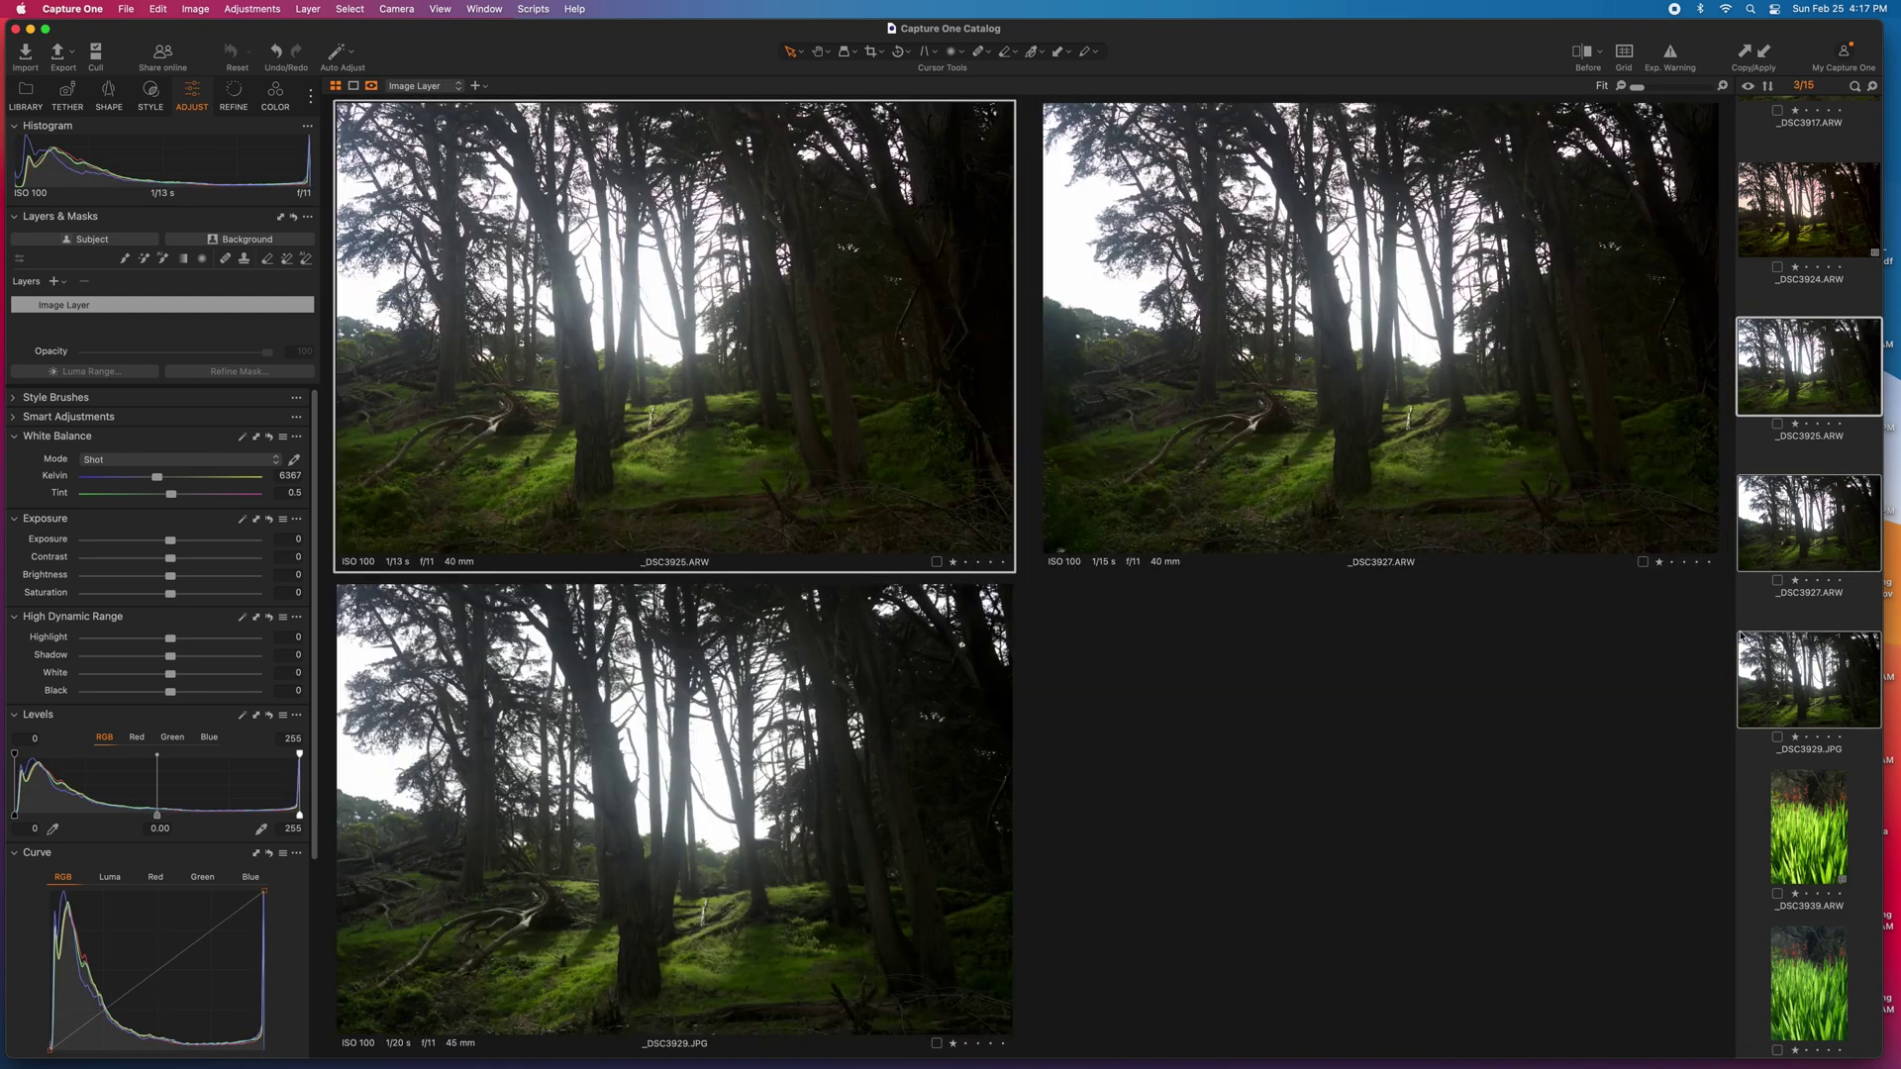
pyautogui.click(253, 9)
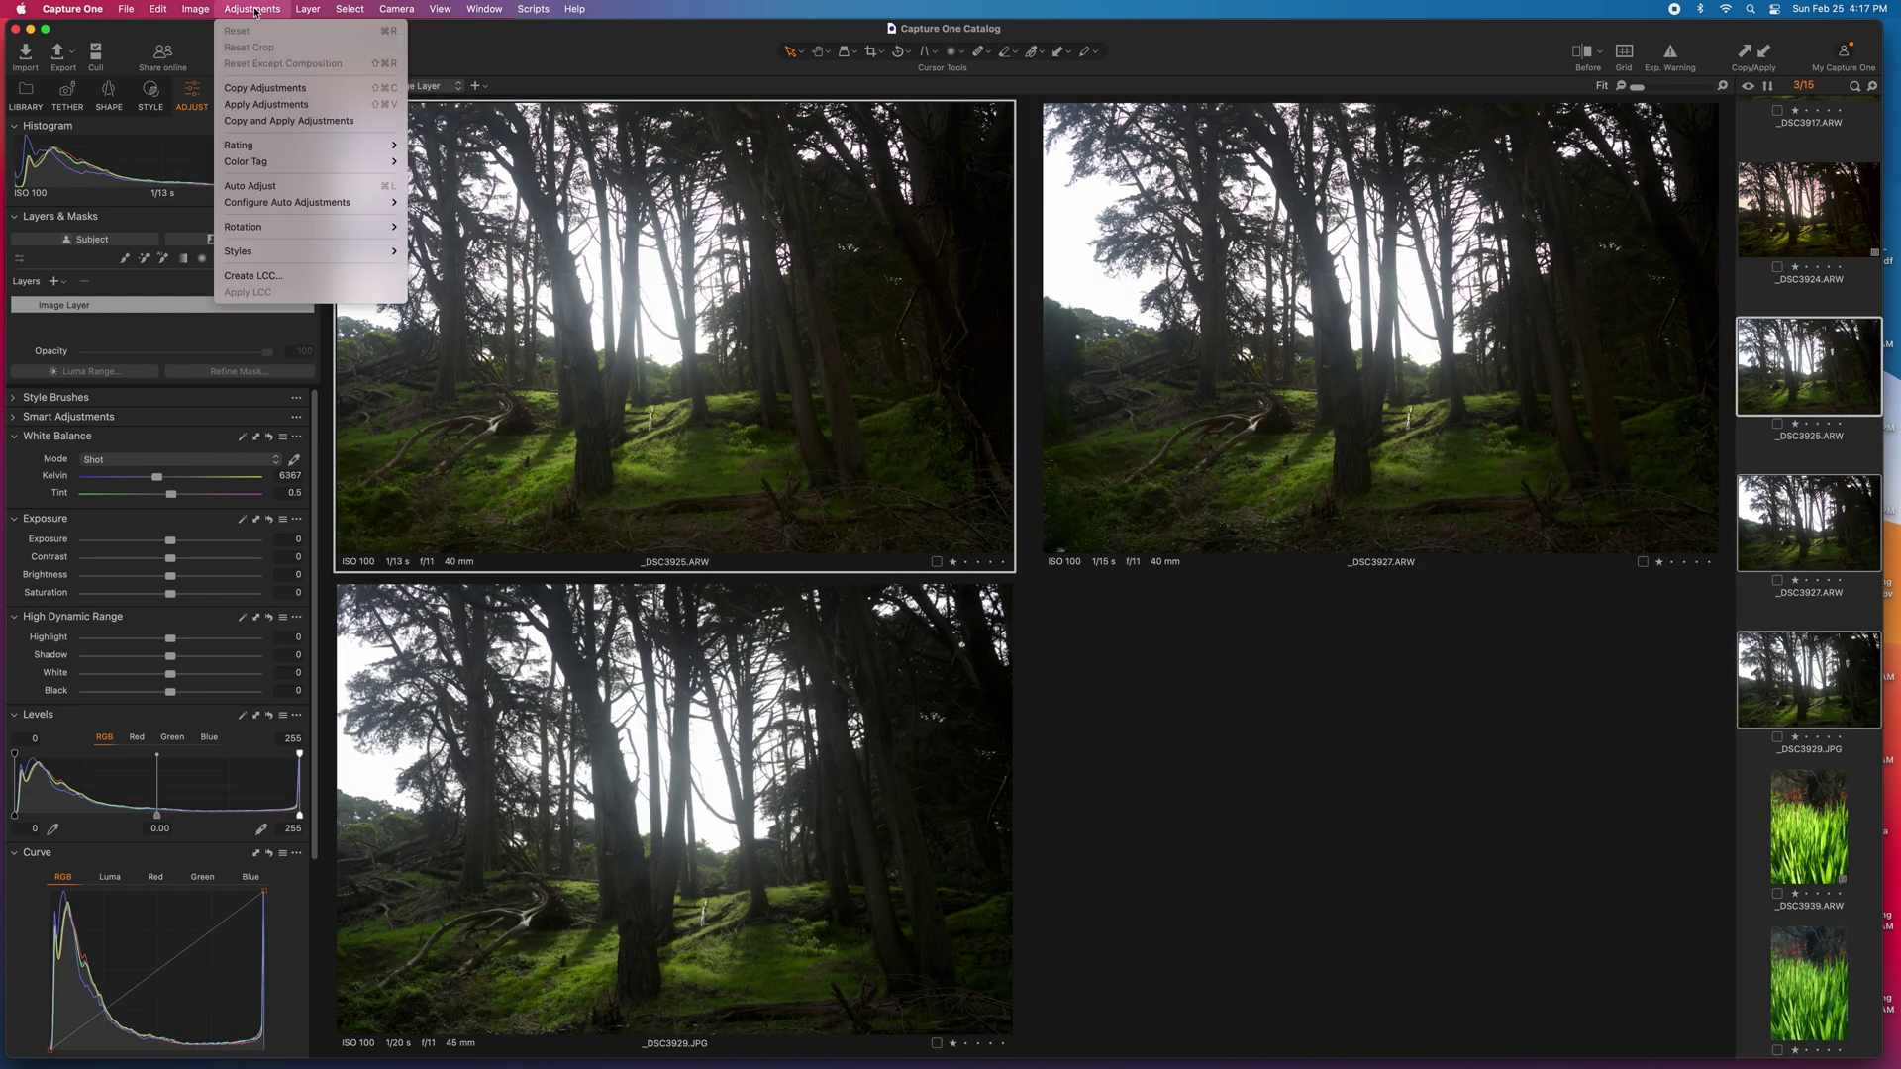
pyautogui.click(265, 104)
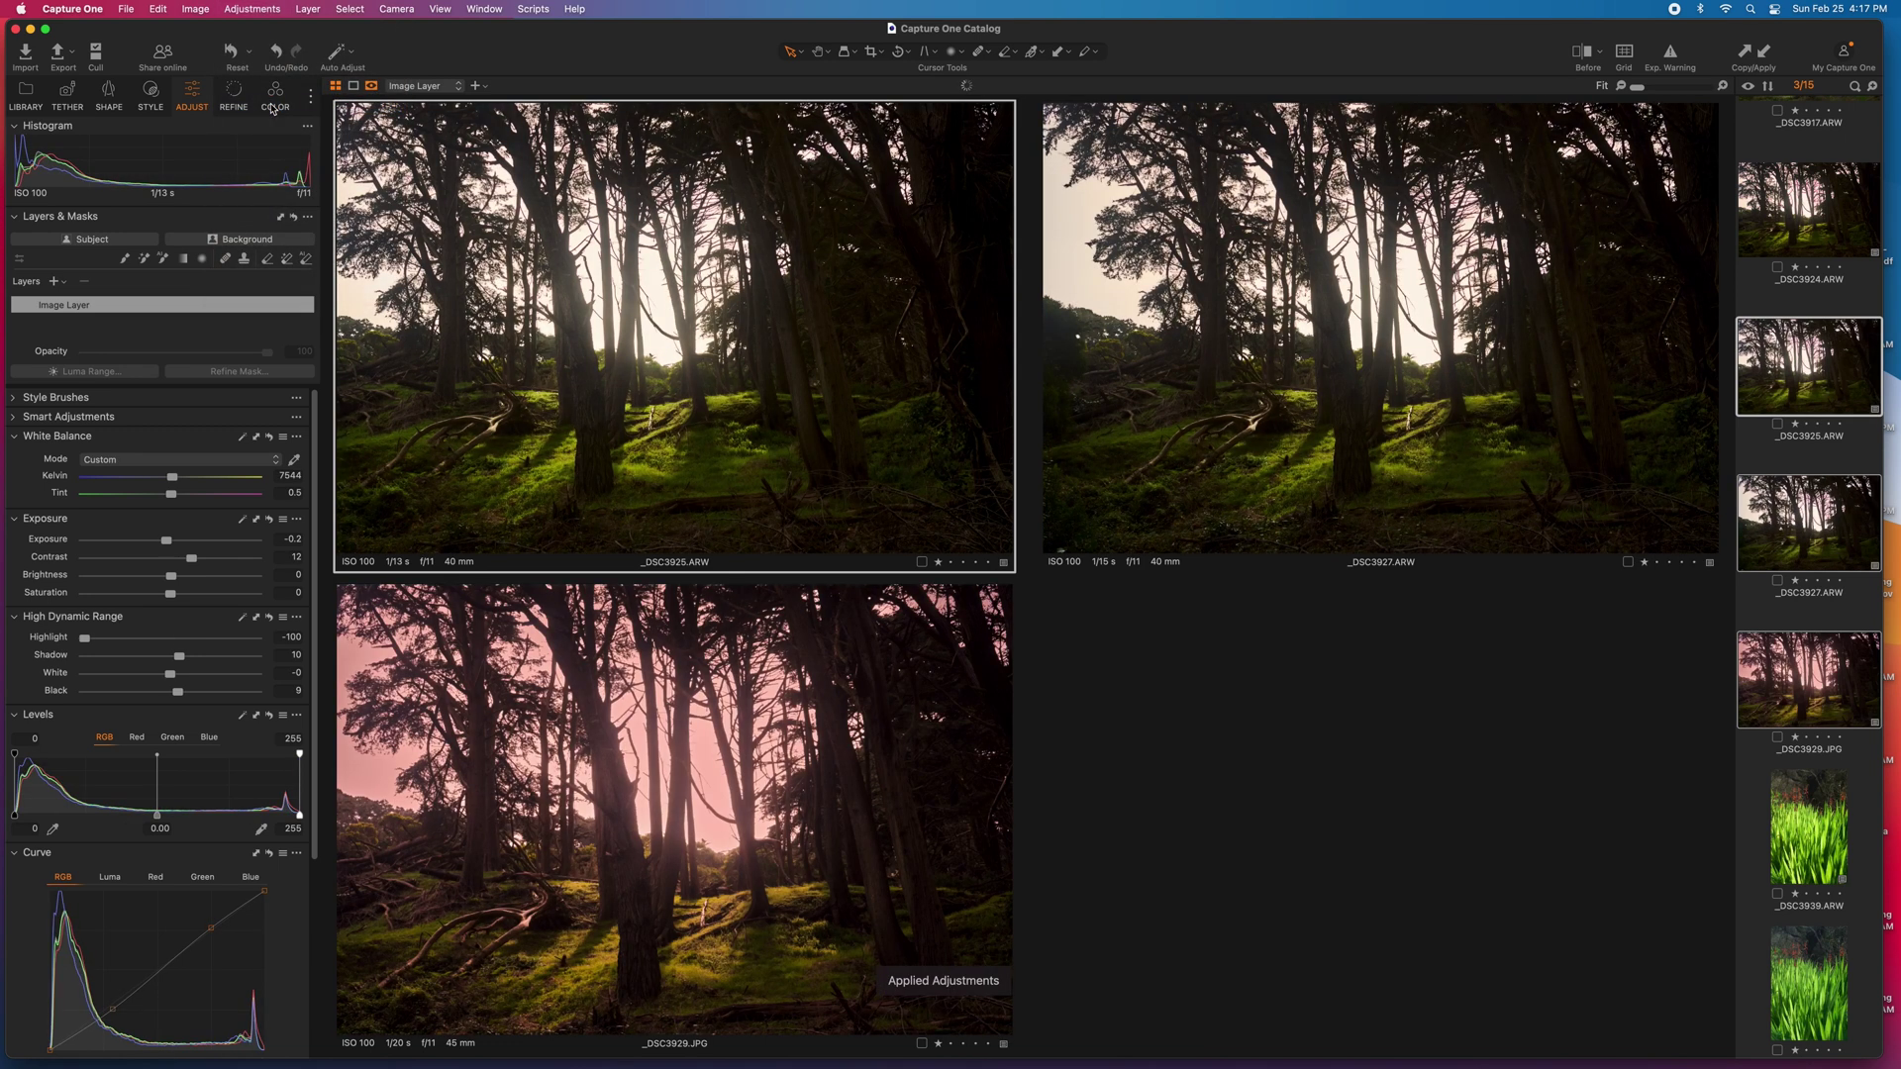